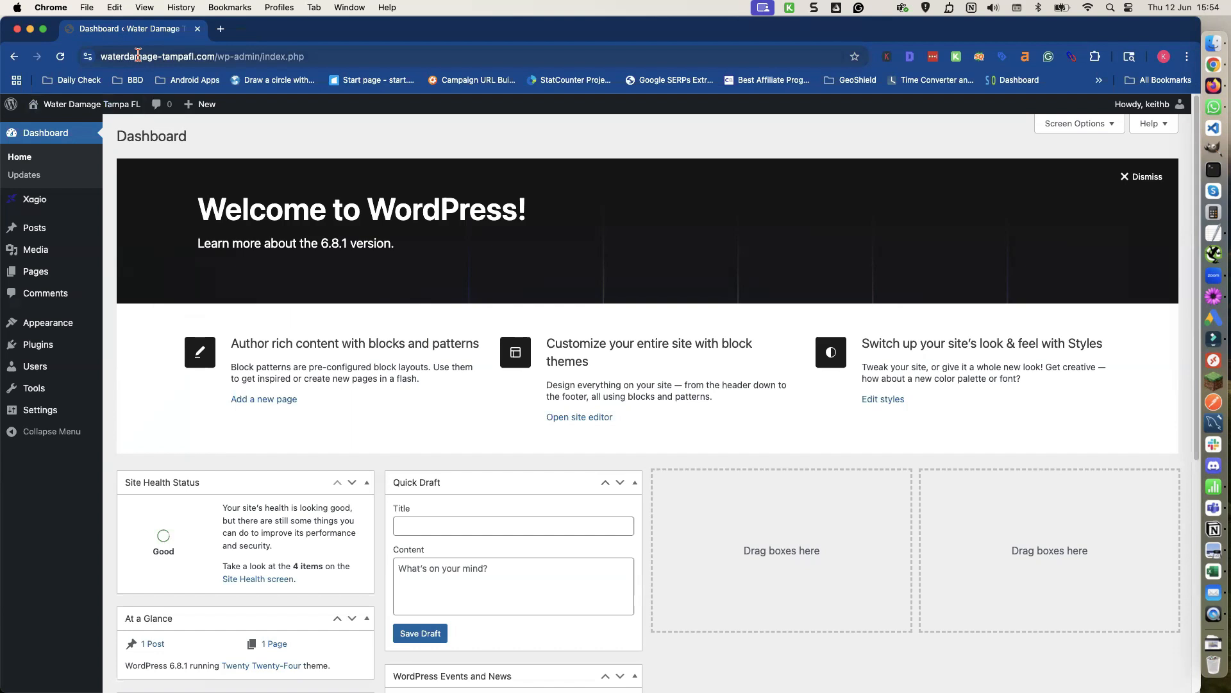
Browse the site's posts, pages and installed plugins in the WordPress admin.
{"action": "double_click", "coordinate": [138, 57]}
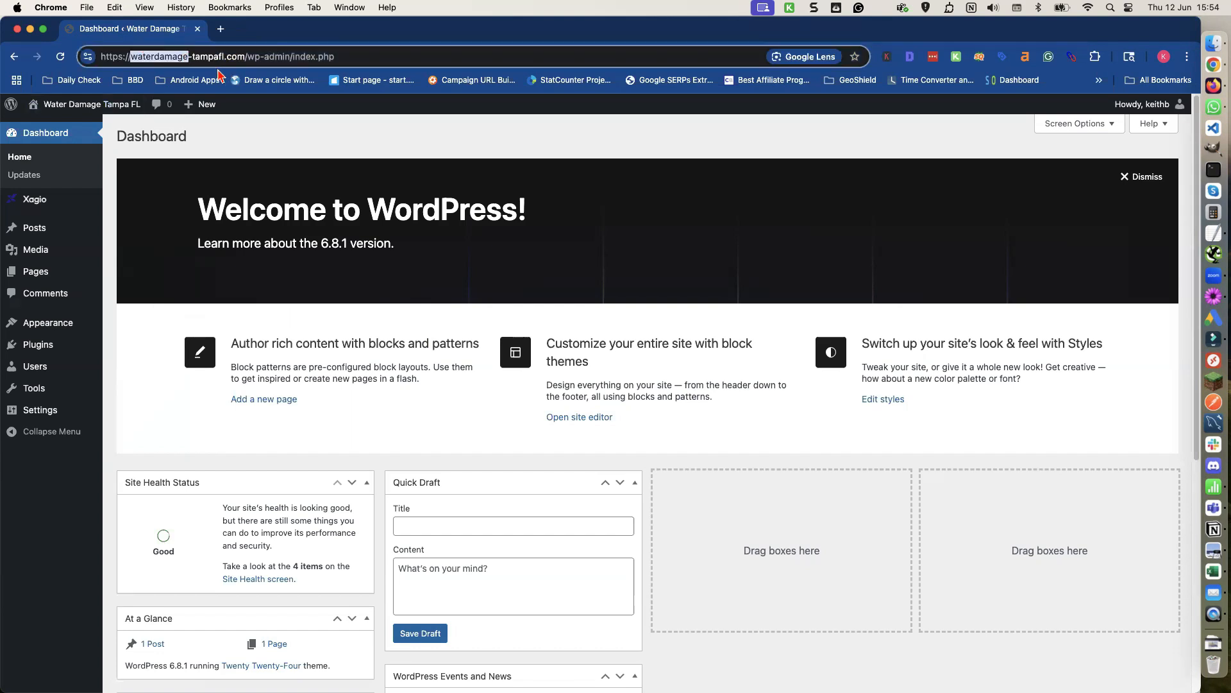
{"action": "left_click", "coordinate": [35, 228]}
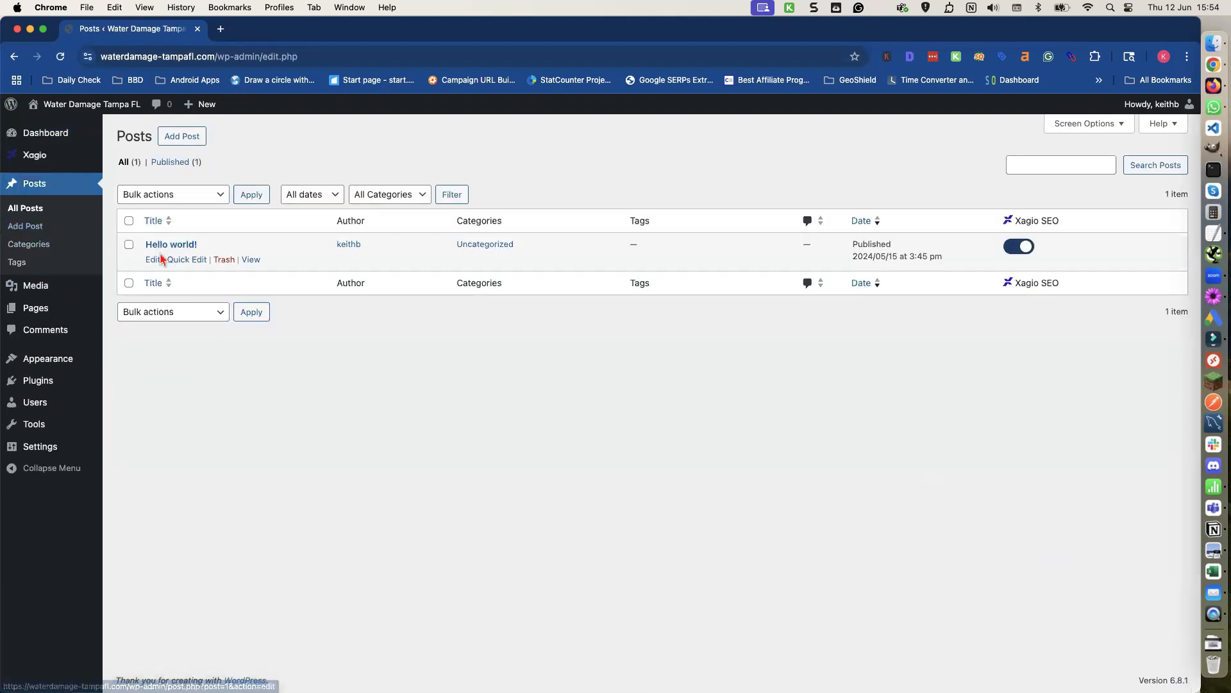
{"action": "left_click", "coordinate": [46, 309]}
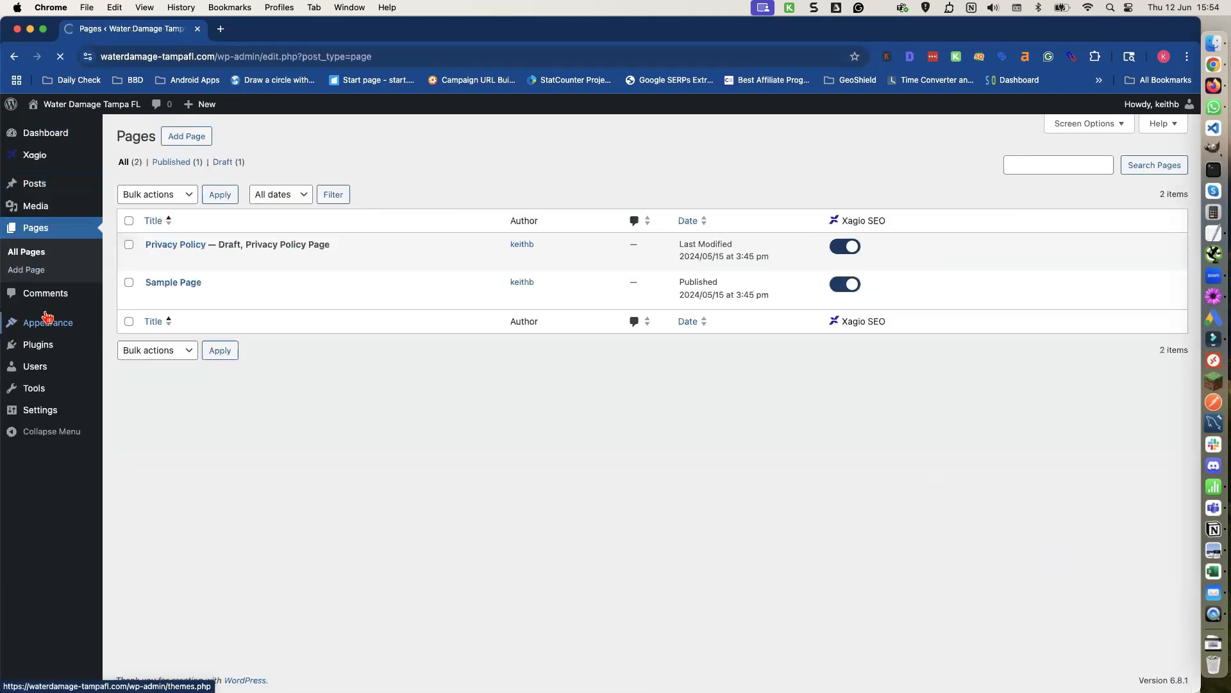
{"action": "mouse_move", "coordinate": [56, 350]}
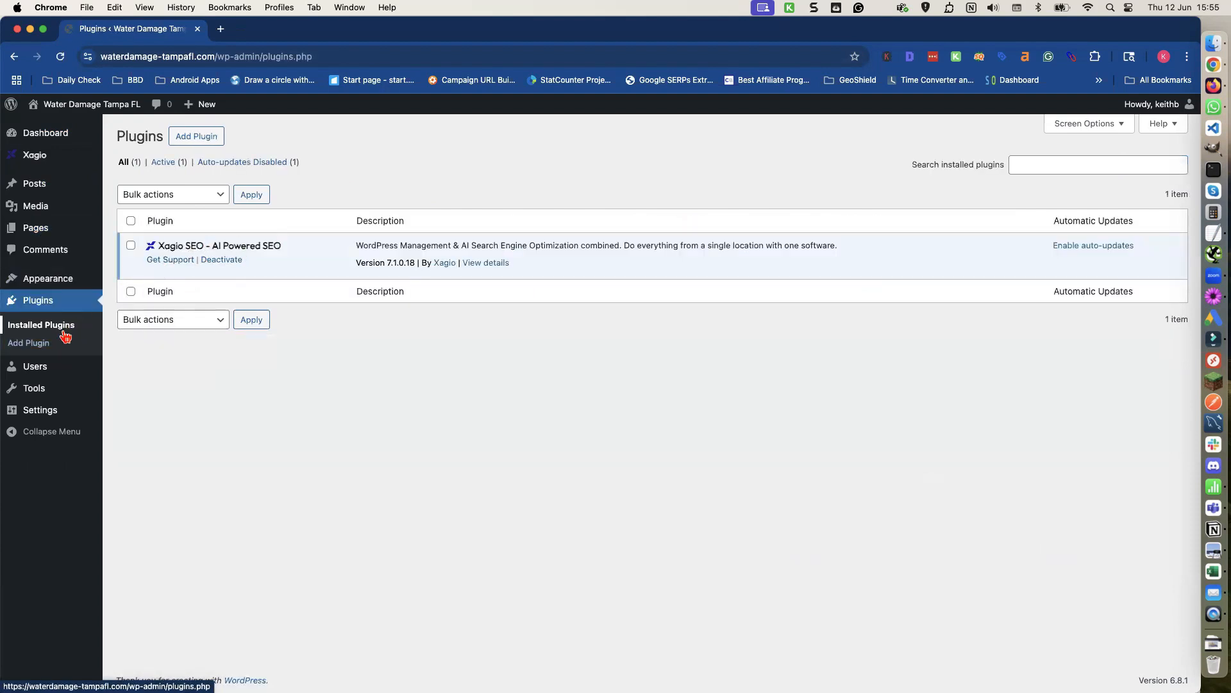
{"action": "mouse_move", "coordinate": [50, 418]}
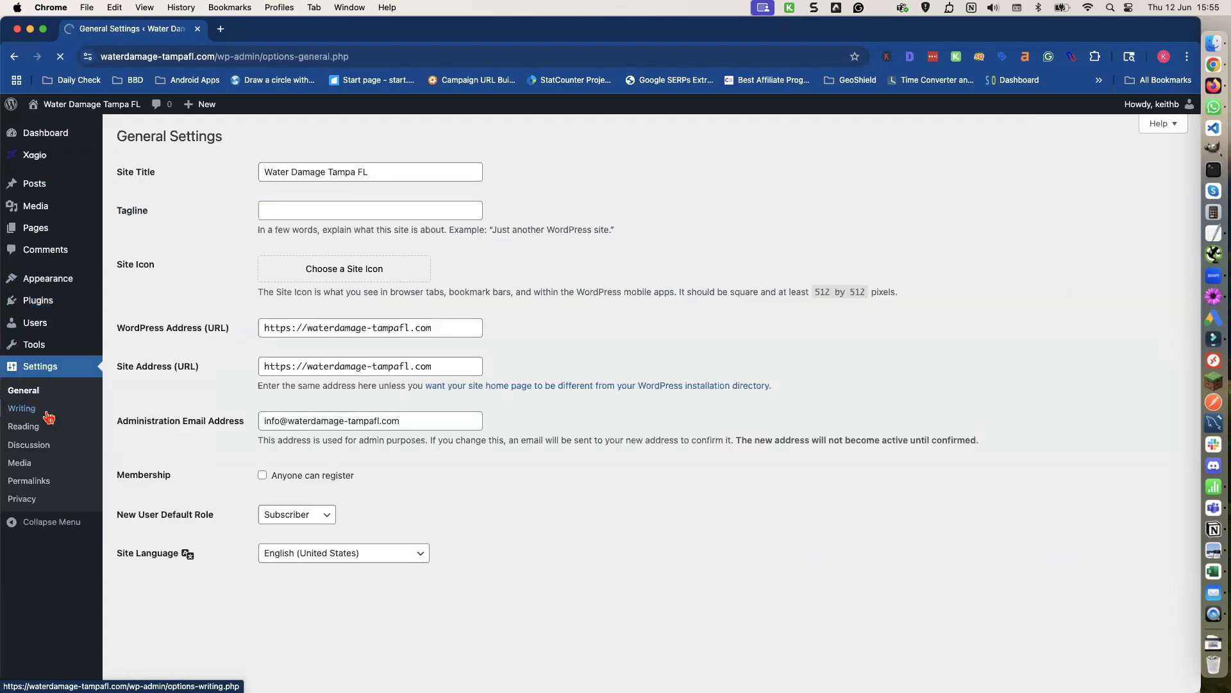
Review the general, permalink and discussion settings of the site.
{"action": "scroll", "coordinate": [223, 404], "scroll_direction": "down", "scroll_amount": 3}
{"action": "scroll", "coordinate": [205, 404], "scroll_direction": "down", "scroll_amount": 5}
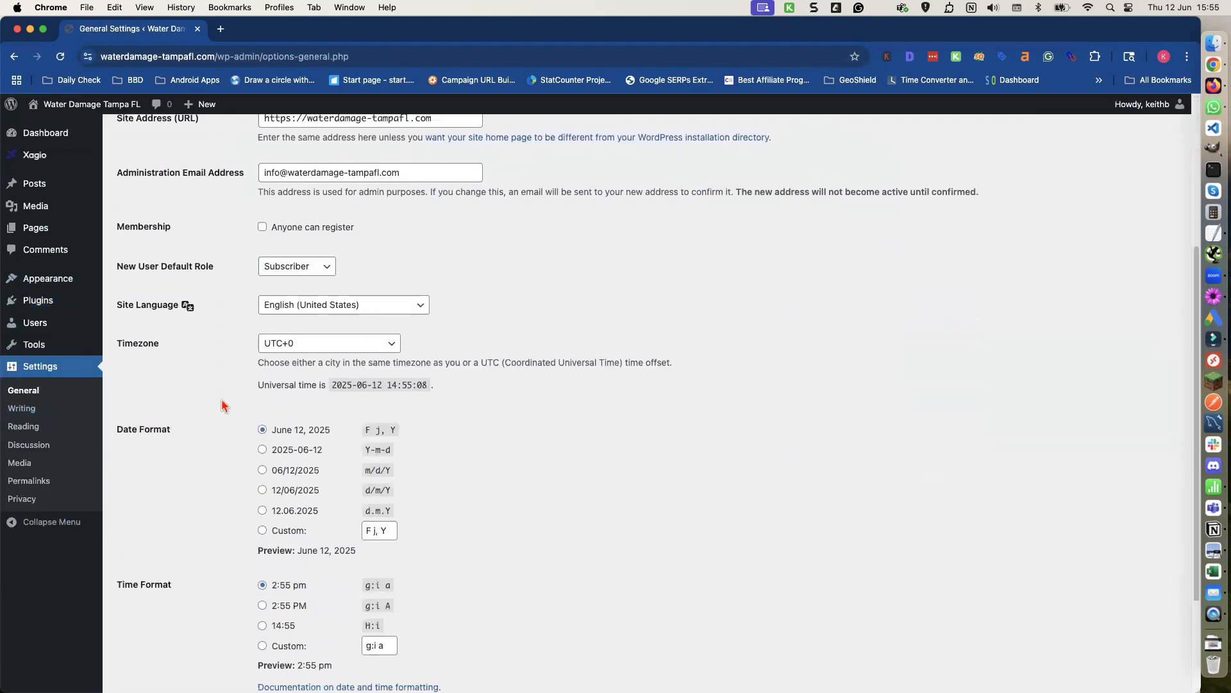
{"action": "left_click", "coordinate": [41, 483]}
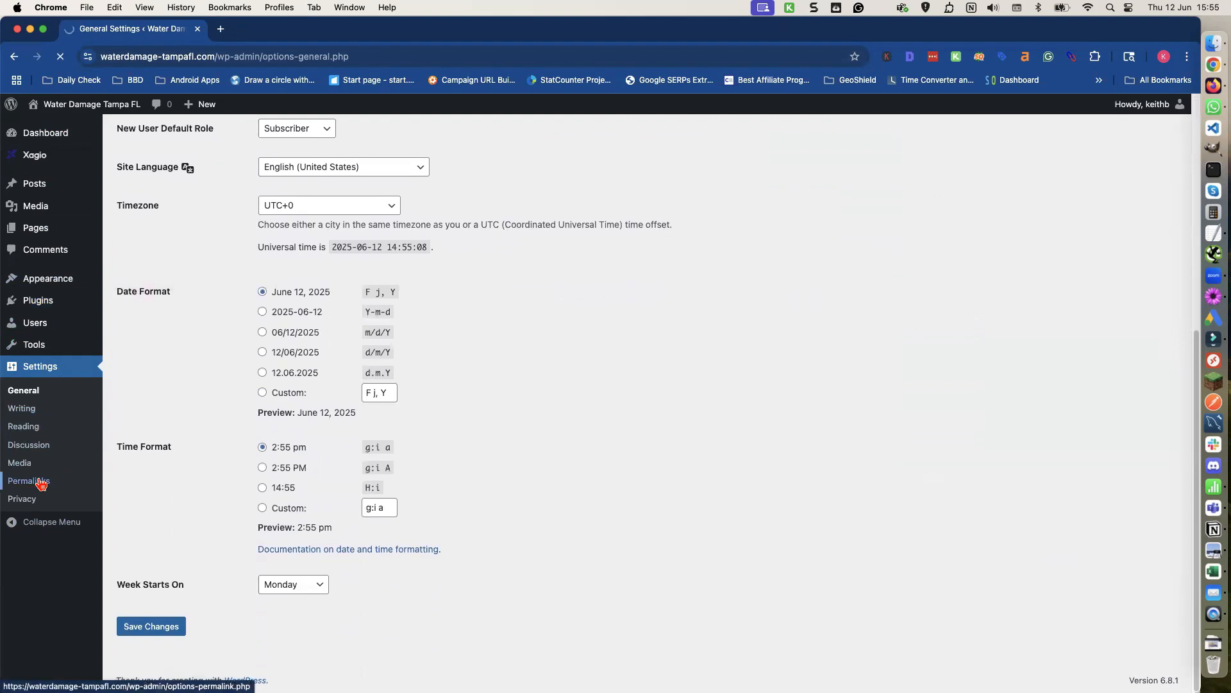
{"action": "scroll", "coordinate": [272, 410], "scroll_direction": "down", "scroll_amount": 1}
{"action": "scroll", "coordinate": [269, 412], "scroll_direction": "down", "scroll_amount": 1}
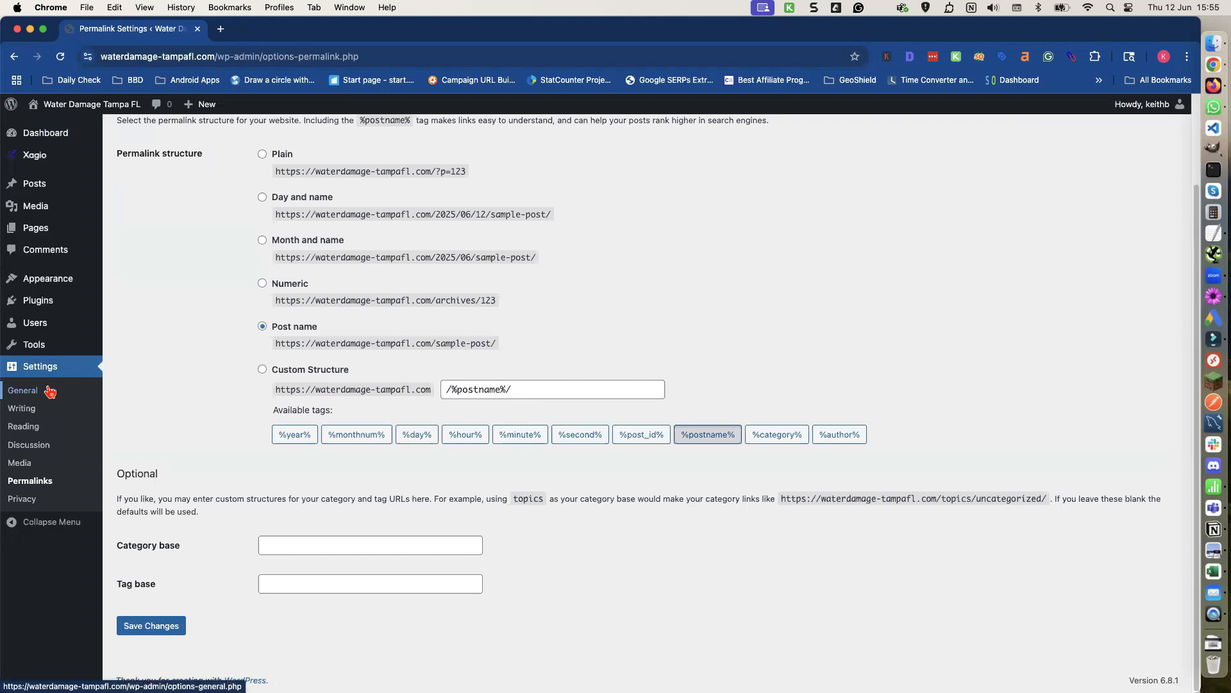
{"action": "left_click", "coordinate": [33, 442]}
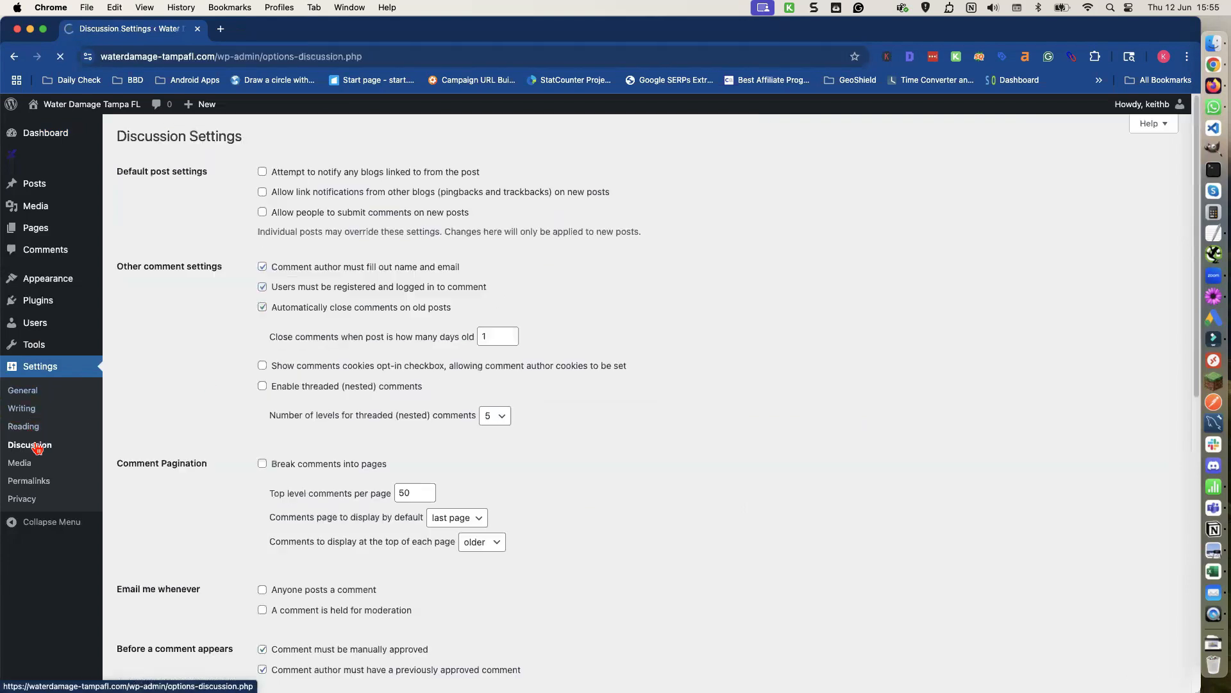
{"action": "scroll", "coordinate": [244, 360], "scroll_direction": "down", "scroll_amount": 3}
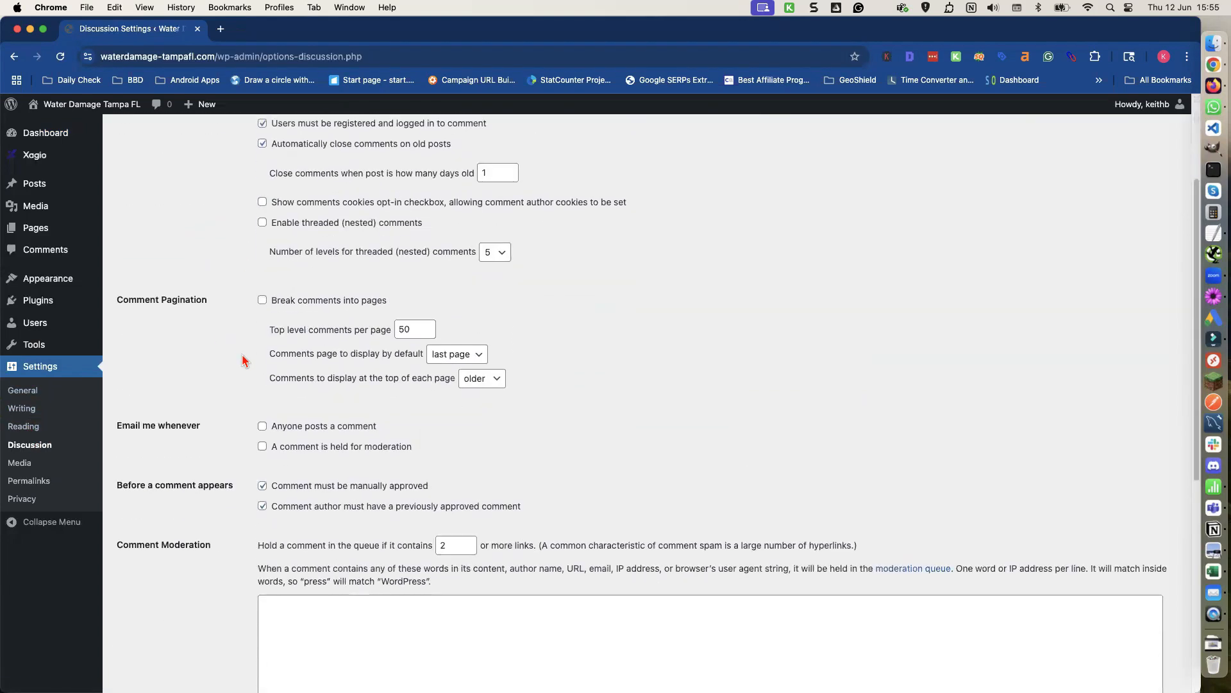
{"action": "scroll", "coordinate": [242, 360], "scroll_direction": "up", "scroll_amount": 3}
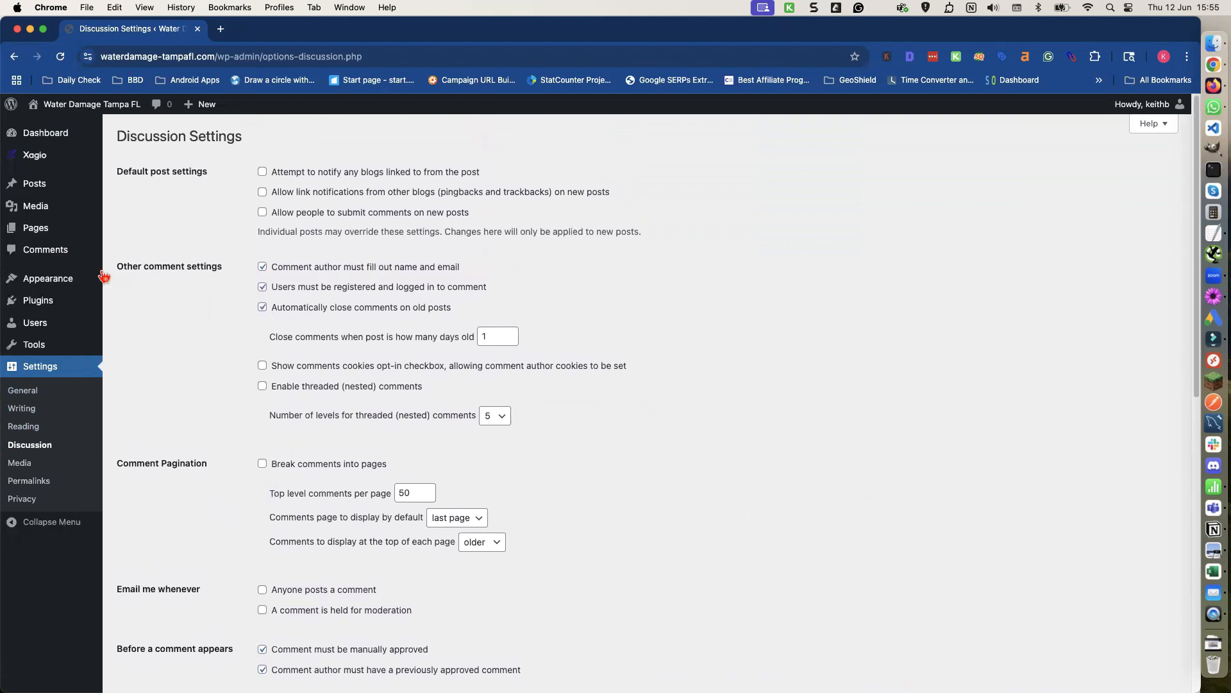
Connect the site to an existing Xagio account from the Xagio dashboard.
{"action": "mouse_move", "coordinate": [76, 155]}
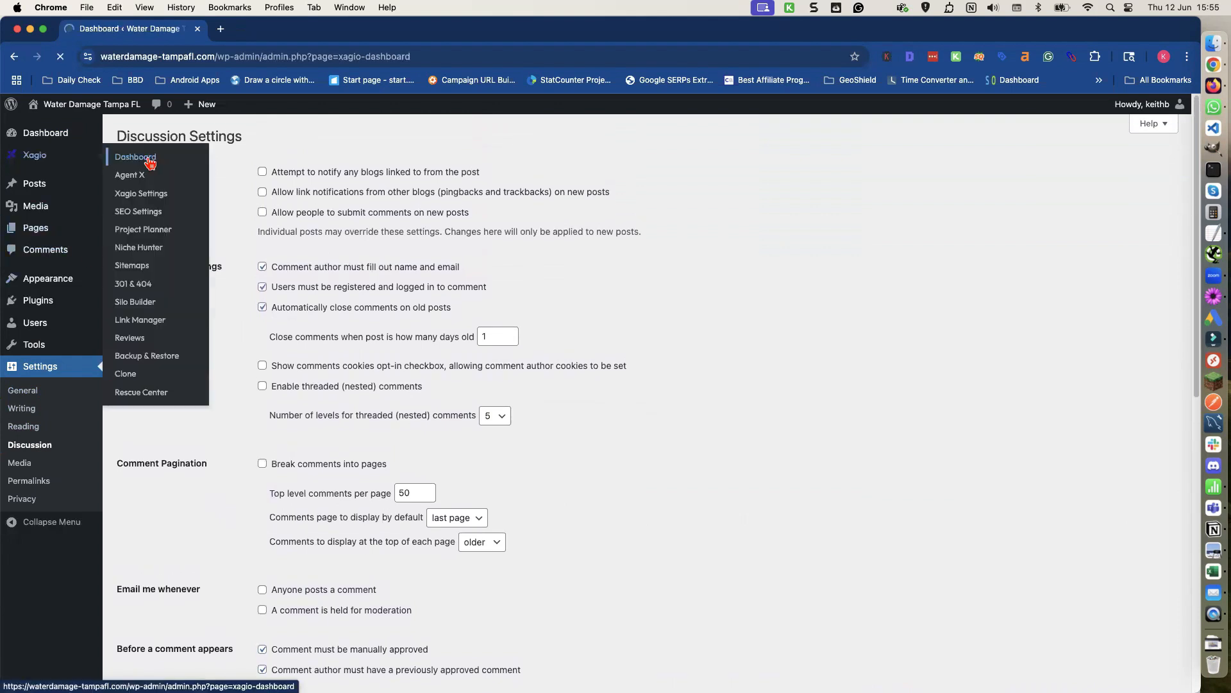
{"action": "scroll", "coordinate": [336, 485], "scroll_direction": "down", "scroll_amount": 3}
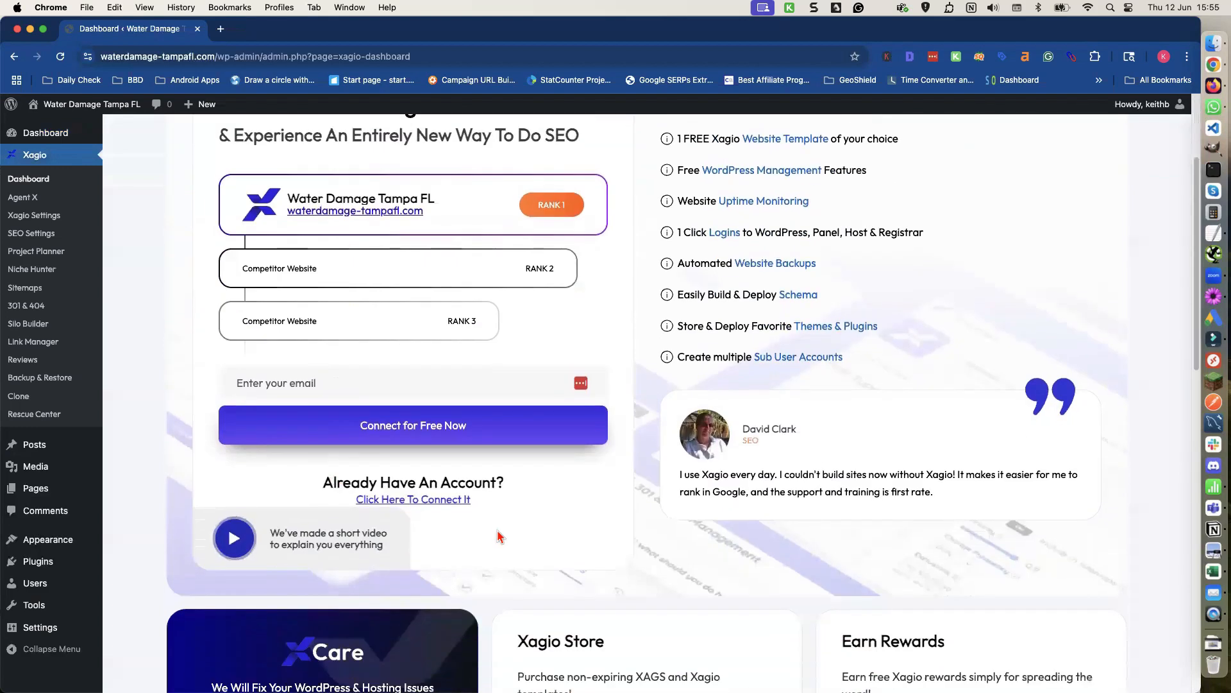
{"action": "left_click", "coordinate": [446, 505]}
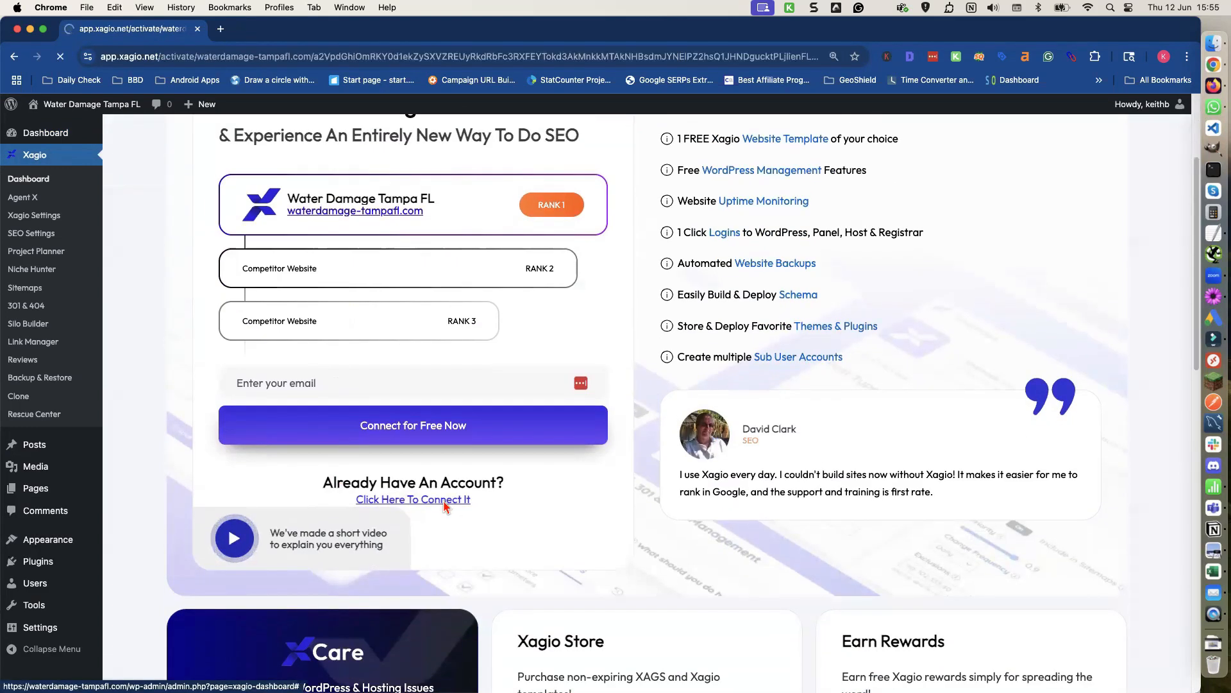
{"action": "left_click", "coordinate": [745, 418]}
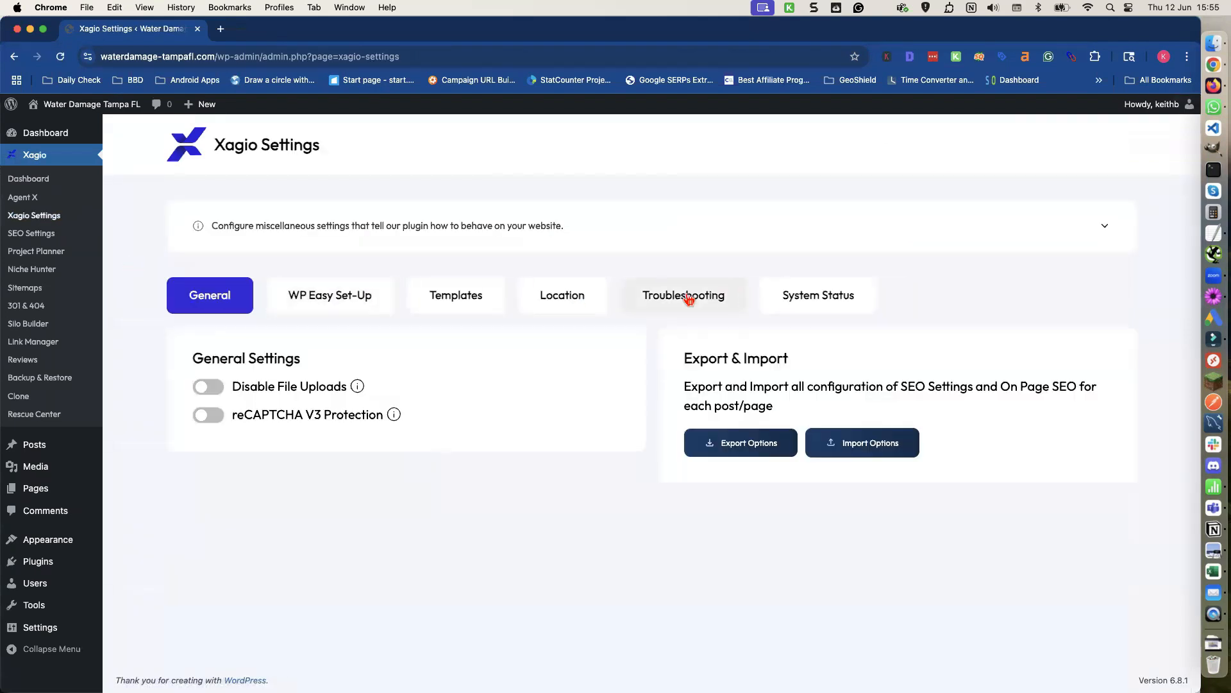
Turn on Force enable Xagio SEO in the Xagio SEO settings.
{"action": "left_click", "coordinate": [686, 297]}
{"action": "left_click", "coordinate": [734, 469]}
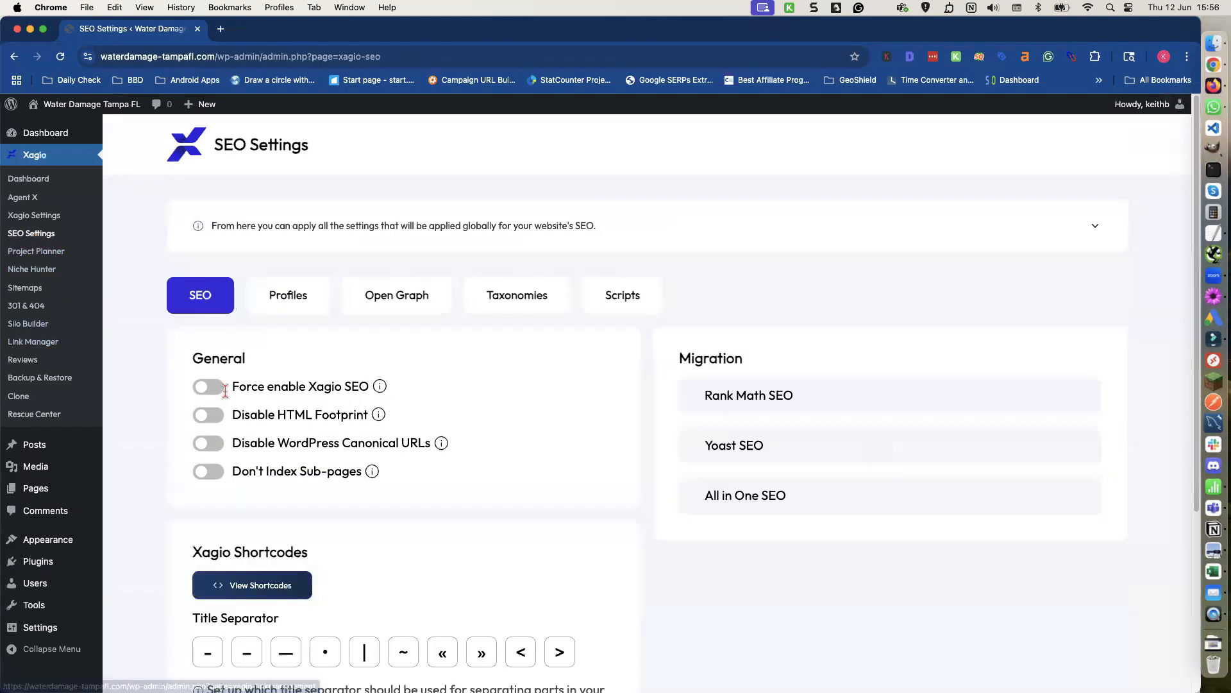
{"action": "left_click", "coordinate": [203, 394]}
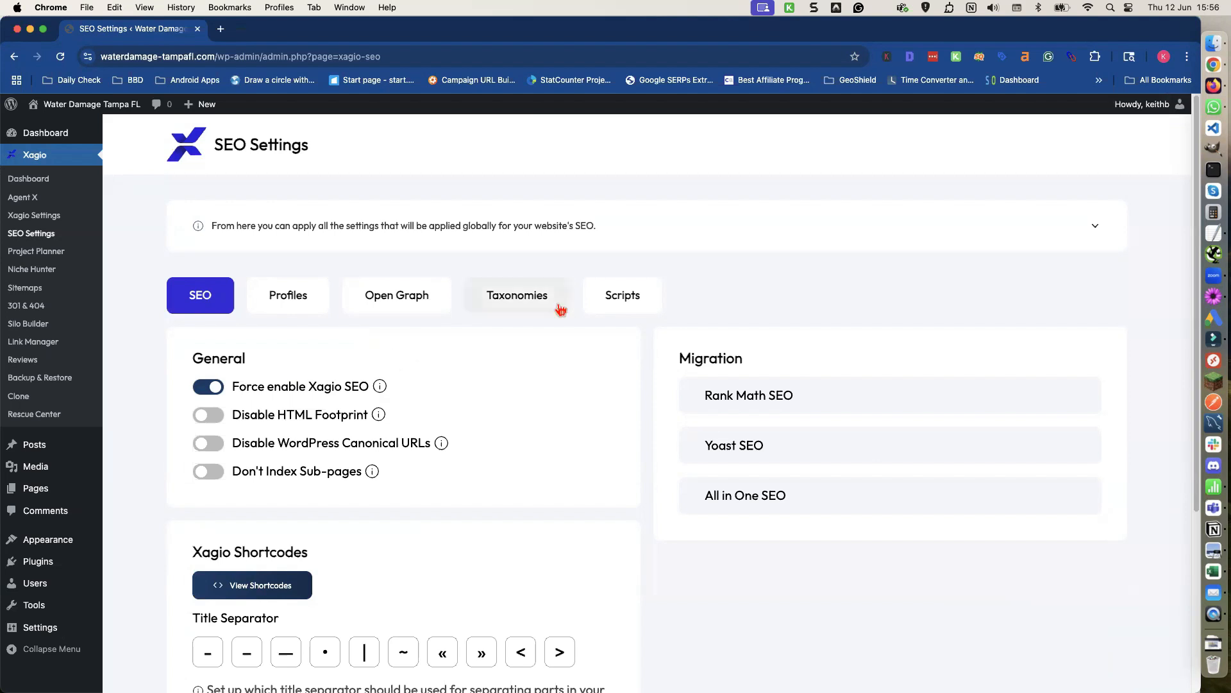
Set the business name in the Xagio Profiles contact details to Water Damage Pros.
{"action": "left_click", "coordinate": [287, 298]}
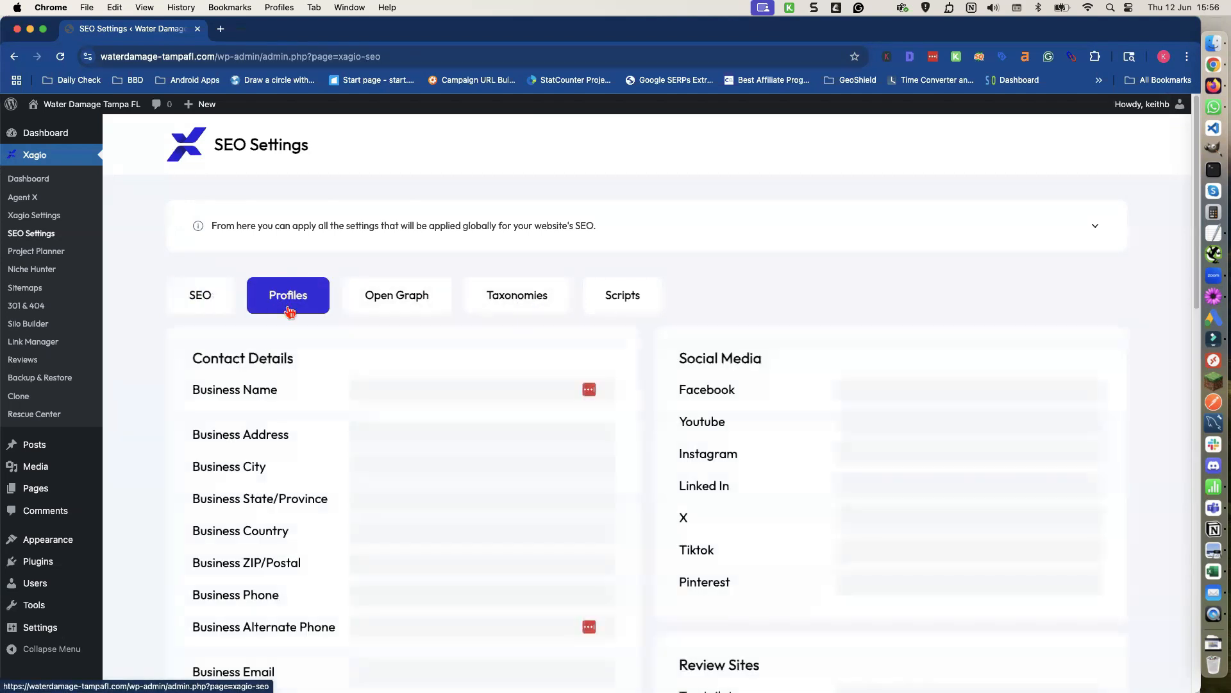
{"action": "left_click", "coordinate": [385, 393]}
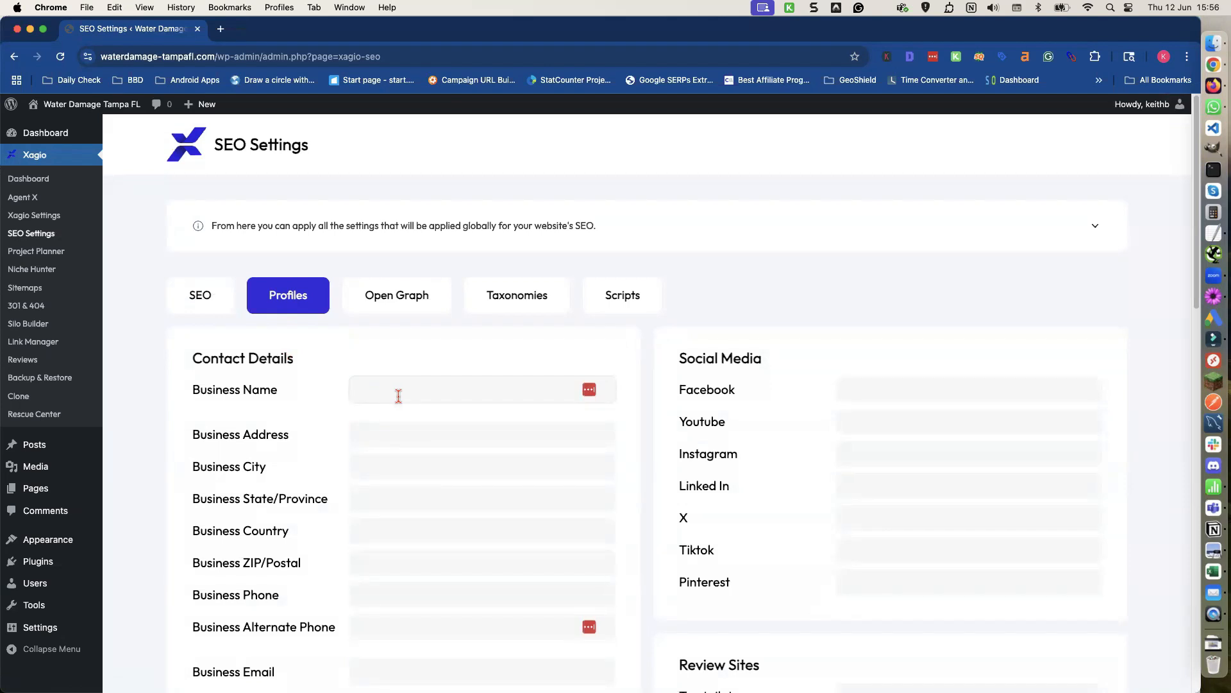
{"action": "type", "text": "Water Damage Pro"}
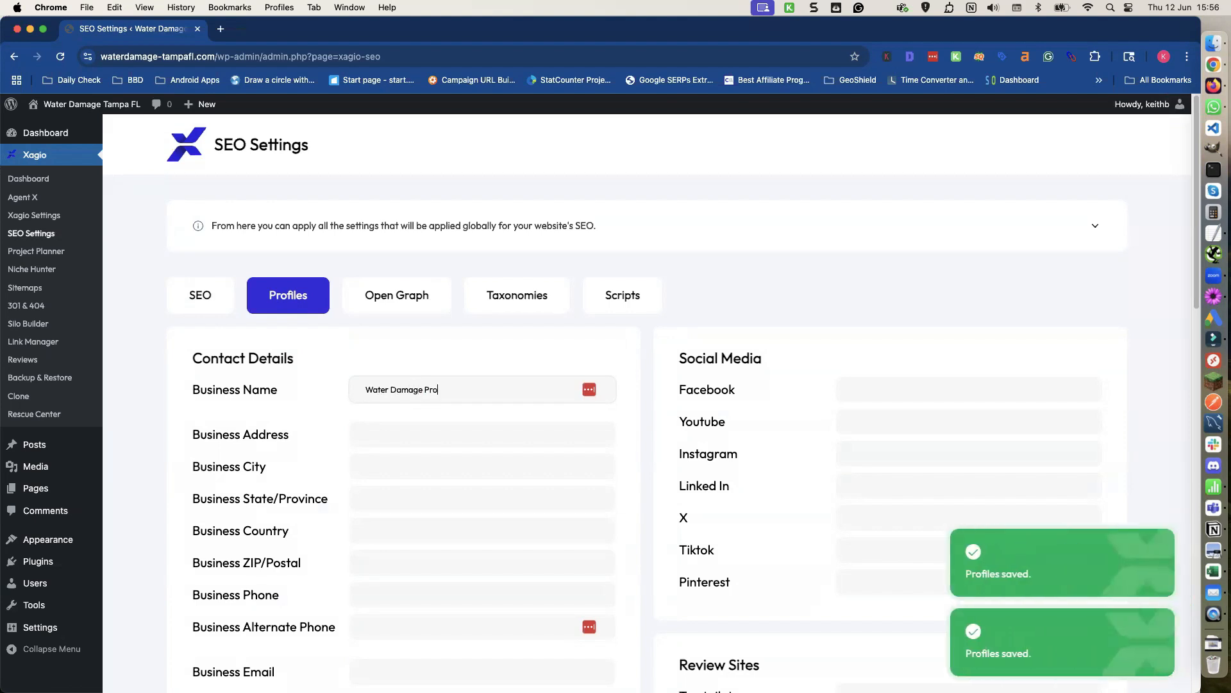
{"action": "left_click", "coordinate": [391, 434]}
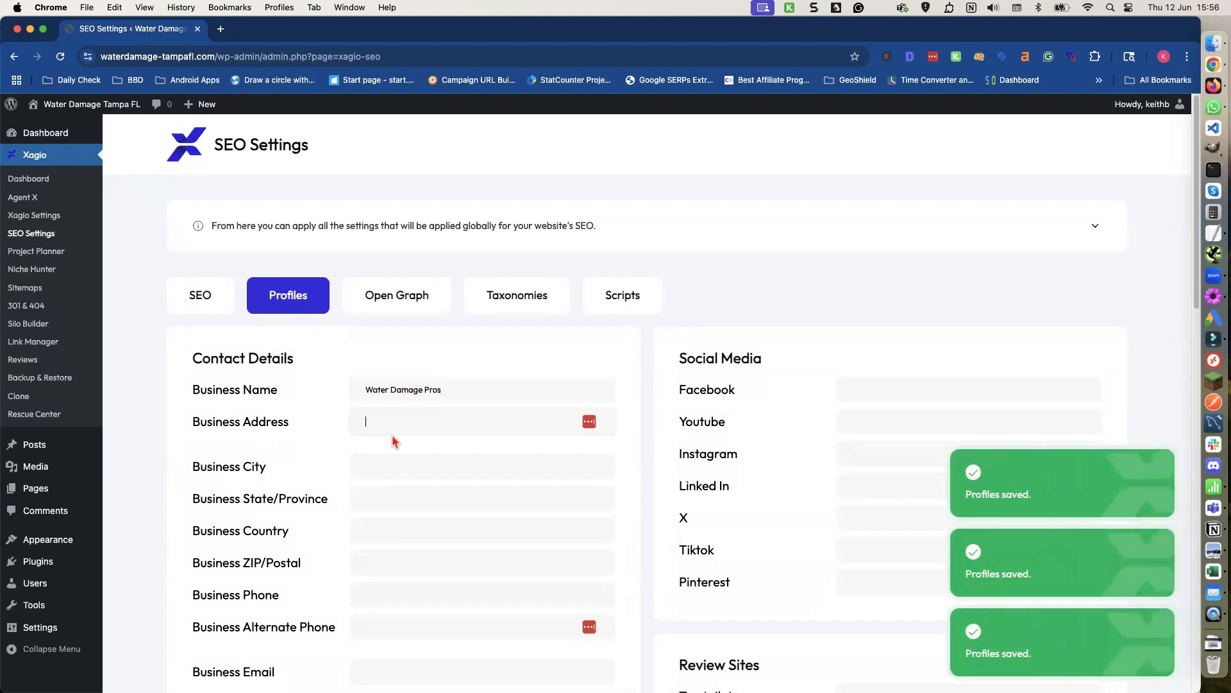
Search Google for "office for rent tampa" in a new tab.
{"action": "left_click", "coordinate": [219, 29]}
{"action": "left_click", "coordinate": [219, 58]}
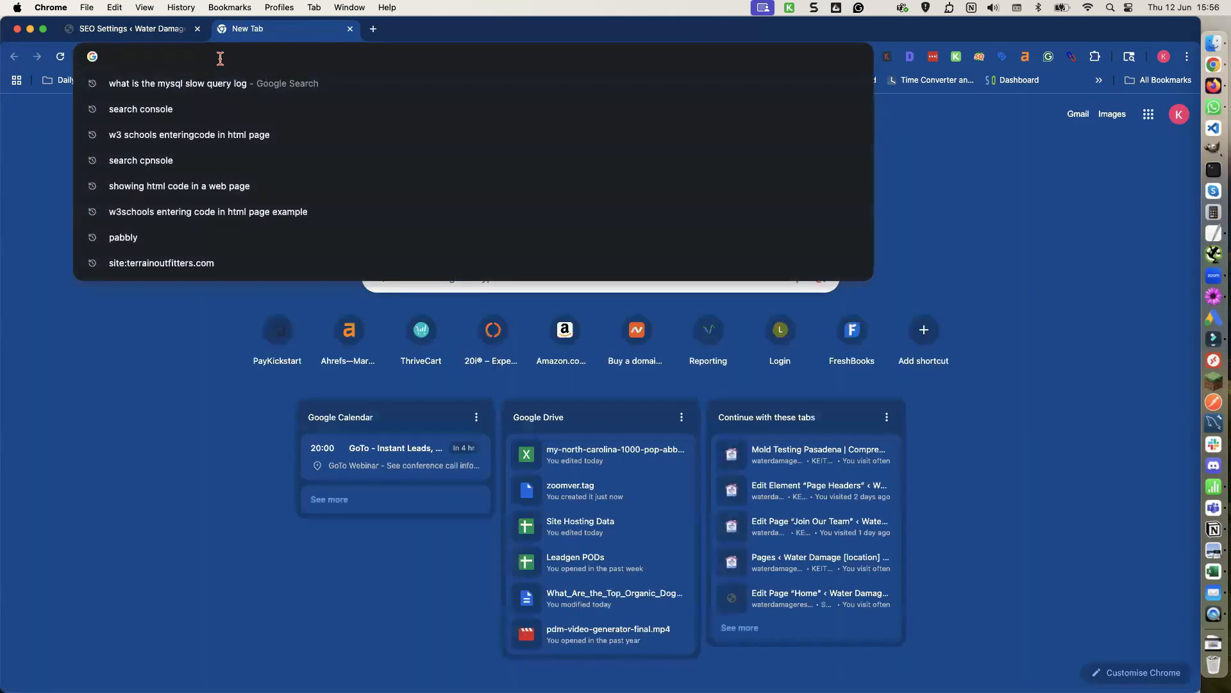
{"action": "type", "text": "office"}
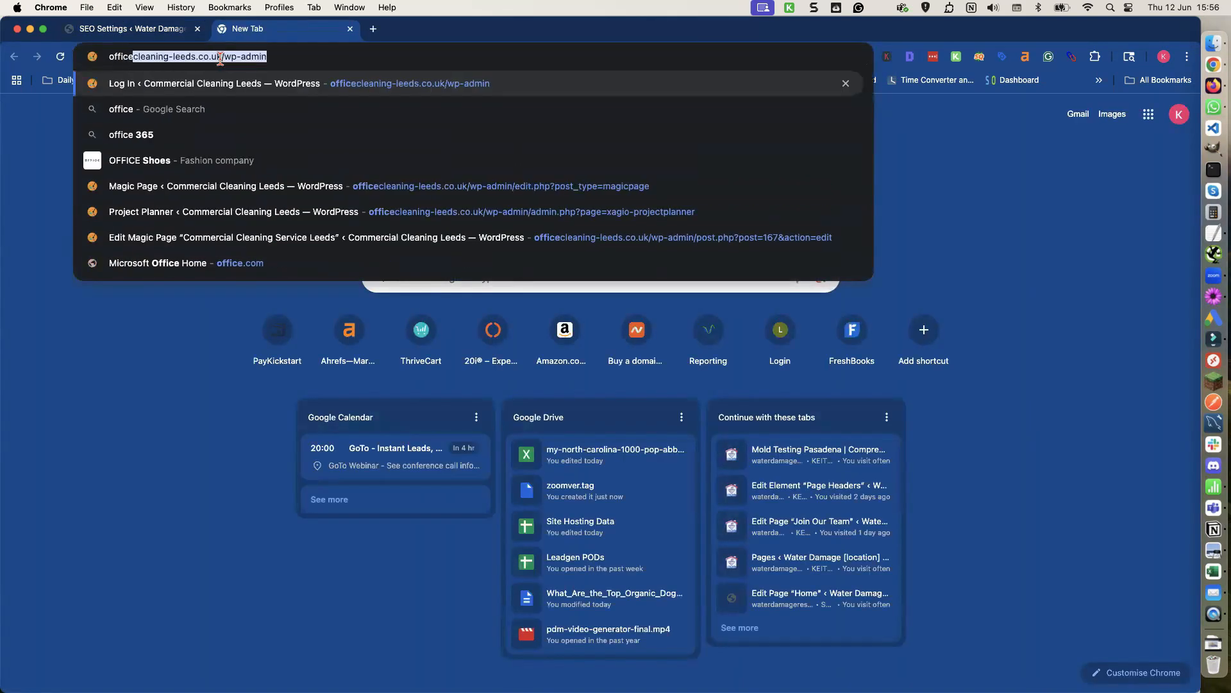
{"action": "type", "text": " for rent tampa"}
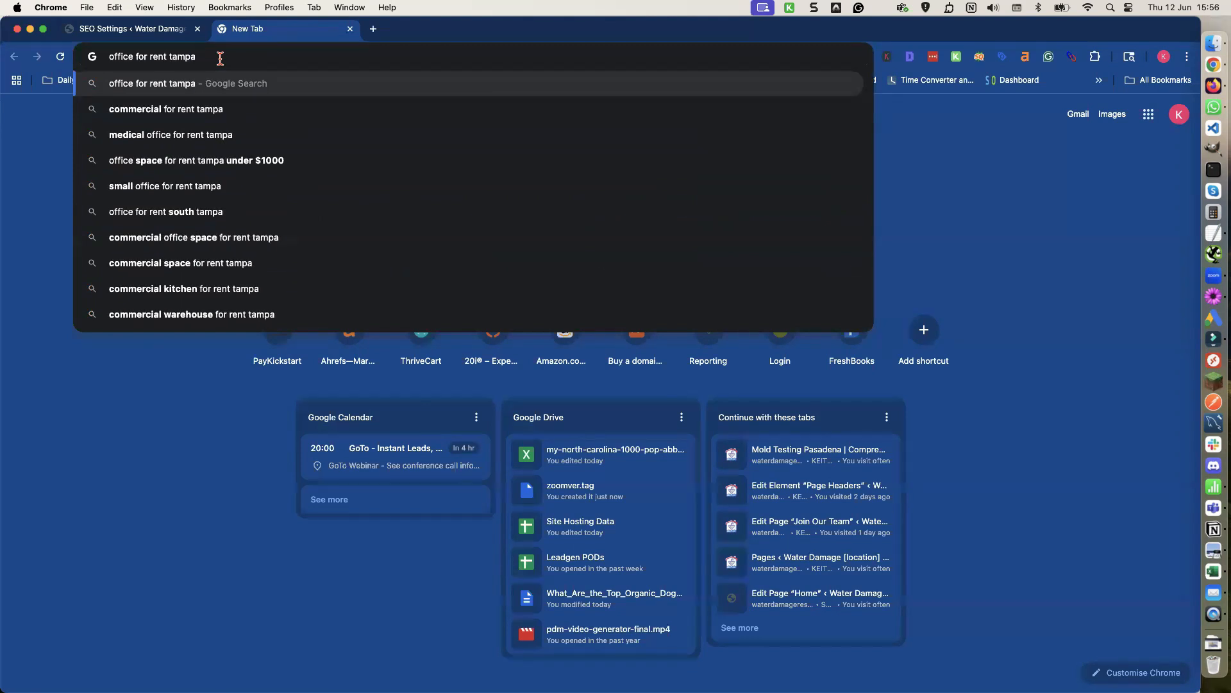
{"action": "key", "text": "Return"}
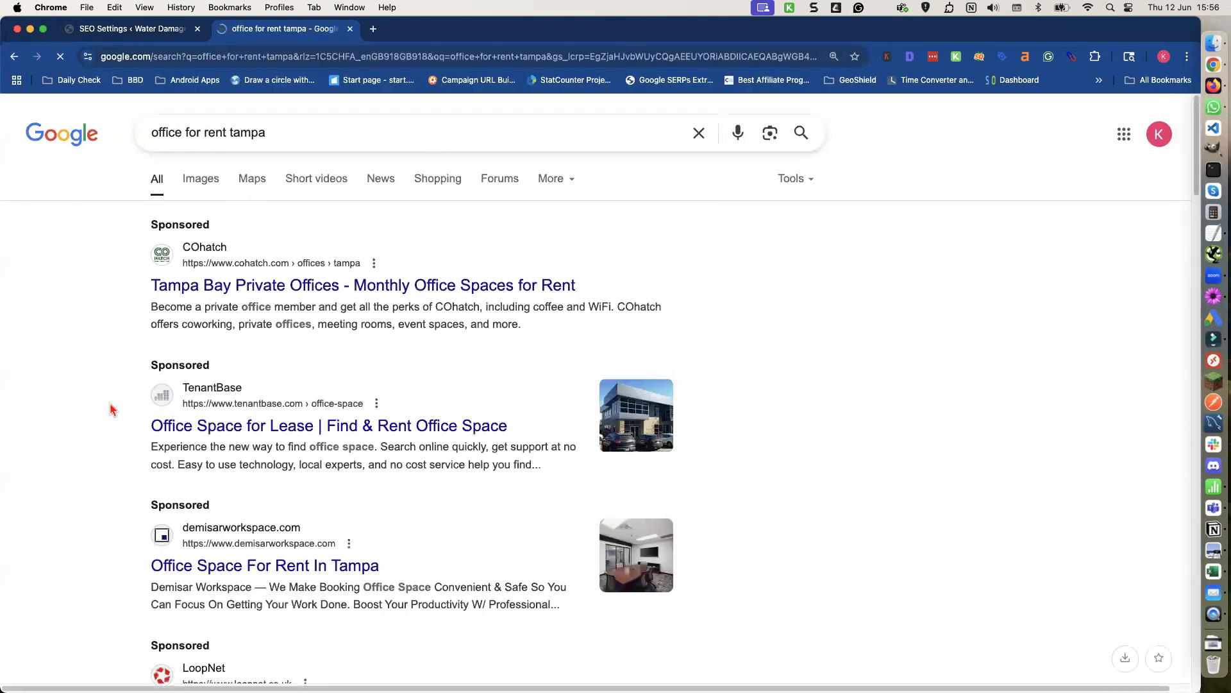
Browse the Tampa office-space listings on LoopNet.
{"action": "scroll", "coordinate": [112, 404], "scroll_direction": "down", "scroll_amount": 6}
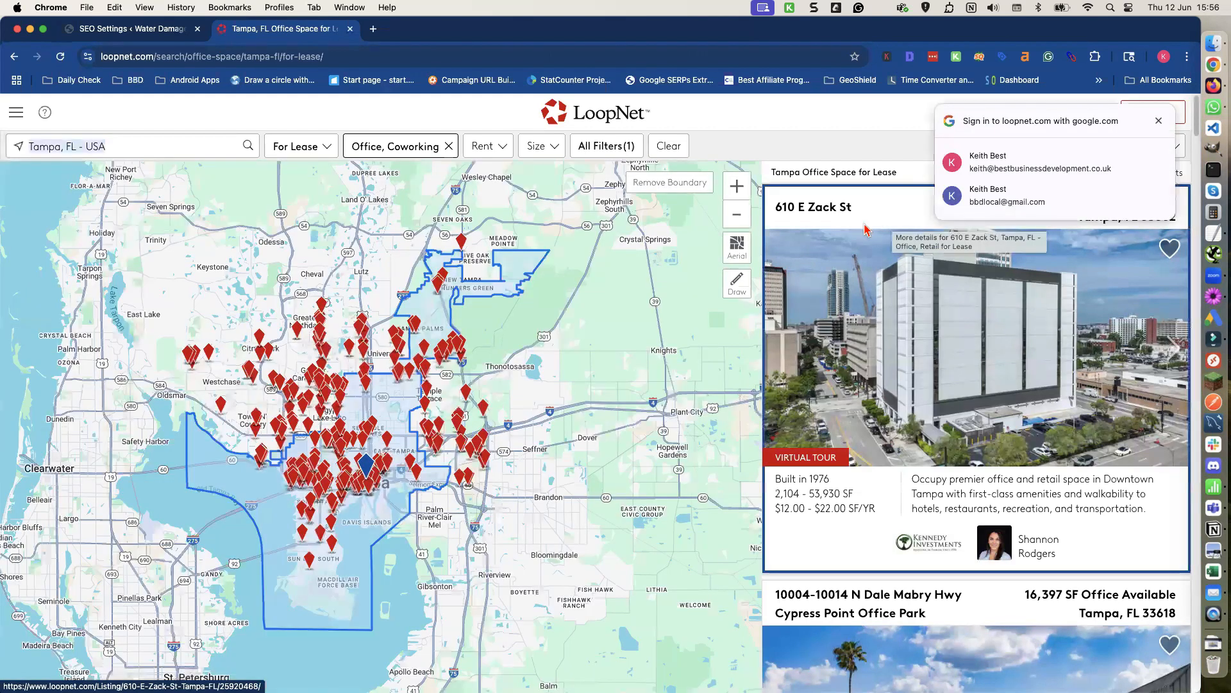
{"action": "scroll", "coordinate": [865, 235], "scroll_direction": "down", "scroll_amount": 6}
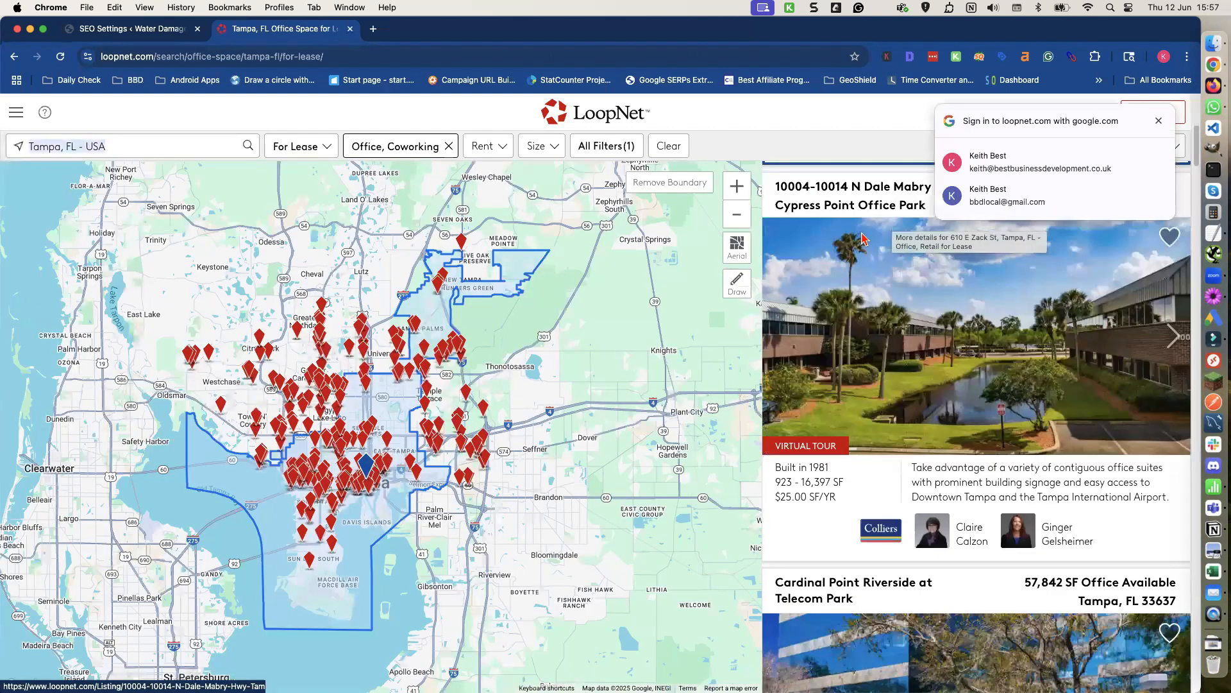
{"action": "scroll", "coordinate": [862, 239], "scroll_direction": "down", "scroll_amount": 2}
{"action": "scroll", "coordinate": [862, 238], "scroll_direction": "down", "scroll_amount": 3}
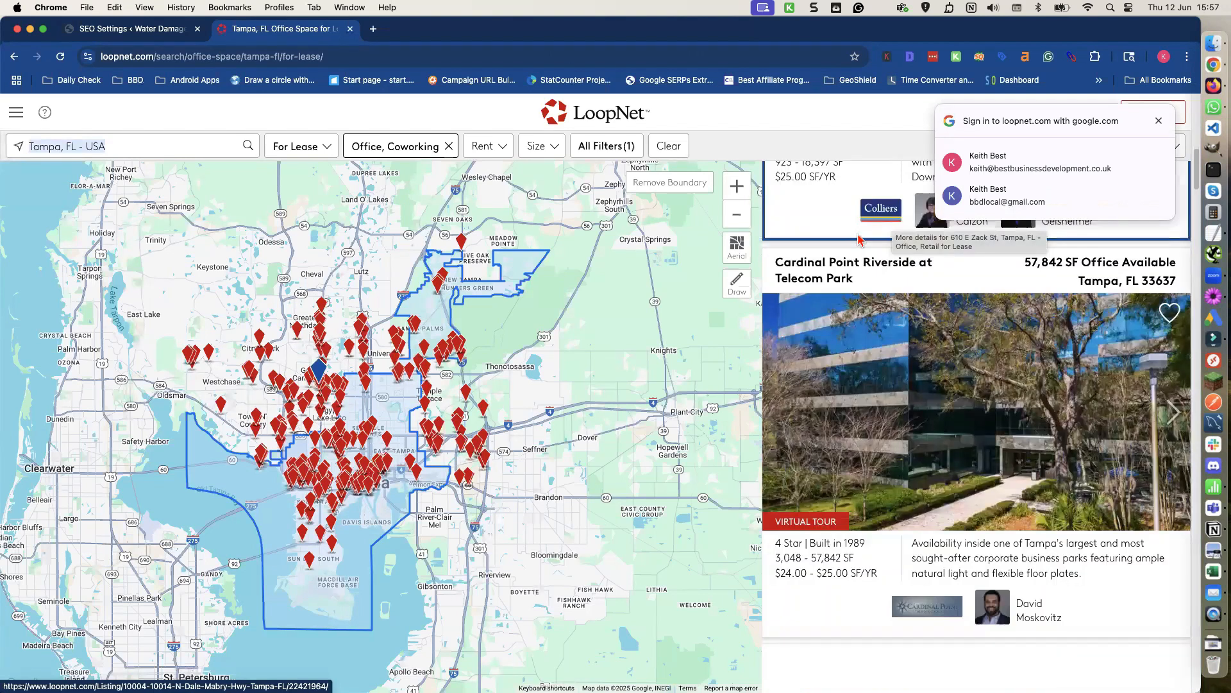
{"action": "scroll", "coordinate": [859, 239], "scroll_direction": "down", "scroll_amount": 10}
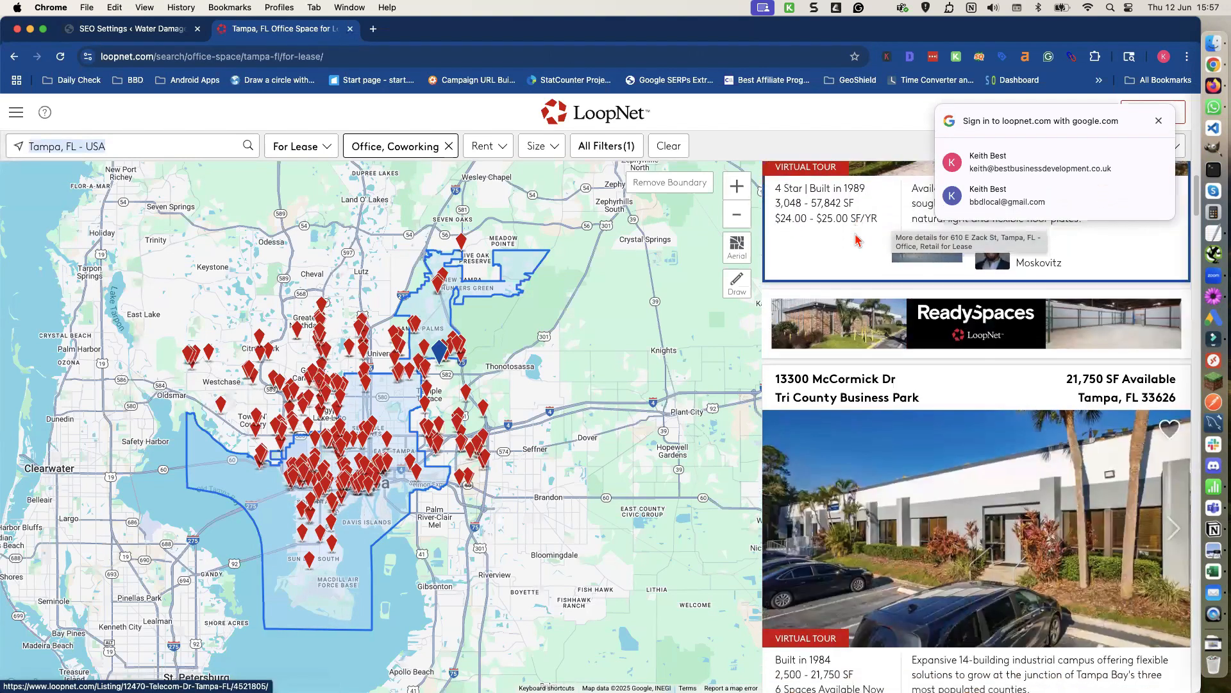
{"action": "scroll", "coordinate": [854, 241], "scroll_direction": "down", "scroll_amount": 5}
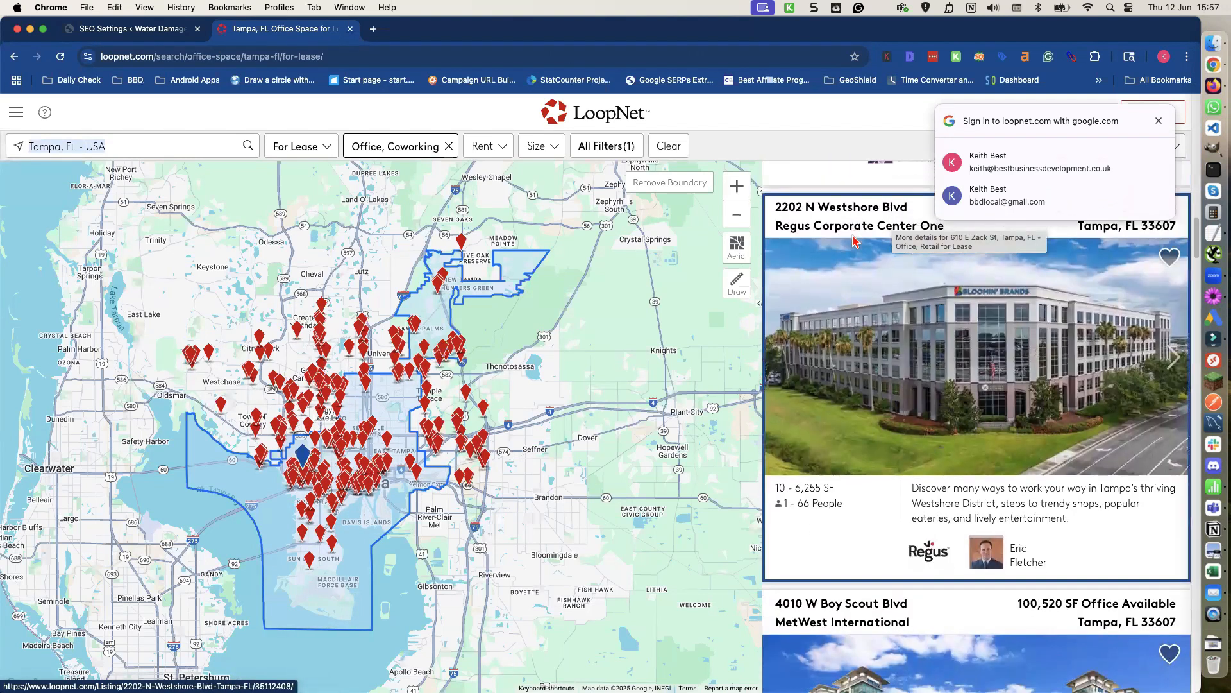
{"action": "scroll", "coordinate": [853, 241], "scroll_direction": "down", "scroll_amount": 5}
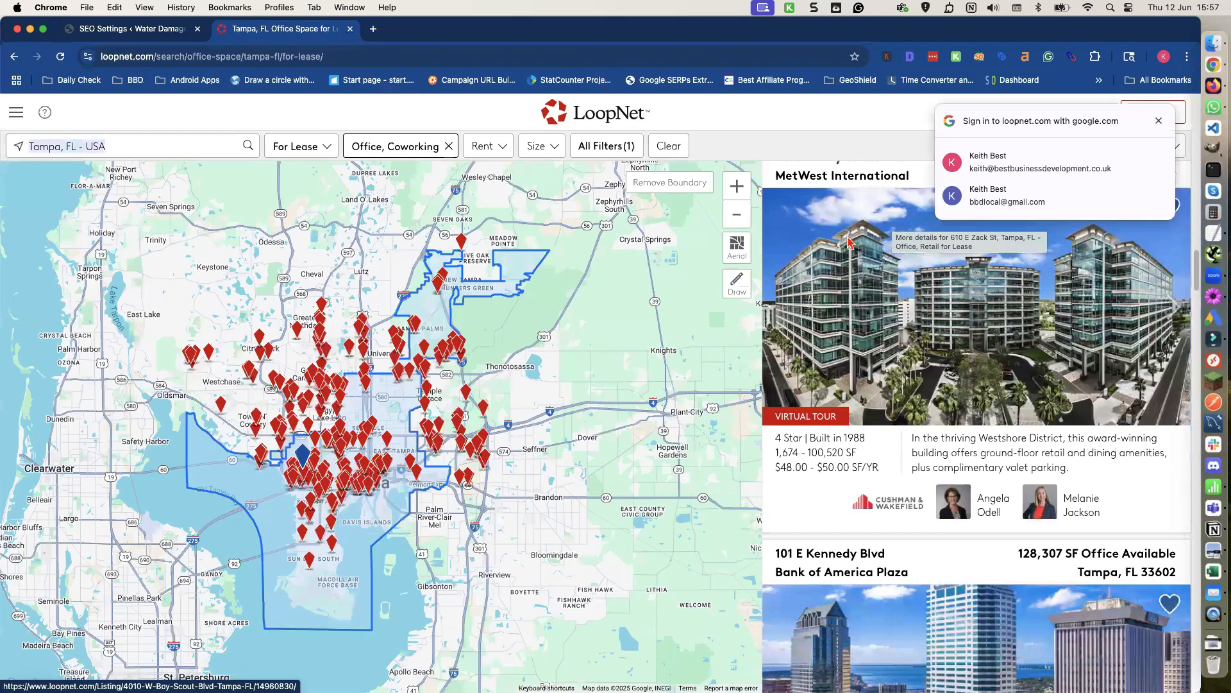
{"action": "scroll", "coordinate": [847, 241], "scroll_direction": "down", "scroll_amount": 5}
{"action": "scroll", "coordinate": [847, 242], "scroll_direction": "down", "scroll_amount": 5}
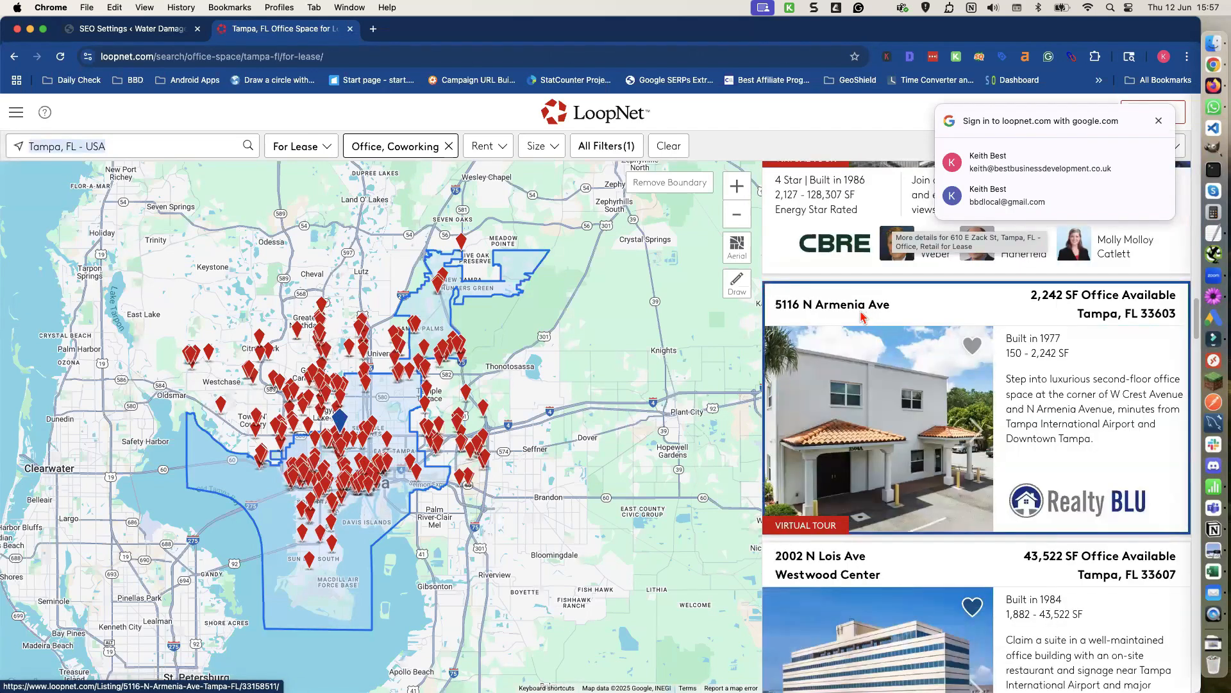
{"action": "scroll", "coordinate": [841, 313], "scroll_direction": "down", "scroll_amount": 3}
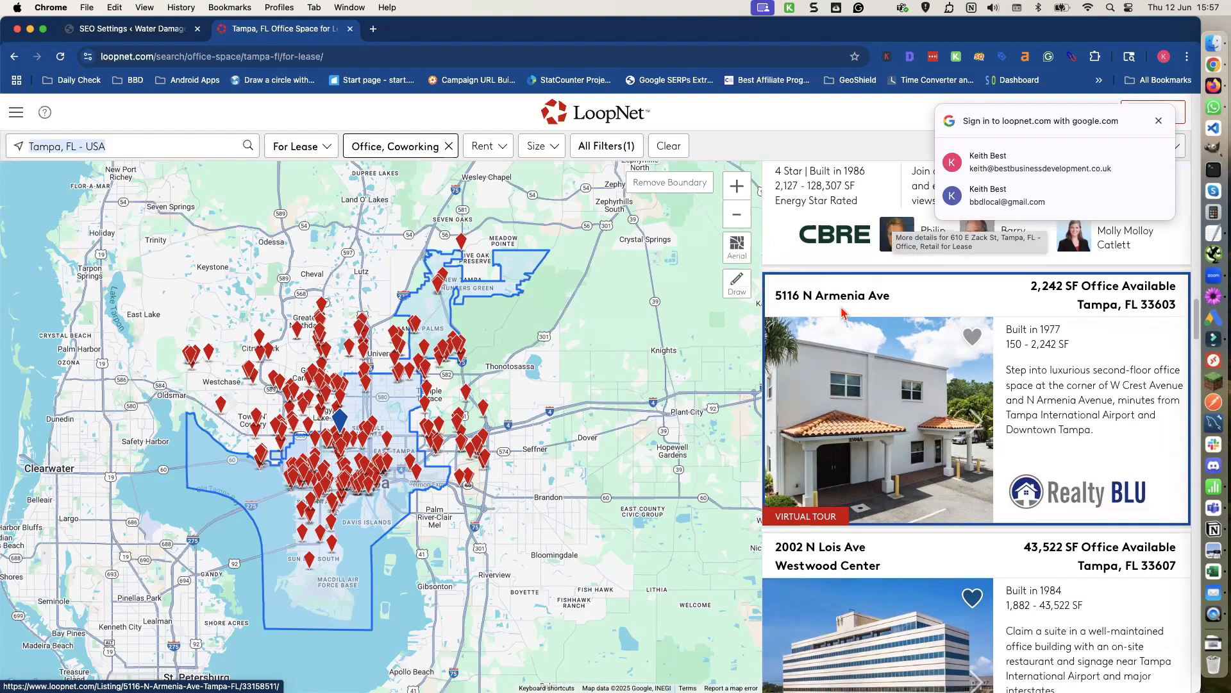
{"action": "scroll", "coordinate": [834, 321], "scroll_direction": "up", "scroll_amount": 3}
{"action": "left_click", "coordinate": [831, 325]}
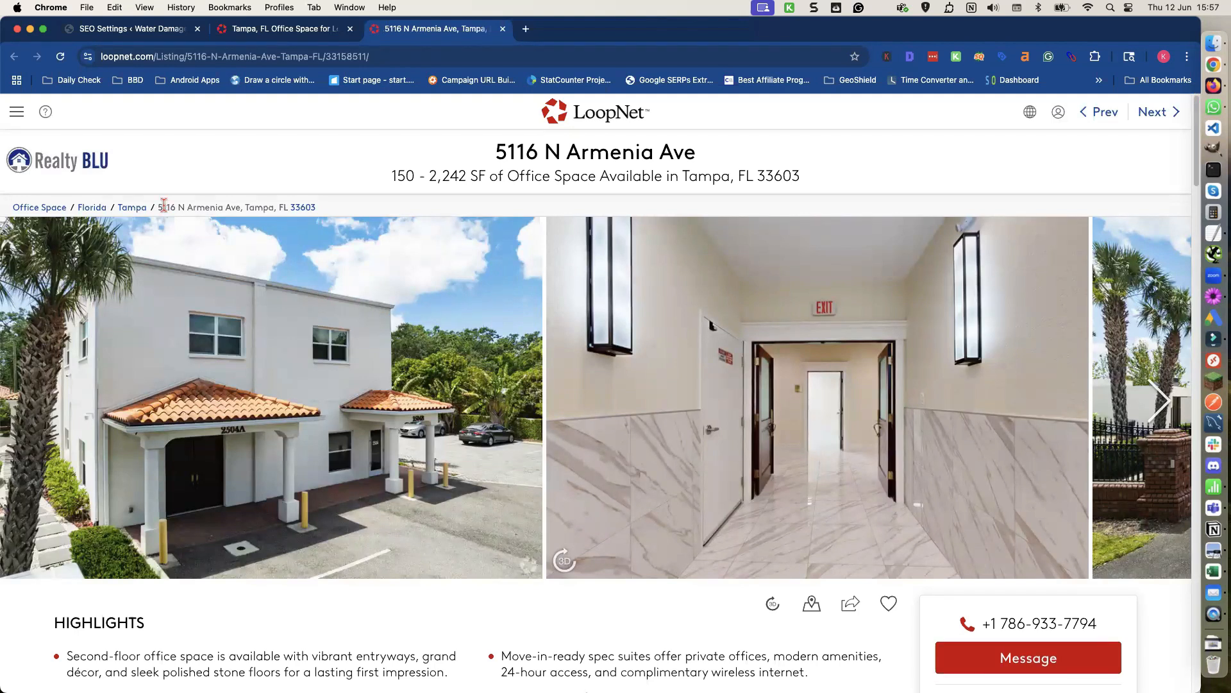
{"action": "left_click_drag", "start_coordinate": [158, 206], "coordinate": [325, 219]}
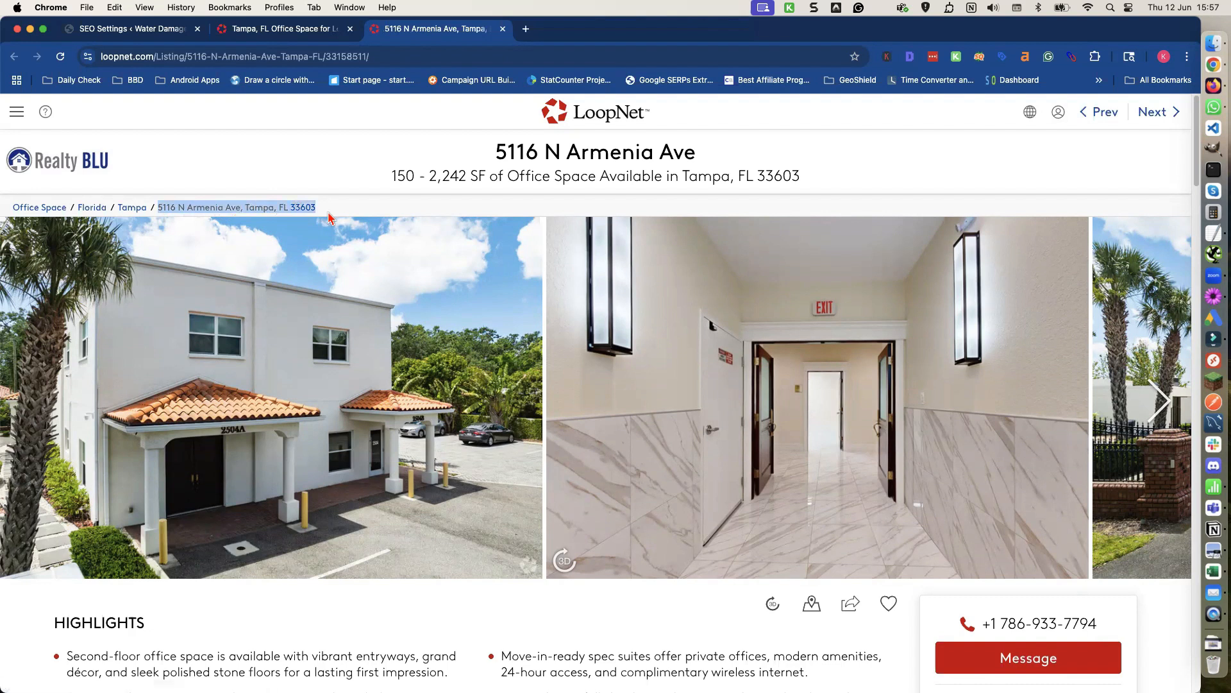
Copy the listing's full address and paste it into a TextEdit note.
{"action": "key", "text": "super+c"}
{"action": "left_click", "coordinate": [1214, 235]}
{"action": "key", "text": "super+v"}
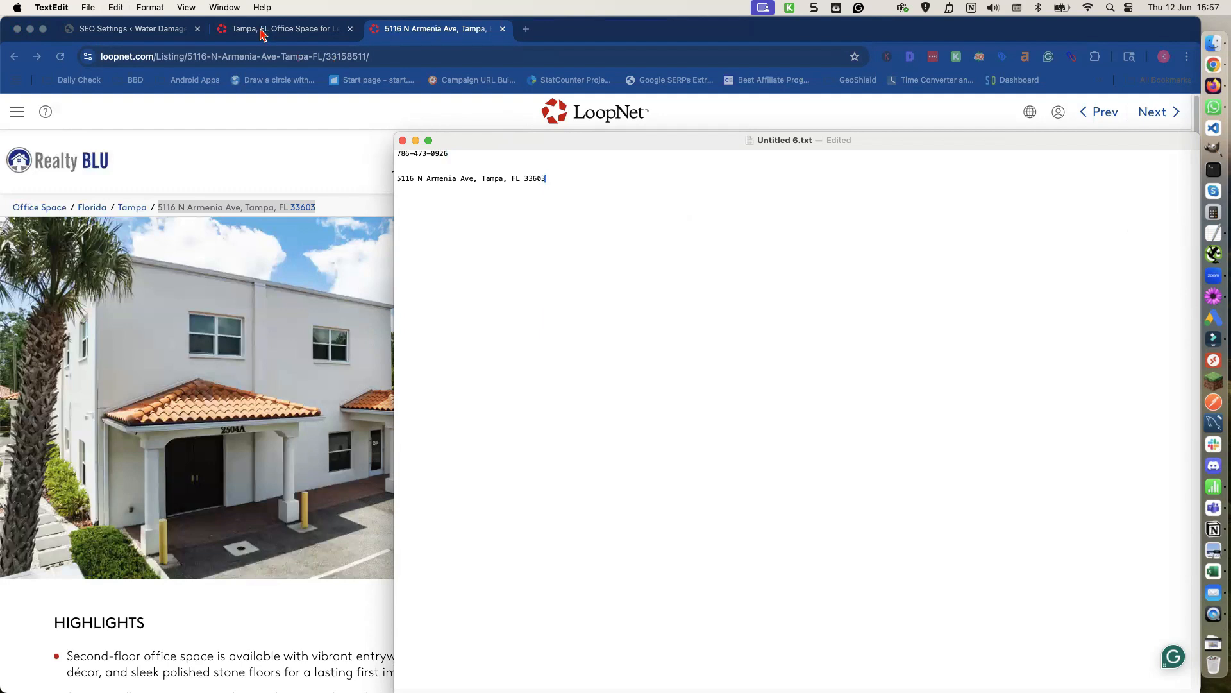
Paste the copied address into the Business Address field of the Xagio profile.
{"action": "left_click", "coordinate": [169, 29]}
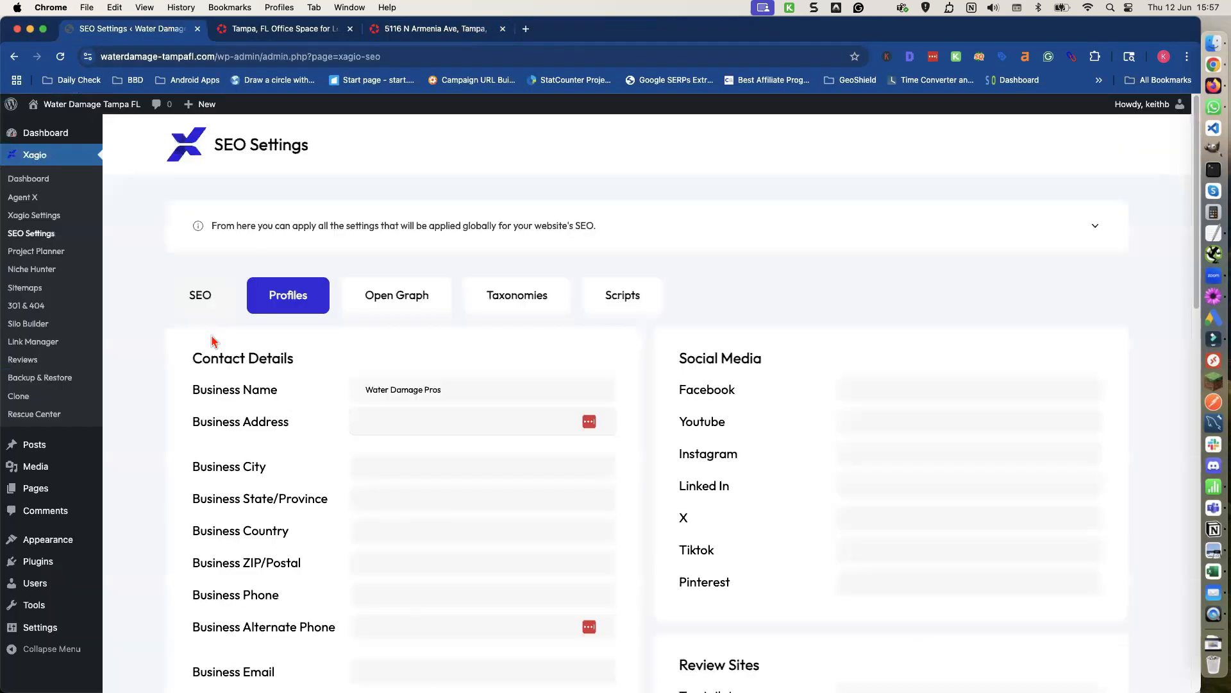
{"action": "key", "text": "super+v"}
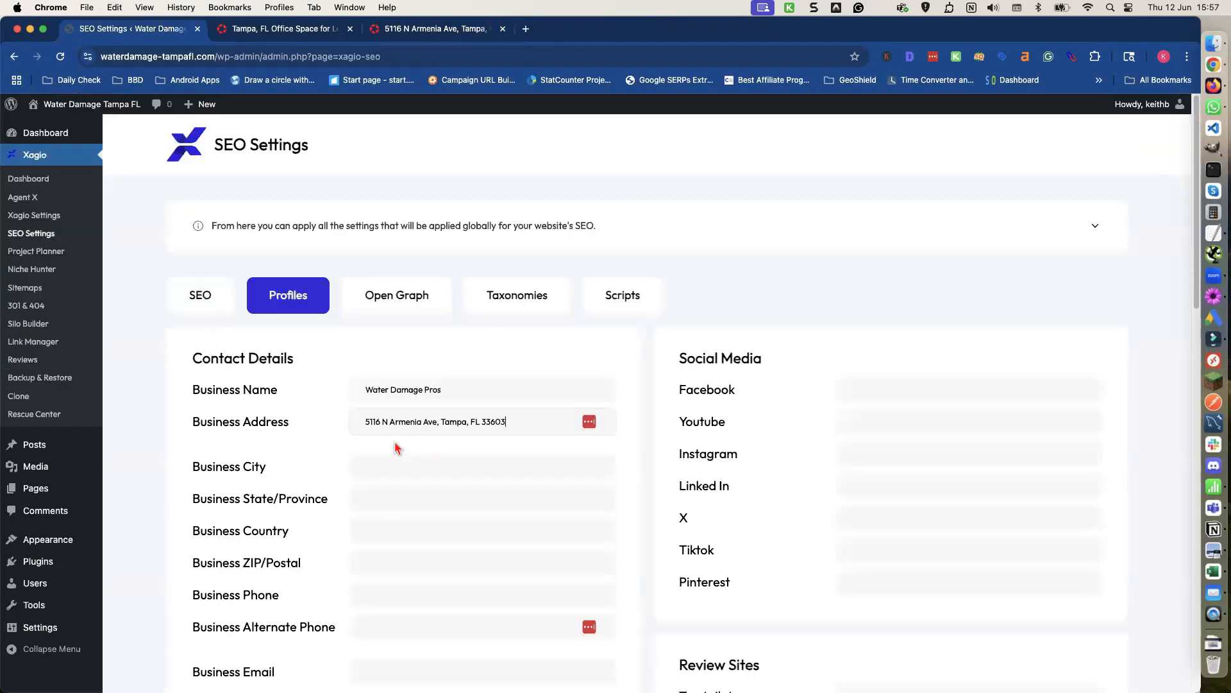
Move the city name Tampa out of the business address into the Business City field.
{"action": "double_click", "coordinate": [449, 423]}
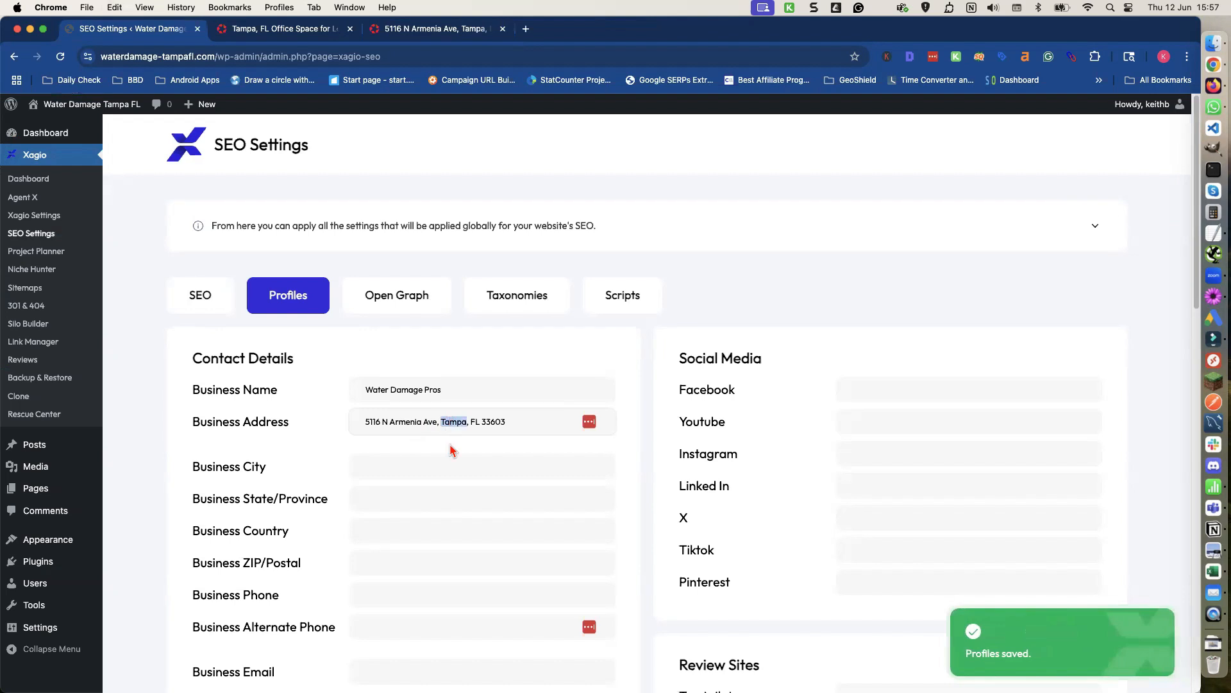
{"action": "key", "text": "super+x"}
{"action": "left_click", "coordinate": [415, 467]}
{"action": "key", "text": "super+v"}
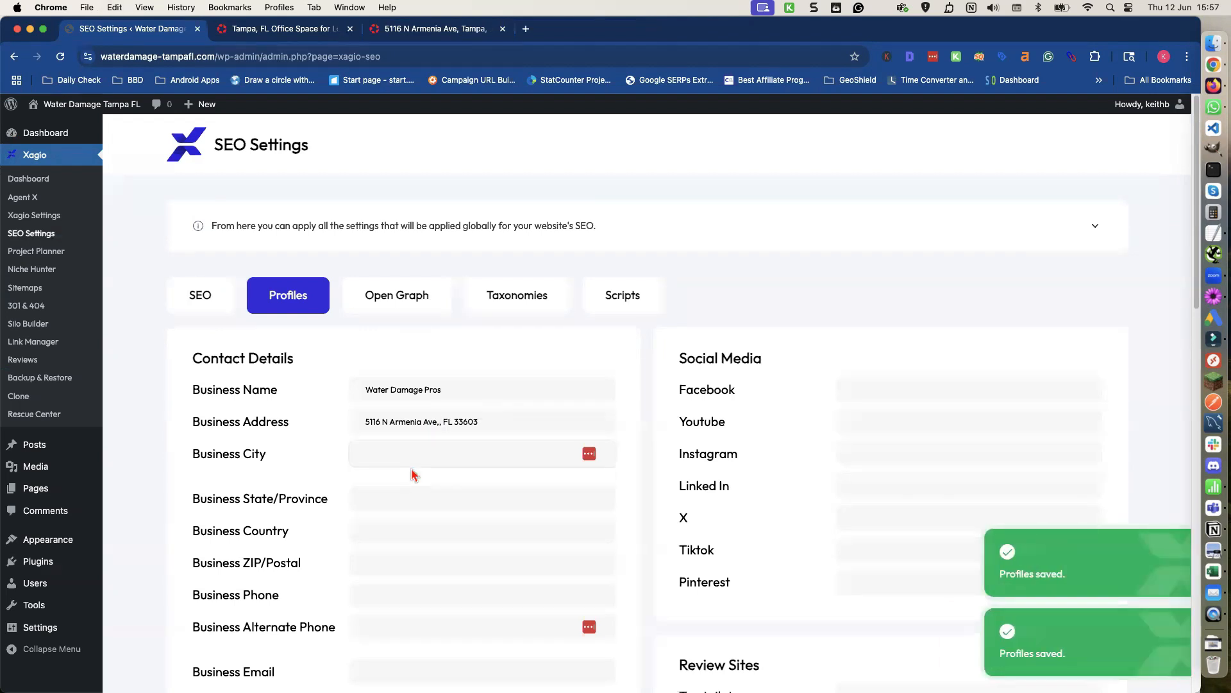
Set the Business State/Province to Florida.
{"action": "left_click", "coordinate": [401, 495]}
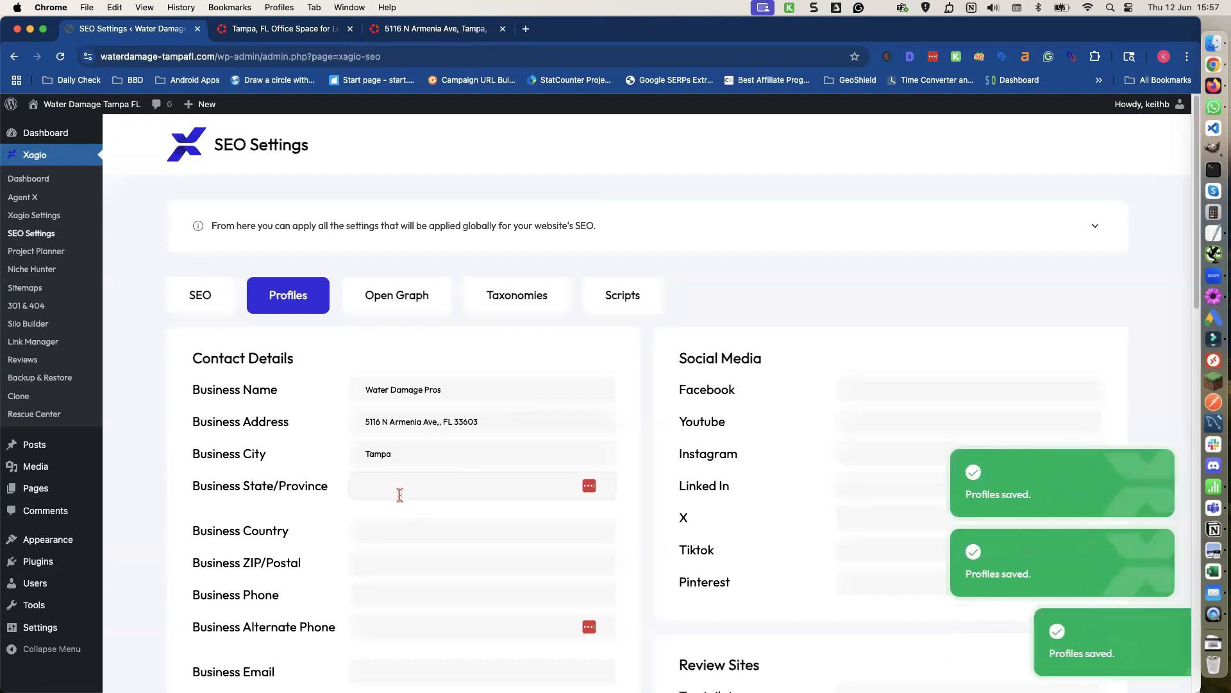
{"action": "type", "text": "Florida"}
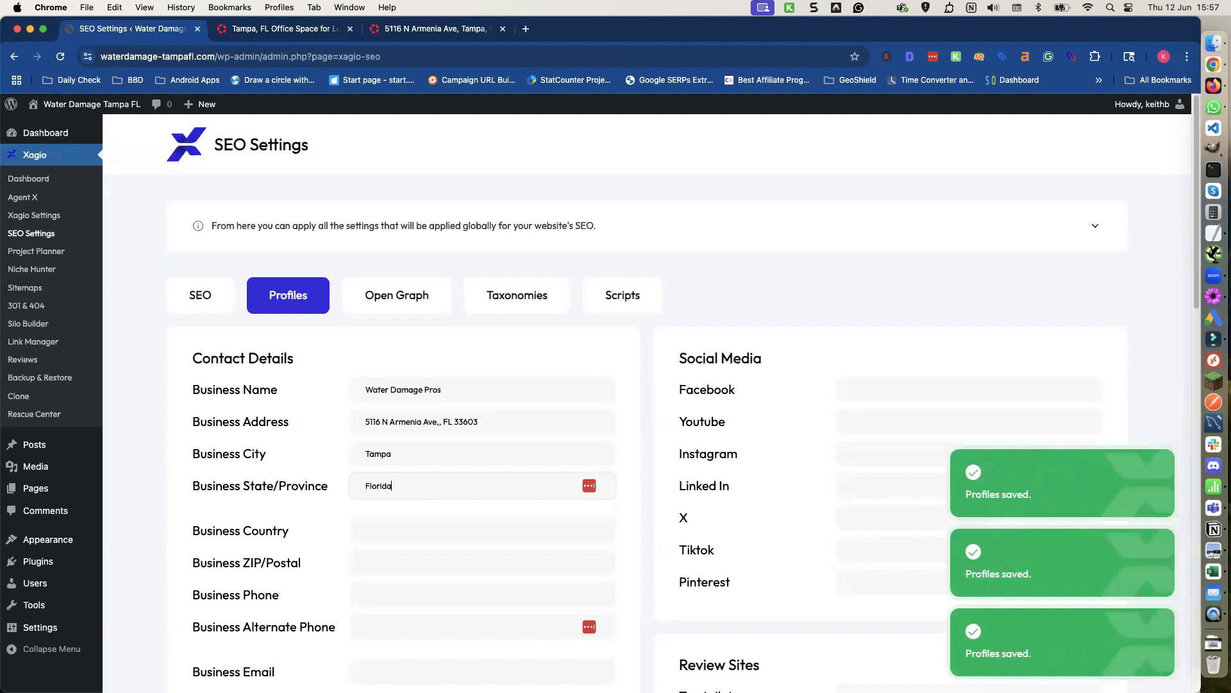
Move the ZIP code 33603 from the address into Business ZIP/Postal and set the country to United States.
{"action": "double_click", "coordinate": [462, 422]}
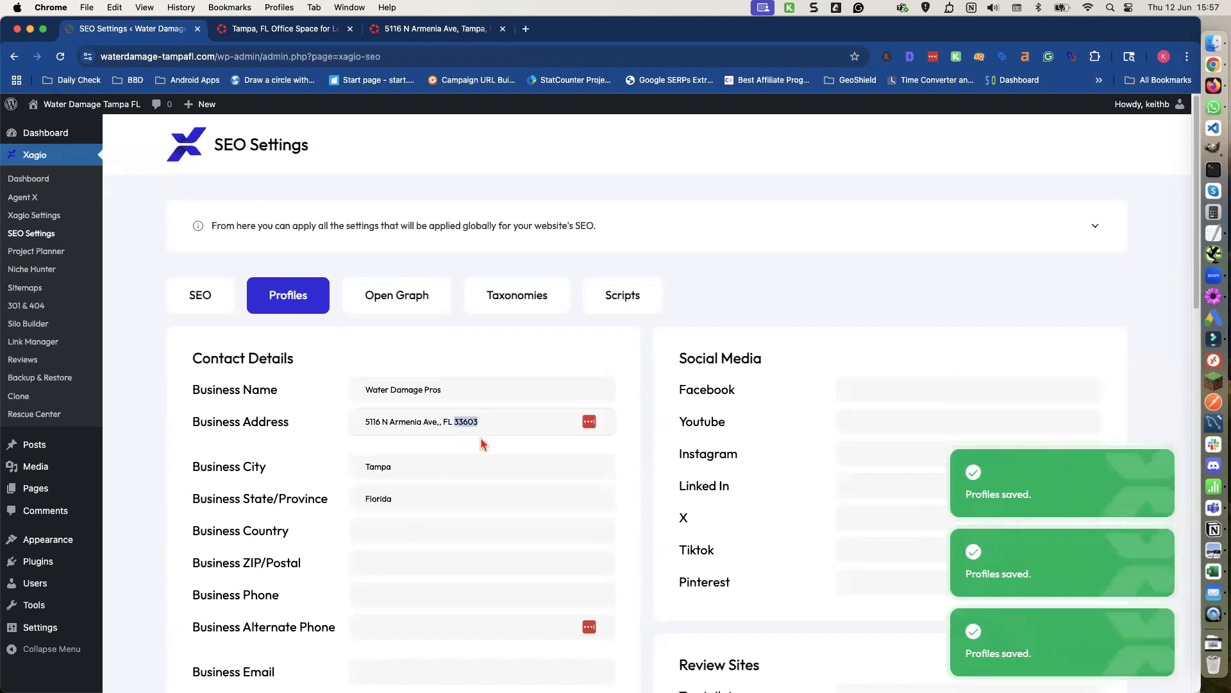
{"action": "key", "text": "BackSpace"}
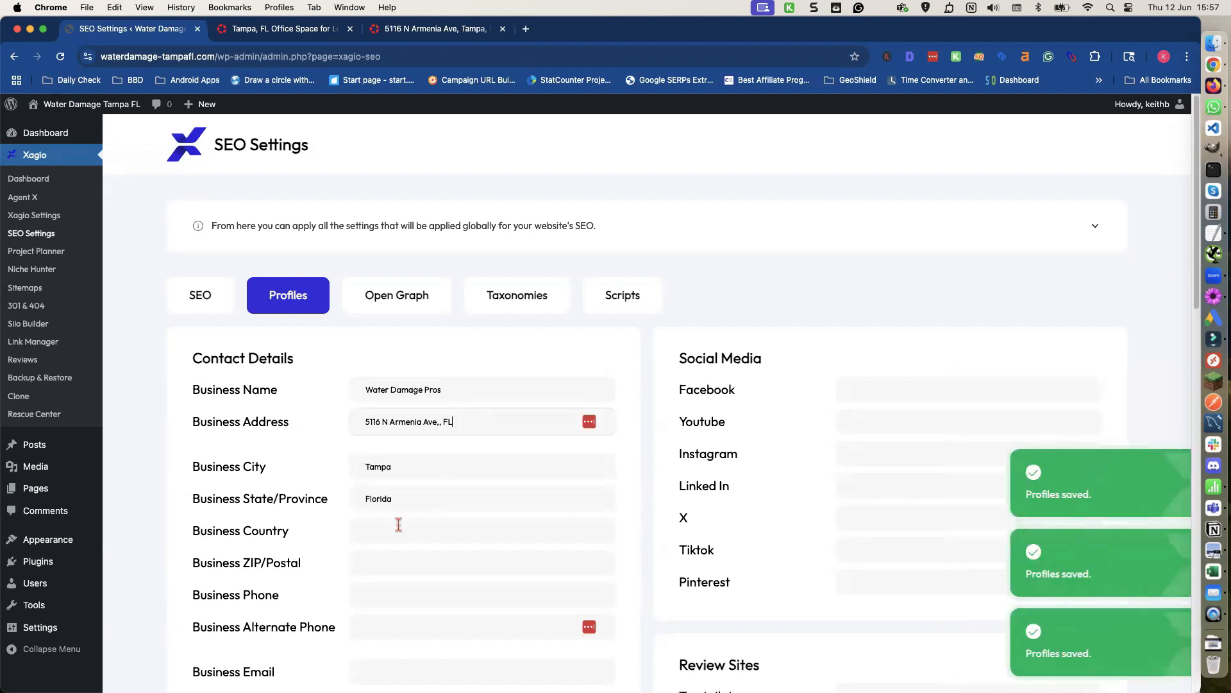
{"action": "left_click", "coordinate": [394, 525]}
{"action": "type", "text": "Un"}
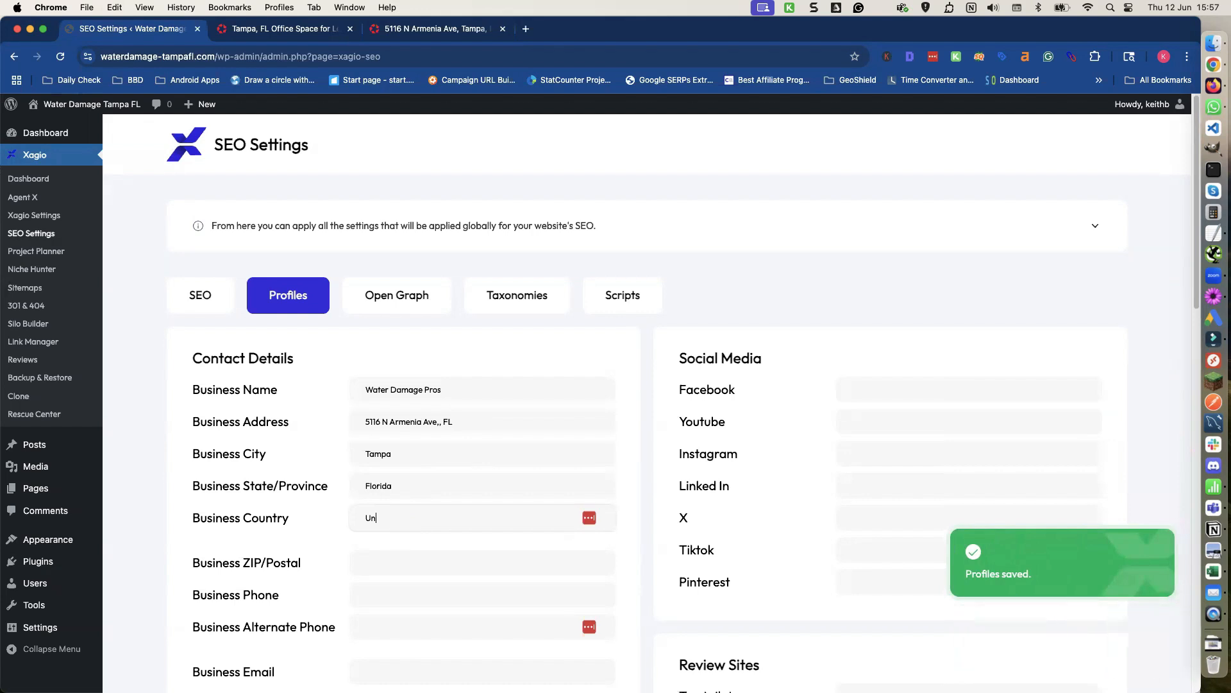
{"action": "type", "text": "ited States"}
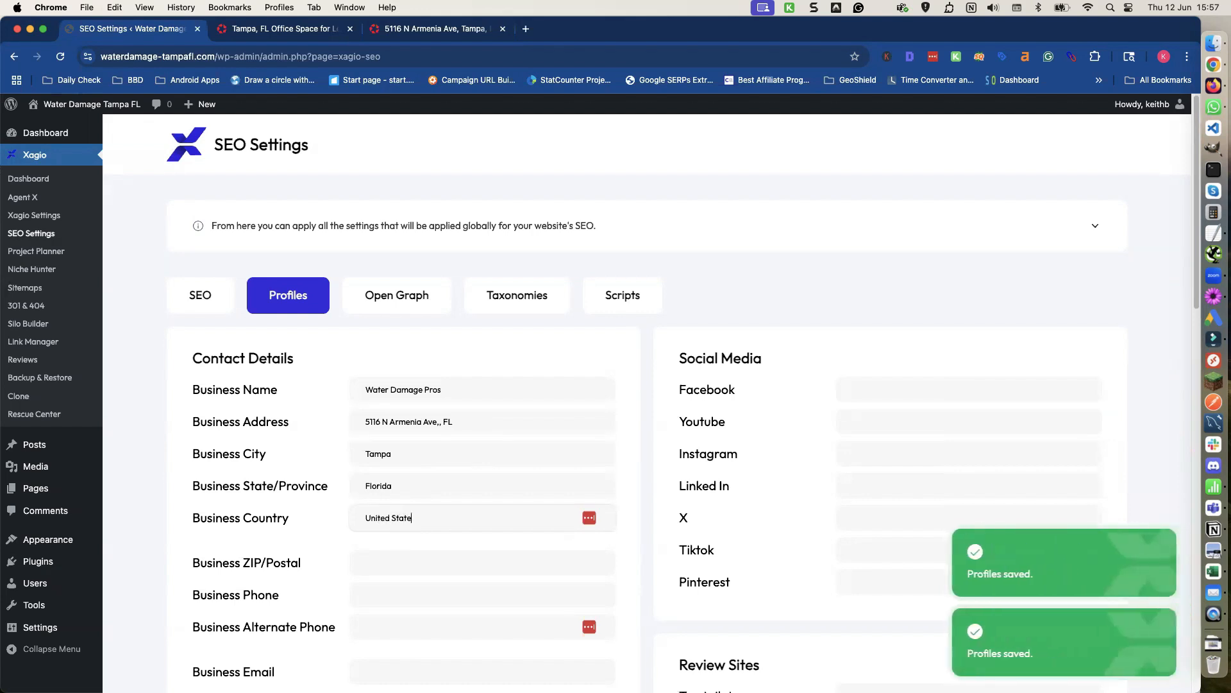
{"action": "left_click", "coordinate": [379, 556]}
{"action": "key", "text": "super+v"}
Trim the business address down to 5116 N Armenia Ave.
{"action": "left_click", "coordinate": [448, 422]}
{"action": "key", "text": "BackSpace"}
{"action": "key", "text": "BackSpace"}
{"action": "key", "text": "BackSpace"}
{"action": "key", "text": "BackSpace"}
{"action": "key", "text": "BackSpace"}
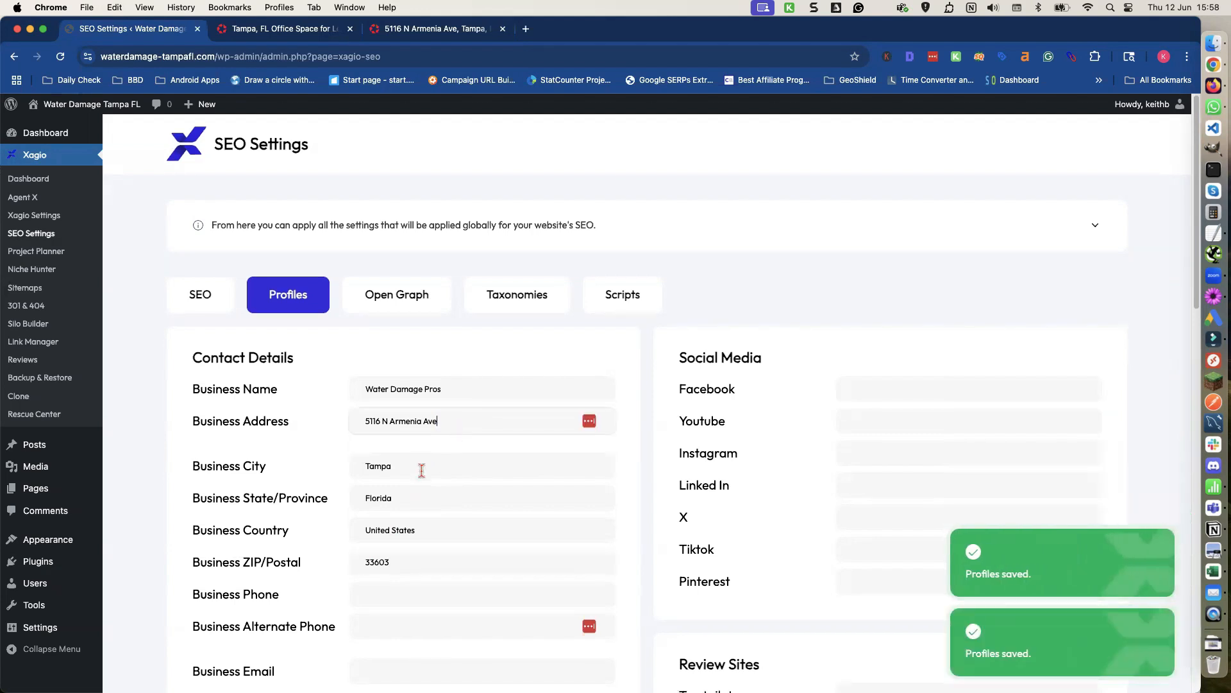
Copy the phone number from the text note into the Business Phone field.
{"action": "scroll", "coordinate": [417, 475], "scroll_direction": "down", "scroll_amount": 1}
{"action": "left_click", "coordinate": [398, 526]}
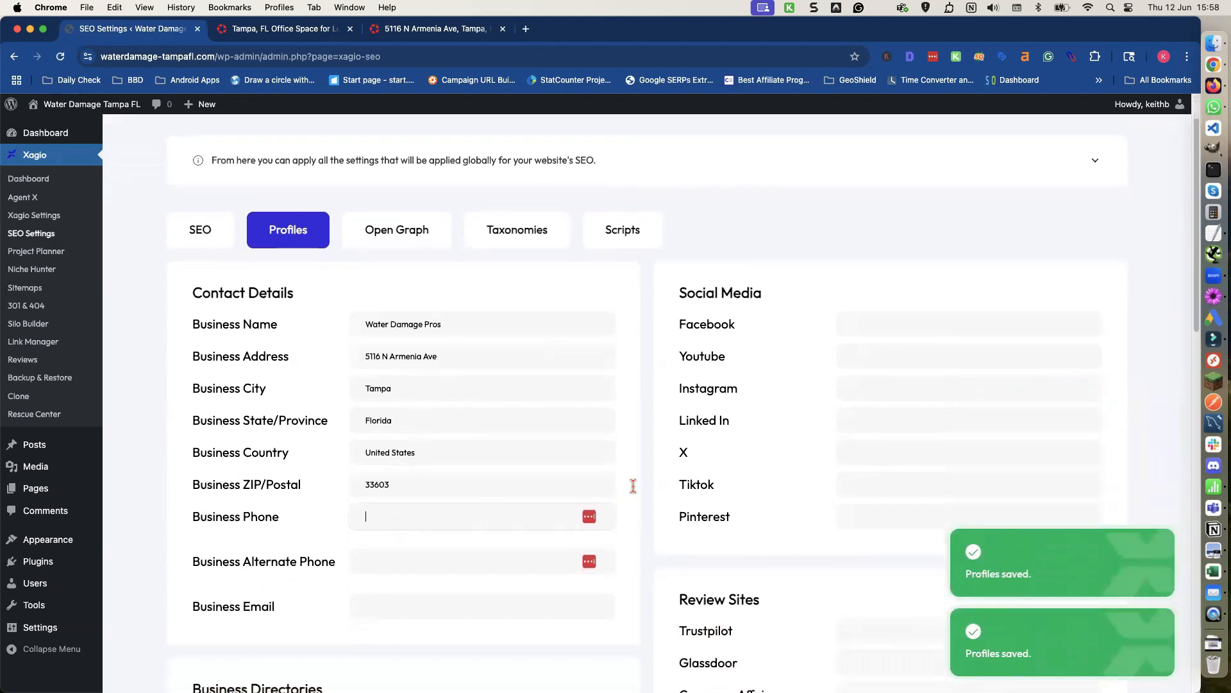
{"action": "left_click", "coordinate": [1211, 233]}
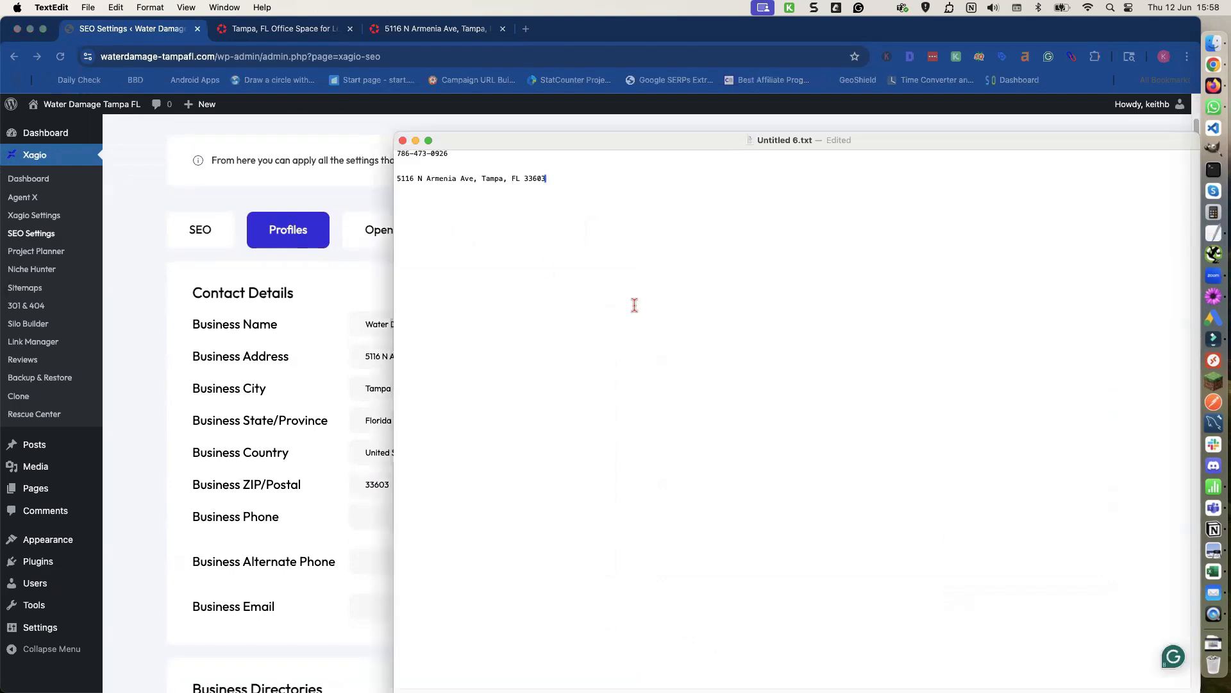
{"action": "key", "text": "super+c"}
{"action": "left_click", "coordinate": [369, 521]}
{"action": "key", "text": "super+v"}
Fill in the business email as an info address at the site's domain copied from the address bar.
{"action": "scroll", "coordinate": [354, 547], "scroll_direction": "down", "scroll_amount": 1}
{"action": "left_click", "coordinate": [373, 550]}
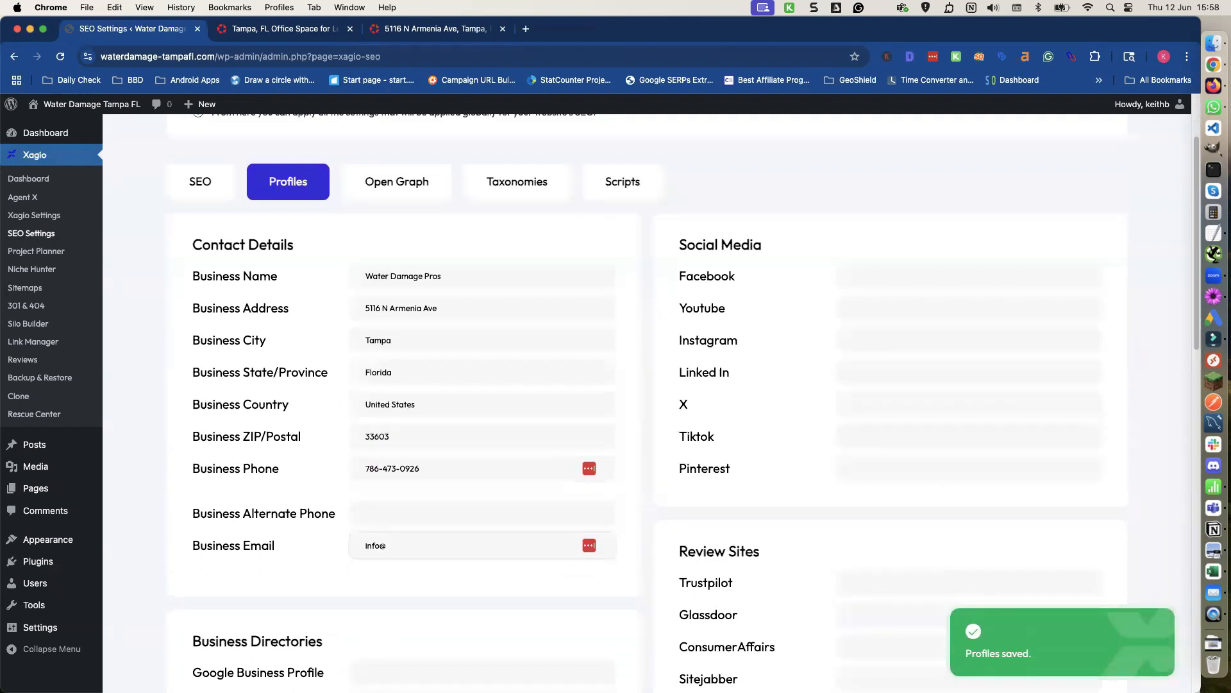
{"action": "double_click", "coordinate": [129, 56]}
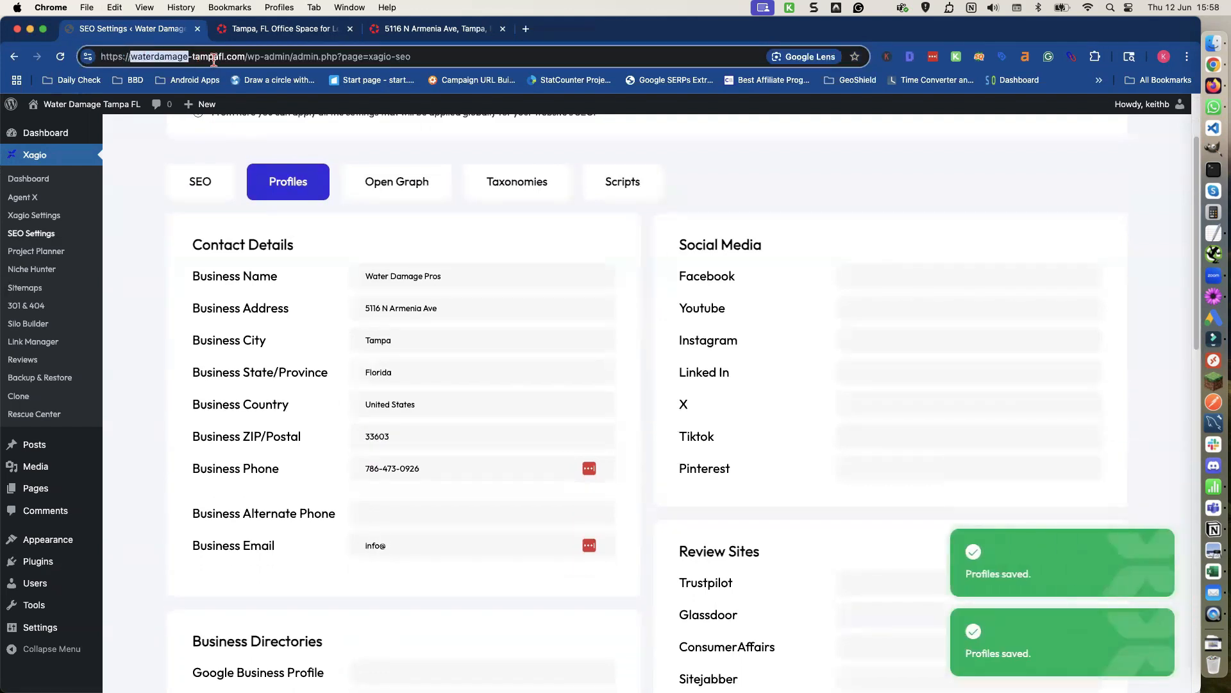
{"action": "left_click", "coordinate": [244, 56], "text": "shift"}
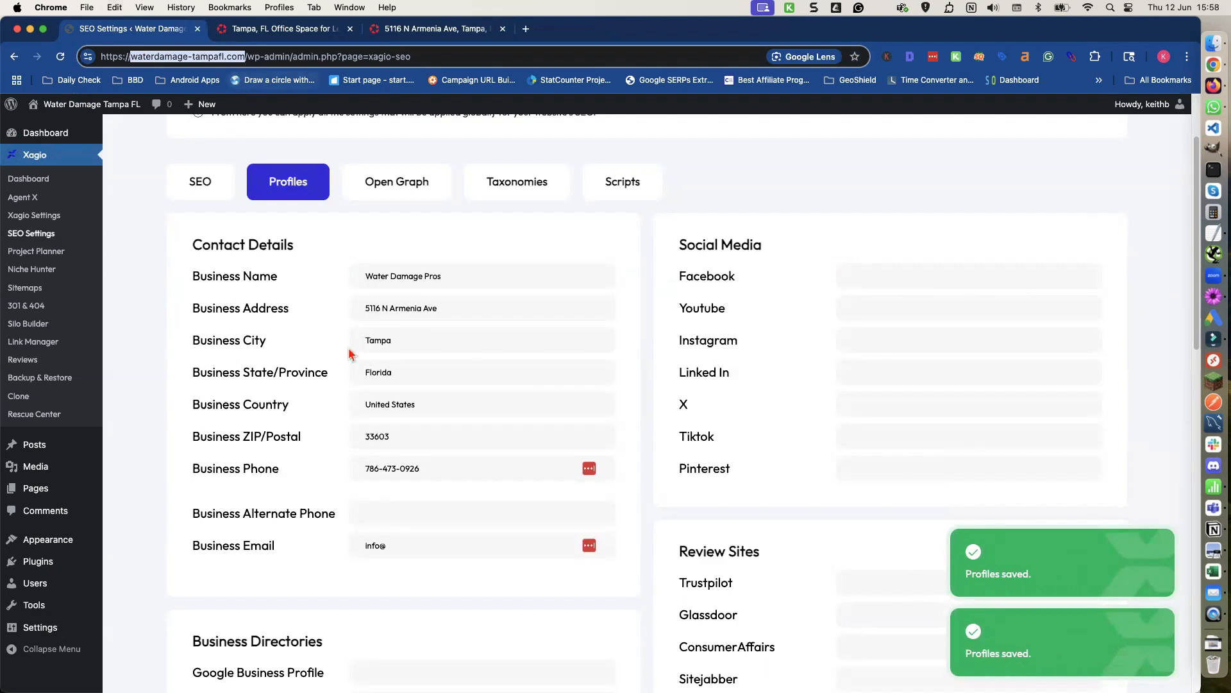
{"action": "left_click", "coordinate": [406, 548]}
{"action": "key", "text": "super+v"}
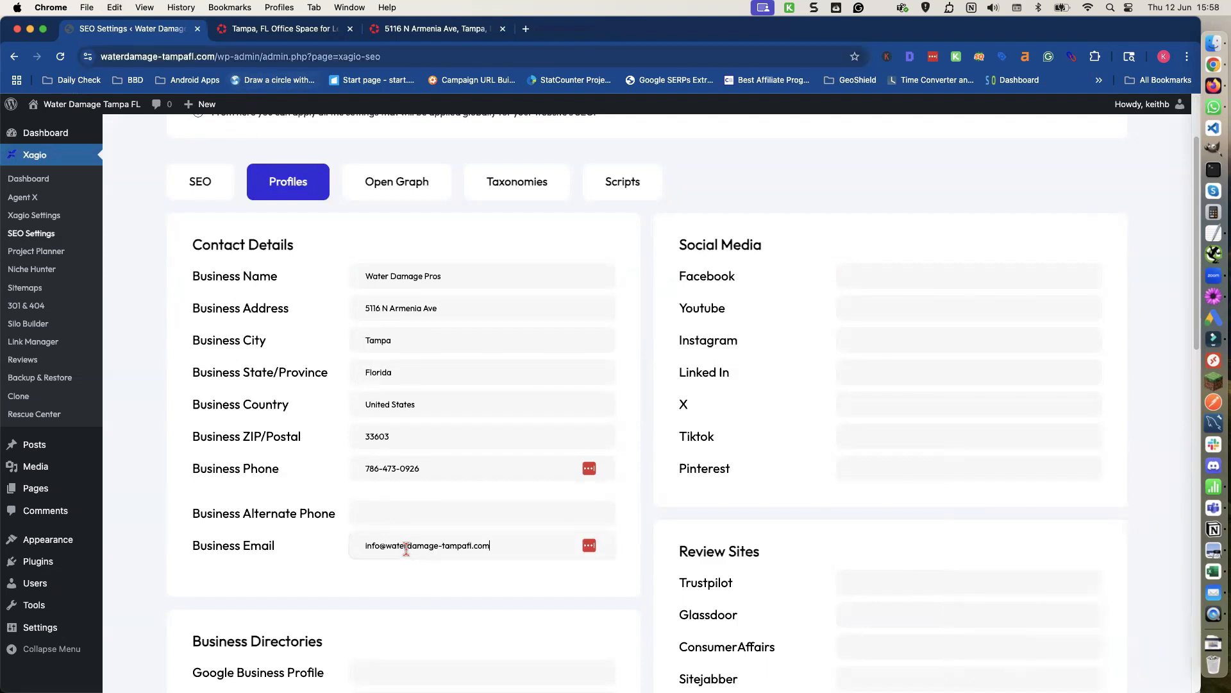
Scroll through the remaining profile sections such as directories, review sites and platforms.
{"action": "scroll", "coordinate": [396, 529], "scroll_direction": "down", "scroll_amount": 1}
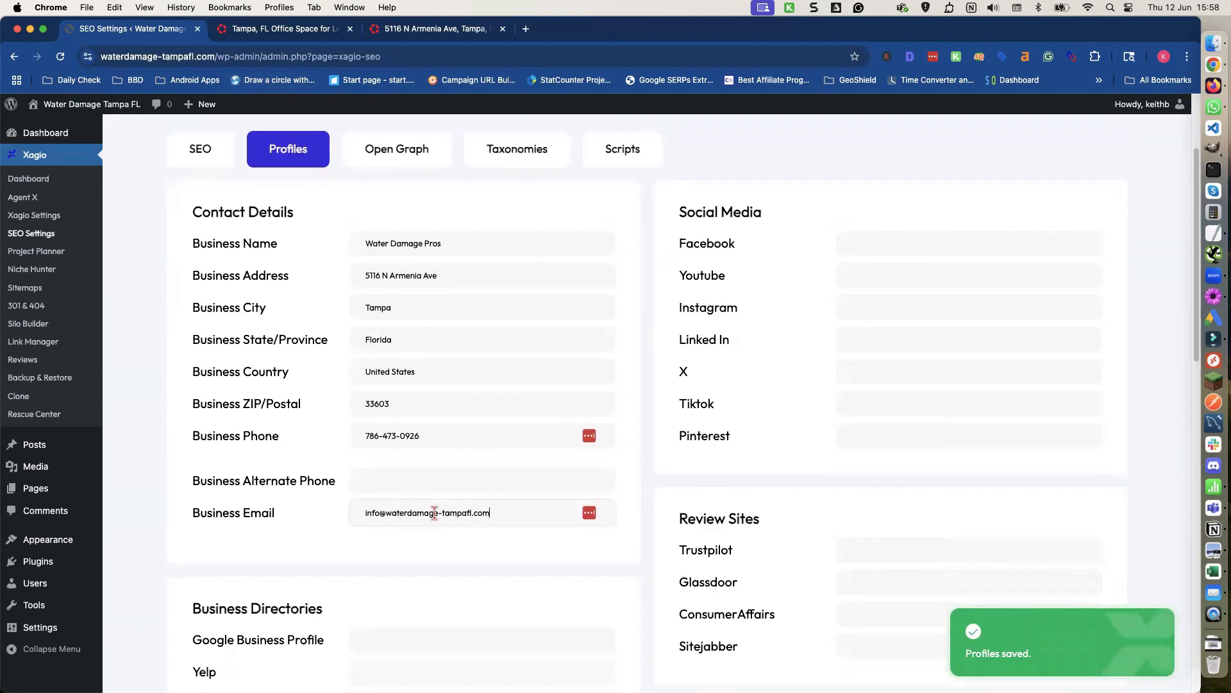
{"action": "scroll", "coordinate": [718, 417], "scroll_direction": "down", "scroll_amount": 1}
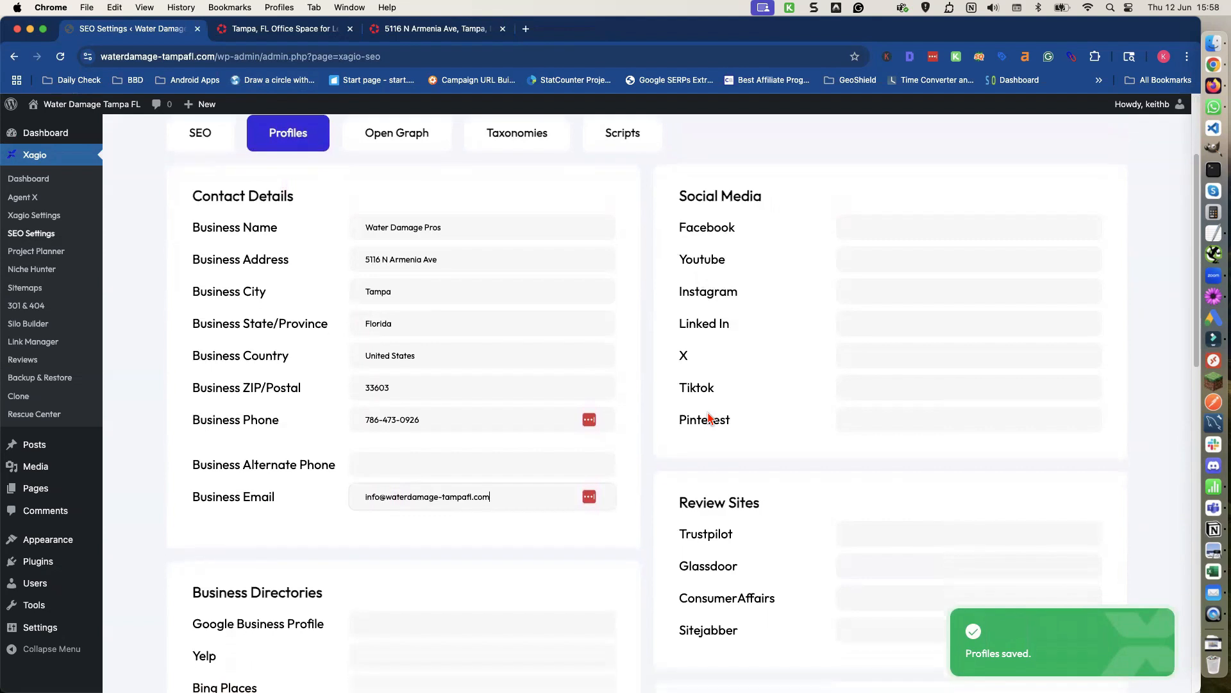
{"action": "scroll", "coordinate": [710, 418], "scroll_direction": "down", "scroll_amount": 5}
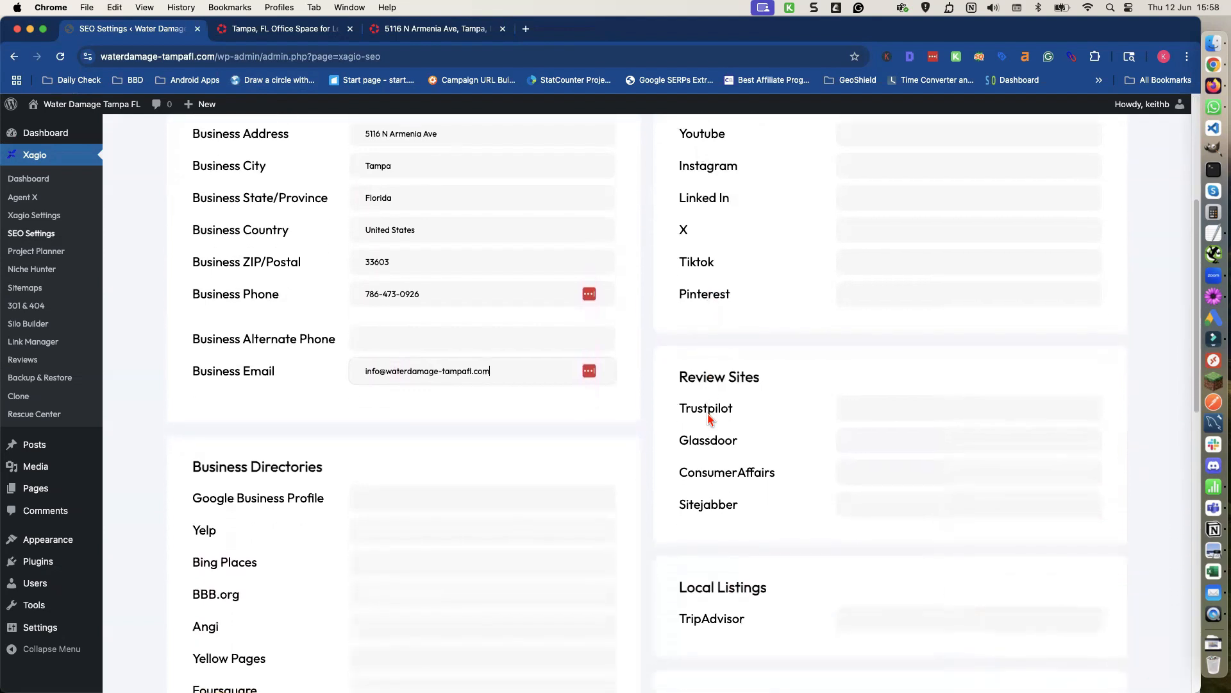
{"action": "scroll", "coordinate": [709, 418], "scroll_direction": "down", "scroll_amount": 5}
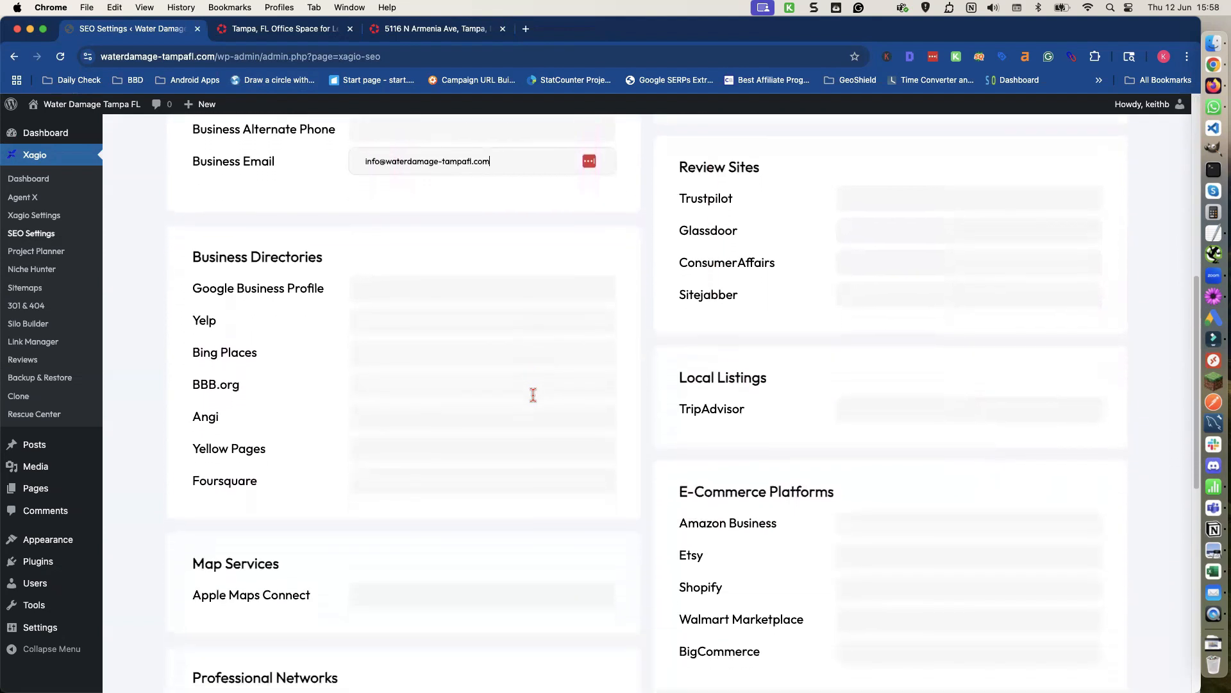
{"action": "scroll", "coordinate": [752, 410], "scroll_direction": "down", "scroll_amount": 3}
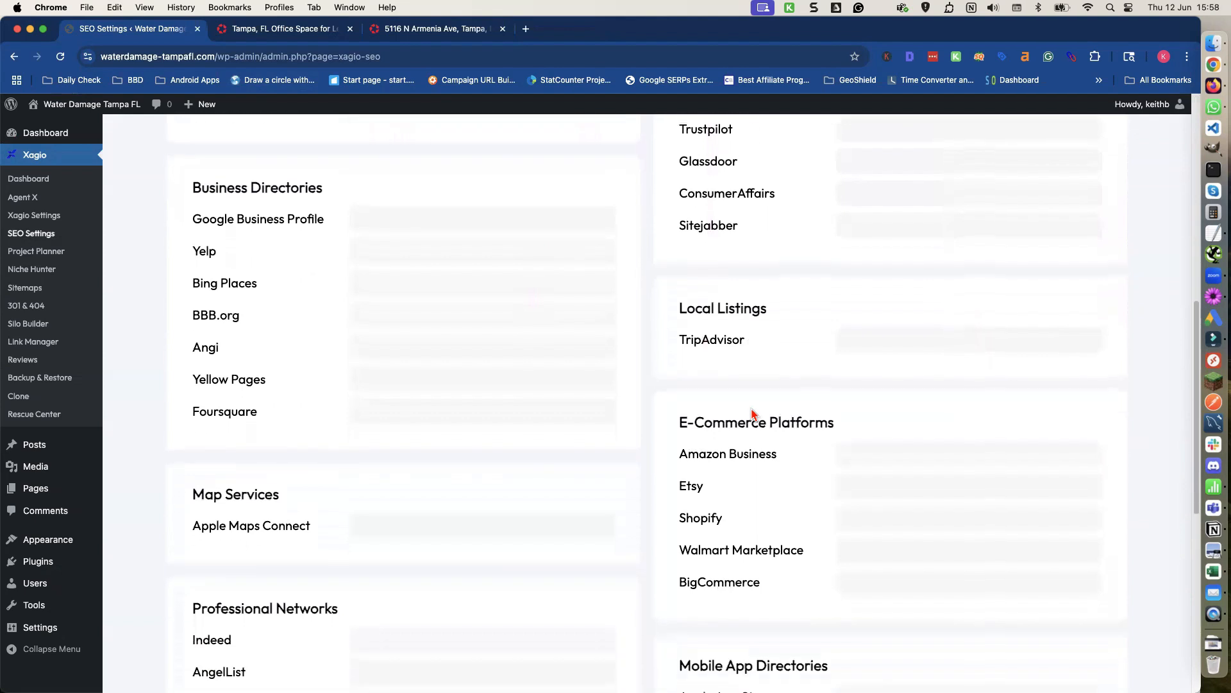
{"action": "scroll", "coordinate": [754, 414], "scroll_direction": "down", "scroll_amount": 3}
{"action": "scroll", "coordinate": [406, 393], "scroll_direction": "down", "scroll_amount": 4}
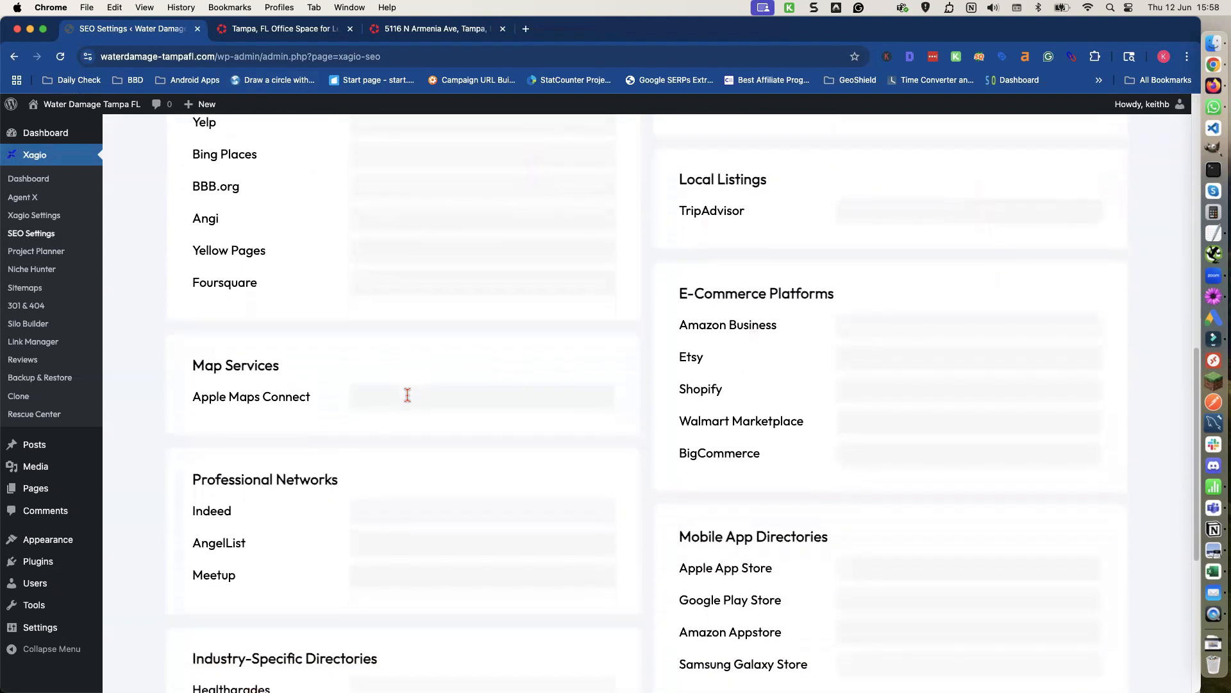
{"action": "scroll", "coordinate": [394, 398], "scroll_direction": "down", "scroll_amount": 4}
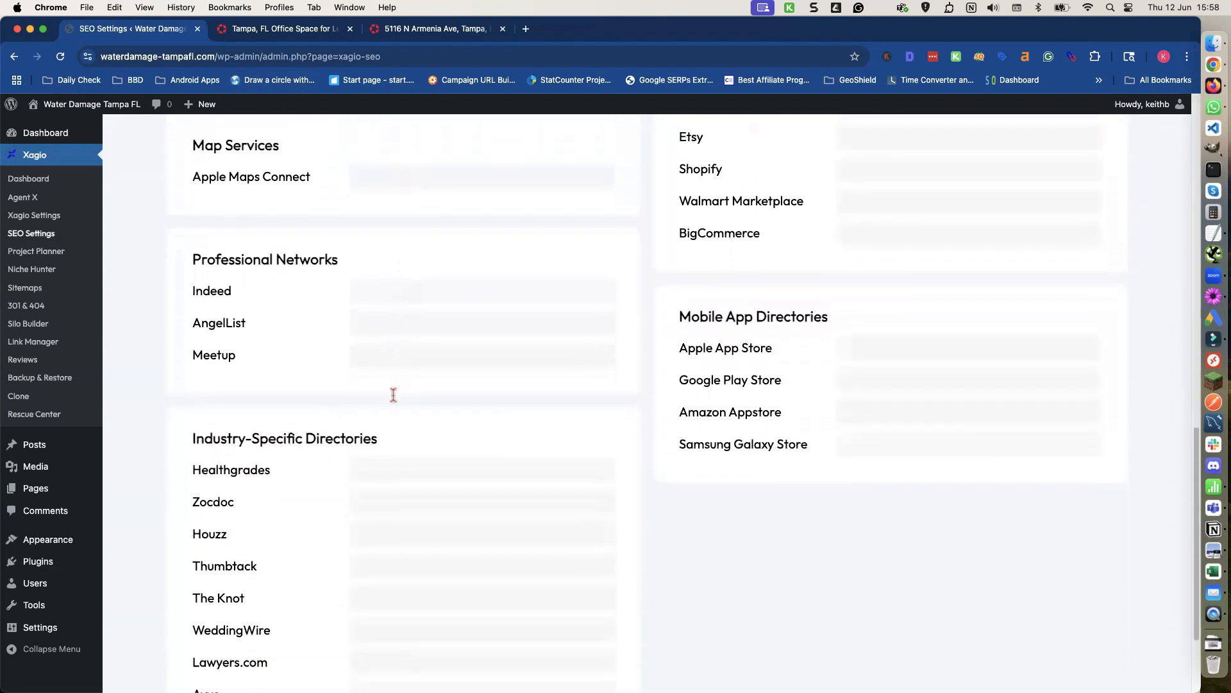
{"action": "scroll", "coordinate": [436, 381], "scroll_direction": "down", "scroll_amount": 4}
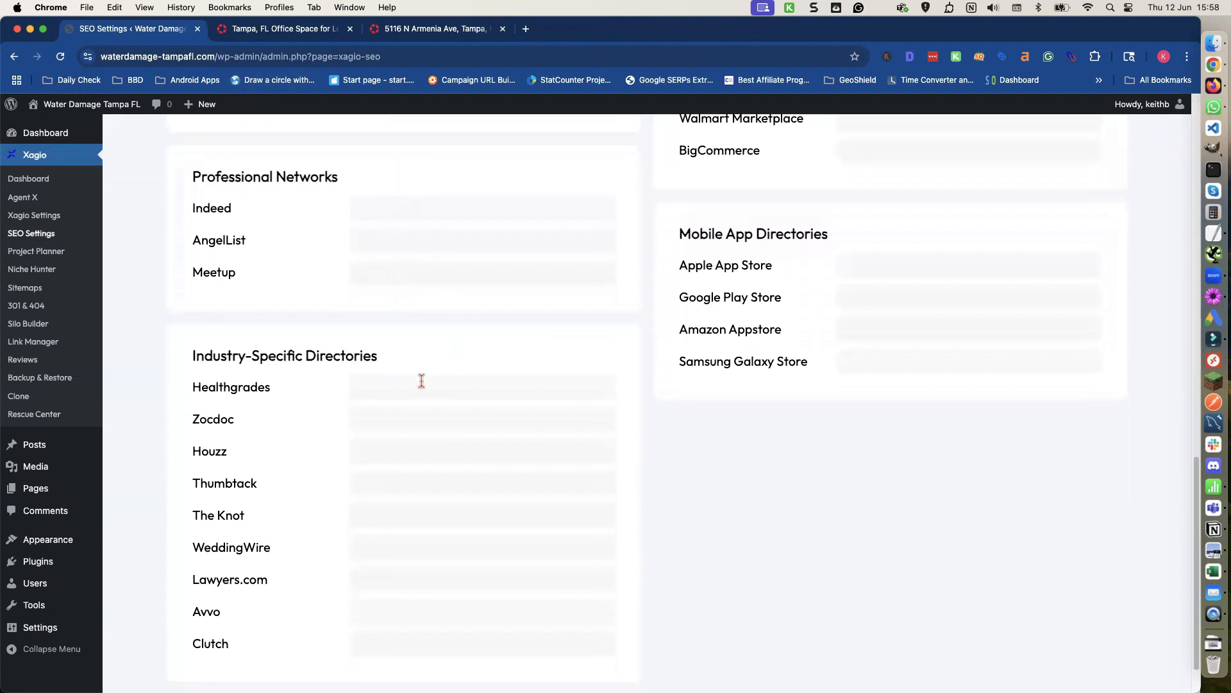
{"action": "scroll", "coordinate": [422, 380], "scroll_direction": "up", "scroll_amount": 15}
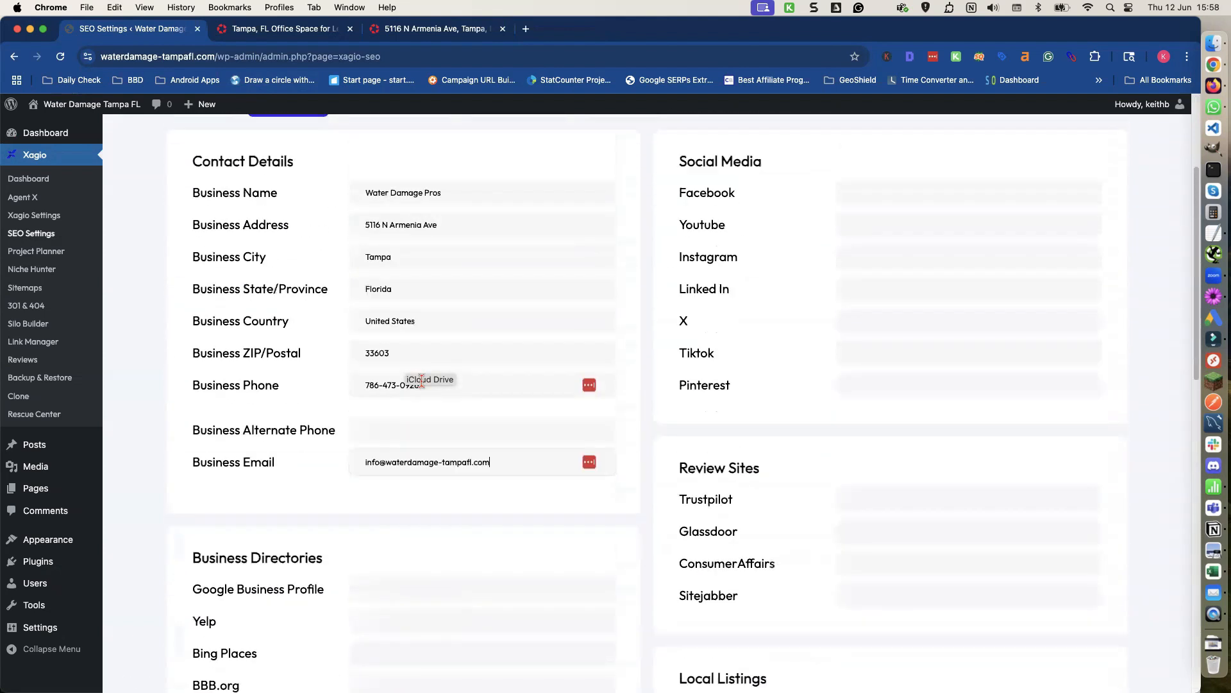
{"action": "scroll", "coordinate": [422, 380], "scroll_direction": "up", "scroll_amount": 2}
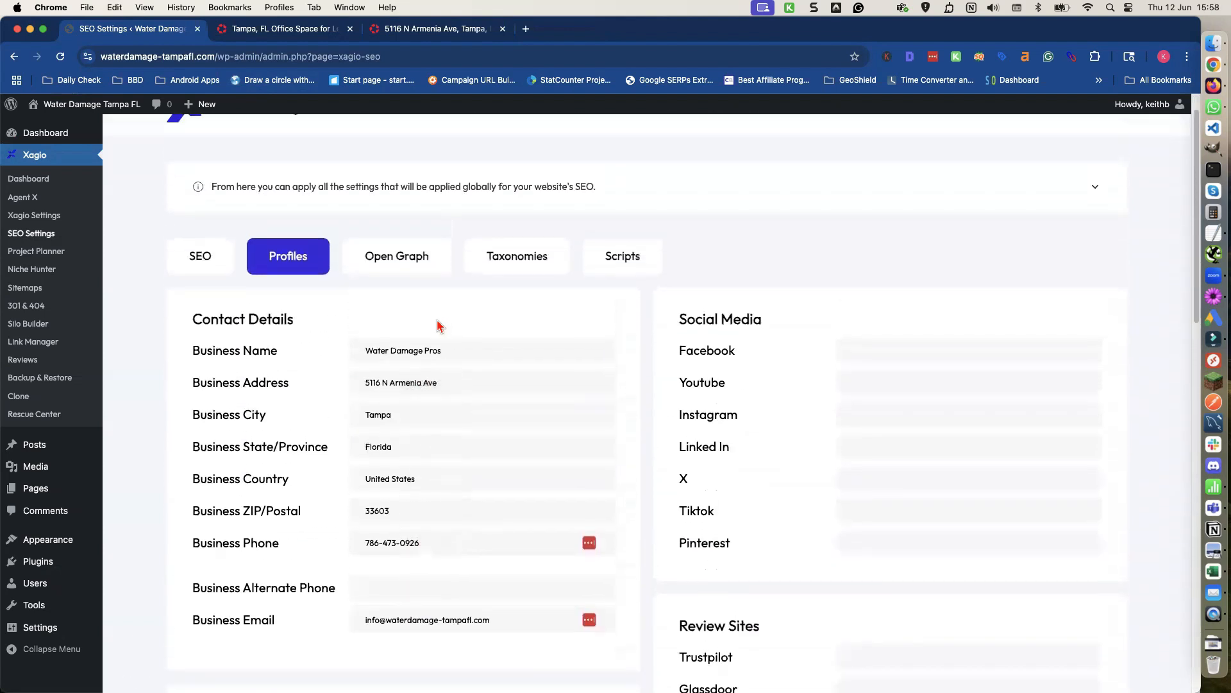
Open the Open Graph tab and then the Taxonomies tab of the SEO settings.
{"action": "left_click", "coordinate": [397, 262]}
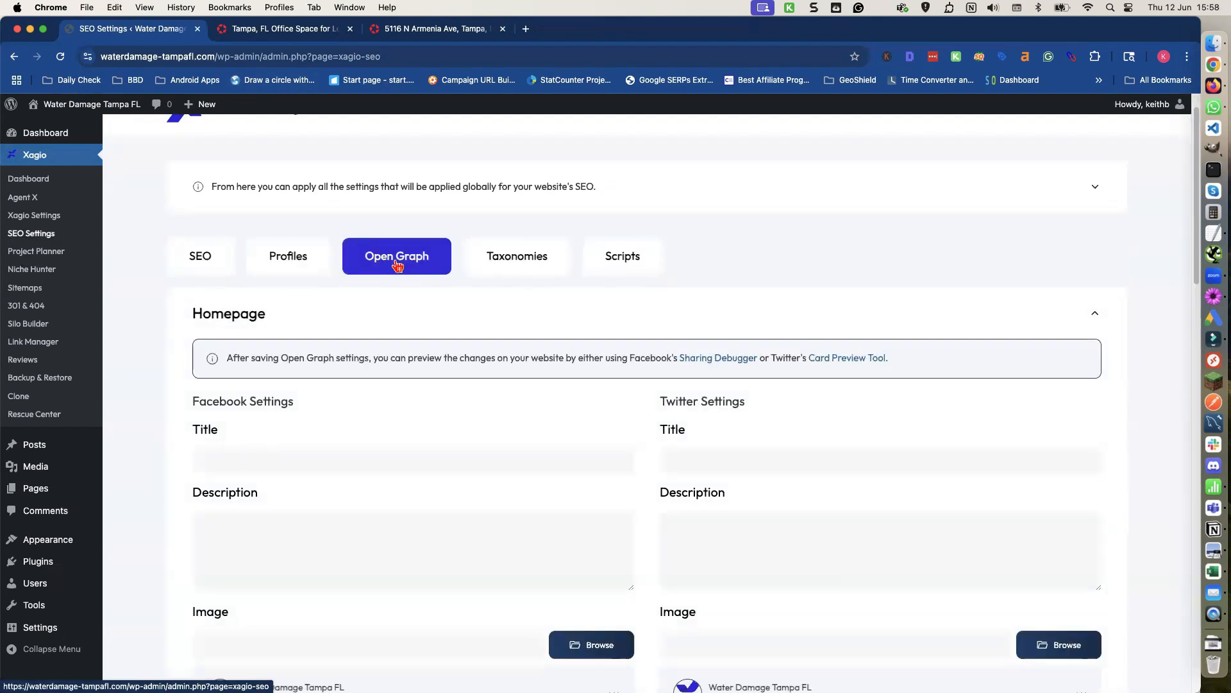
{"action": "left_click", "coordinate": [525, 263]}
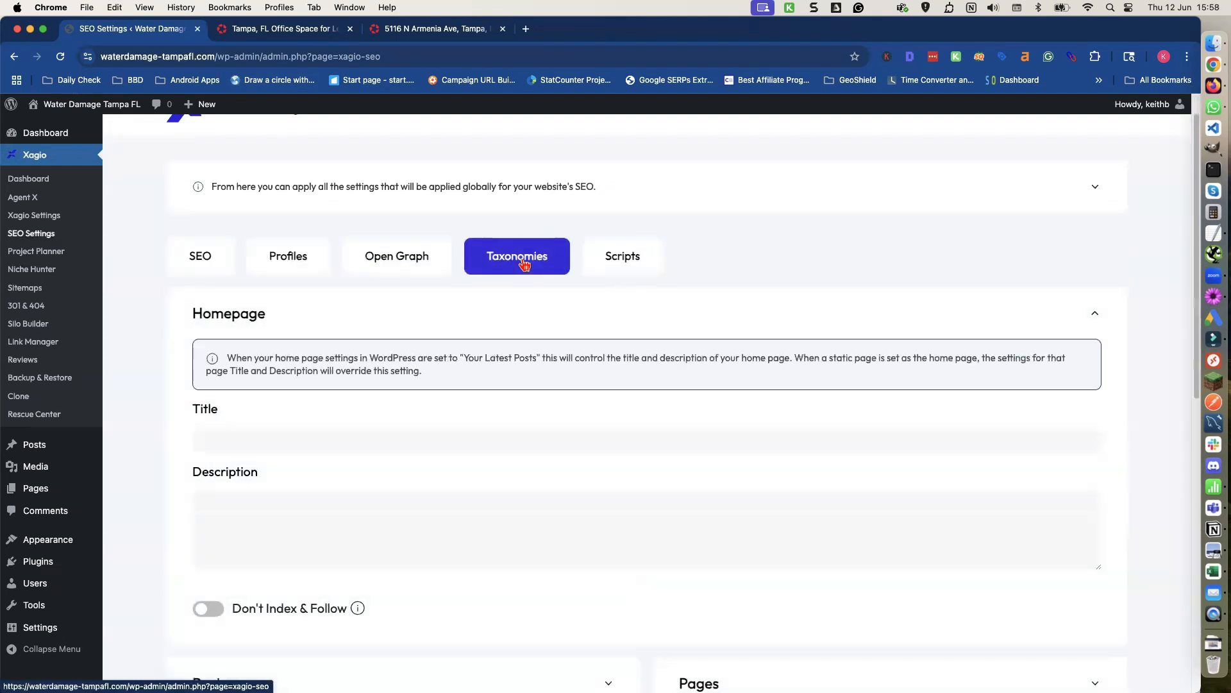
{"action": "scroll", "coordinate": [461, 360], "scroll_direction": "down", "scroll_amount": 6}
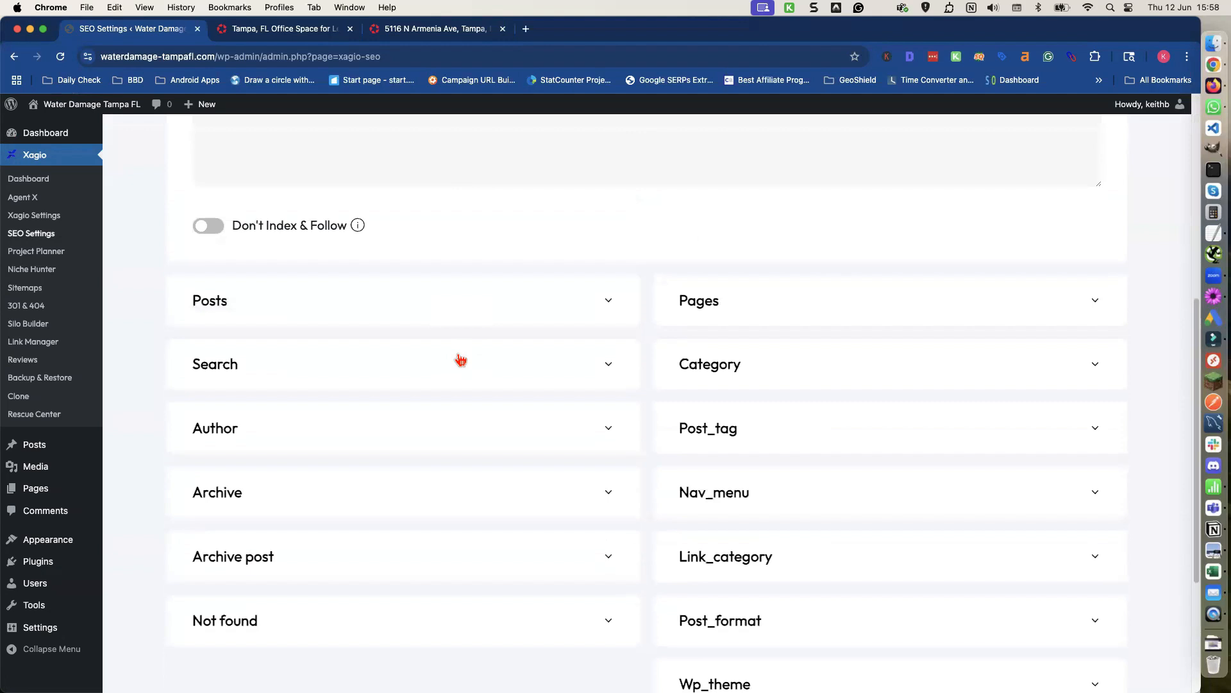
{"action": "scroll", "coordinate": [452, 359], "scroll_direction": "down", "scroll_amount": 2}
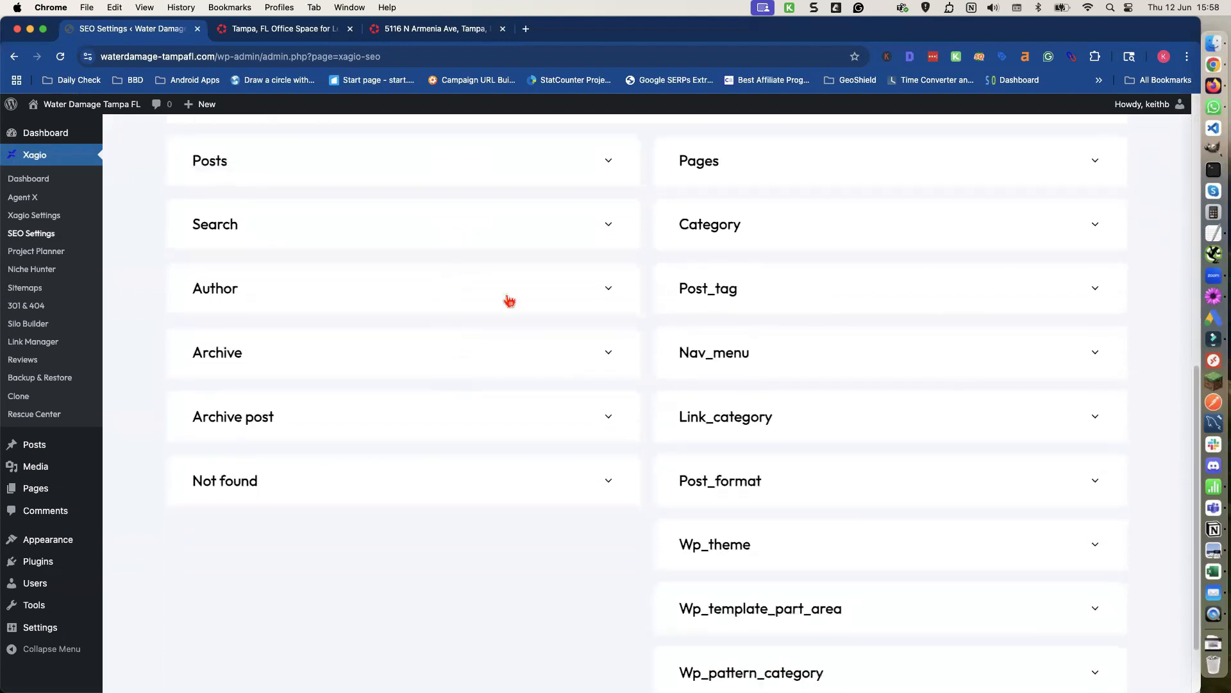
Expand the Search and Posts sections in the taxonomy settings.
{"action": "left_click", "coordinate": [585, 235]}
{"action": "left_click", "coordinate": [205, 474]}
{"action": "scroll", "coordinate": [244, 352], "scroll_direction": "up", "scroll_amount": 5}
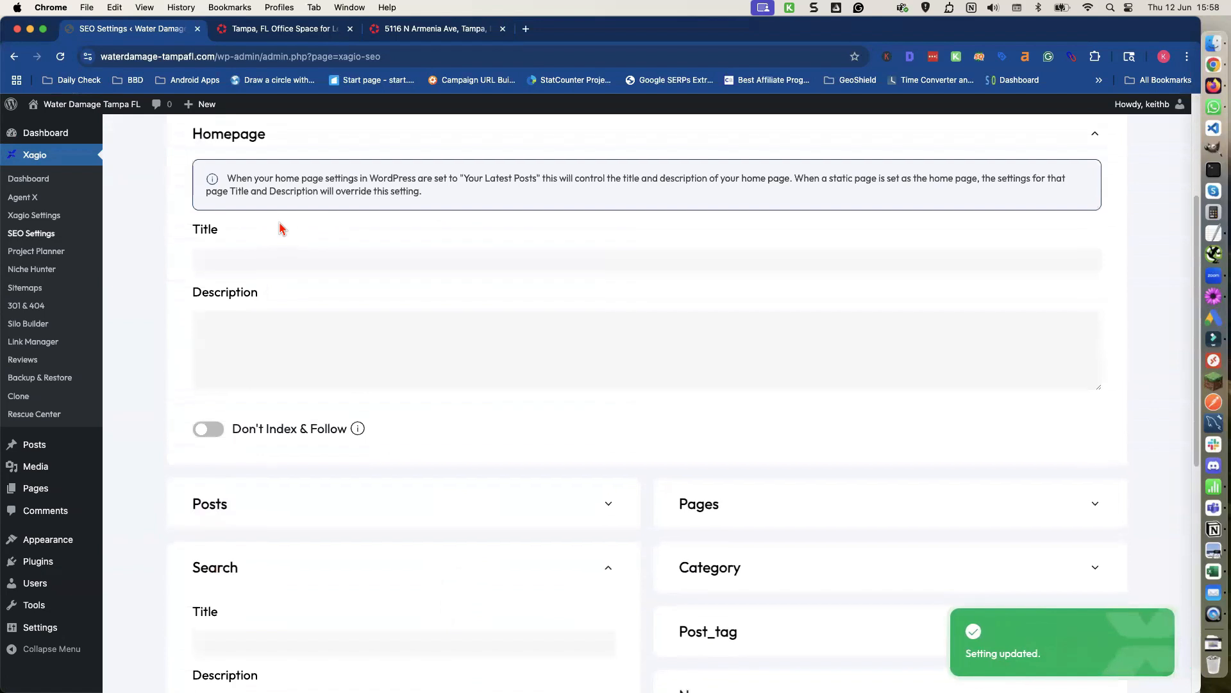
{"action": "scroll", "coordinate": [260, 447], "scroll_direction": "down", "scroll_amount": 2}
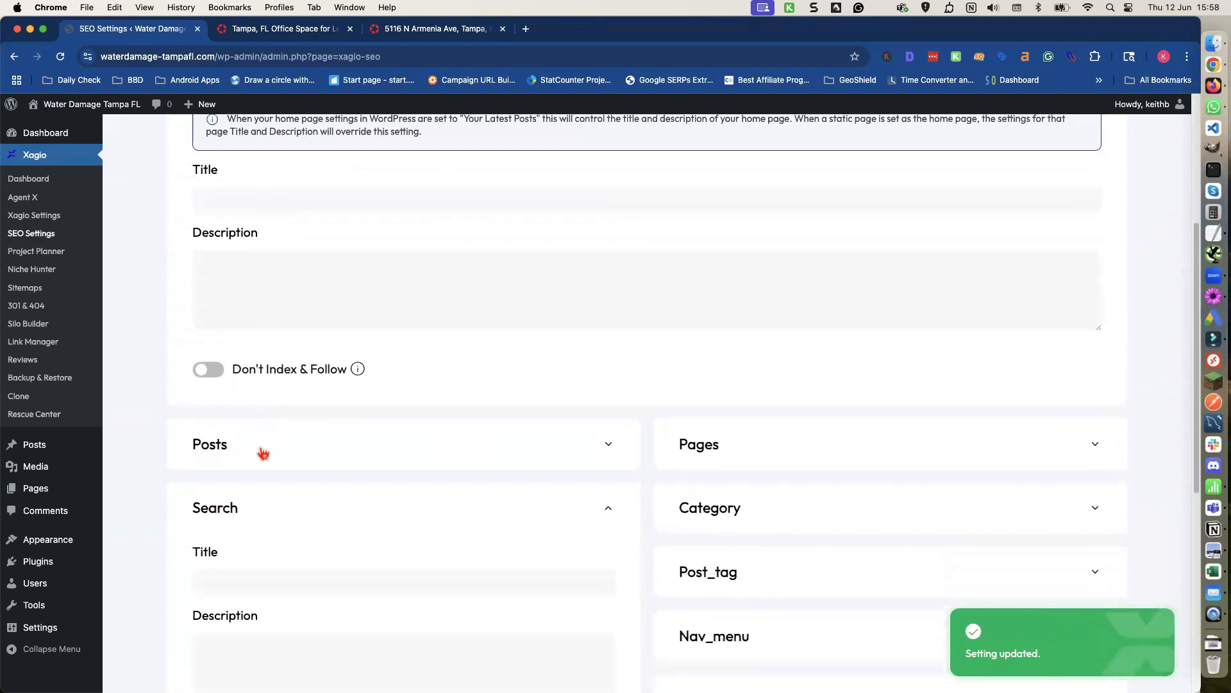
{"action": "scroll", "coordinate": [263, 453], "scroll_direction": "down", "scroll_amount": 1}
{"action": "left_click", "coordinate": [257, 418]}
{"action": "scroll", "coordinate": [257, 417], "scroll_direction": "down", "scroll_amount": 5}
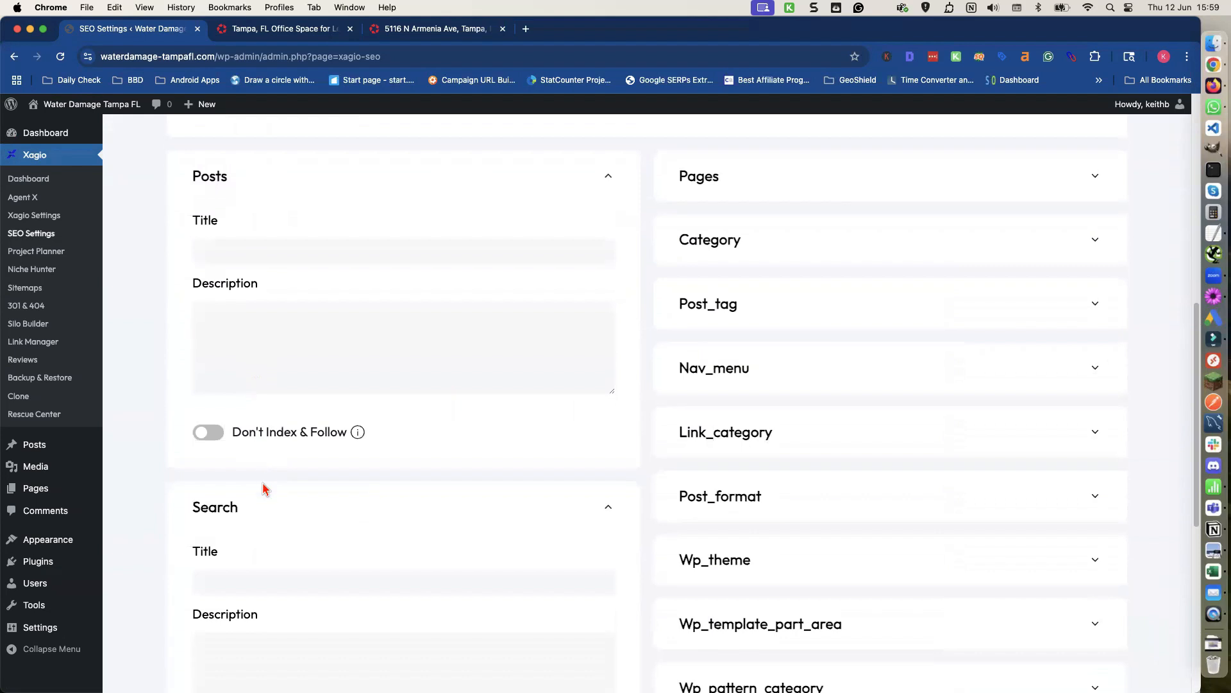
Turn on Don't Index & Follow for the Search and Author taxonomy sections.
{"action": "scroll", "coordinate": [262, 484], "scroll_direction": "down", "scroll_amount": 7}
{"action": "left_click", "coordinate": [257, 493]}
{"action": "scroll", "coordinate": [244, 485], "scroll_direction": "down", "scroll_amount": 5}
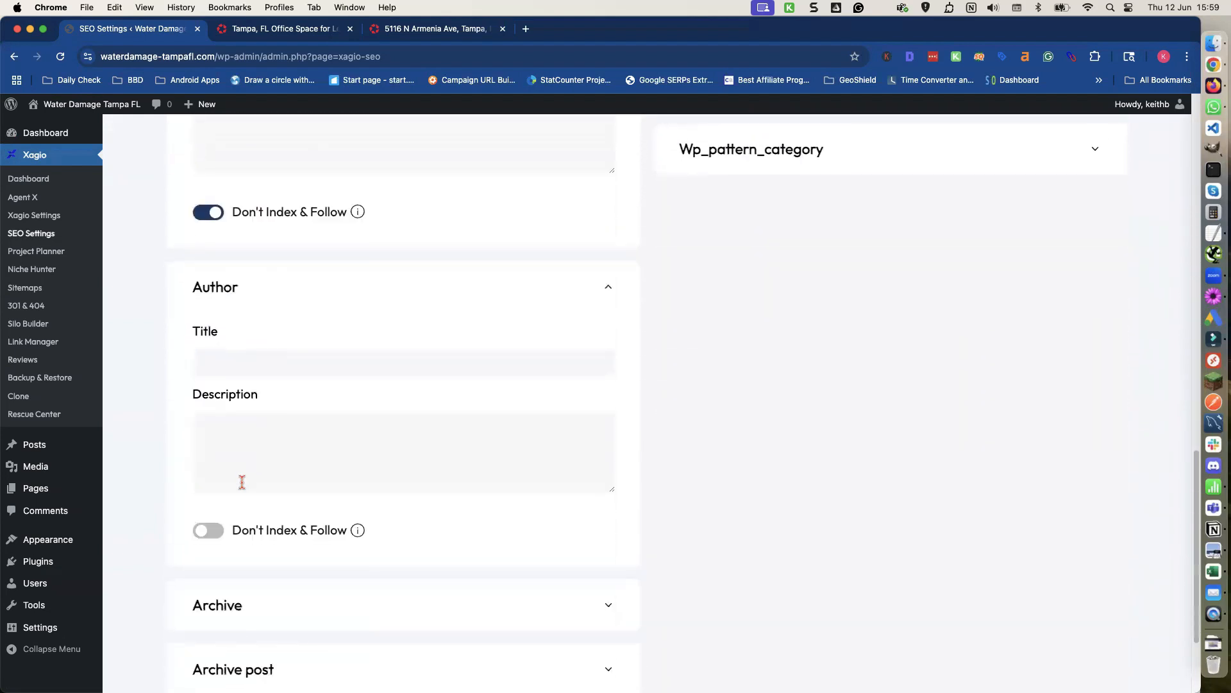
{"action": "left_click", "coordinate": [207, 533]}
{"action": "scroll", "coordinate": [209, 507], "scroll_direction": "down", "scroll_amount": 3}
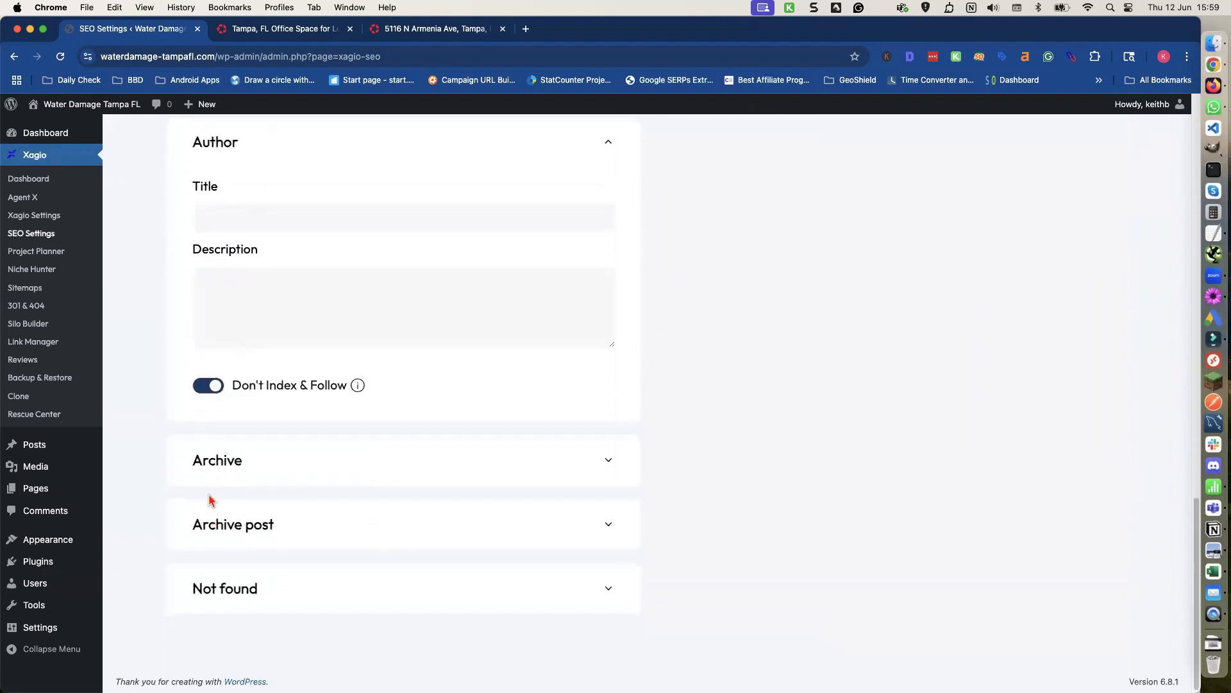
Expand the Archive, Archive post and Not found sections and turn on Don't Index & Follow in each.
{"action": "left_click", "coordinate": [210, 481]}
{"action": "scroll", "coordinate": [200, 532], "scroll_direction": "down", "scroll_amount": 2}
{"action": "left_click", "coordinate": [205, 602]}
{"action": "scroll", "coordinate": [206, 596], "scroll_direction": "down", "scroll_amount": 3}
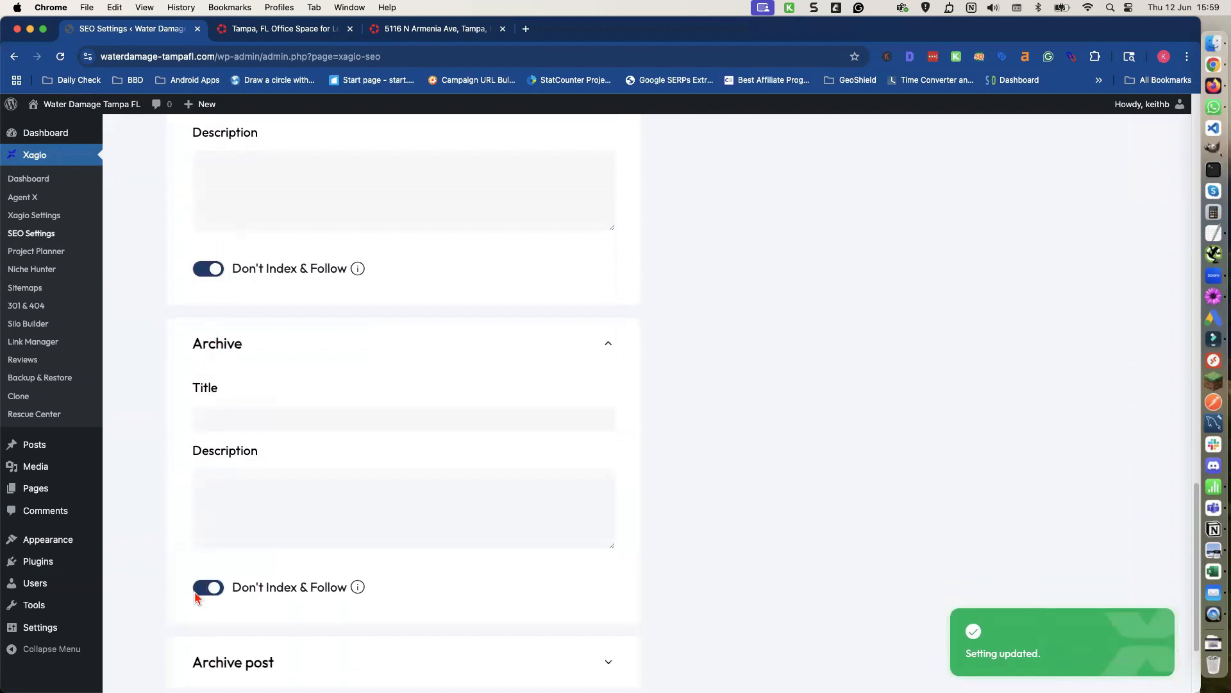
{"action": "left_click", "coordinate": [214, 524]}
{"action": "scroll", "coordinate": [200, 586], "scroll_direction": "down", "scroll_amount": 2}
{"action": "left_click", "coordinate": [200, 675]}
{"action": "scroll", "coordinate": [197, 561], "scroll_direction": "down", "scroll_amount": 3}
{"action": "left_click", "coordinate": [197, 587]}
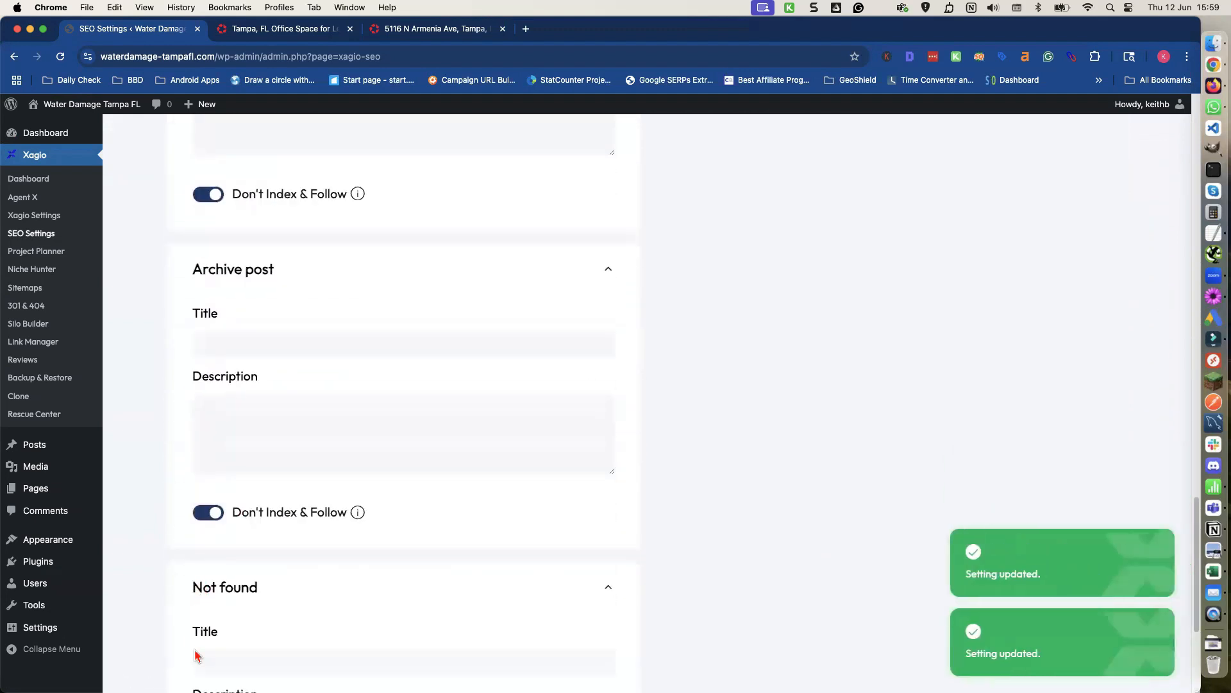
{"action": "scroll", "coordinate": [199, 658], "scroll_direction": "down", "scroll_amount": 4}
{"action": "left_click", "coordinate": [206, 577]}
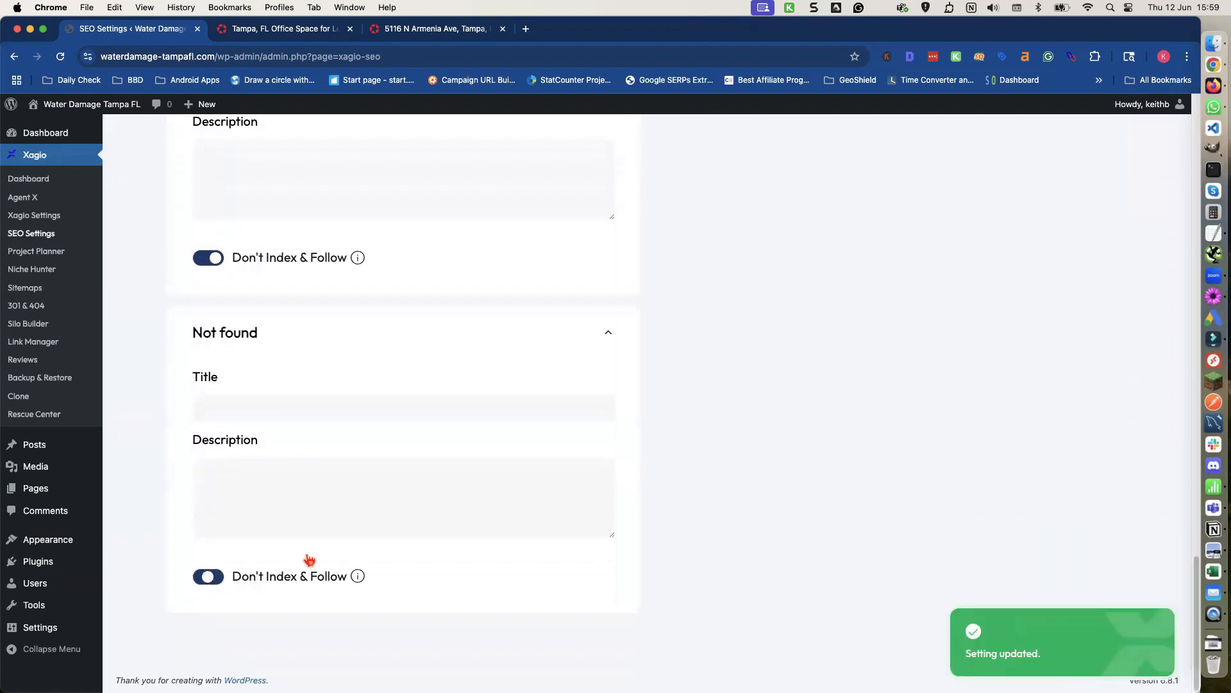
Expand the Wp_theme, Wp_template_part_area and Wp_pattern_category sections and enable Don't Index & Follow for them.
{"action": "scroll", "coordinate": [654, 433], "scroll_direction": "up", "scroll_amount": 5}
{"action": "scroll", "coordinate": [659, 435], "scroll_direction": "up", "scroll_amount": 10}
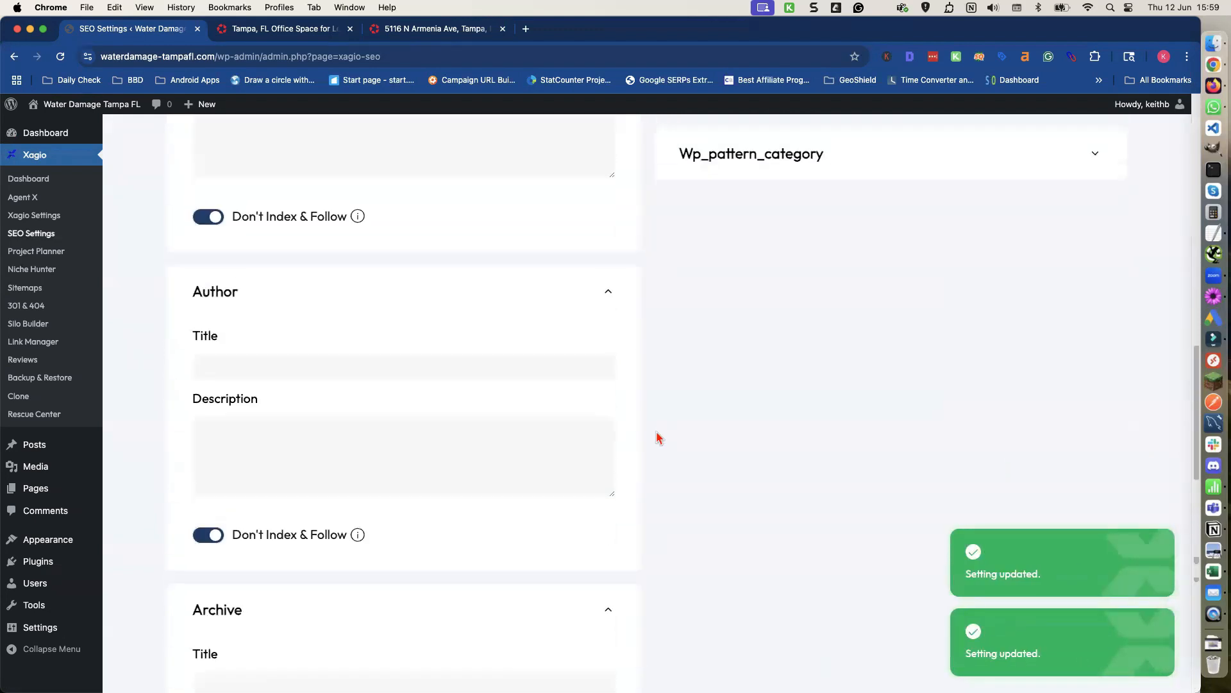
{"action": "left_click", "coordinate": [691, 381]}
{"action": "left_click", "coordinate": [687, 605]}
{"action": "left_click", "coordinate": [717, 255]}
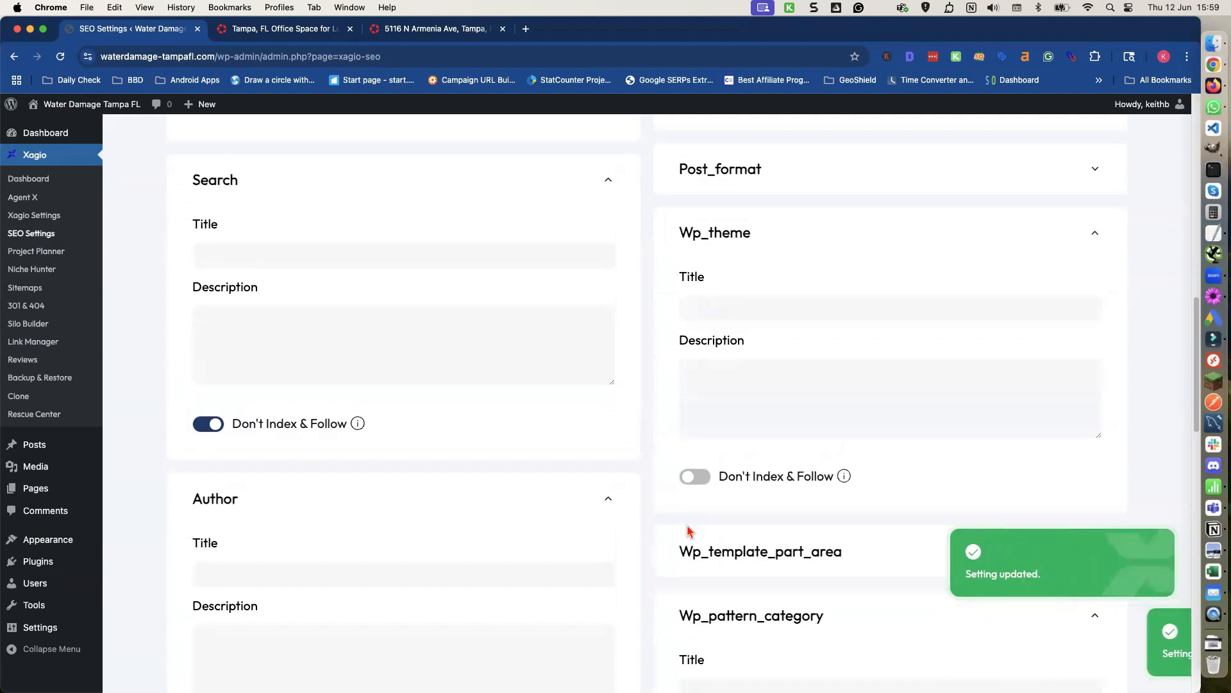
{"action": "left_click", "coordinate": [687, 547]}
{"action": "scroll", "coordinate": [689, 574], "scroll_direction": "down", "scroll_amount": 1}
{"action": "scroll", "coordinate": [686, 577], "scroll_direction": "down", "scroll_amount": 2}
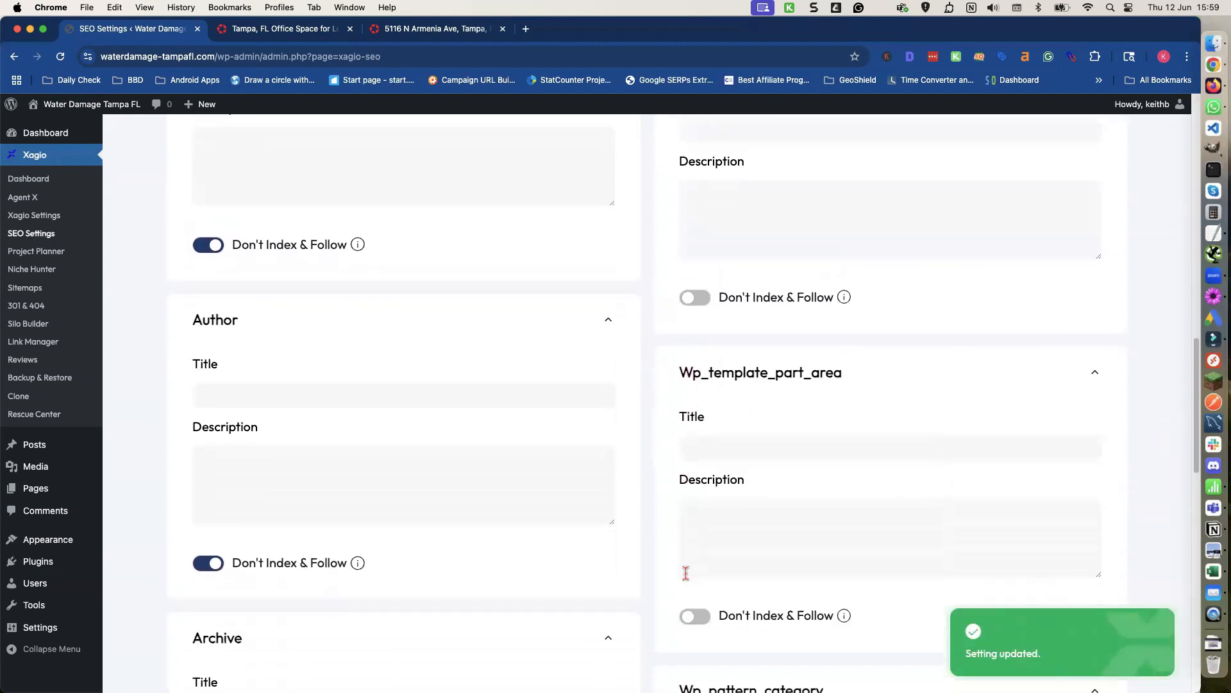
{"action": "left_click", "coordinate": [693, 616]}
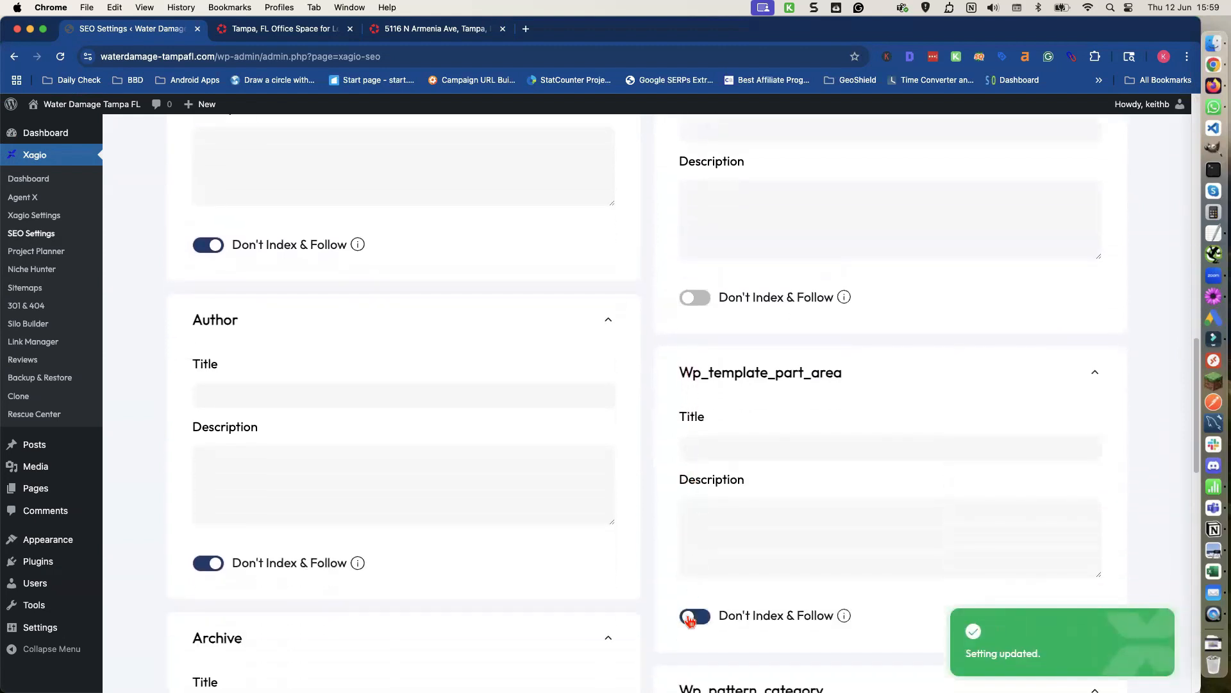
{"action": "left_click", "coordinate": [693, 298]}
{"action": "scroll", "coordinate": [683, 333], "scroll_direction": "up", "scroll_amount": 5}
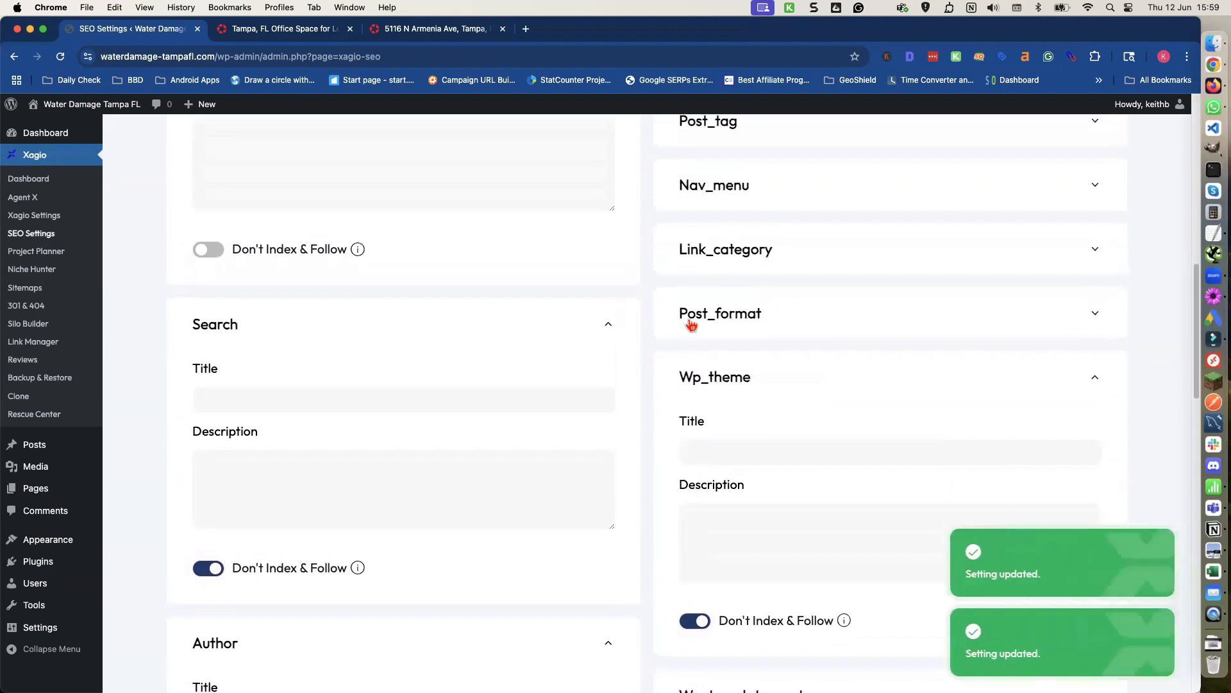
Expand the Post_format, Link_category, Nav_menu and remaining taxonomy sections and enable Don't Index & Follow for them.
{"action": "left_click", "coordinate": [693, 315]}
{"action": "left_click", "coordinate": [691, 556]}
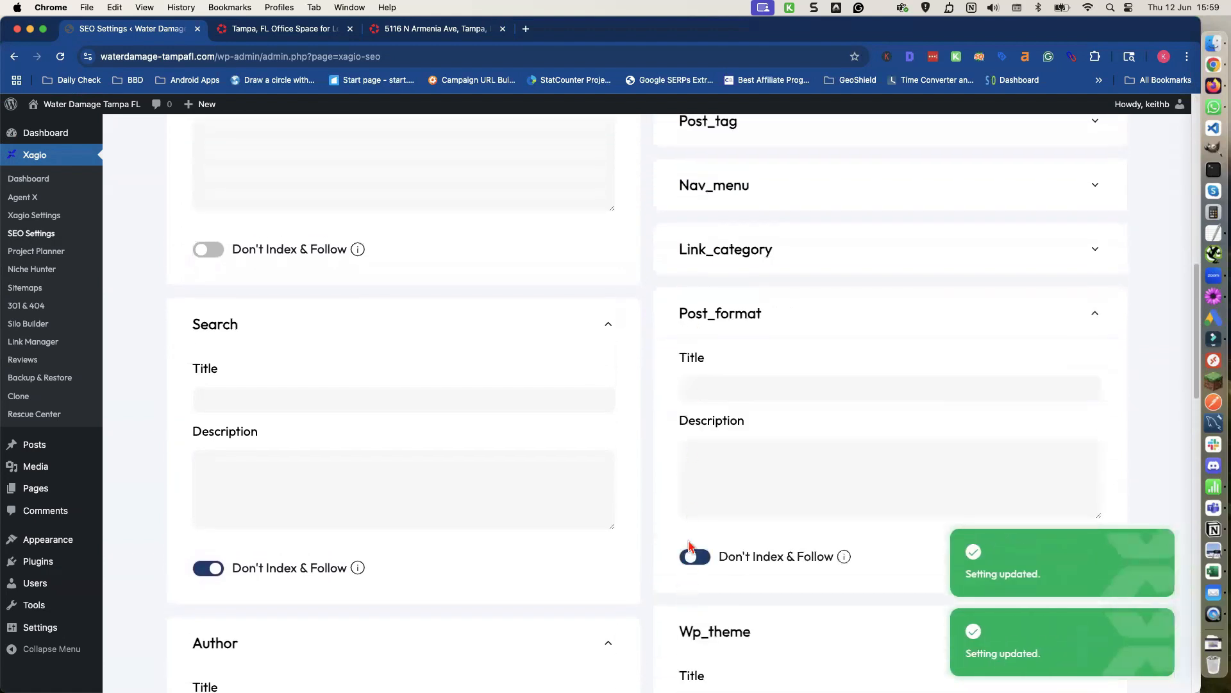
{"action": "left_click", "coordinate": [704, 256]}
{"action": "left_click", "coordinate": [695, 491]}
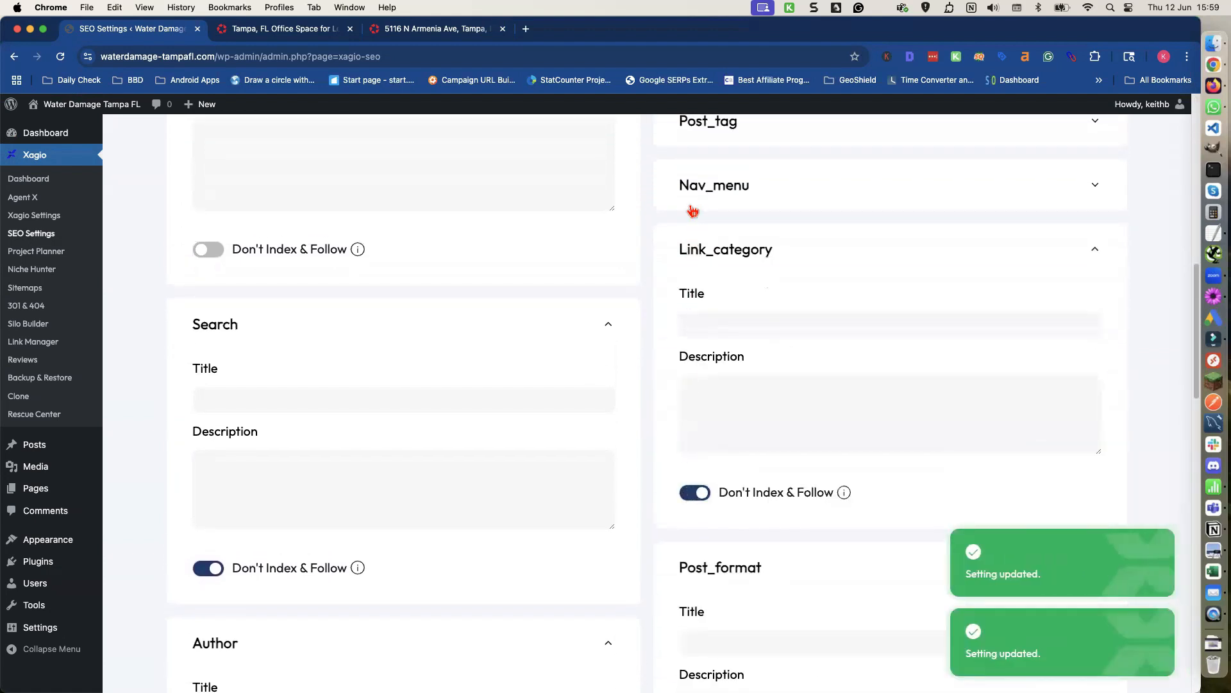
{"action": "left_click", "coordinate": [692, 201]}
{"action": "left_click", "coordinate": [694, 426]}
{"action": "scroll", "coordinate": [690, 427], "scroll_direction": "up", "scroll_amount": 3}
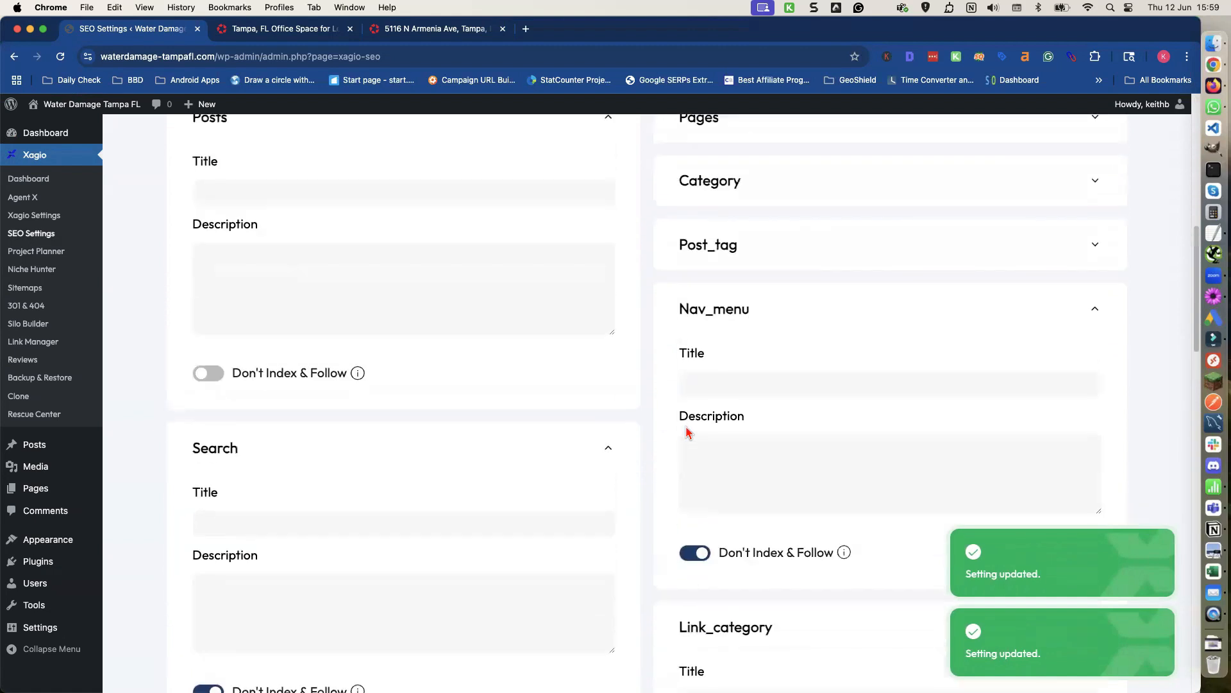
{"action": "left_click", "coordinate": [688, 298]}
{"action": "scroll", "coordinate": [687, 306], "scroll_direction": "up", "scroll_amount": 1}
{"action": "left_click", "coordinate": [689, 289]}
{"action": "left_click", "coordinate": [687, 244]}
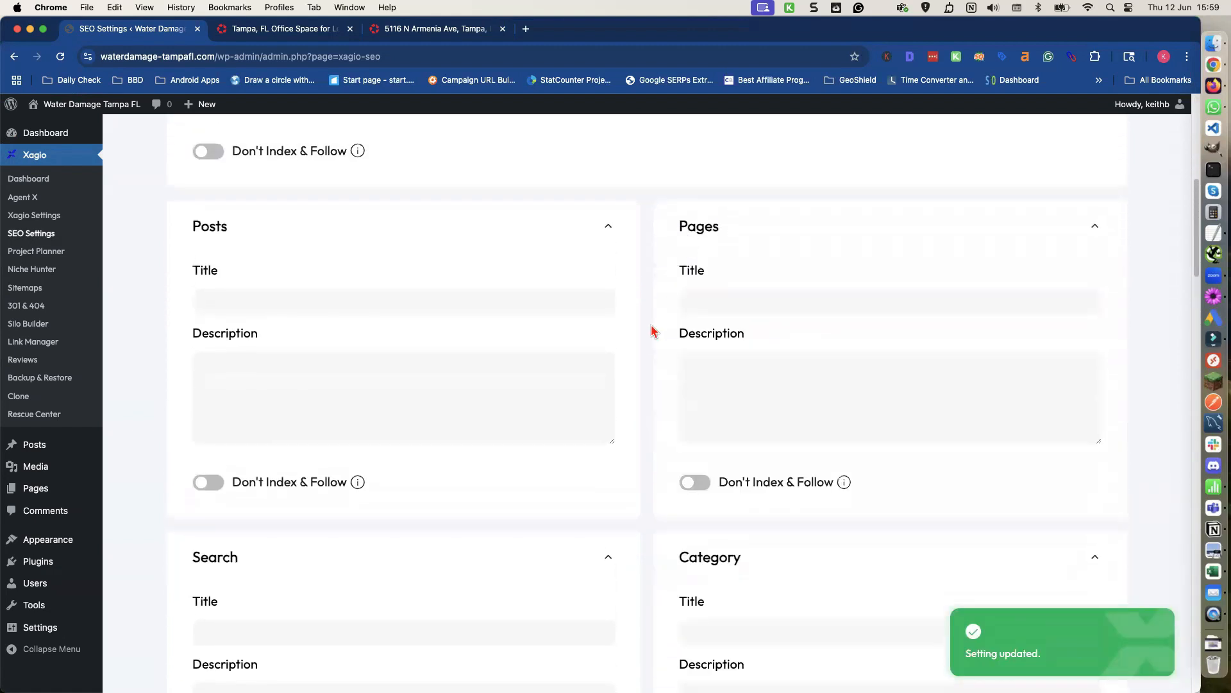
Open the Scripts tab of the SEO settings to review the global and webmaster scripts.
{"action": "scroll", "coordinate": [651, 330], "scroll_direction": "up", "scroll_amount": 2}
{"action": "scroll", "coordinate": [649, 331], "scroll_direction": "up", "scroll_amount": 7}
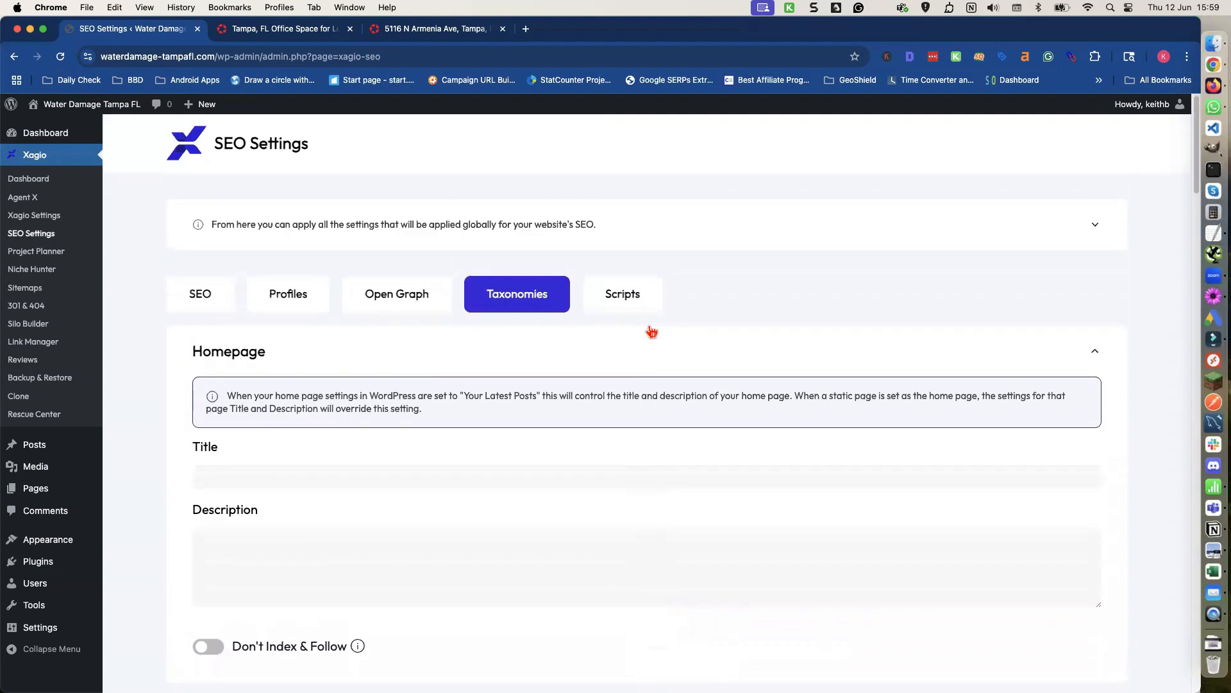
{"action": "left_click", "coordinate": [630, 309]}
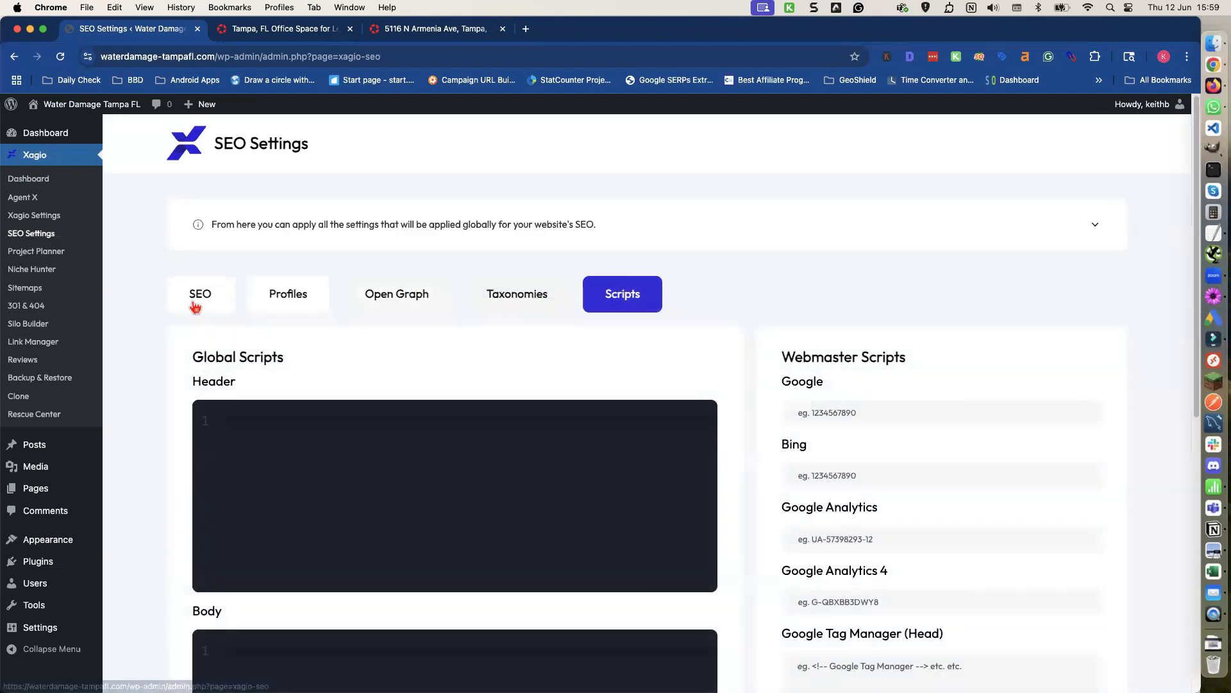
{"action": "scroll", "coordinate": [54, 372], "scroll_direction": "down", "scroll_amount": 1}
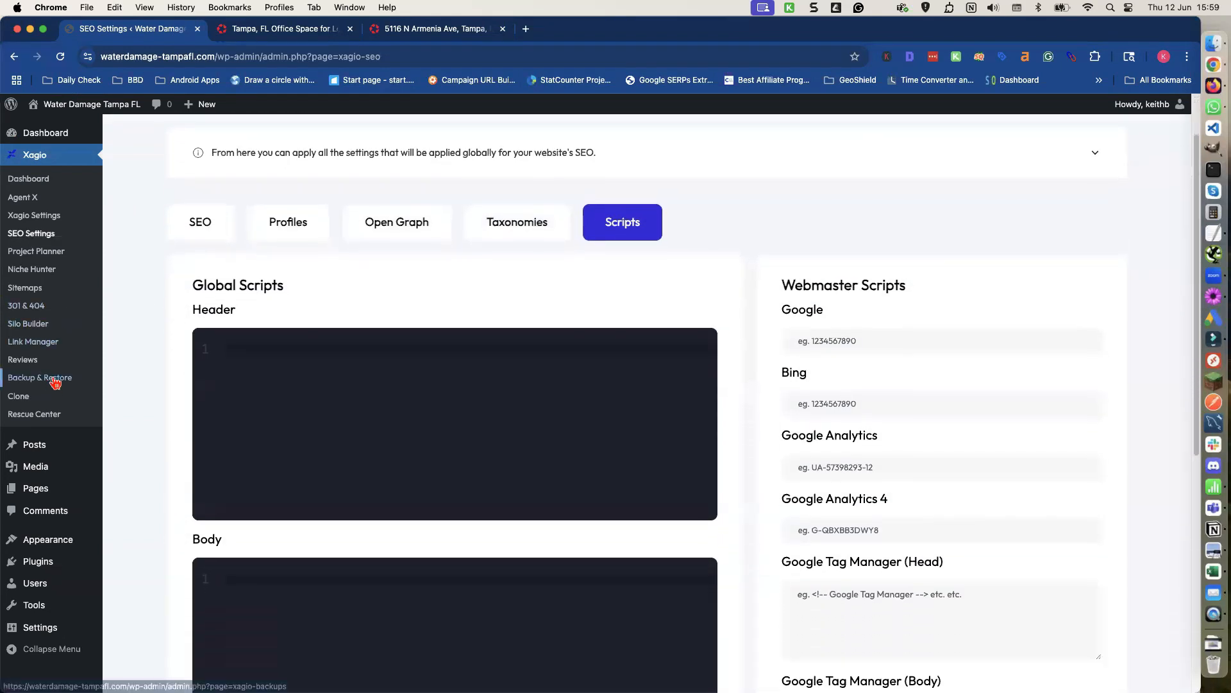
Open the Agent X page of the Xagio plugin.
{"action": "mouse_move", "coordinate": [67, 456]}
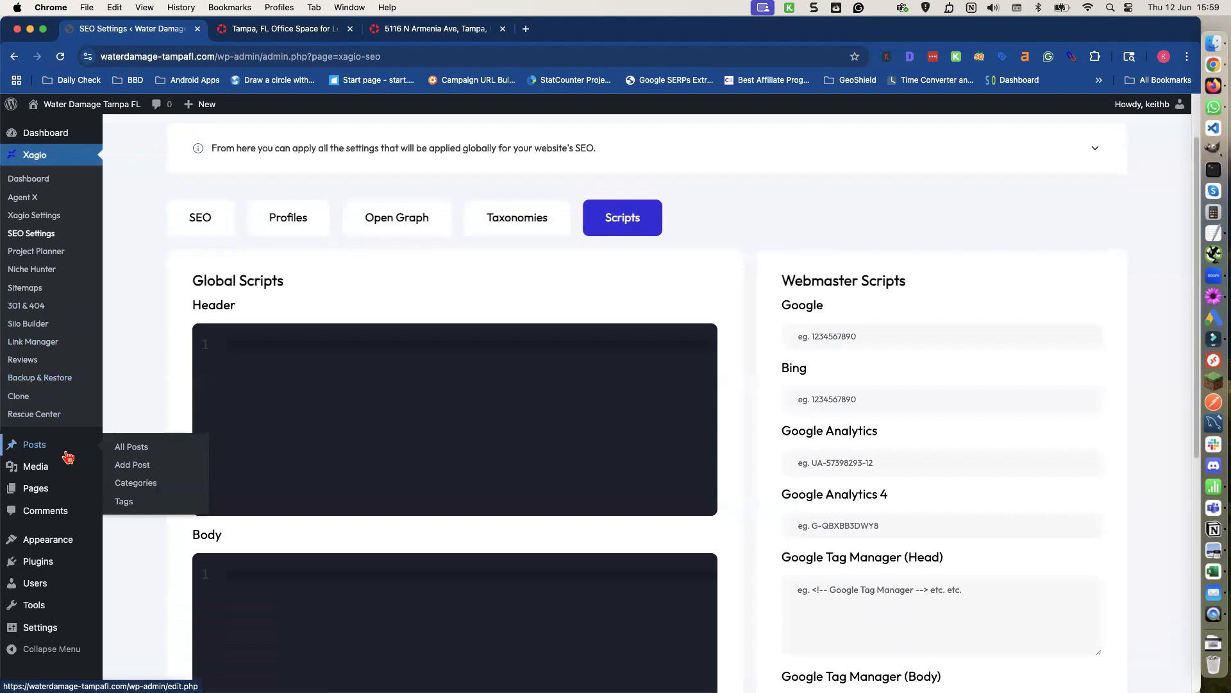
{"action": "scroll", "coordinate": [67, 457], "scroll_direction": "up", "scroll_amount": 1}
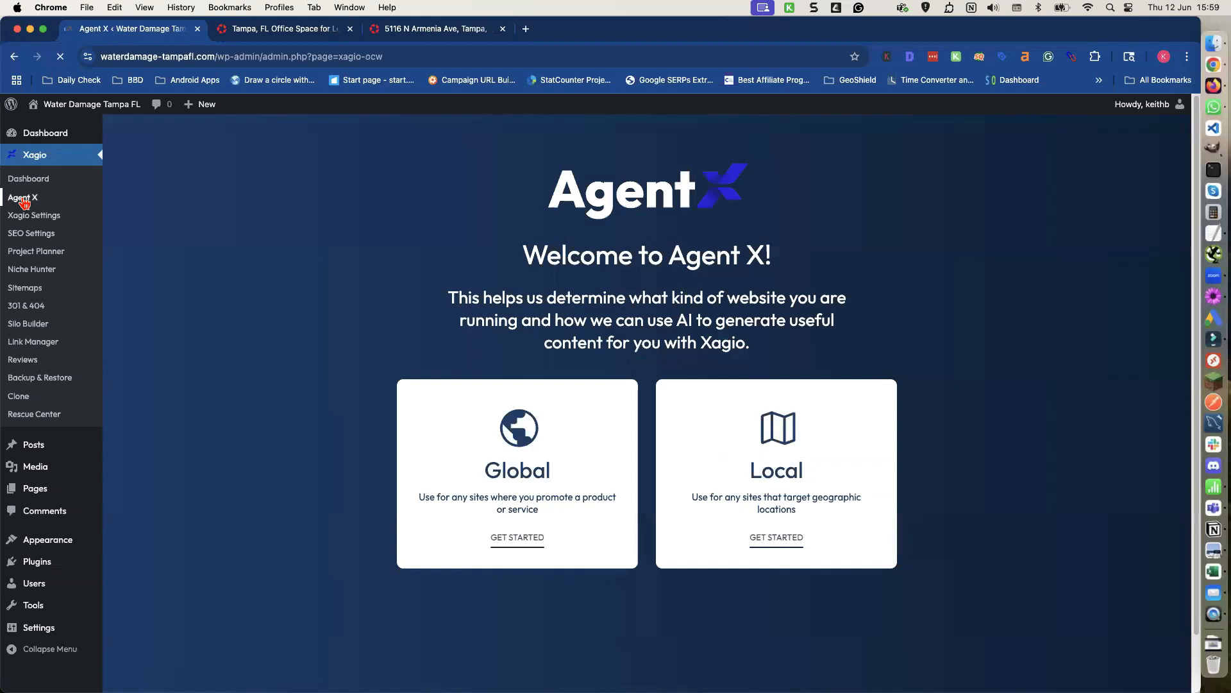
Start a Local Agent X setup with Remove existing Pages and Use Templates switched on.
{"action": "left_click", "coordinate": [773, 475]}
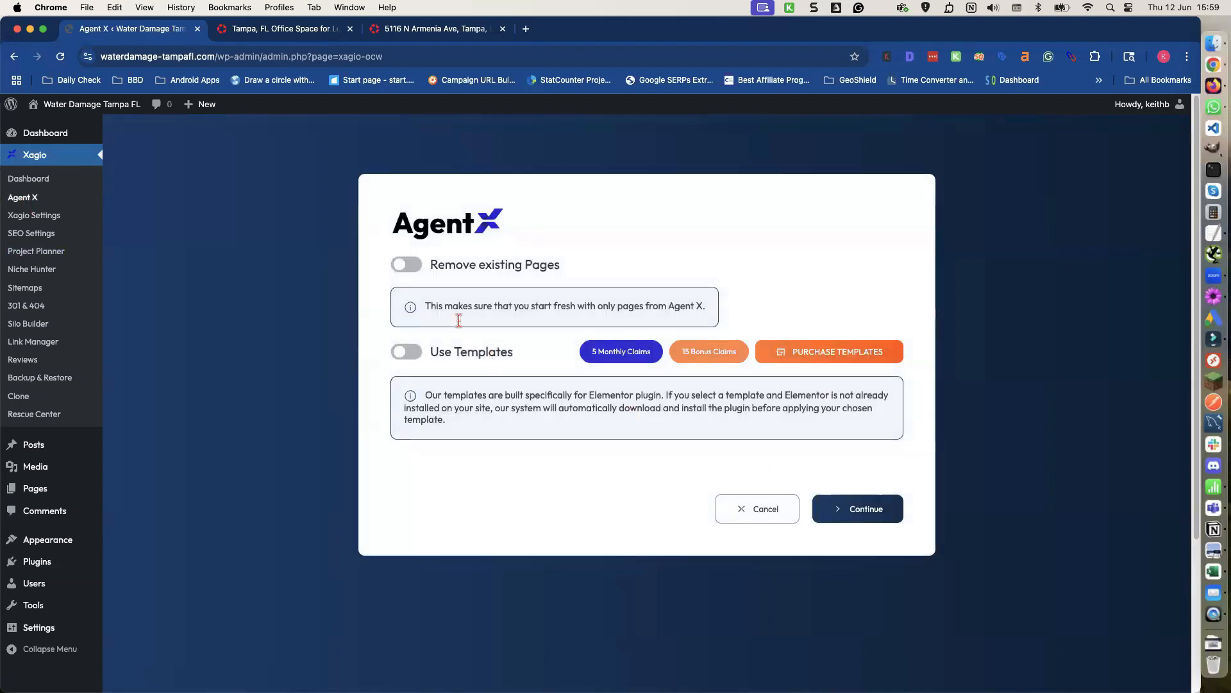
{"action": "left_click", "coordinate": [404, 267]}
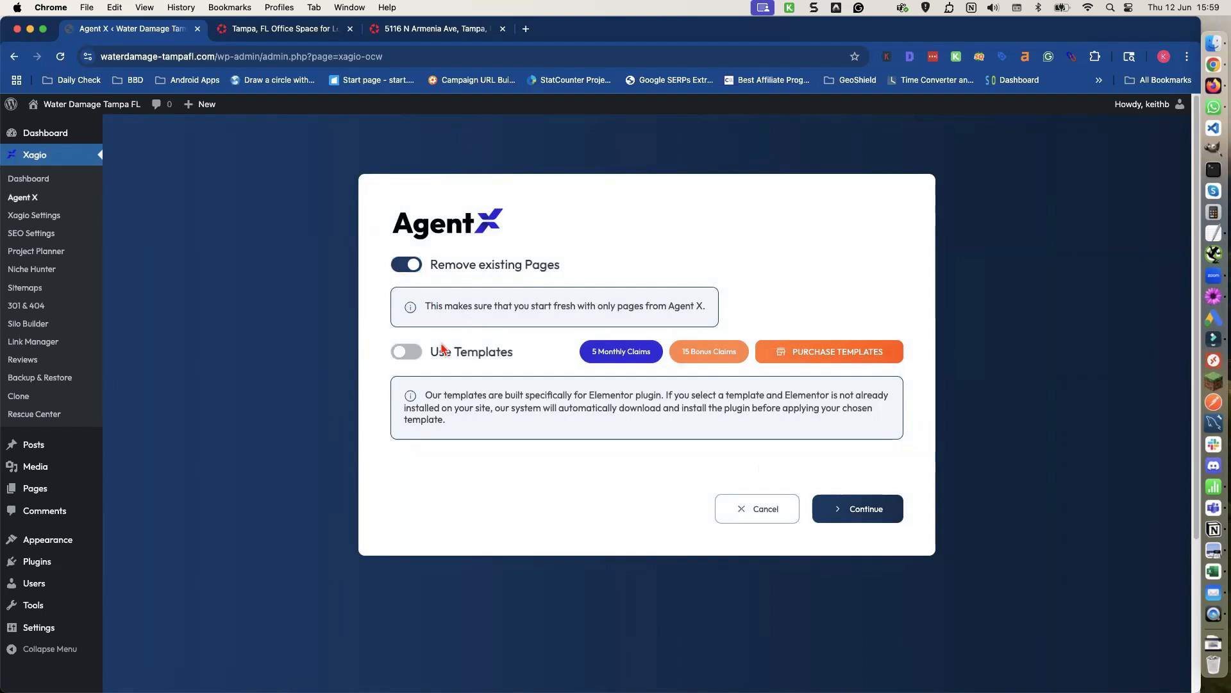
{"action": "left_click", "coordinate": [404, 354]}
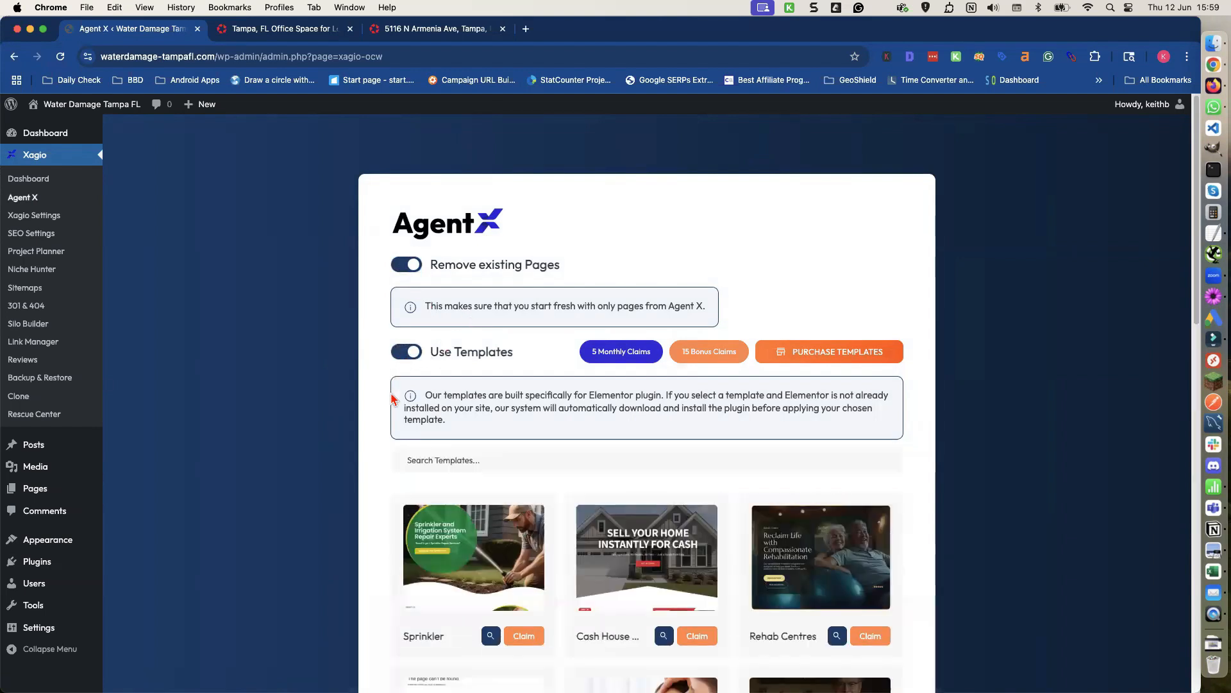
Search the templates for "water" and claim the Flood and Water Damage Restoration template.
{"action": "scroll", "coordinate": [666, 481], "scroll_direction": "down", "scroll_amount": 1}
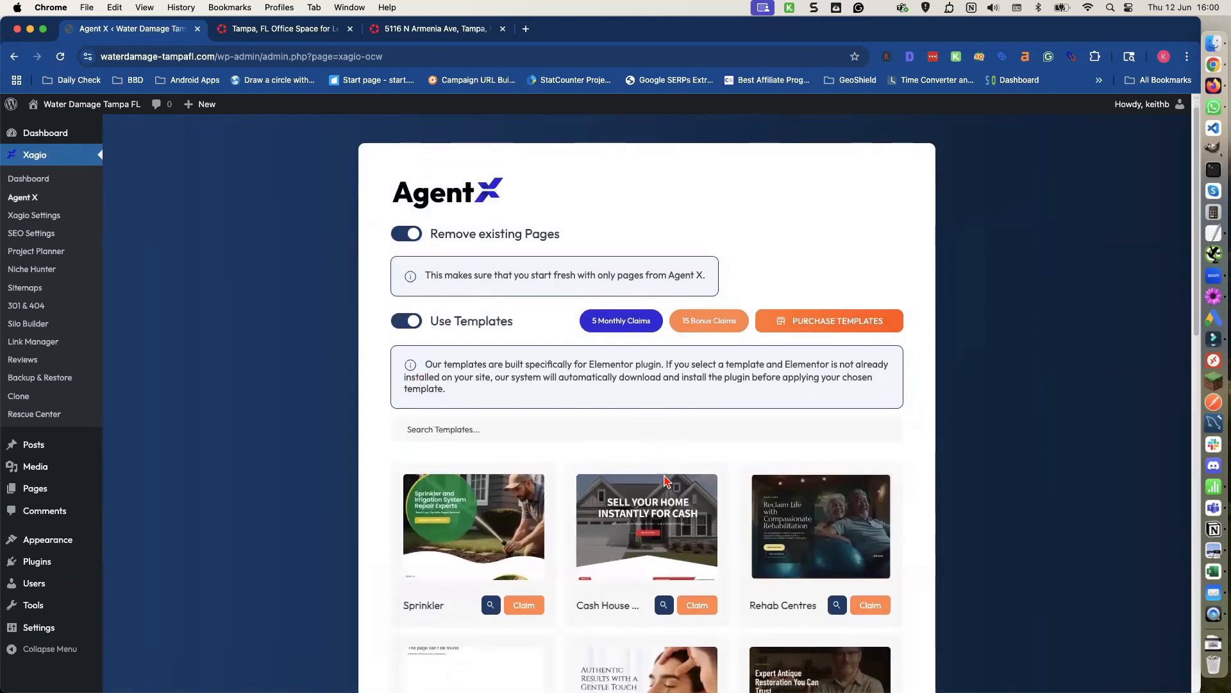
{"action": "left_click", "coordinate": [585, 429]}
{"action": "type", "text": "water"}
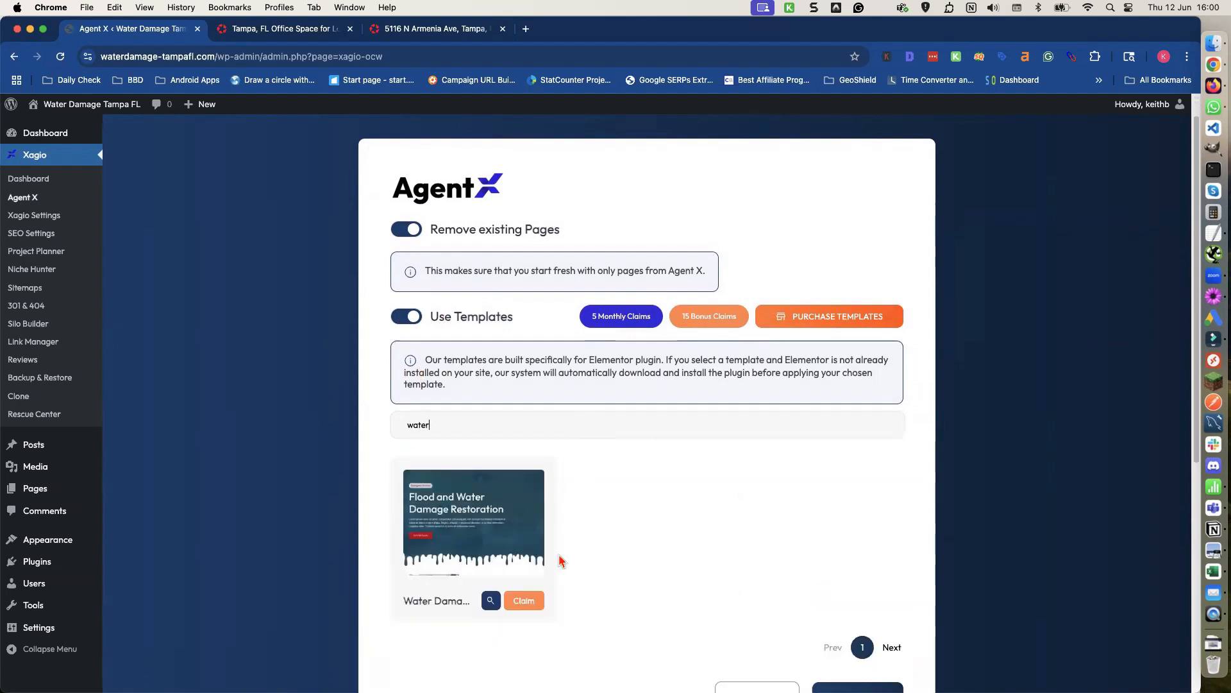
{"action": "left_click", "coordinate": [524, 601]}
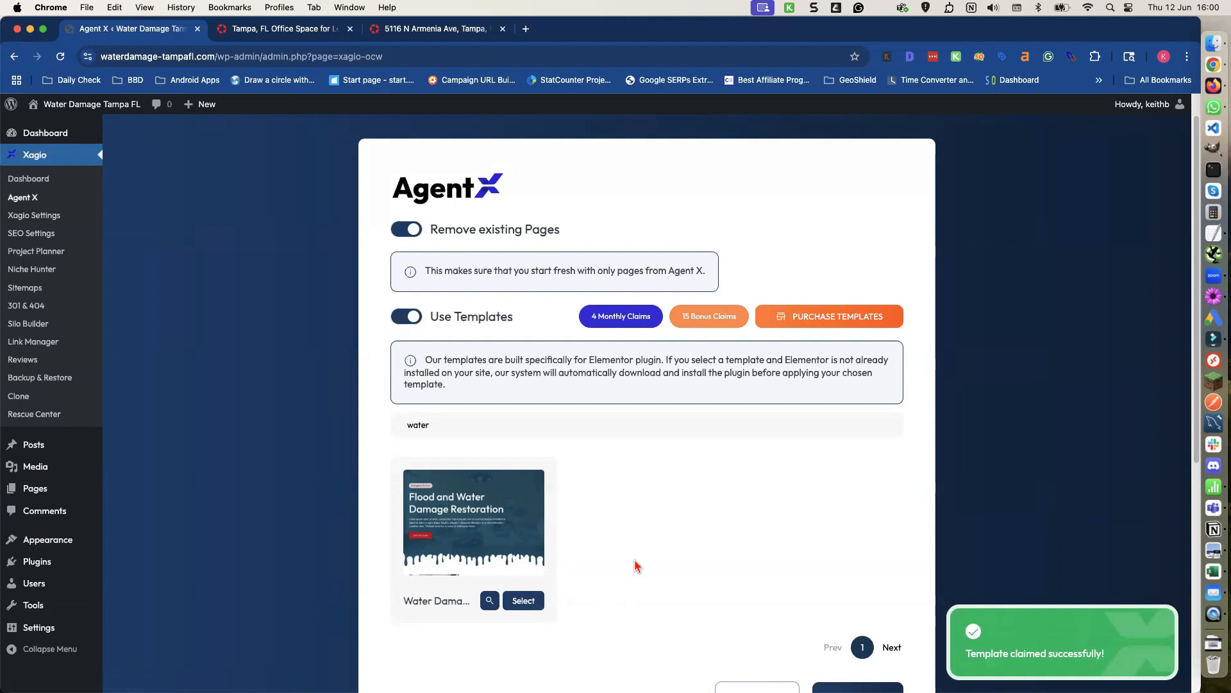
Select the claimed water damage template and continue the Agent X setup.
{"action": "scroll", "coordinate": [632, 564], "scroll_direction": "down", "scroll_amount": 2}
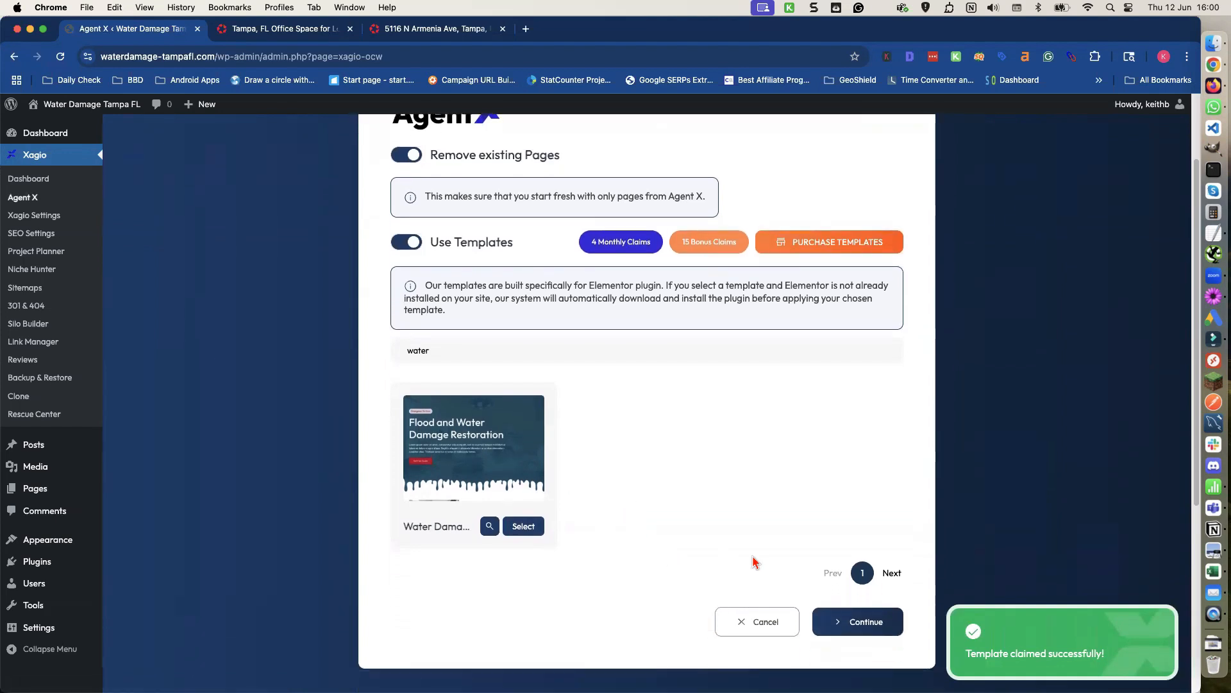
{"action": "left_click", "coordinate": [523, 528]}
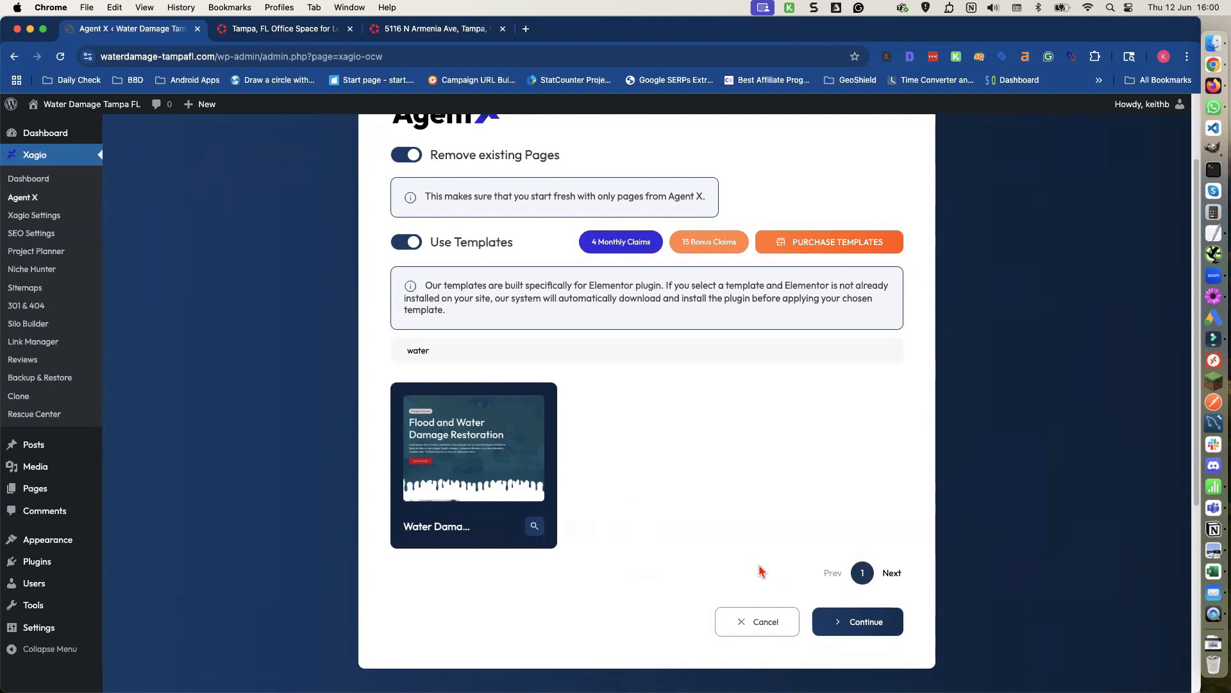
{"action": "left_click", "coordinate": [855, 625]}
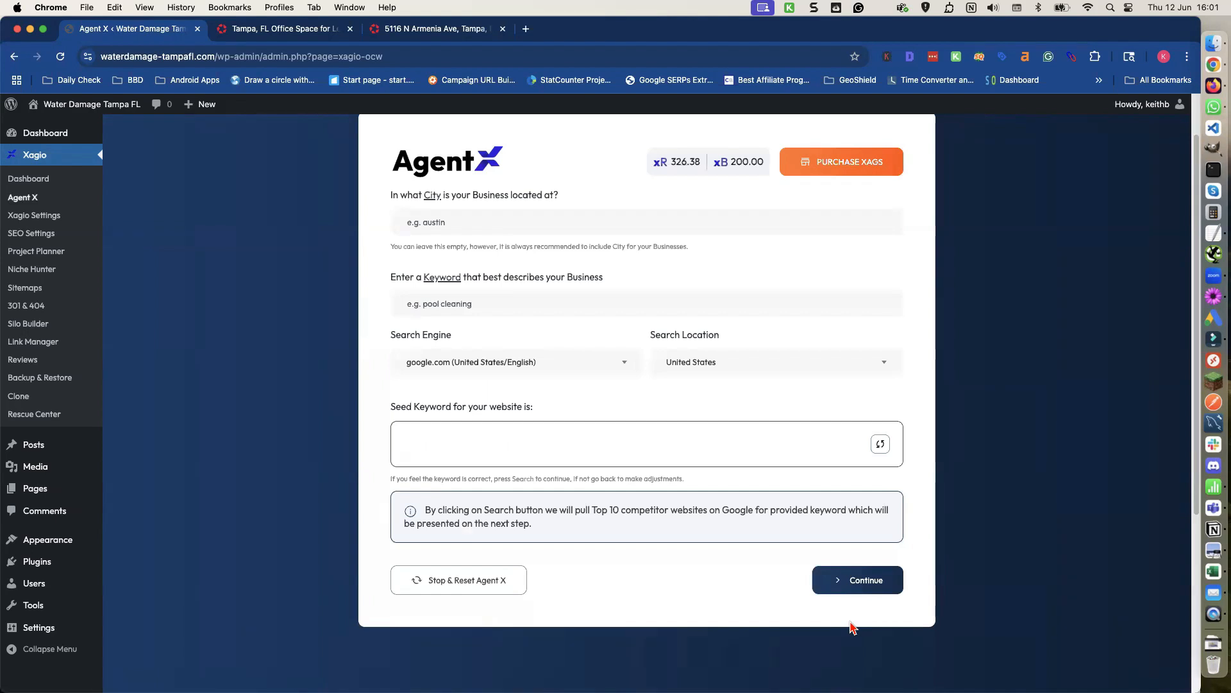
Enter Tampa as the business city and Water Damage Restoration as the business keyword, then continue.
{"action": "left_click", "coordinate": [438, 222]}
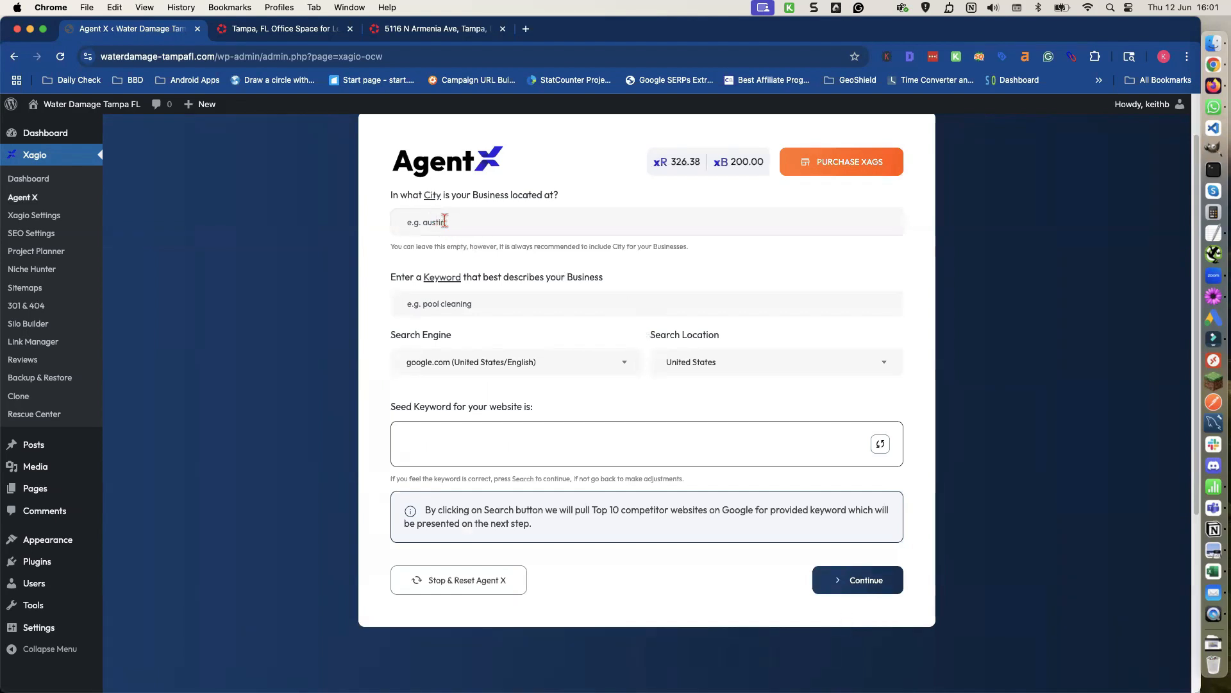
{"action": "type", "text": "Tampa"}
{"action": "left_click", "coordinate": [436, 303]}
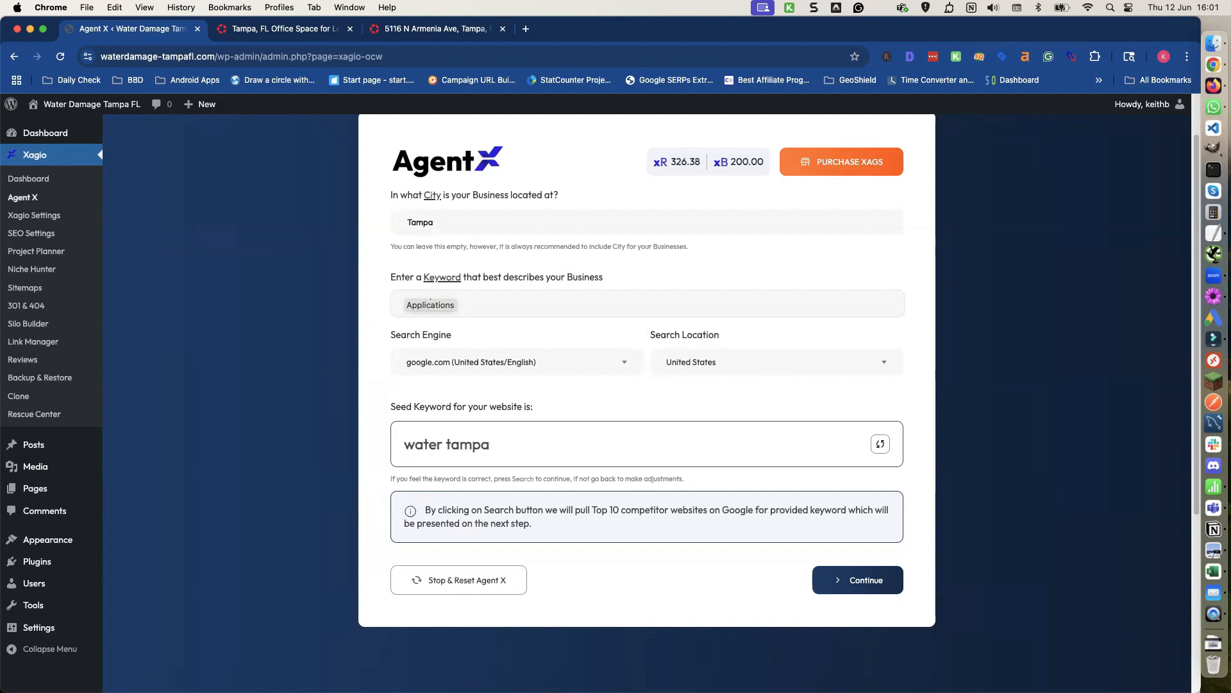
{"action": "type", "text": "damage"}
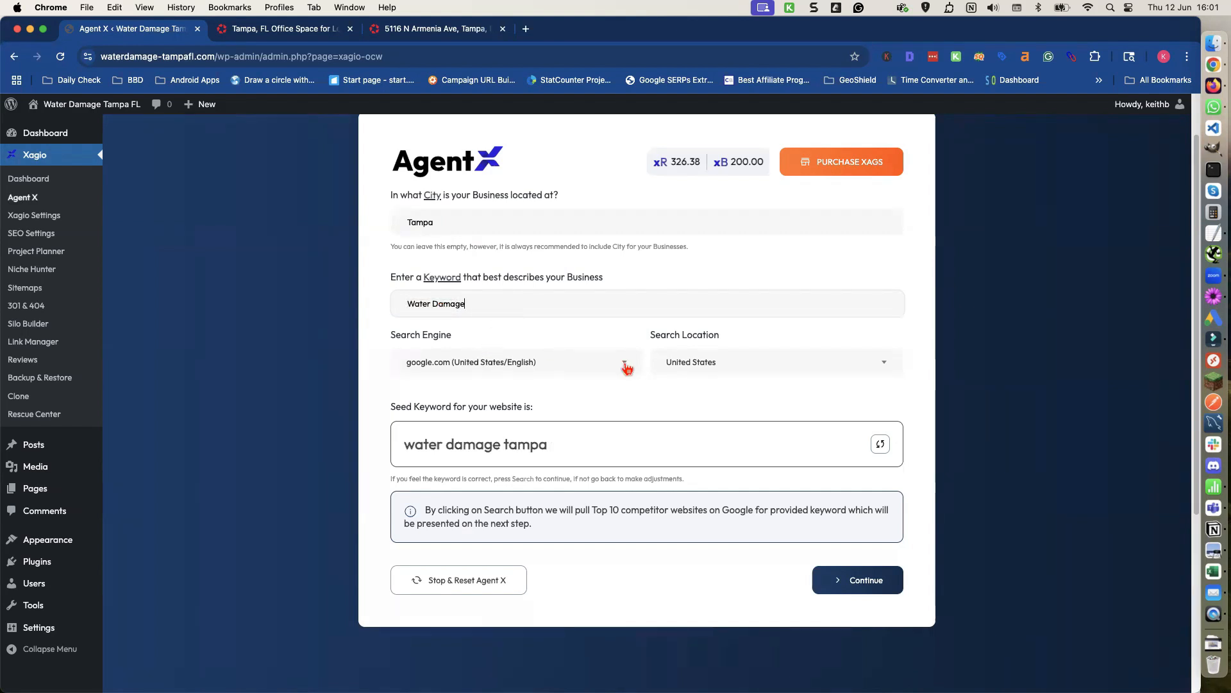
{"action": "scroll", "coordinate": [680, 369], "scroll_direction": "down", "scroll_amount": 1}
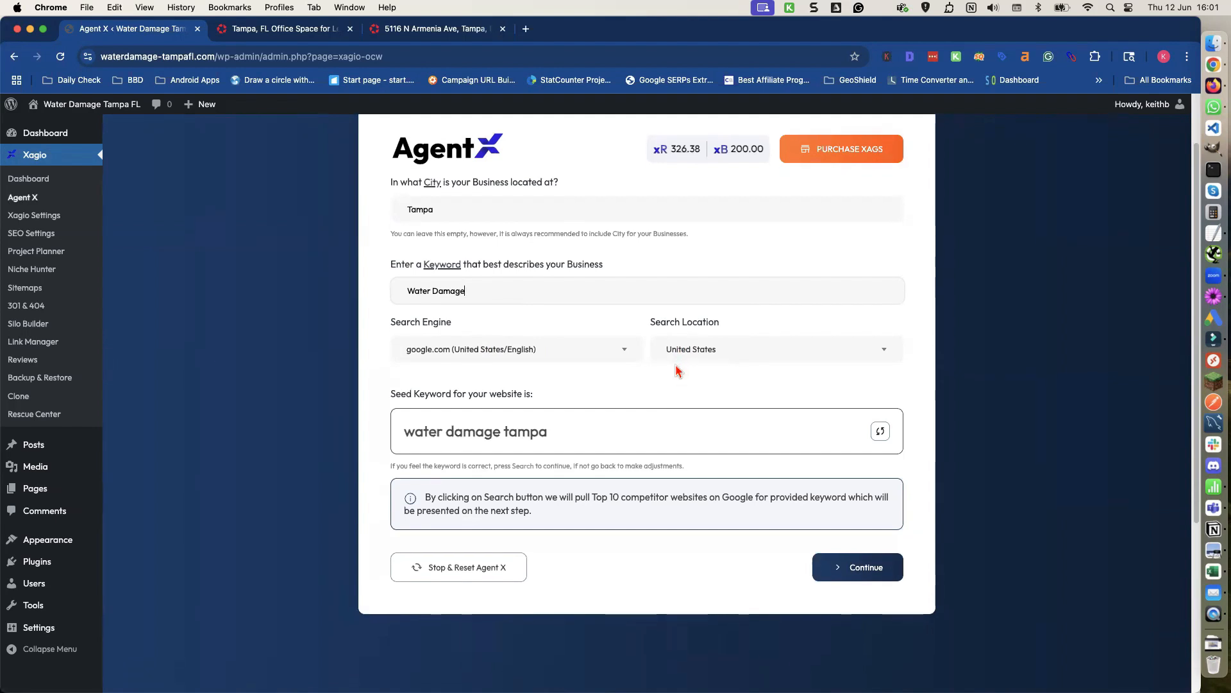
{"action": "type", "text": "Restor"}
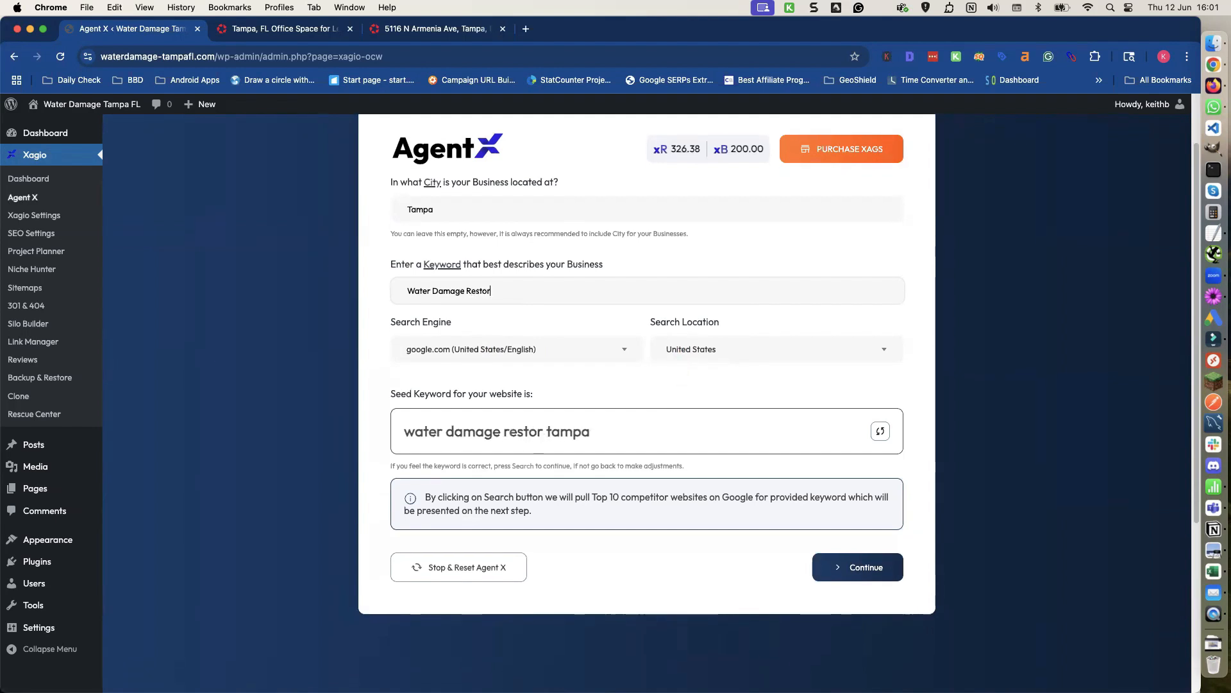
{"action": "type", "text": "at"}
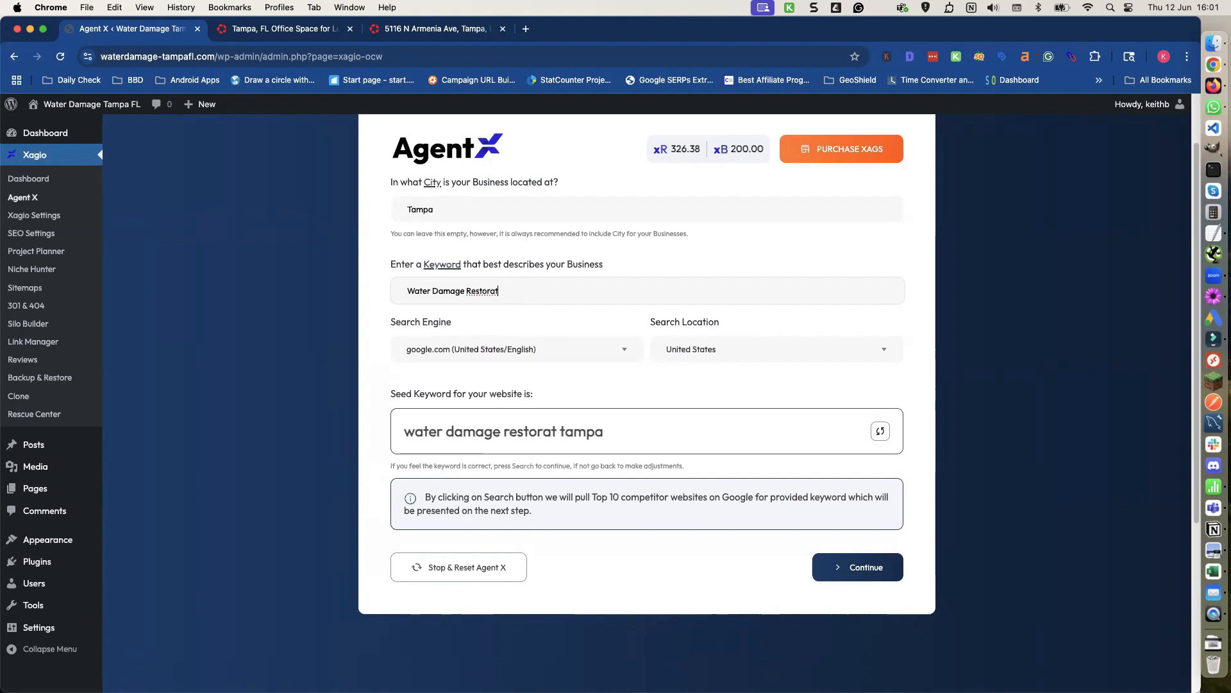
{"action": "type", "text": "ion"}
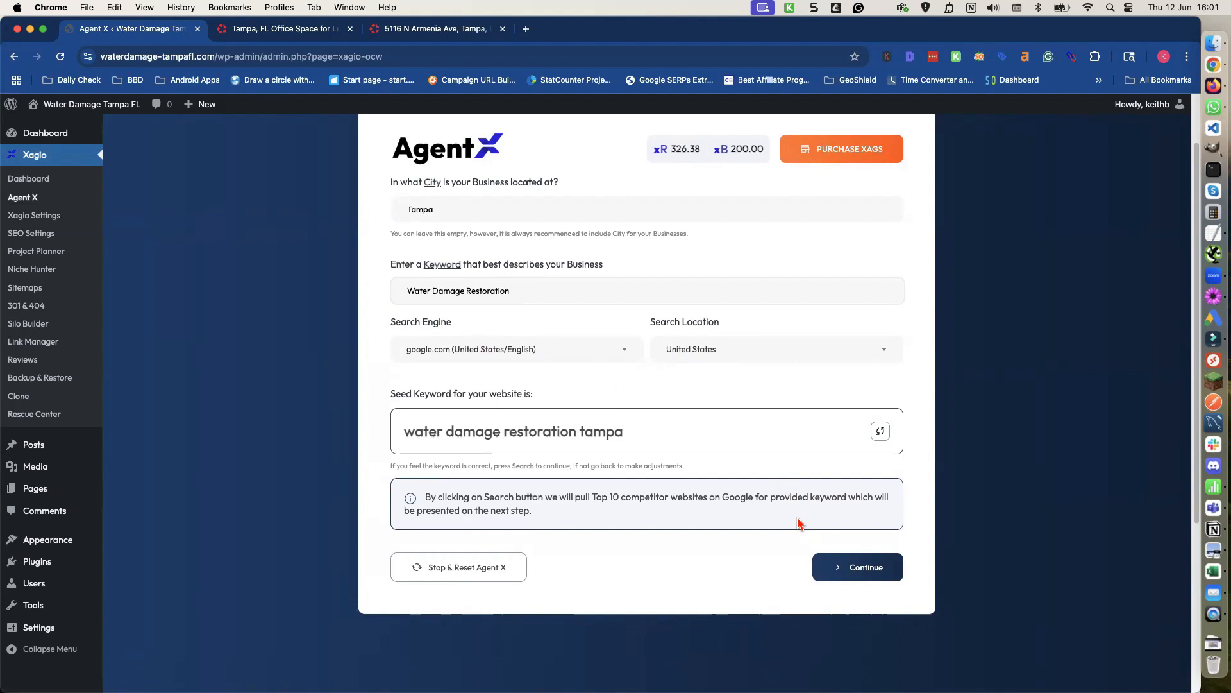
{"action": "left_click", "coordinate": [854, 568]}
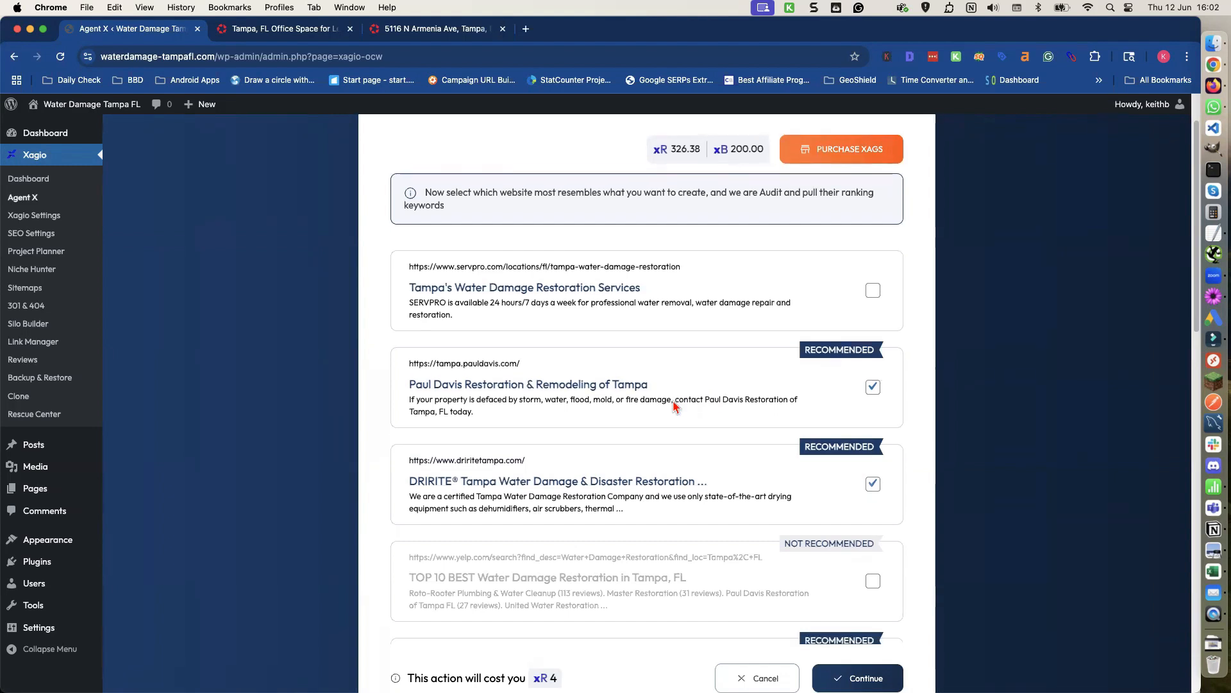
Review the suggested competitor websites and continue with the recommended ones selected for the keyword audit.
{"action": "scroll", "coordinate": [675, 405], "scroll_direction": "down", "scroll_amount": 1}
{"action": "scroll", "coordinate": [674, 405], "scroll_direction": "down", "scroll_amount": 1}
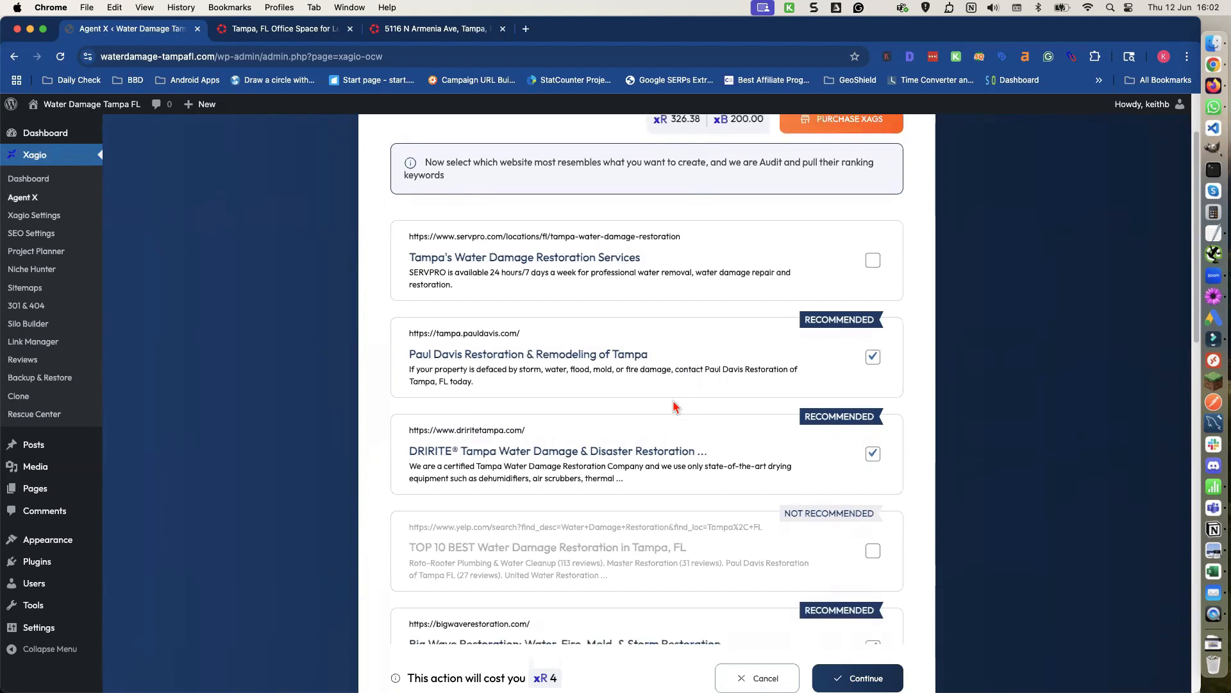
{"action": "scroll", "coordinate": [674, 405], "scroll_direction": "down", "scroll_amount": 1}
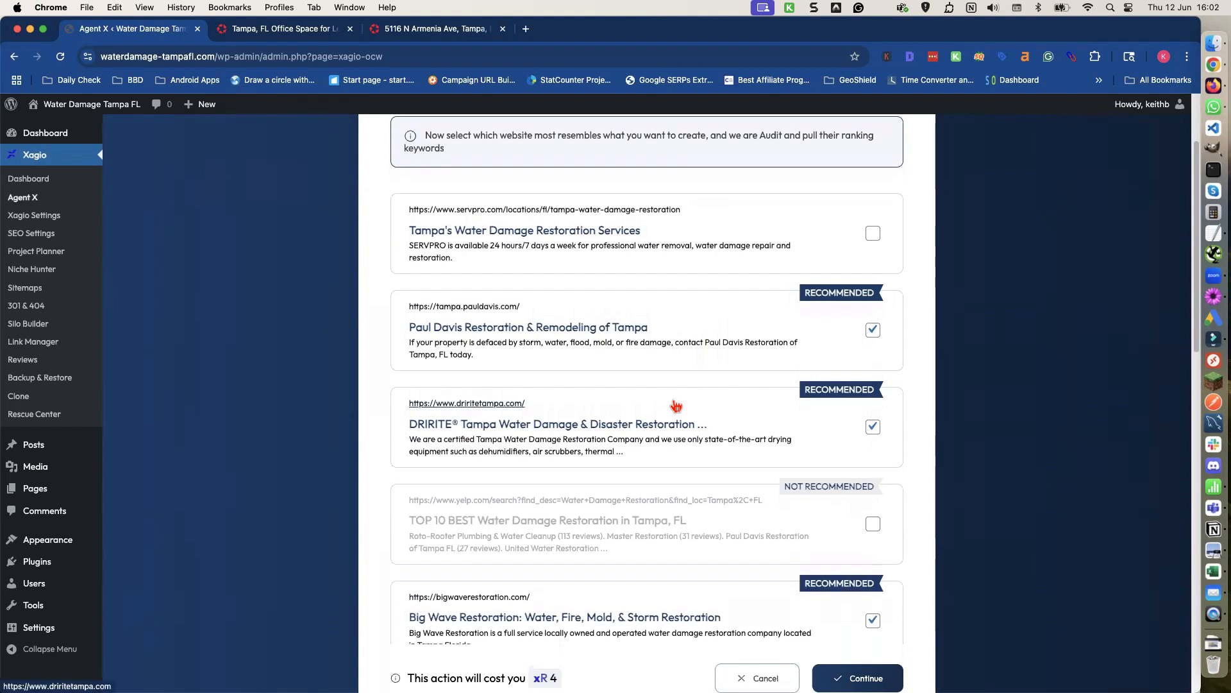
{"action": "scroll", "coordinate": [676, 405], "scroll_direction": "down", "scroll_amount": 1}
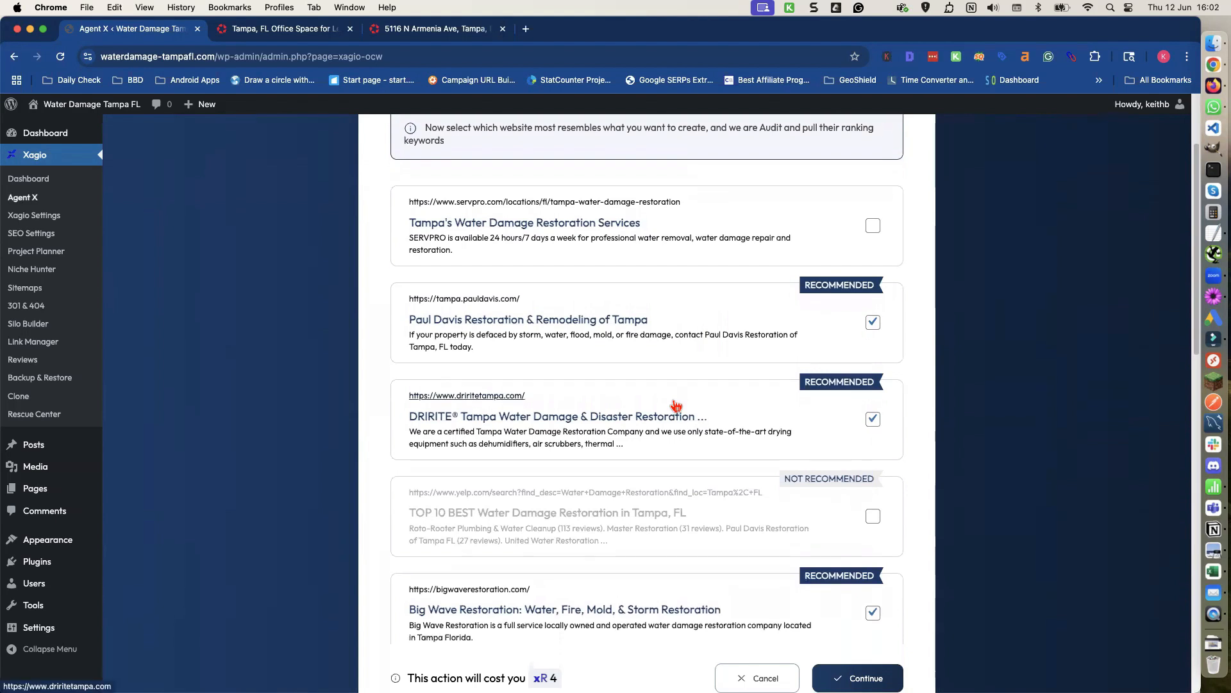
{"action": "scroll", "coordinate": [676, 405], "scroll_direction": "down", "scroll_amount": 5}
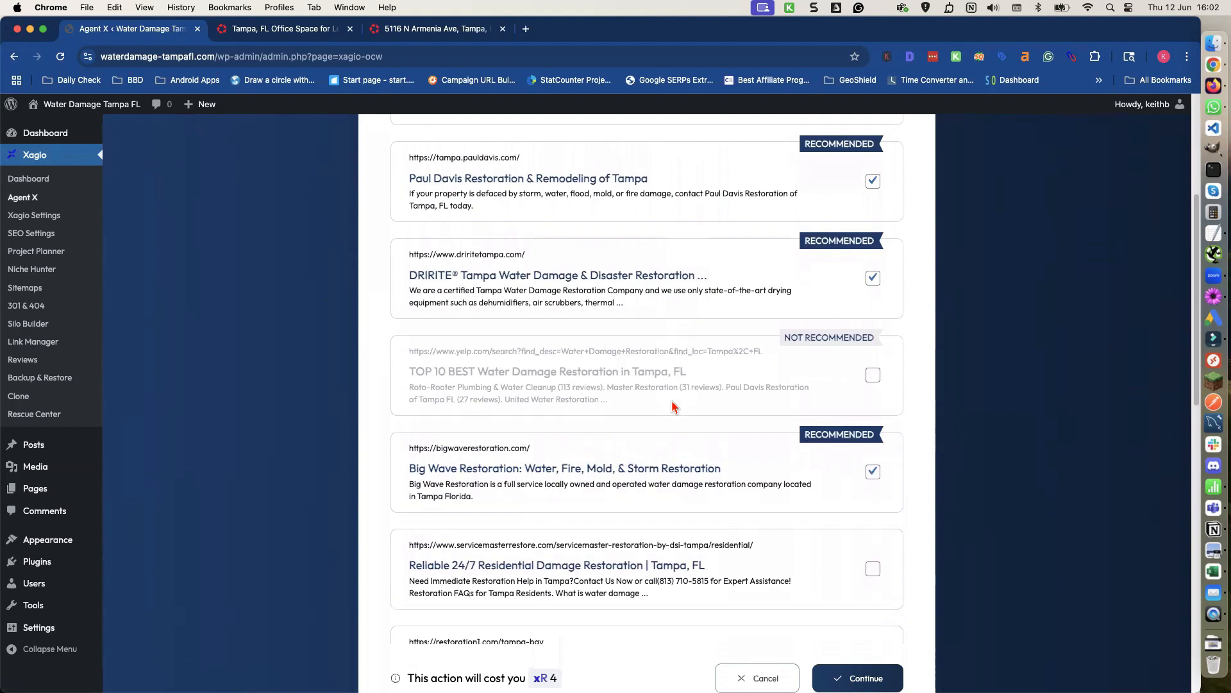
{"action": "scroll", "coordinate": [673, 406], "scroll_direction": "down", "scroll_amount": 3}
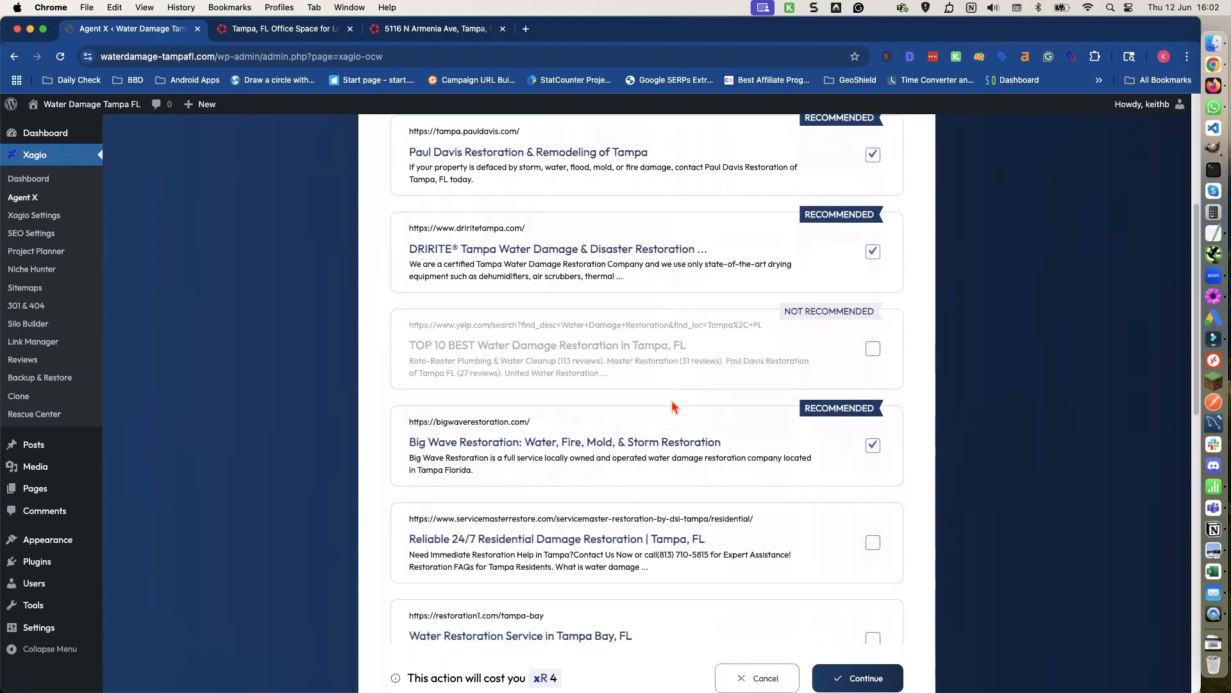
{"action": "scroll", "coordinate": [672, 399], "scroll_direction": "down", "scroll_amount": 5}
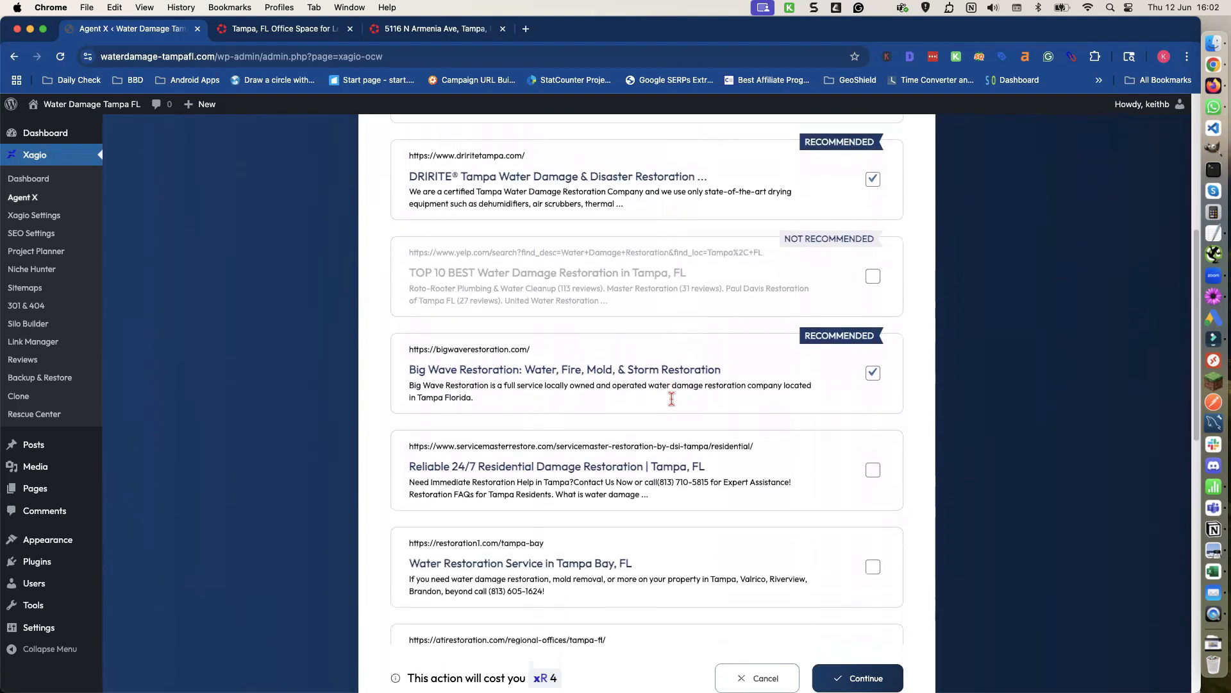
{"action": "scroll", "coordinate": [672, 398], "scroll_direction": "down", "scroll_amount": 6}
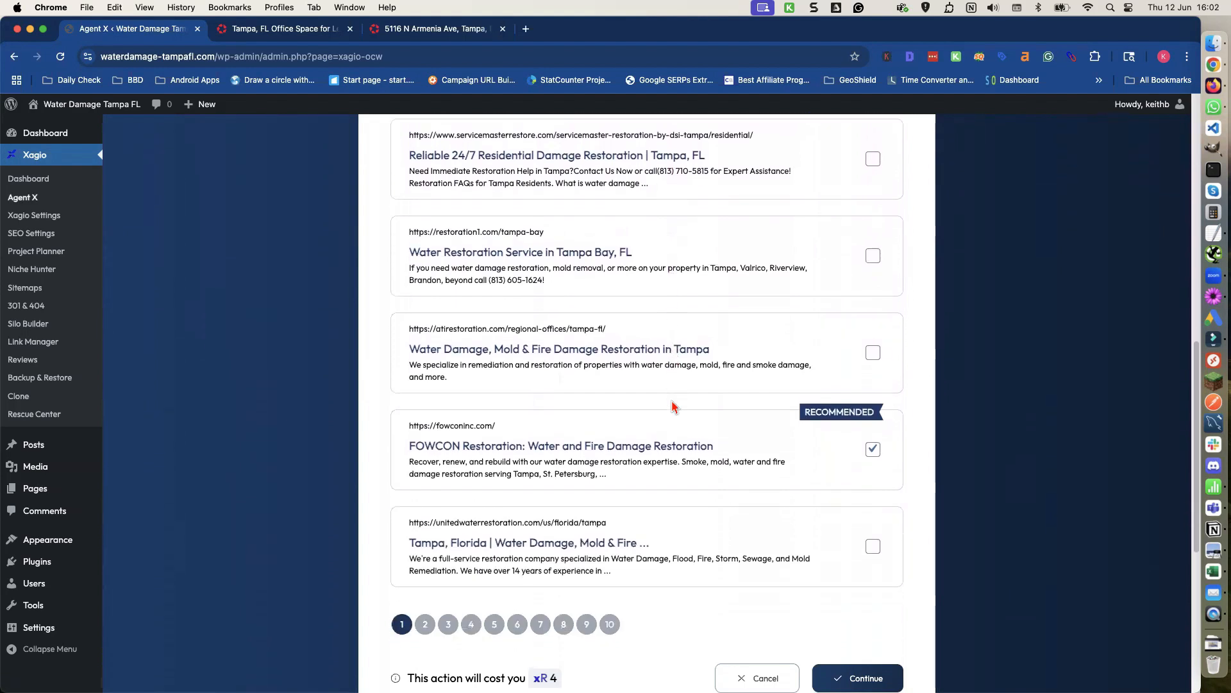
{"action": "scroll", "coordinate": [673, 405], "scroll_direction": "down", "scroll_amount": 4}
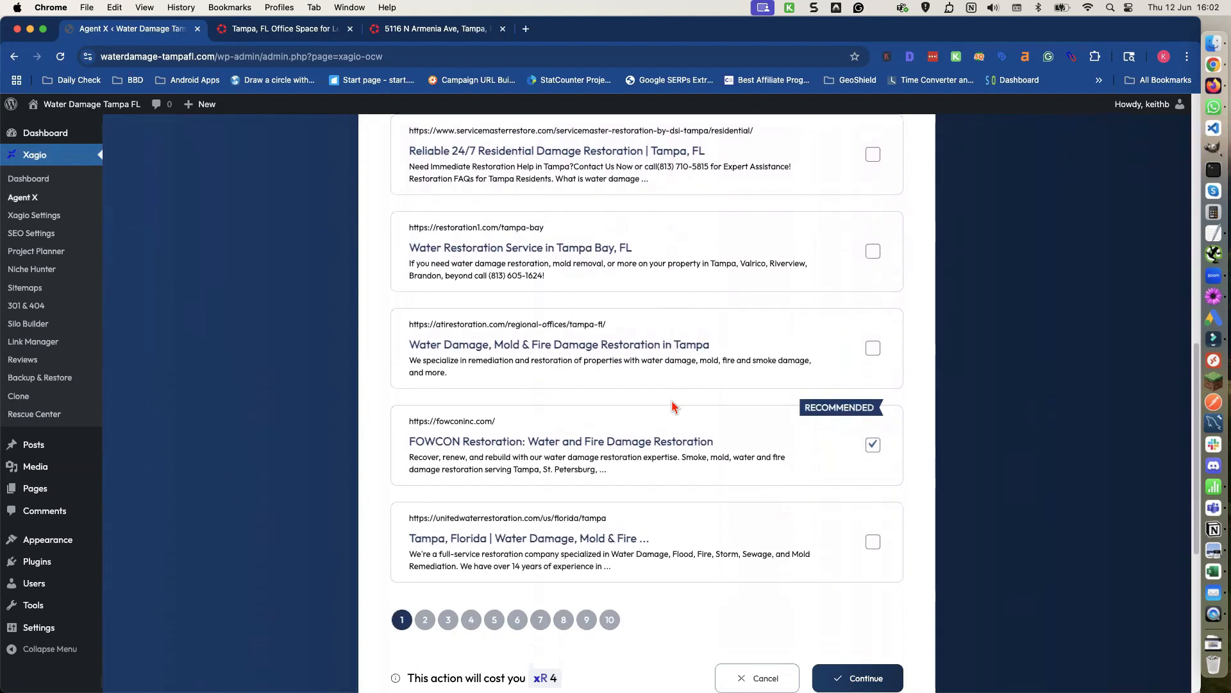
{"action": "scroll", "coordinate": [672, 399], "scroll_direction": "up", "scroll_amount": 20}
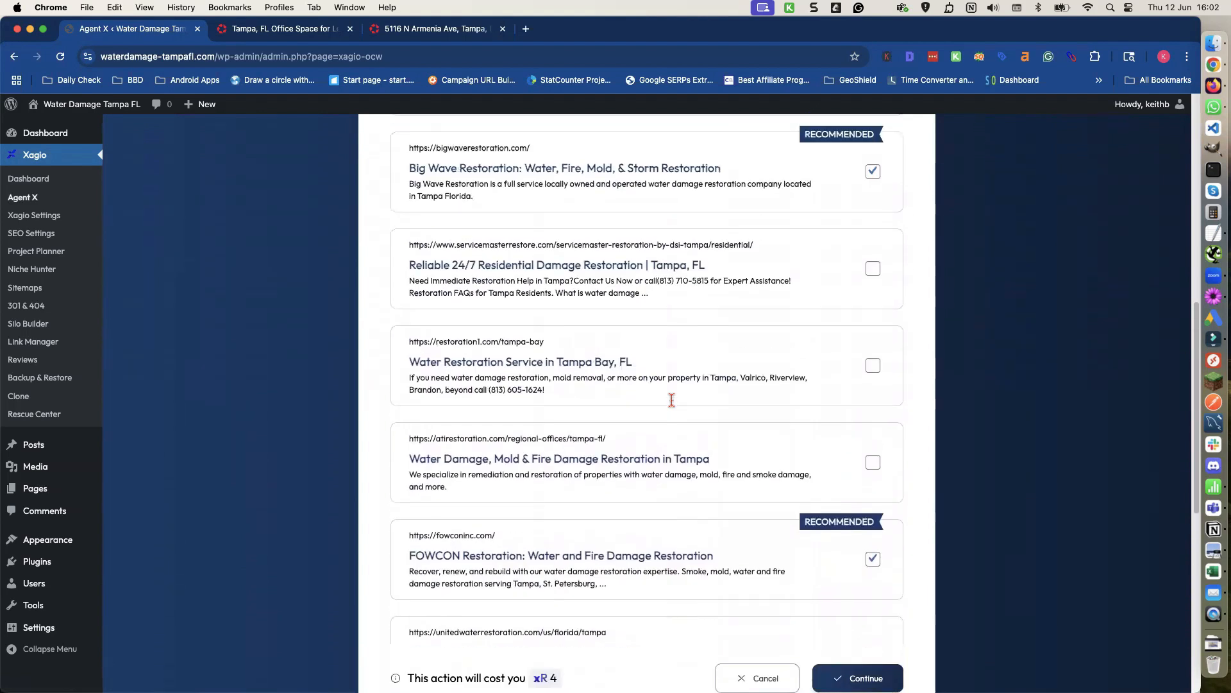
{"action": "scroll", "coordinate": [671, 398], "scroll_direction": "up", "scroll_amount": 2}
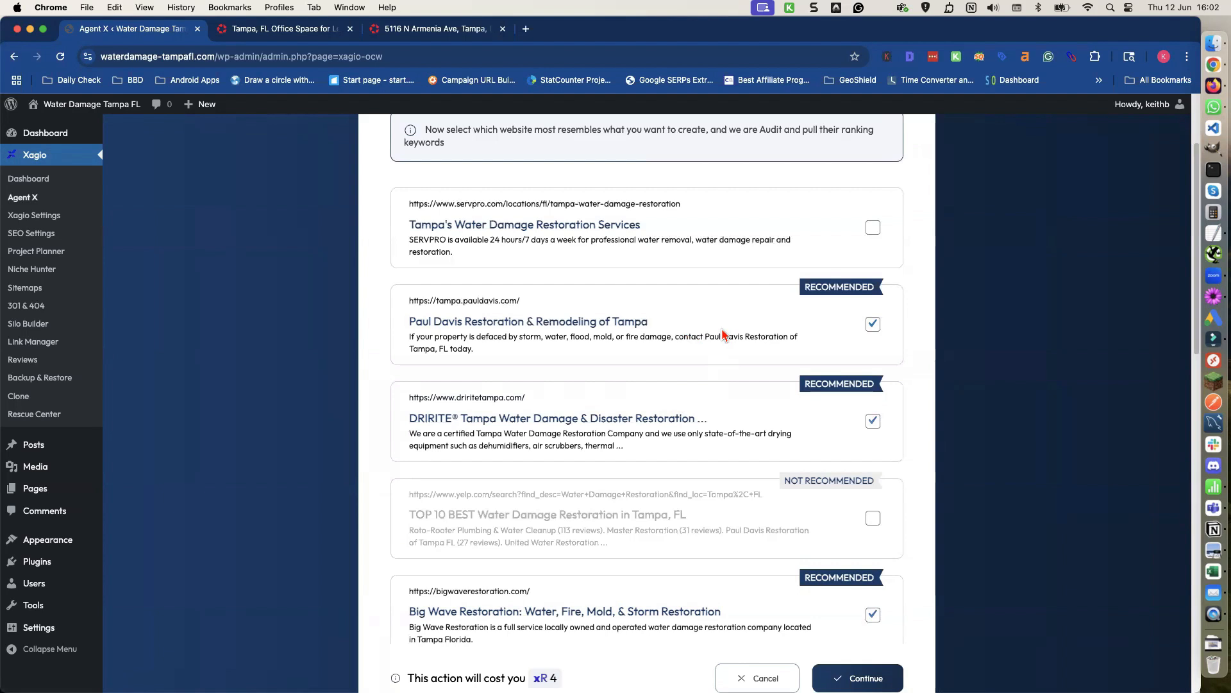
{"action": "scroll", "coordinate": [725, 380], "scroll_direction": "down", "scroll_amount": 10}
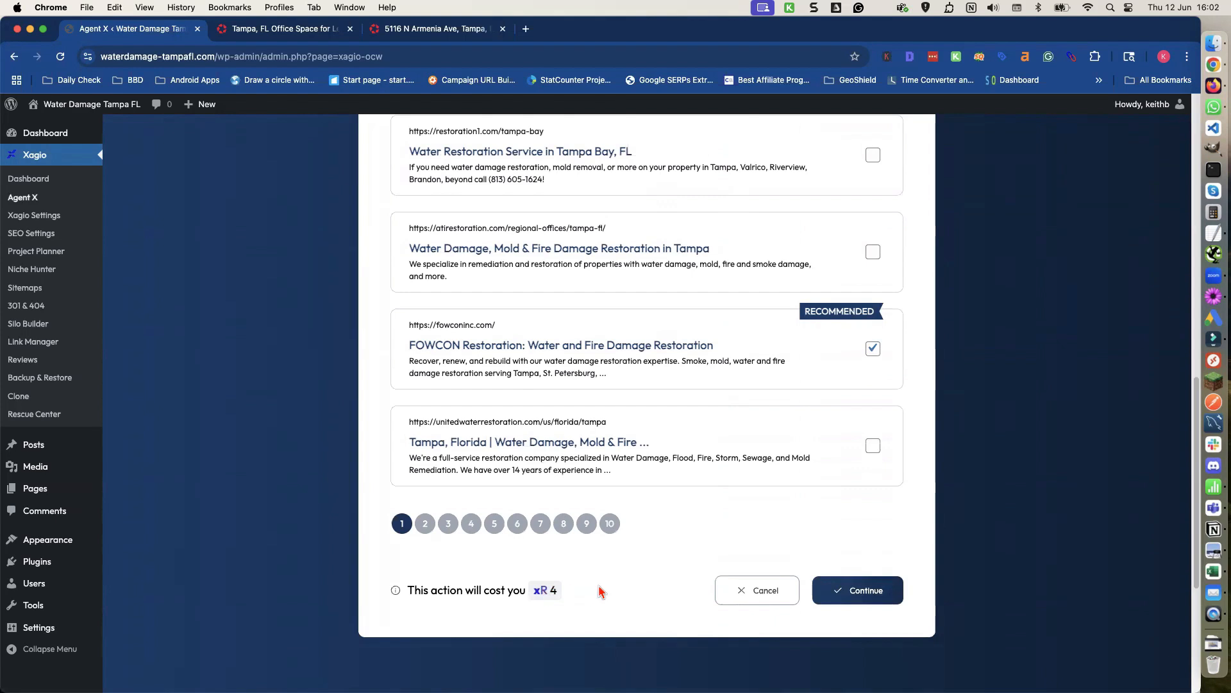
{"action": "left_click", "coordinate": [869, 590]}
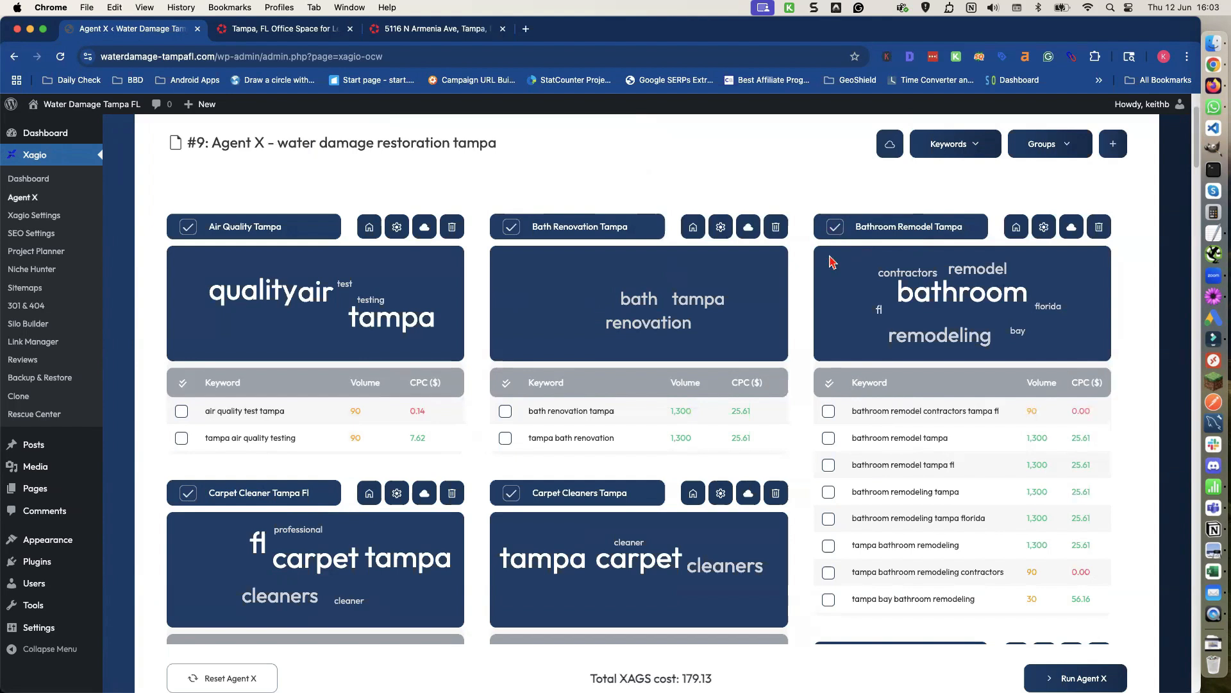
Review the generated keyword groups and deselect the Free Mold Inspection Tampa group.
{"action": "scroll", "coordinate": [795, 308], "scroll_direction": "down", "scroll_amount": 2}
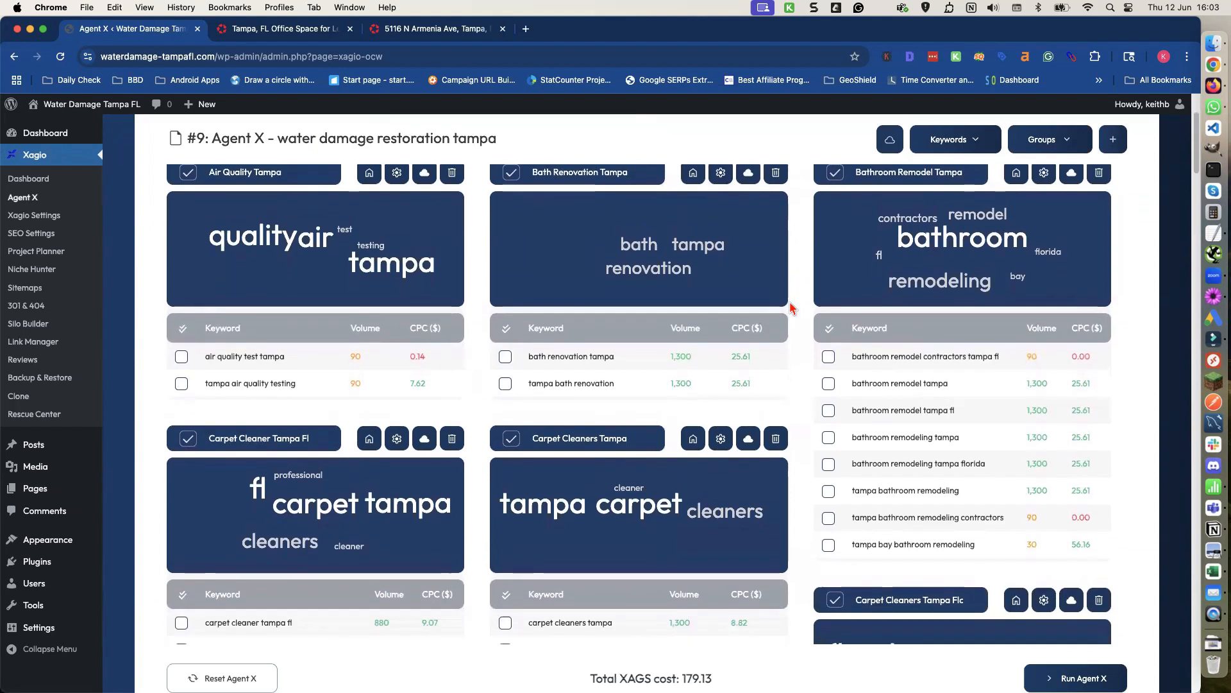
{"action": "scroll", "coordinate": [793, 308], "scroll_direction": "down", "scroll_amount": 3}
{"action": "scroll", "coordinate": [791, 304], "scroll_direction": "down", "scroll_amount": 6}
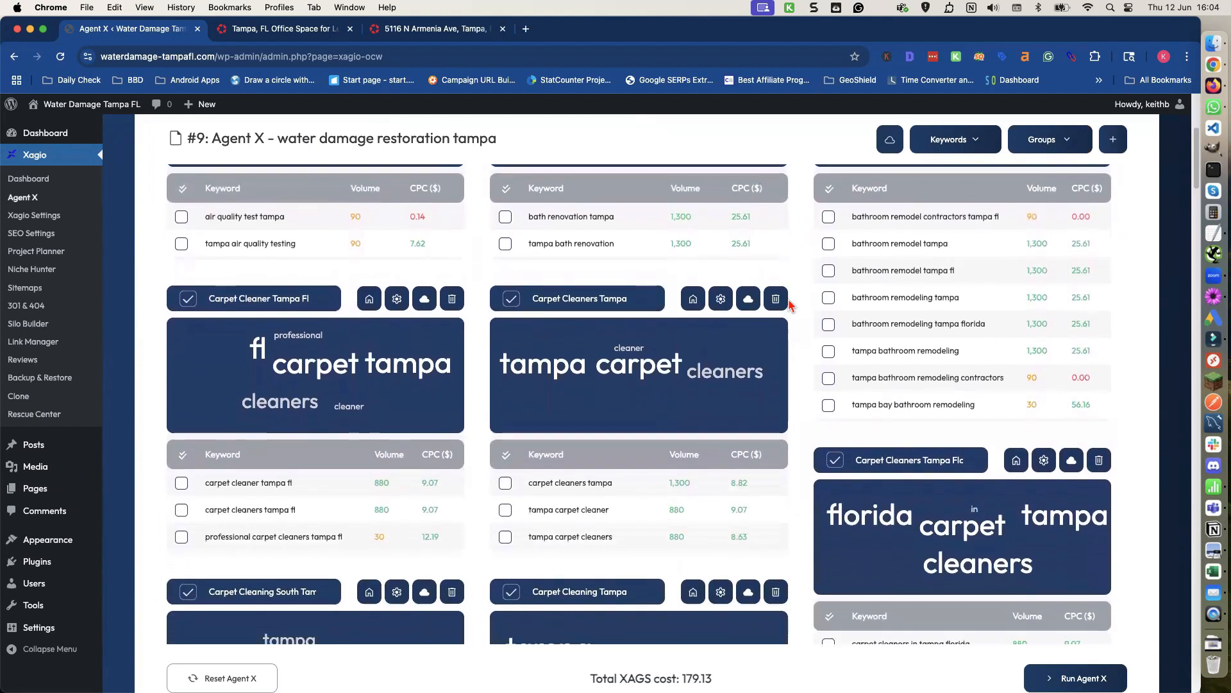
{"action": "scroll", "coordinate": [791, 305], "scroll_direction": "down", "scroll_amount": 3}
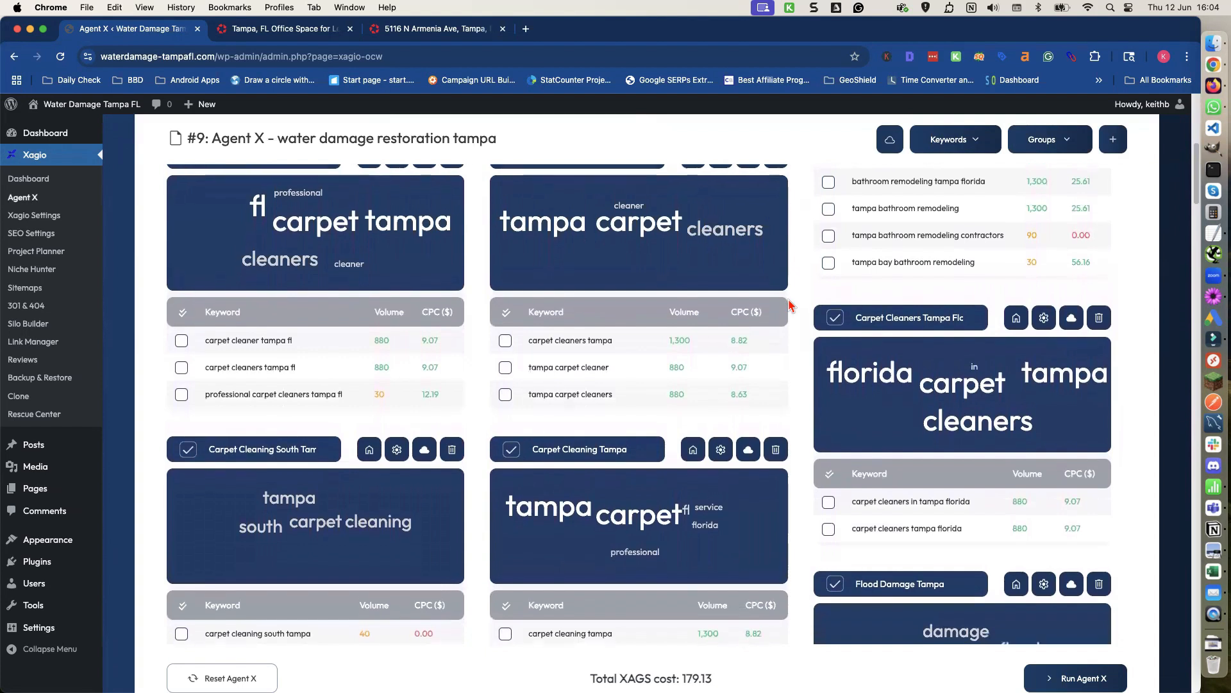
{"action": "scroll", "coordinate": [790, 304], "scroll_direction": "down", "scroll_amount": 5}
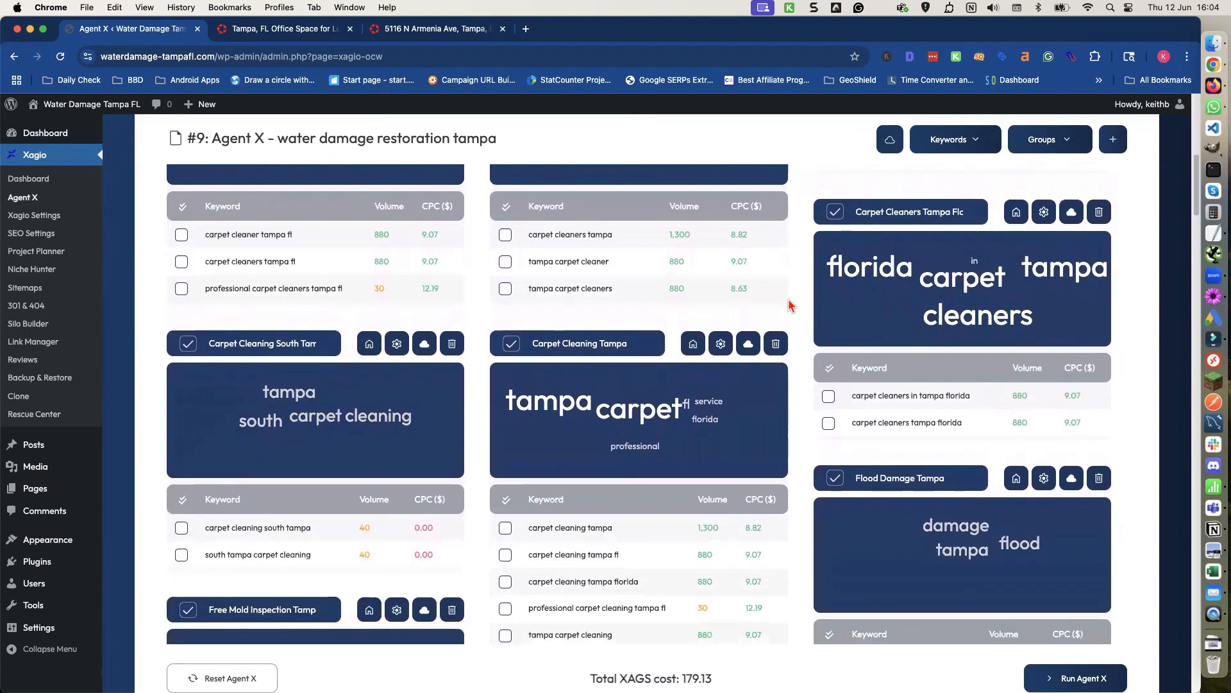
{"action": "scroll", "coordinate": [792, 304], "scroll_direction": "down", "scroll_amount": 2}
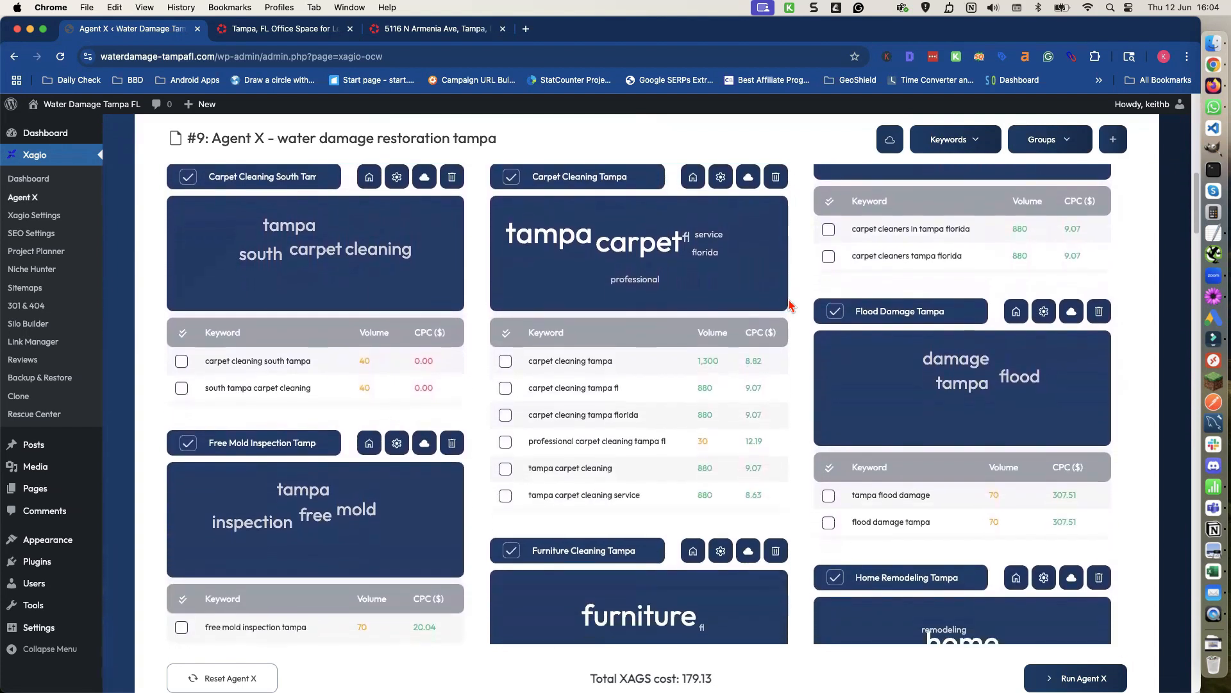
{"action": "scroll", "coordinate": [790, 304], "scroll_direction": "down", "scroll_amount": 1}
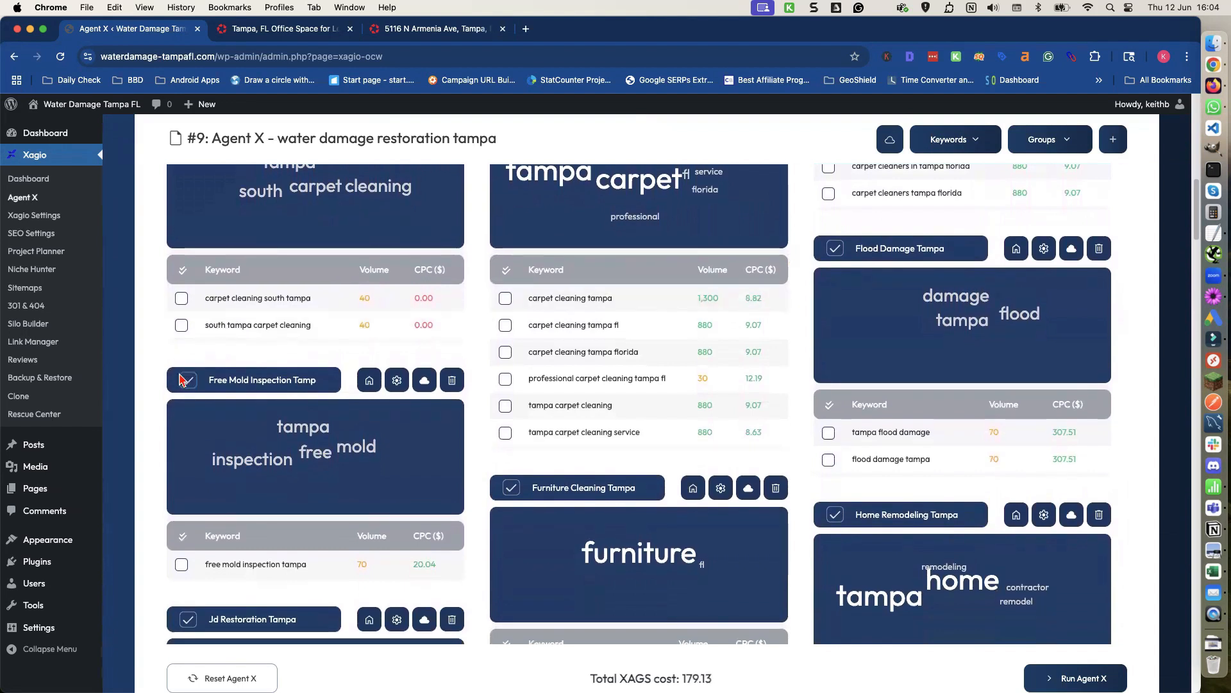
{"action": "left_click", "coordinate": [188, 382]}
Deselect the Leak Detection Tampa keyword group.
{"action": "scroll", "coordinate": [300, 424], "scroll_direction": "down", "scroll_amount": 2}
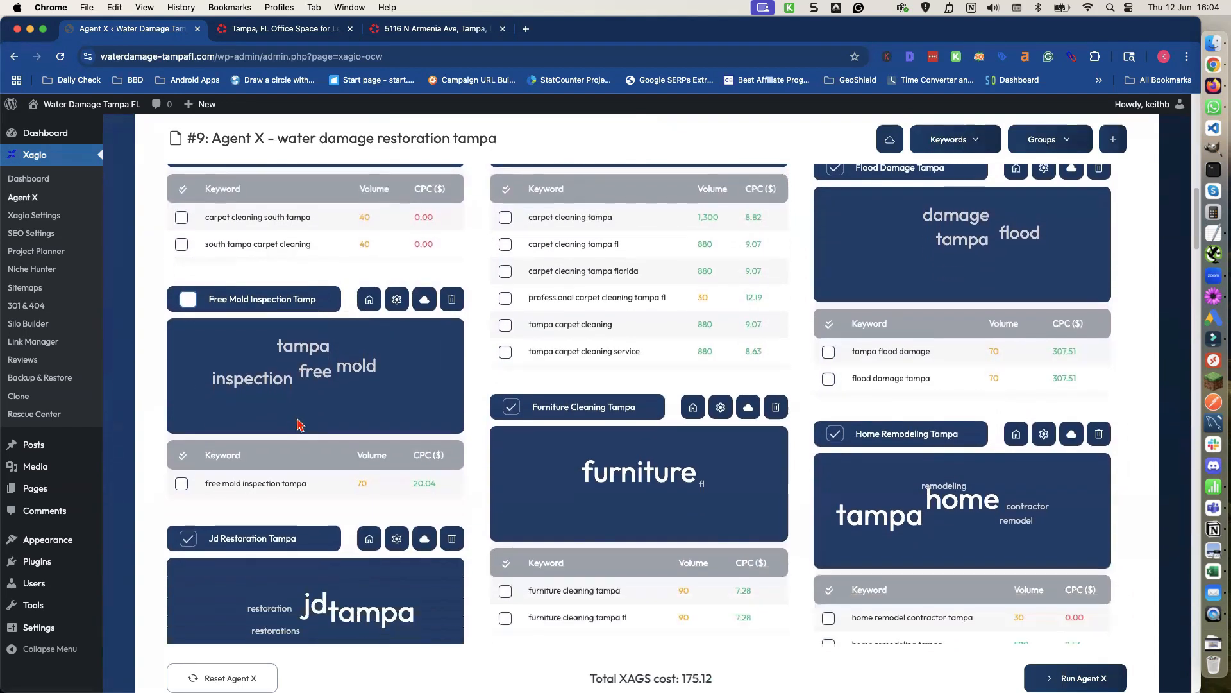
{"action": "scroll", "coordinate": [516, 394], "scroll_direction": "down", "scroll_amount": 3}
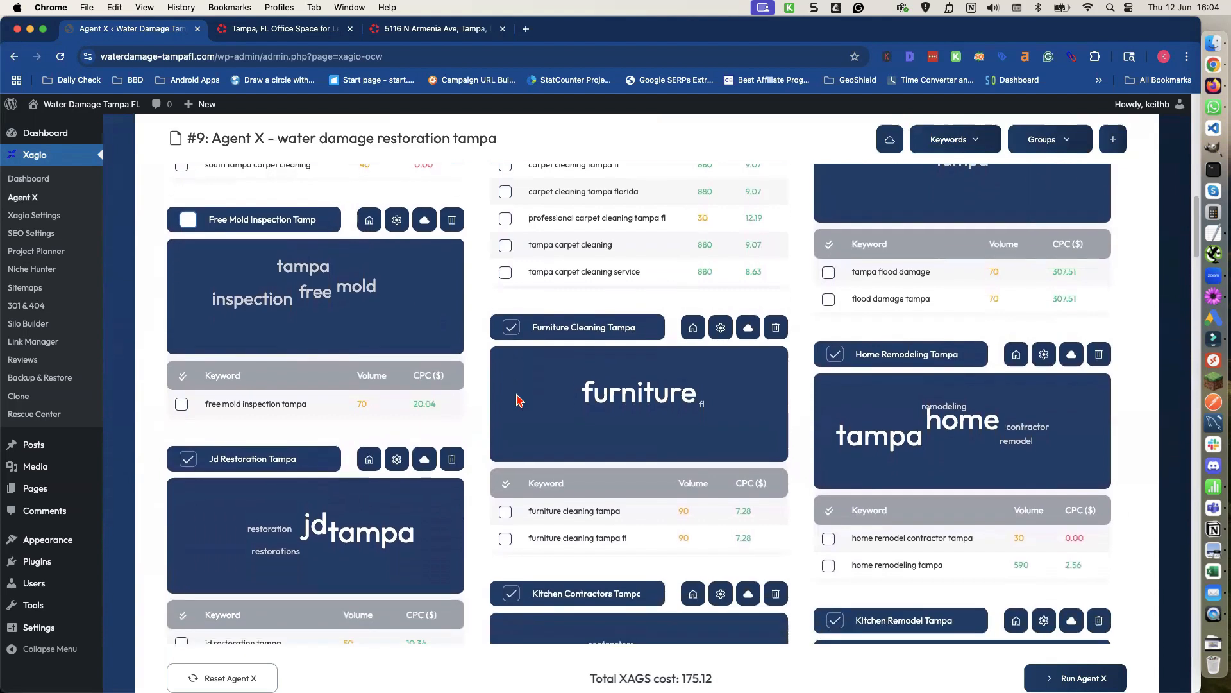
{"action": "scroll", "coordinate": [518, 400], "scroll_direction": "down", "scroll_amount": 1}
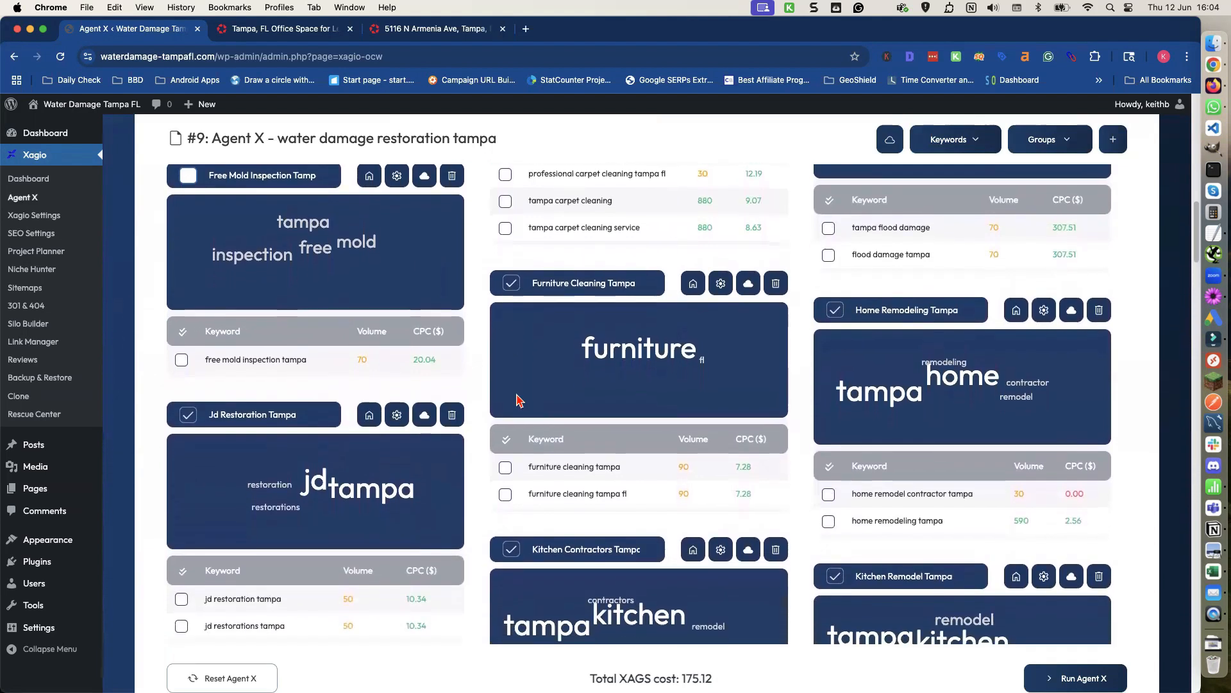
{"action": "scroll", "coordinate": [517, 398], "scroll_direction": "down", "scroll_amount": 2}
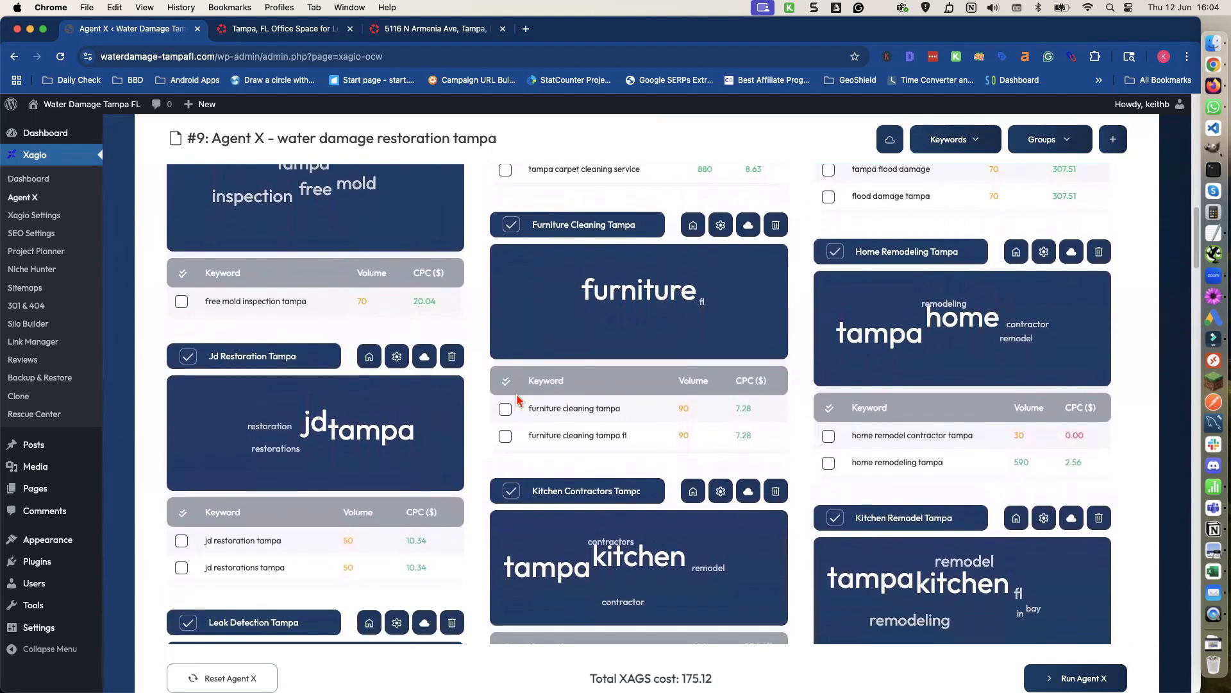
{"action": "scroll", "coordinate": [517, 393], "scroll_direction": "down", "scroll_amount": 3}
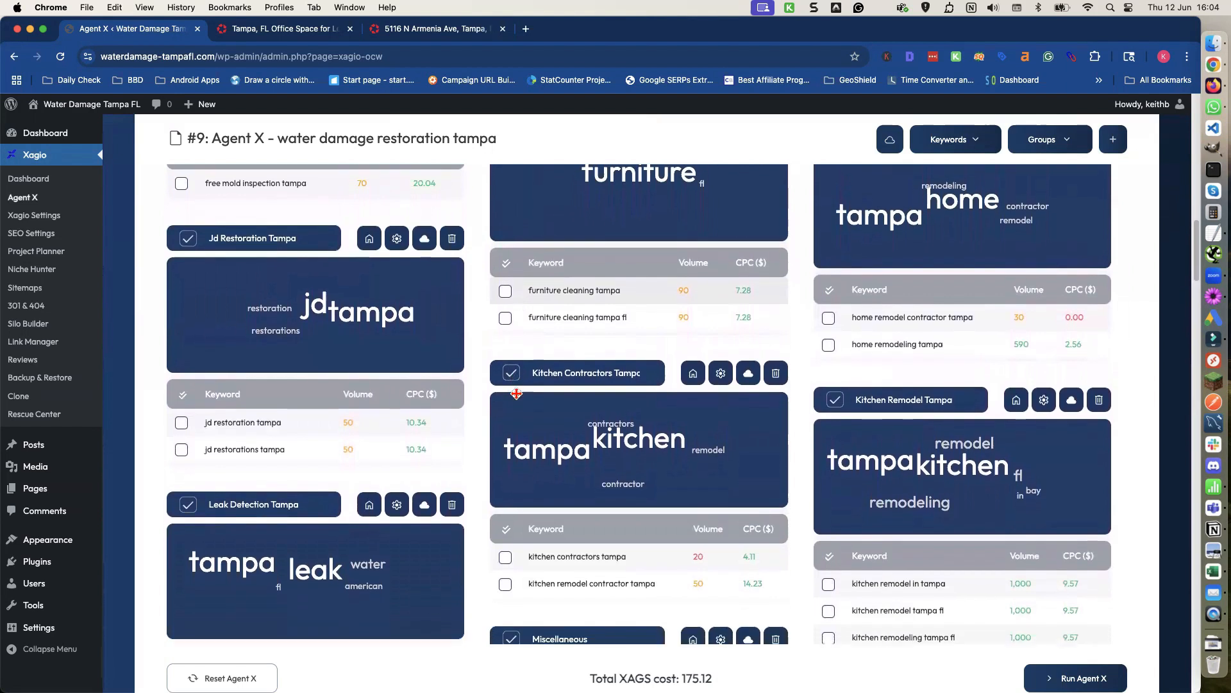
{"action": "scroll", "coordinate": [519, 400], "scroll_direction": "down", "scroll_amount": 1}
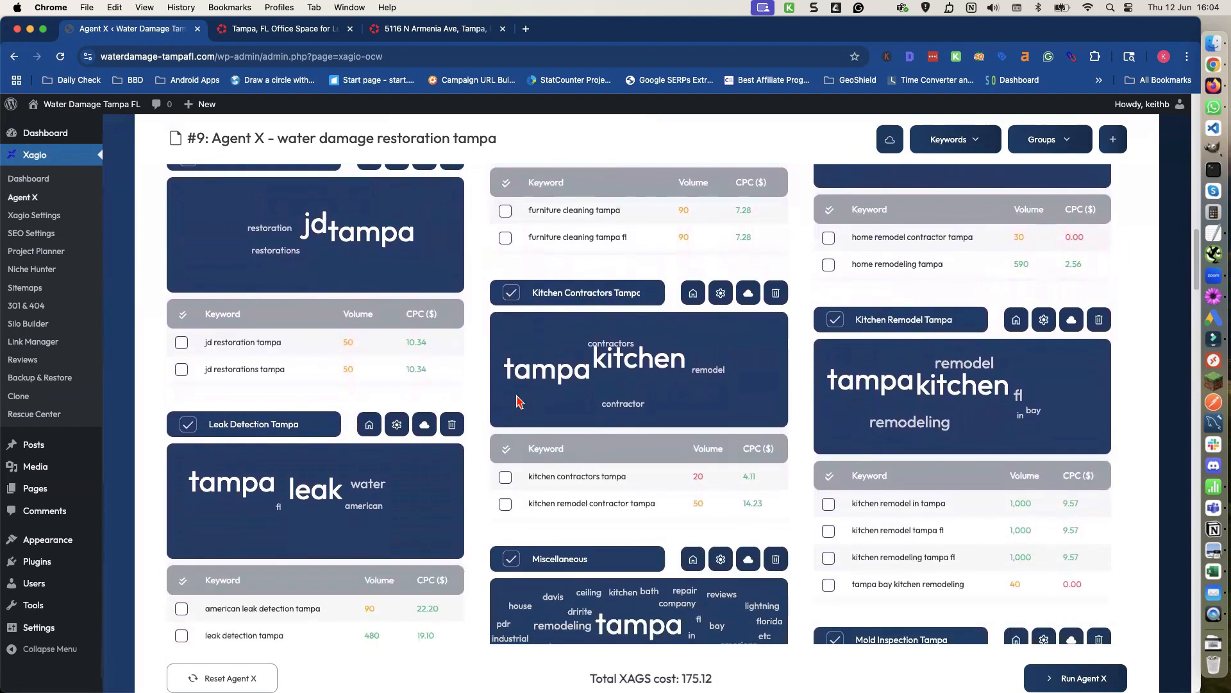
{"action": "scroll", "coordinate": [519, 400], "scroll_direction": "down", "scroll_amount": 2}
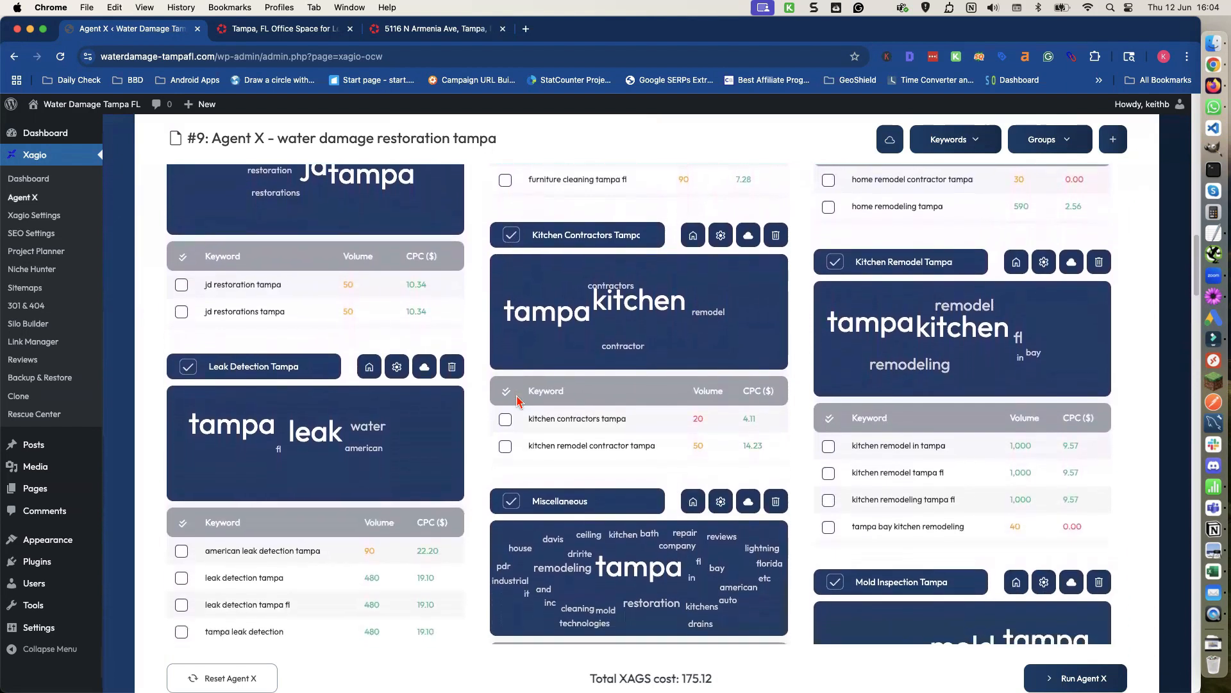
{"action": "left_click", "coordinate": [188, 366]}
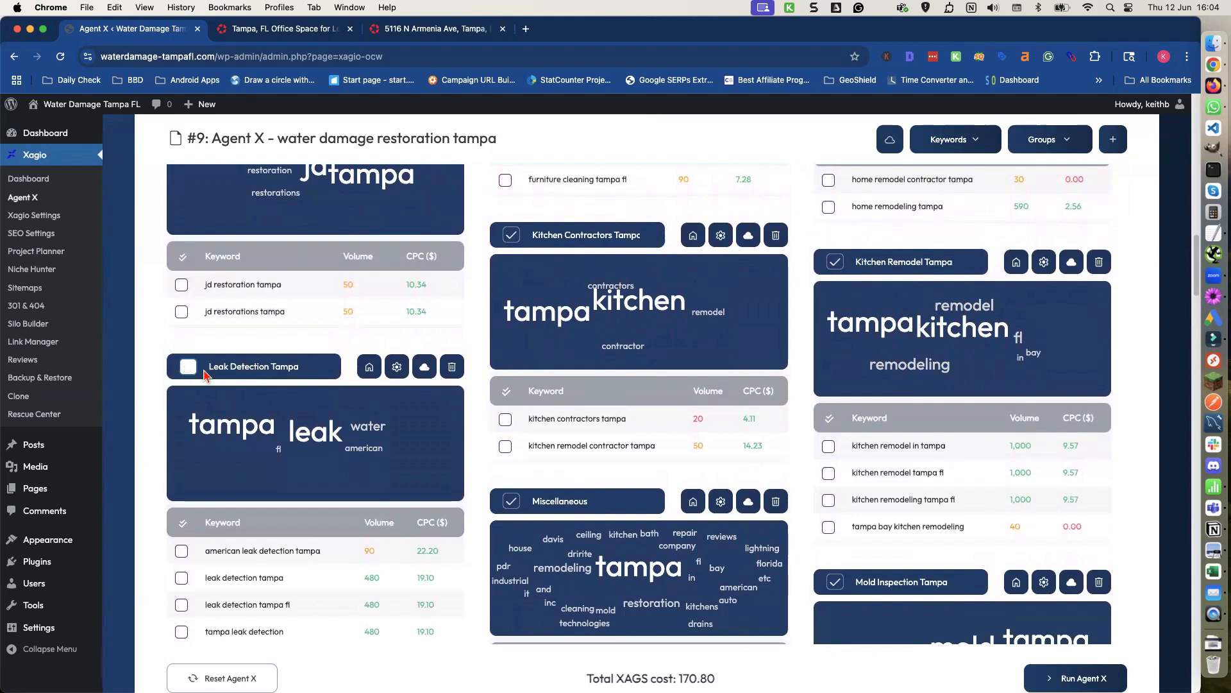
Deselect the Miscellaneous, Mold Inspection Tampa and mold remediation companies keyword groups.
{"action": "scroll", "coordinate": [549, 398], "scroll_direction": "down", "scroll_amount": 2}
{"action": "left_click", "coordinate": [511, 414]}
{"action": "scroll", "coordinate": [616, 401], "scroll_direction": "down", "scroll_amount": 2}
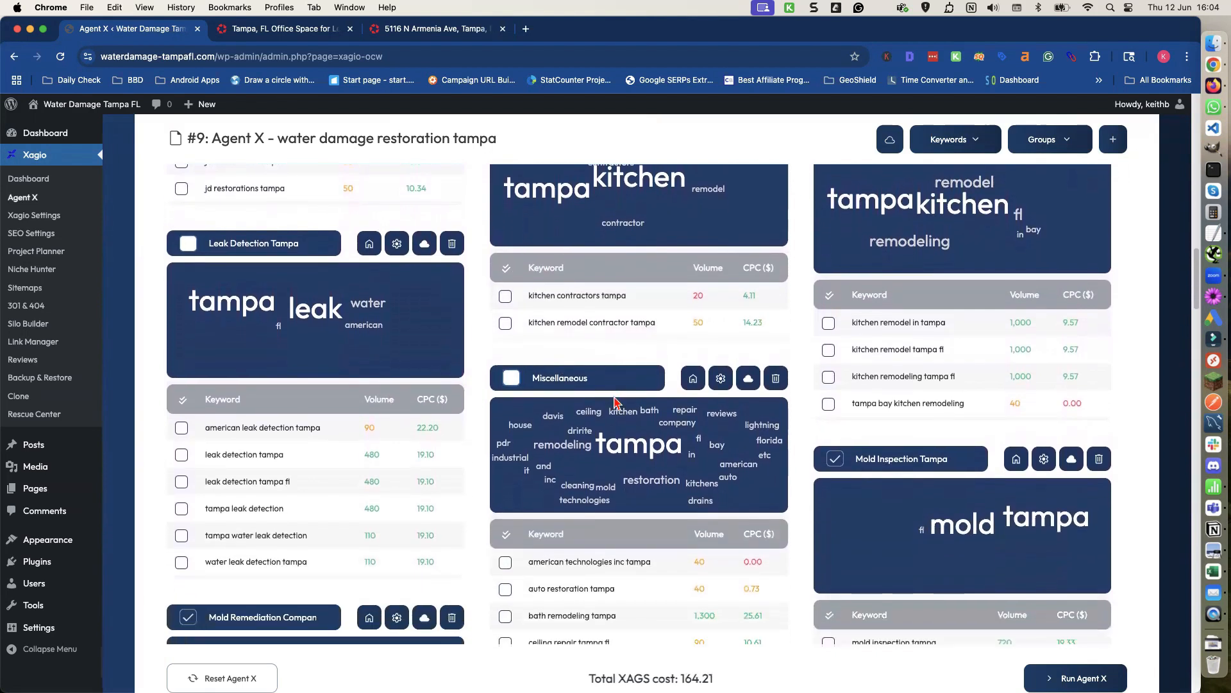
{"action": "left_click", "coordinate": [833, 444]}
{"action": "scroll", "coordinate": [815, 452], "scroll_direction": "down", "scroll_amount": 4}
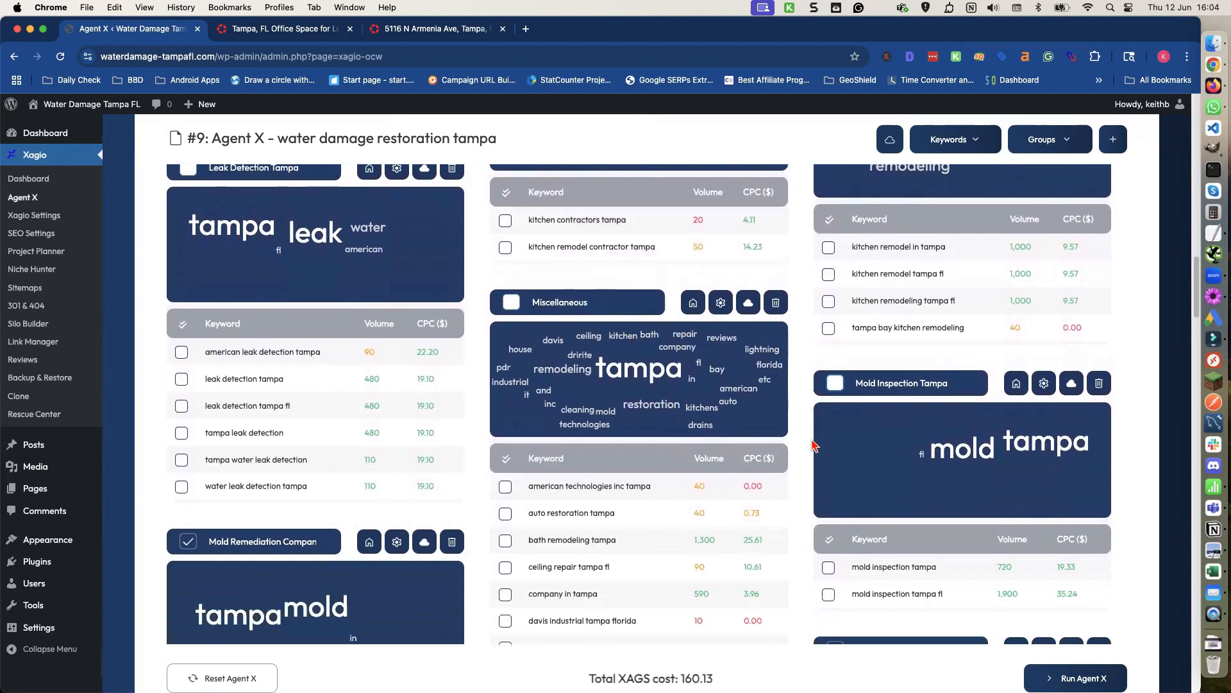
{"action": "left_click", "coordinate": [187, 420]}
Deselect the mold remediation Tampa guys, Mold Removal Tampa and Mold Solutions Tampa Bay keyword groups.
{"action": "scroll", "coordinate": [705, 443], "scroll_direction": "down", "scroll_amount": 2}
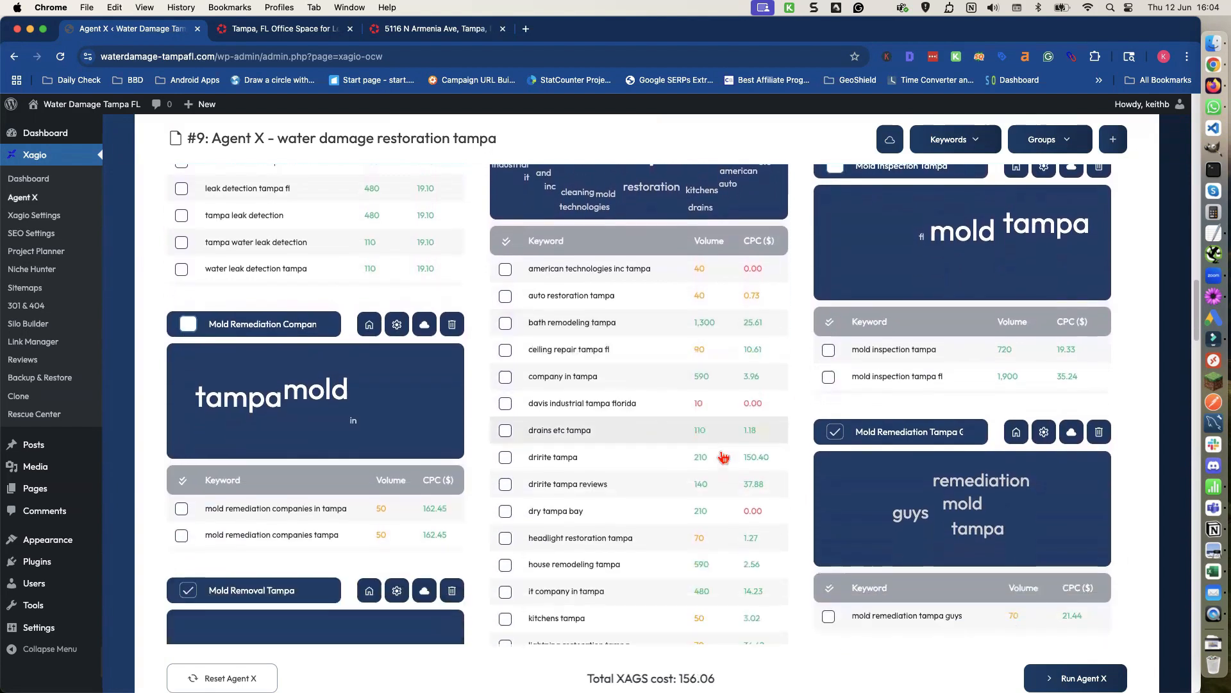
{"action": "left_click", "coordinate": [835, 429]}
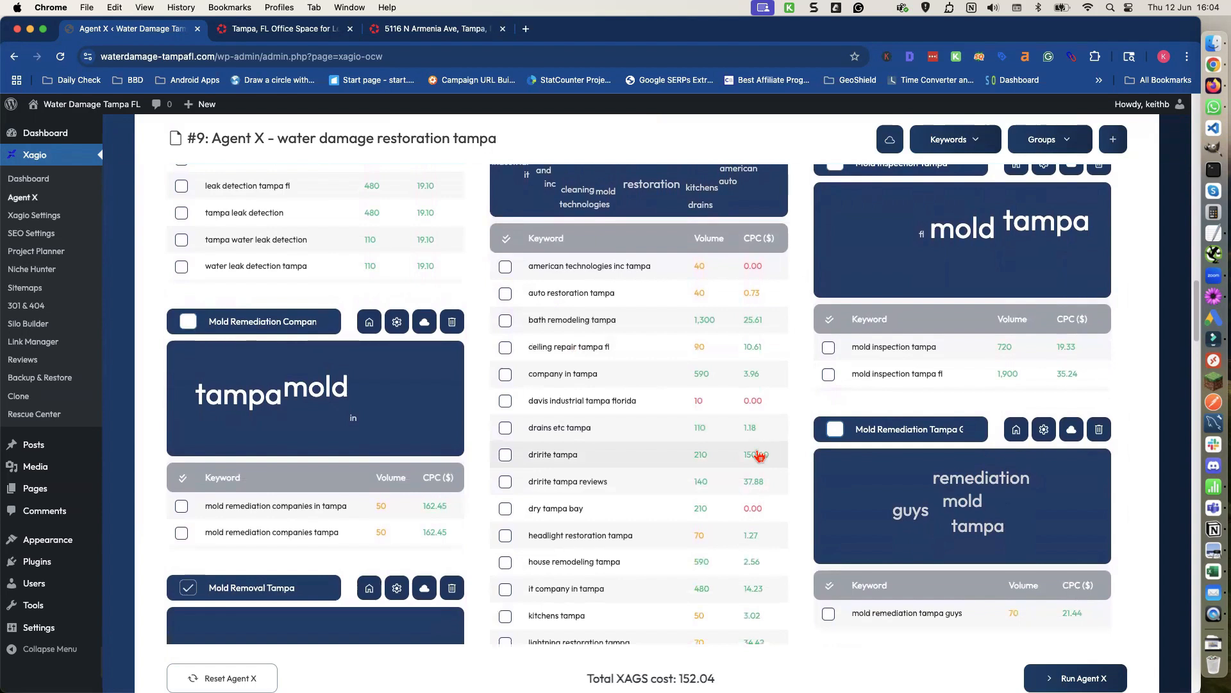
{"action": "scroll", "coordinate": [757, 452], "scroll_direction": "down", "scroll_amount": 2}
{"action": "left_click", "coordinate": [187, 502]}
{"action": "scroll", "coordinate": [711, 493], "scroll_direction": "down", "scroll_amount": 4}
{"action": "left_click", "coordinate": [835, 380]}
{"action": "scroll", "coordinate": [642, 418], "scroll_direction": "down", "scroll_amount": 2}
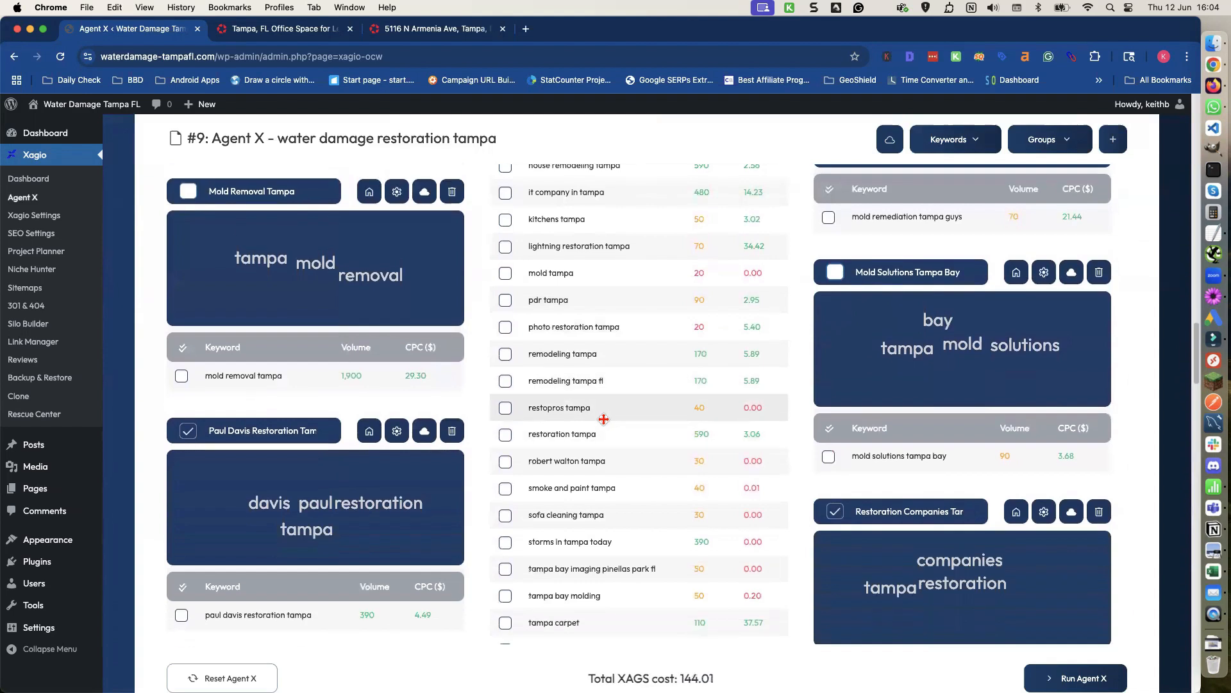
{"action": "left_click", "coordinate": [187, 431]}
{"action": "left_click", "coordinate": [187, 430]}
Deselect the Mold Remediation Company Tampa keyword group.
{"action": "scroll", "coordinate": [795, 451], "scroll_direction": "down", "scroll_amount": 2}
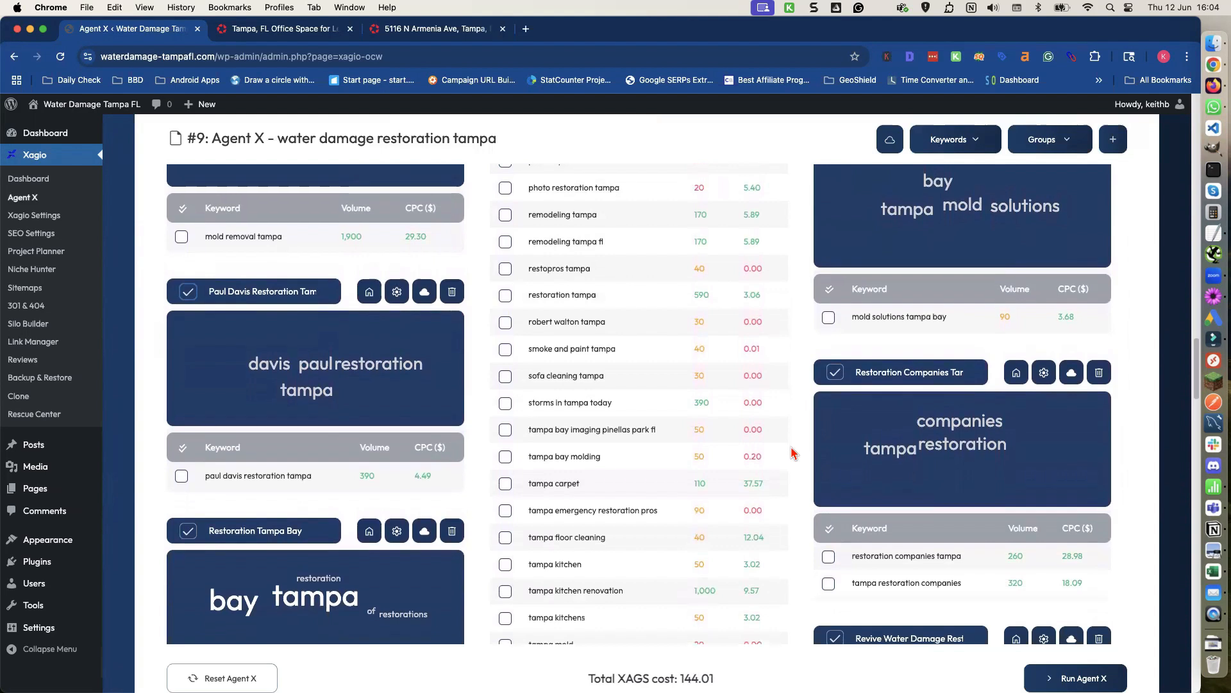
{"action": "scroll", "coordinate": [794, 453], "scroll_direction": "down", "scroll_amount": 3}
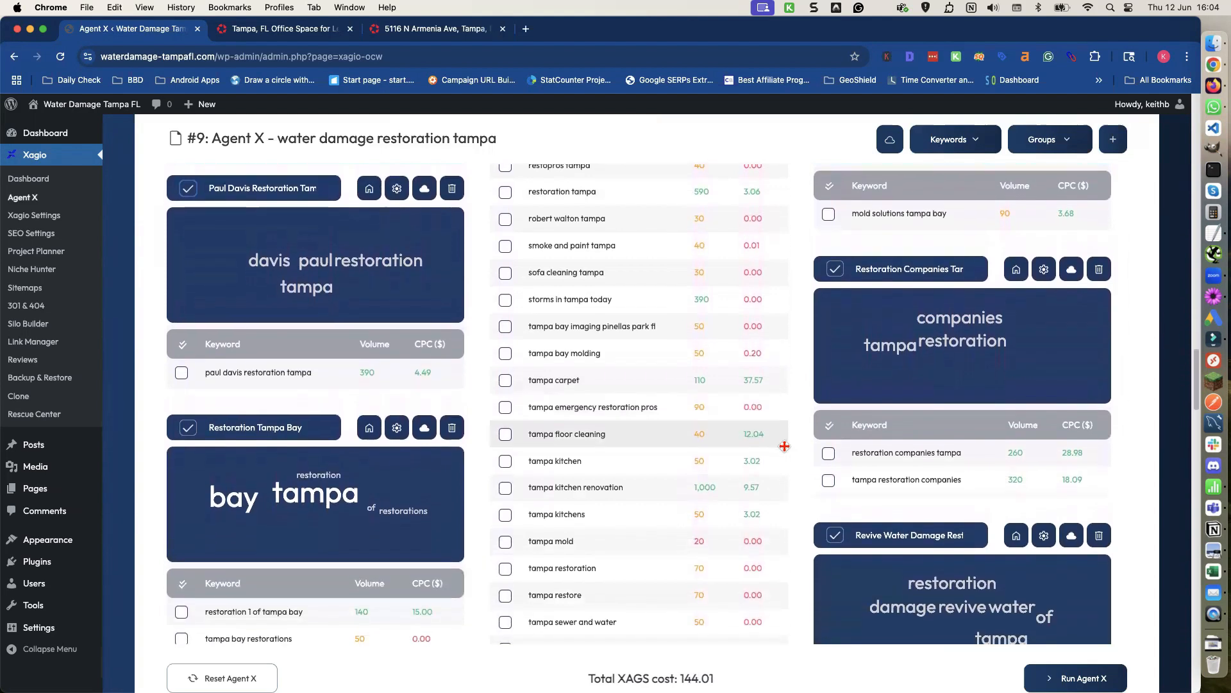
{"action": "scroll", "coordinate": [785, 446], "scroll_direction": "down", "scroll_amount": 3}
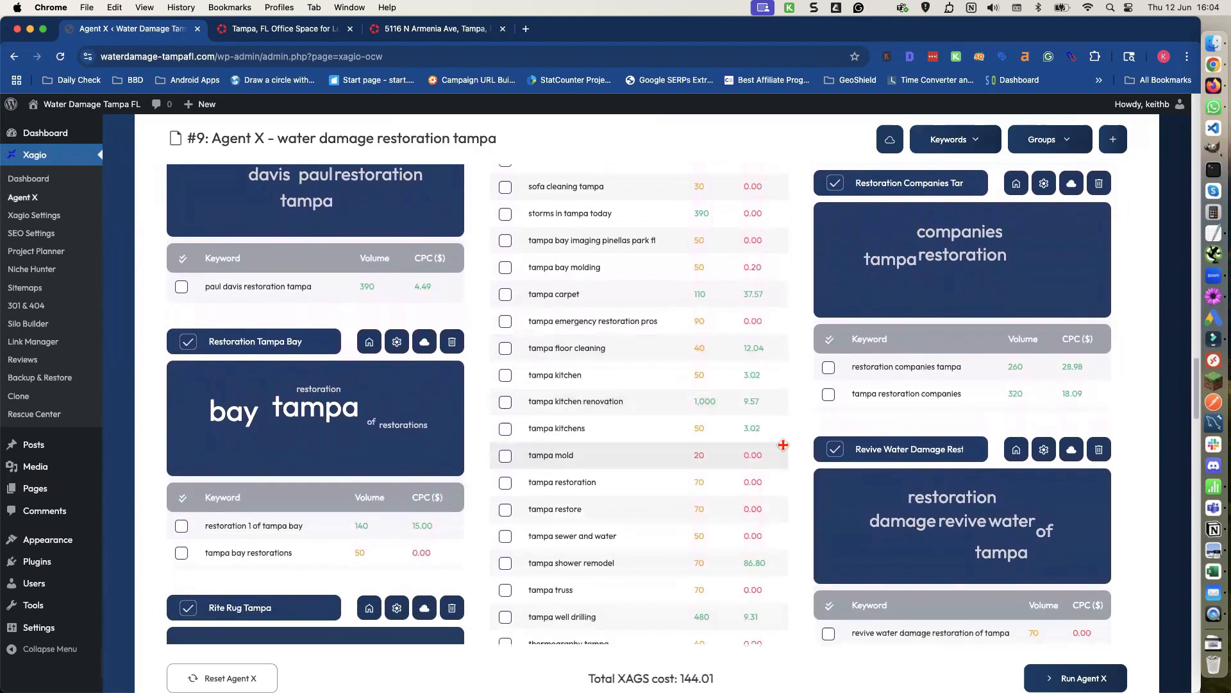
{"action": "scroll", "coordinate": [783, 444], "scroll_direction": "down", "scroll_amount": 5}
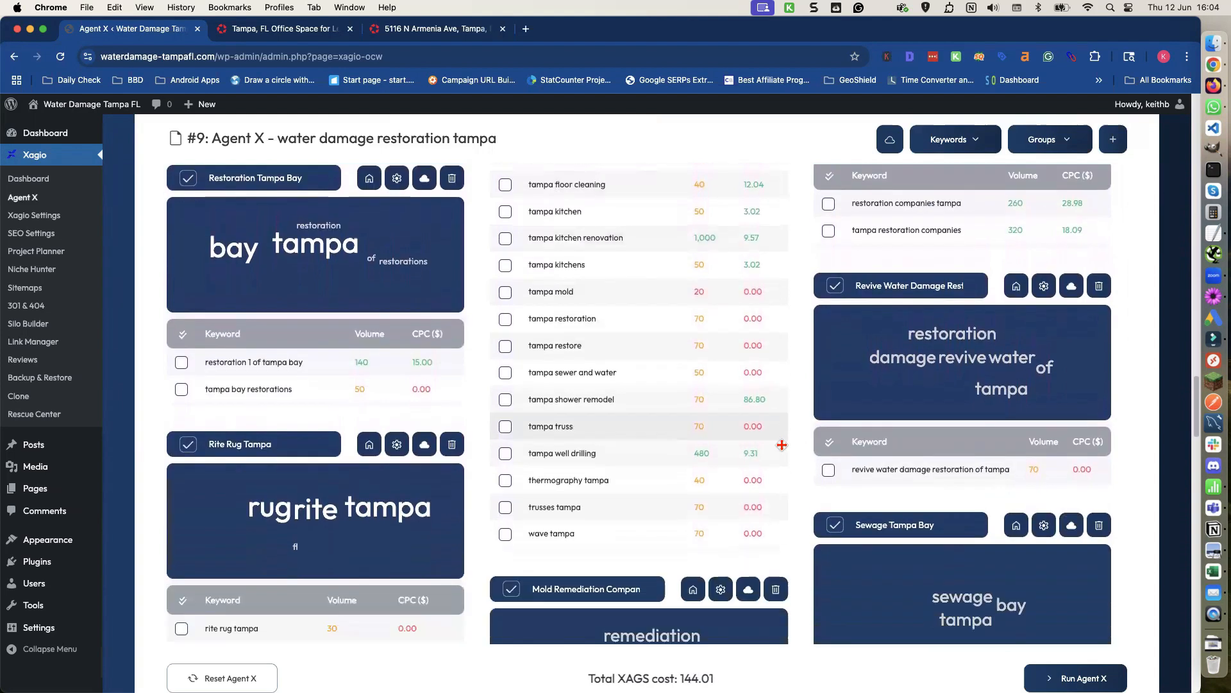
{"action": "scroll", "coordinate": [782, 444], "scroll_direction": "down", "scroll_amount": 2}
{"action": "scroll", "coordinate": [783, 442], "scroll_direction": "down", "scroll_amount": 5}
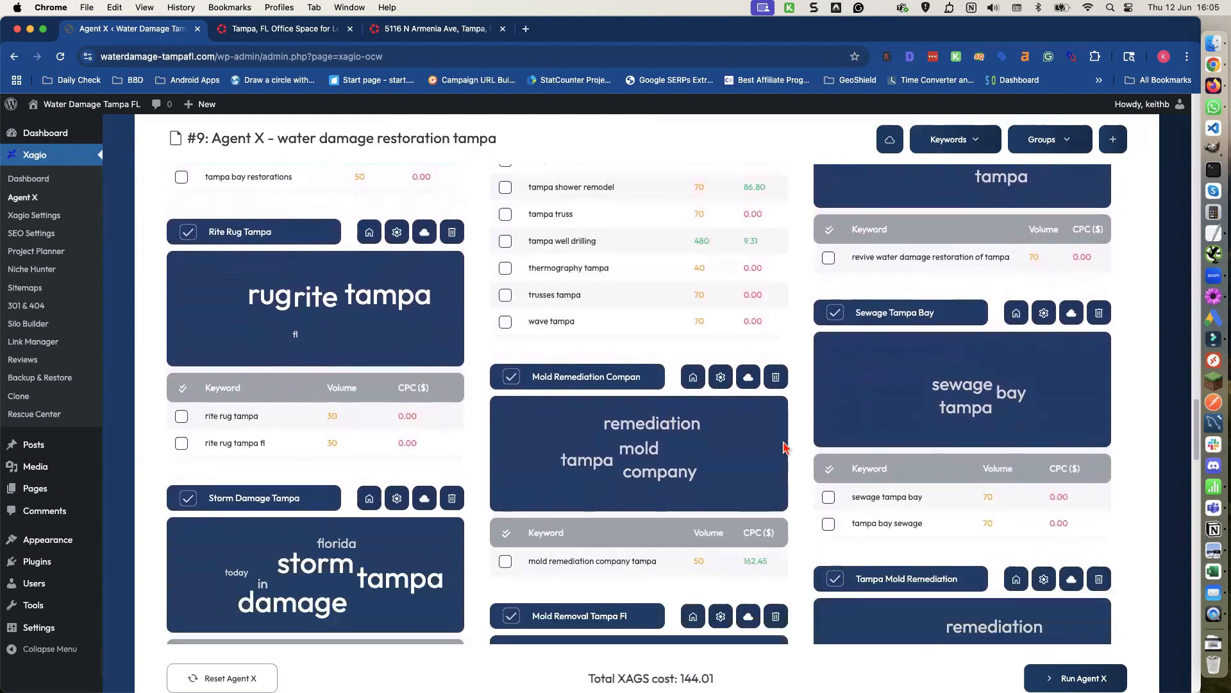
{"action": "left_click", "coordinate": [511, 375]}
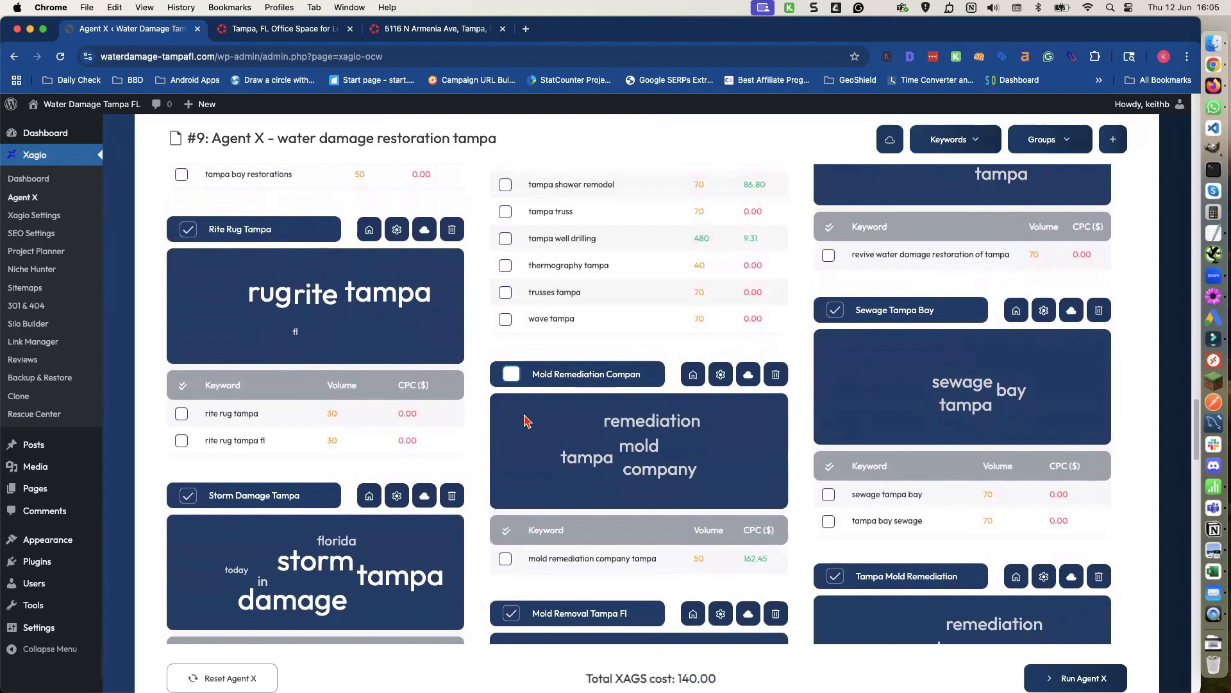
Deselect the Storm Damage Tampa, Mold Removal Tampa Fl and Tampa Mold Remediation keyword groups.
{"action": "scroll", "coordinate": [524, 420], "scroll_direction": "down", "scroll_amount": 3}
{"action": "left_click", "coordinate": [188, 398]}
{"action": "scroll", "coordinate": [413, 429], "scroll_direction": "down", "scroll_amount": 3}
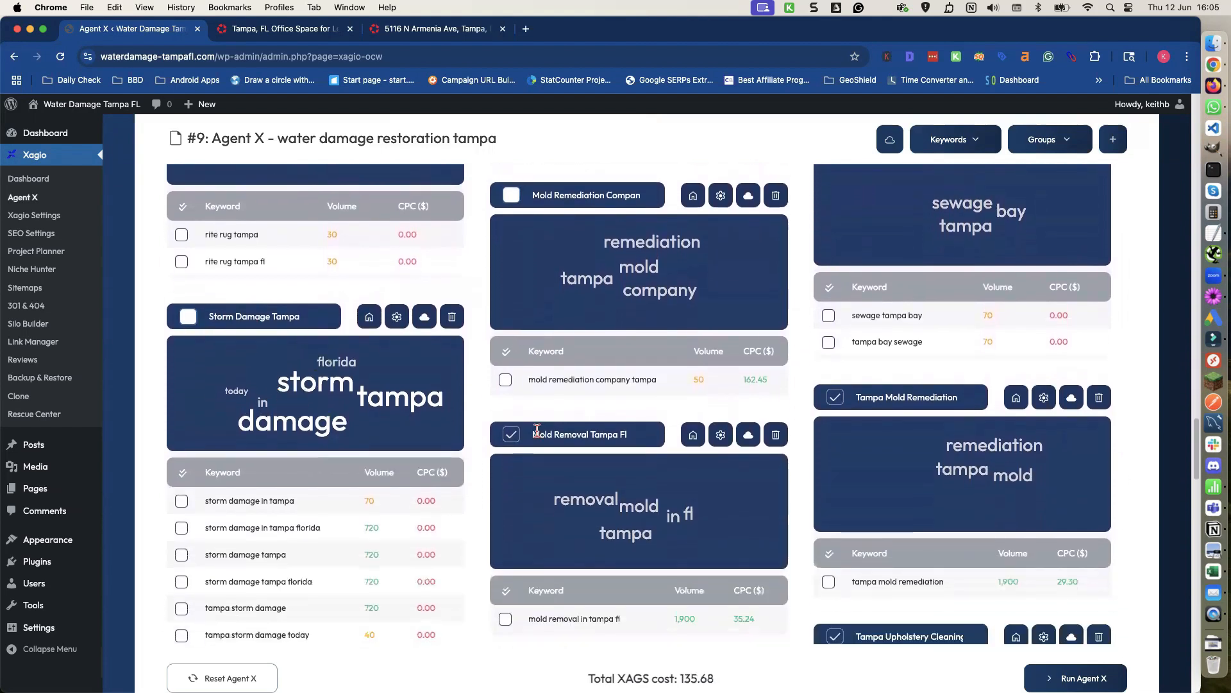
{"action": "left_click", "coordinate": [516, 437]}
{"action": "left_click", "coordinate": [835, 398]}
Deselect the Tampa Mold Testing and Tampa Water Damage keyword groups.
{"action": "scroll", "coordinate": [824, 429], "scroll_direction": "down", "scroll_amount": 5}
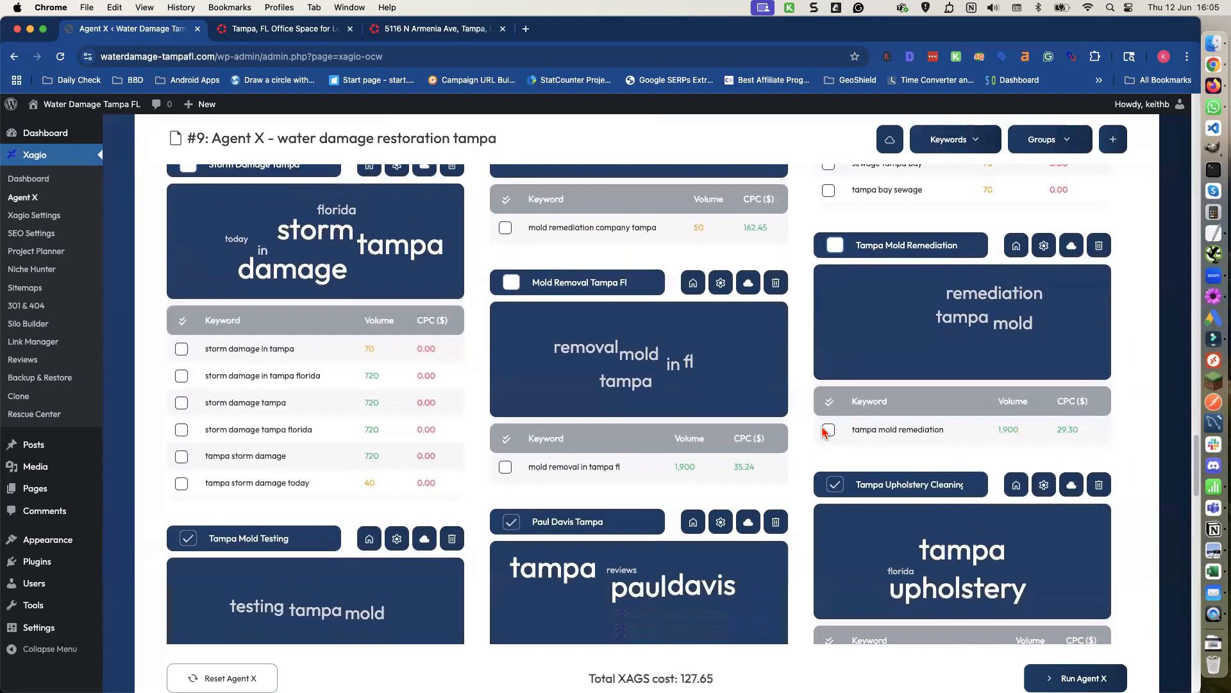
{"action": "scroll", "coordinate": [824, 429], "scroll_direction": "down", "scroll_amount": 2}
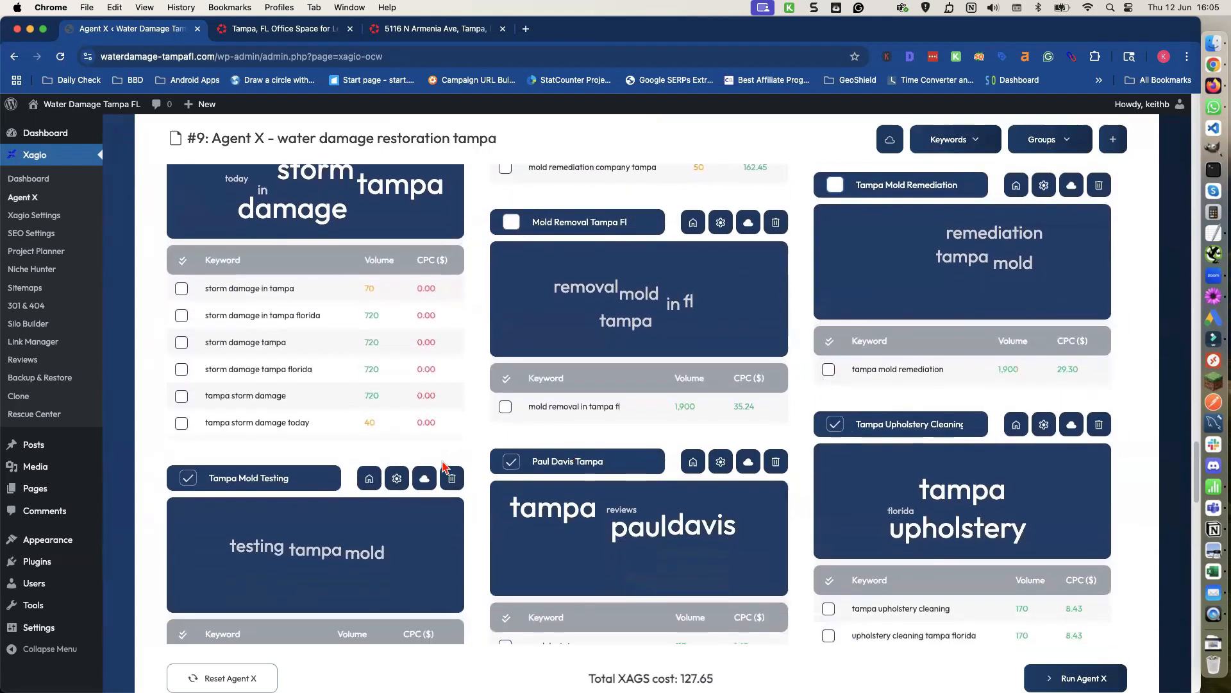
{"action": "scroll", "coordinate": [421, 461], "scroll_direction": "down", "scroll_amount": 3}
{"action": "left_click", "coordinate": [188, 408]}
{"action": "scroll", "coordinate": [273, 454], "scroll_direction": "down", "scroll_amount": 3}
{"action": "scroll", "coordinate": [272, 454], "scroll_direction": "down", "scroll_amount": 3}
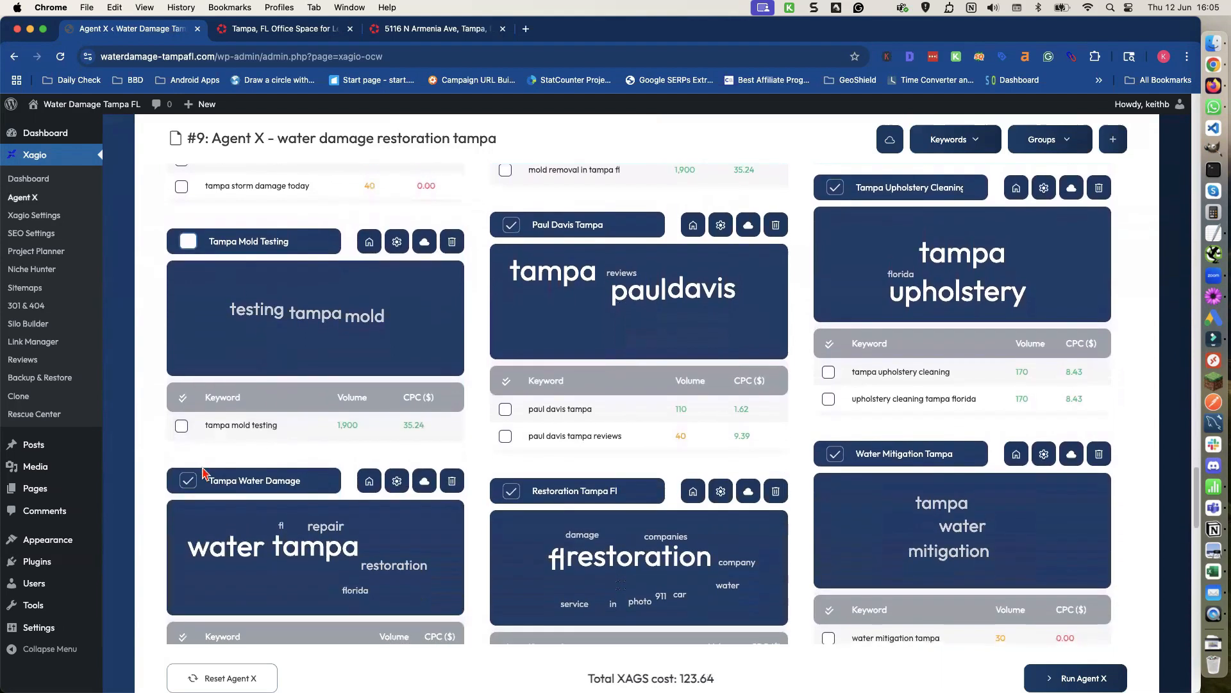
{"action": "left_click", "coordinate": [189, 481]}
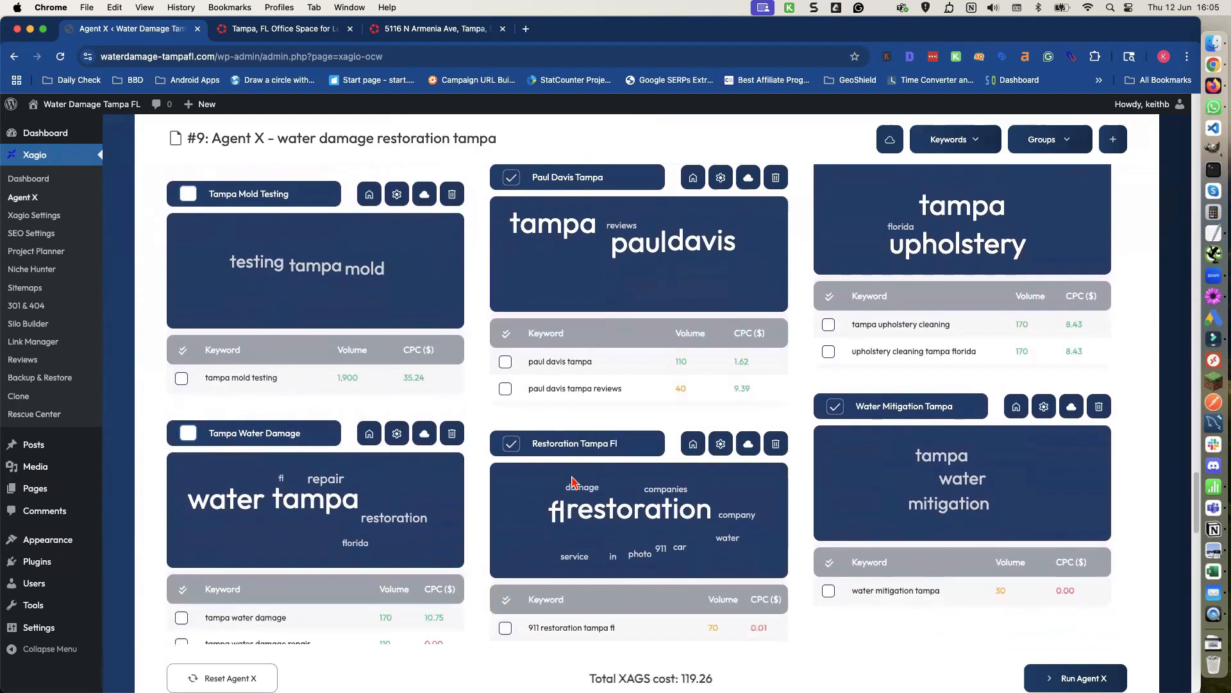
Deselect the Water Mitigation Tampa keyword group.
{"action": "scroll", "coordinate": [574, 481], "scroll_direction": "down", "scroll_amount": 4}
{"action": "scroll", "coordinate": [574, 481], "scroll_direction": "down", "scroll_amount": 1}
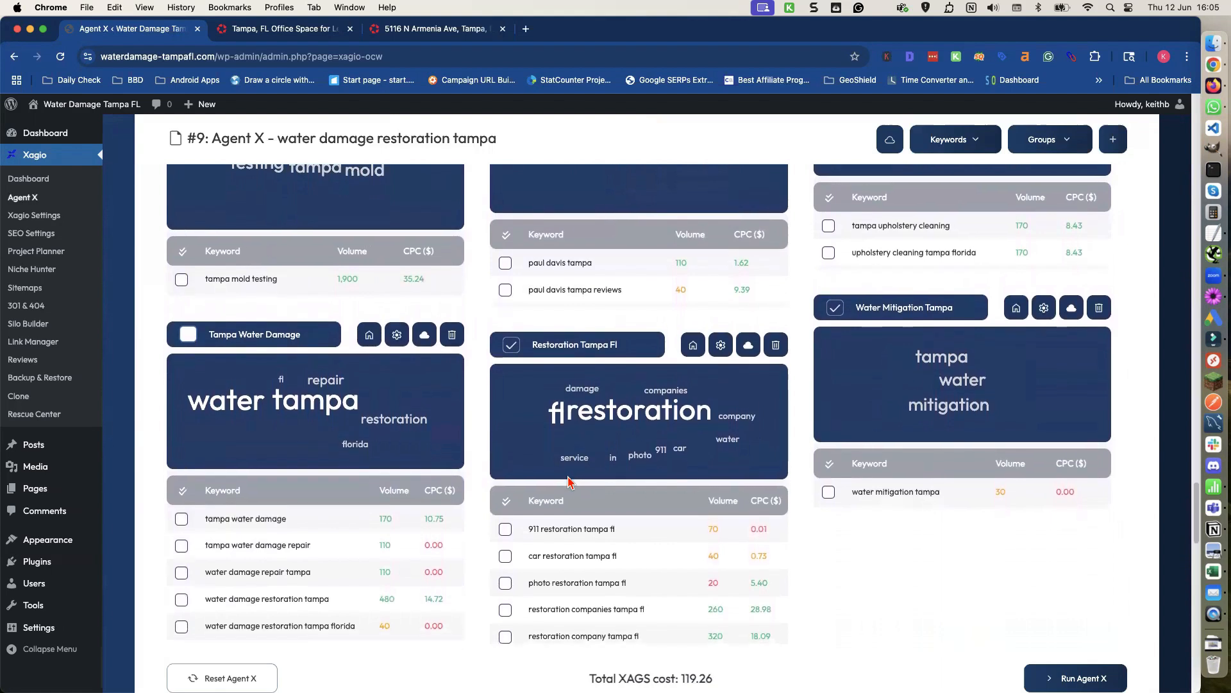
{"action": "scroll", "coordinate": [564, 481], "scroll_direction": "down", "scroll_amount": 3}
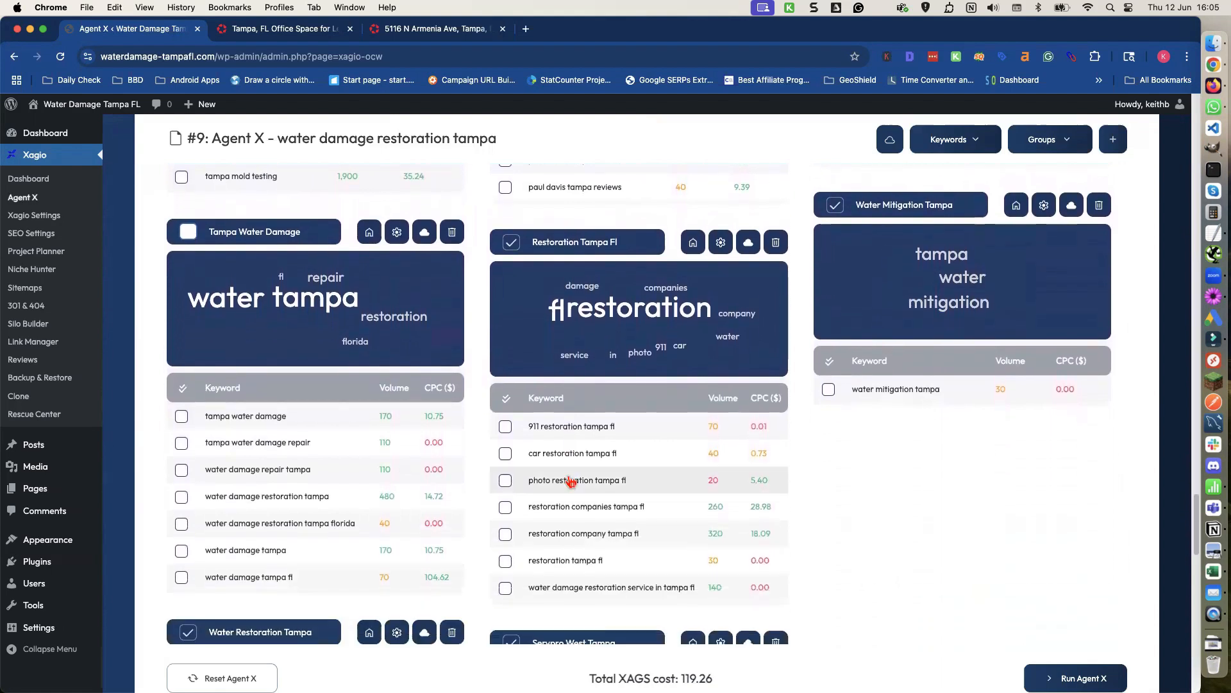
{"action": "scroll", "coordinate": [585, 475], "scroll_direction": "up", "scroll_amount": 2}
{"action": "left_click", "coordinate": [835, 270]}
Deselect the Tampa Bay Mold and Water Restoration Tampa keyword groups.
{"action": "scroll", "coordinate": [674, 359], "scroll_direction": "down", "scroll_amount": 3}
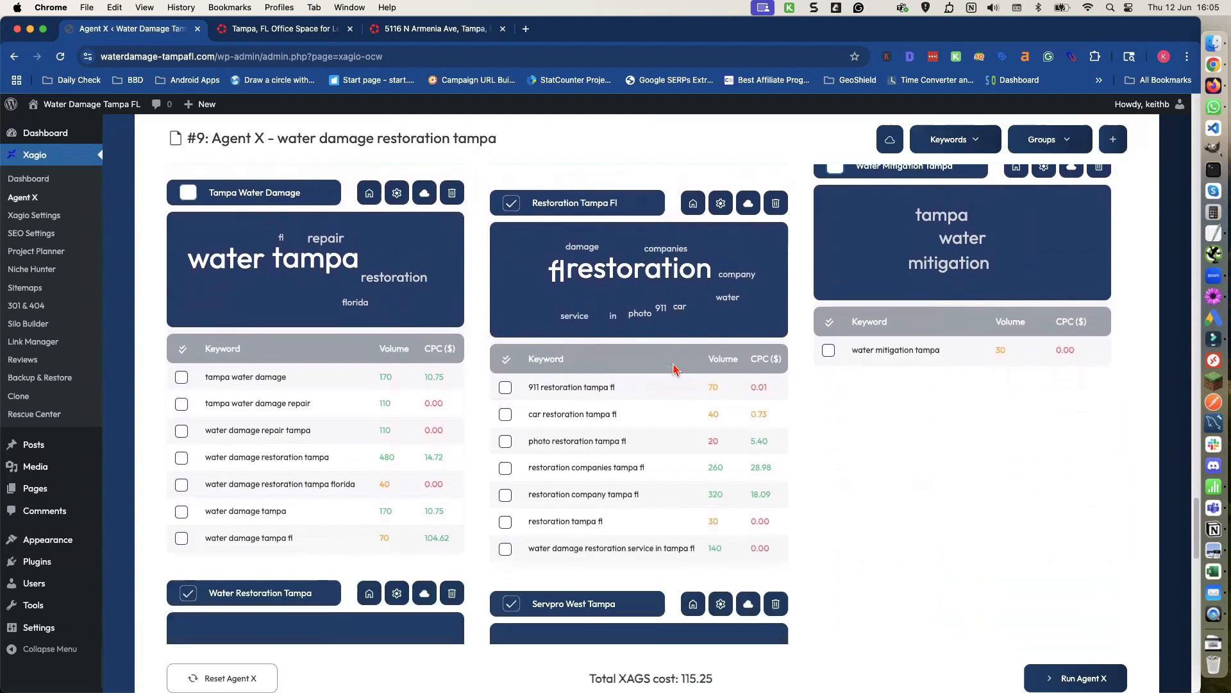
{"action": "scroll", "coordinate": [673, 366], "scroll_direction": "down", "scroll_amount": 6}
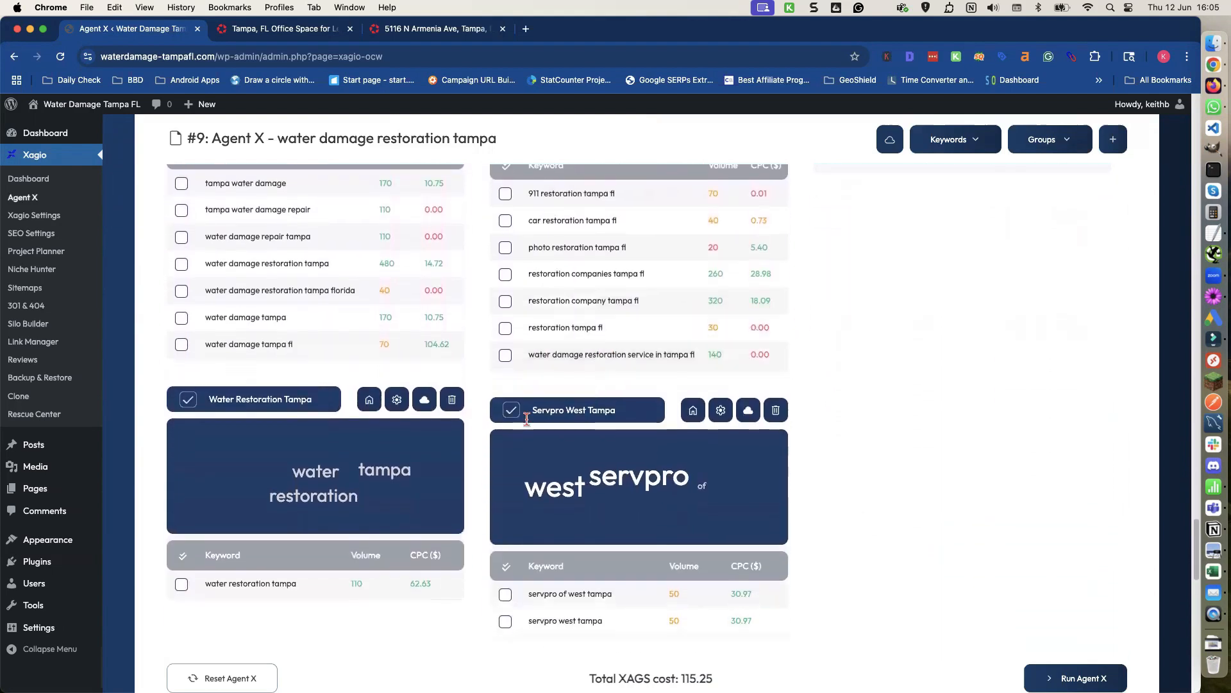
{"action": "scroll", "coordinate": [214, 448], "scroll_direction": "down", "scroll_amount": 2}
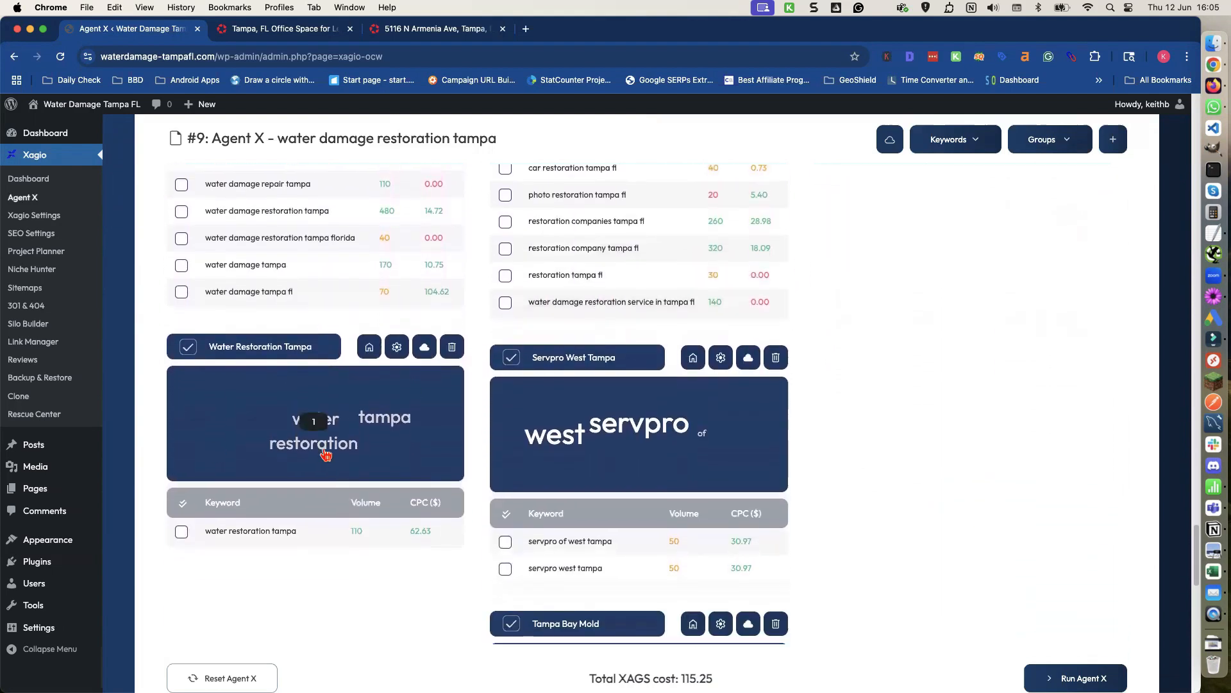
{"action": "scroll", "coordinate": [326, 455], "scroll_direction": "down", "scroll_amount": 10}
{"action": "scroll", "coordinate": [384, 459], "scroll_direction": "down", "scroll_amount": 9}
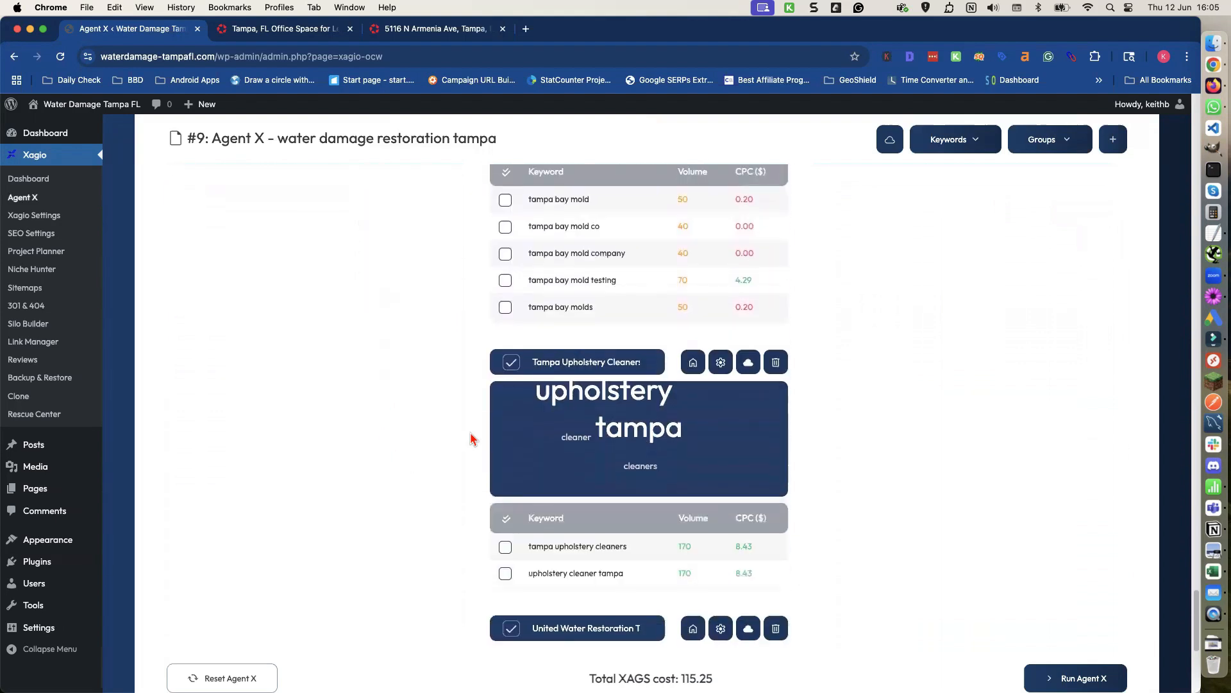
{"action": "scroll", "coordinate": [410, 392], "scroll_direction": "up", "scroll_amount": 7}
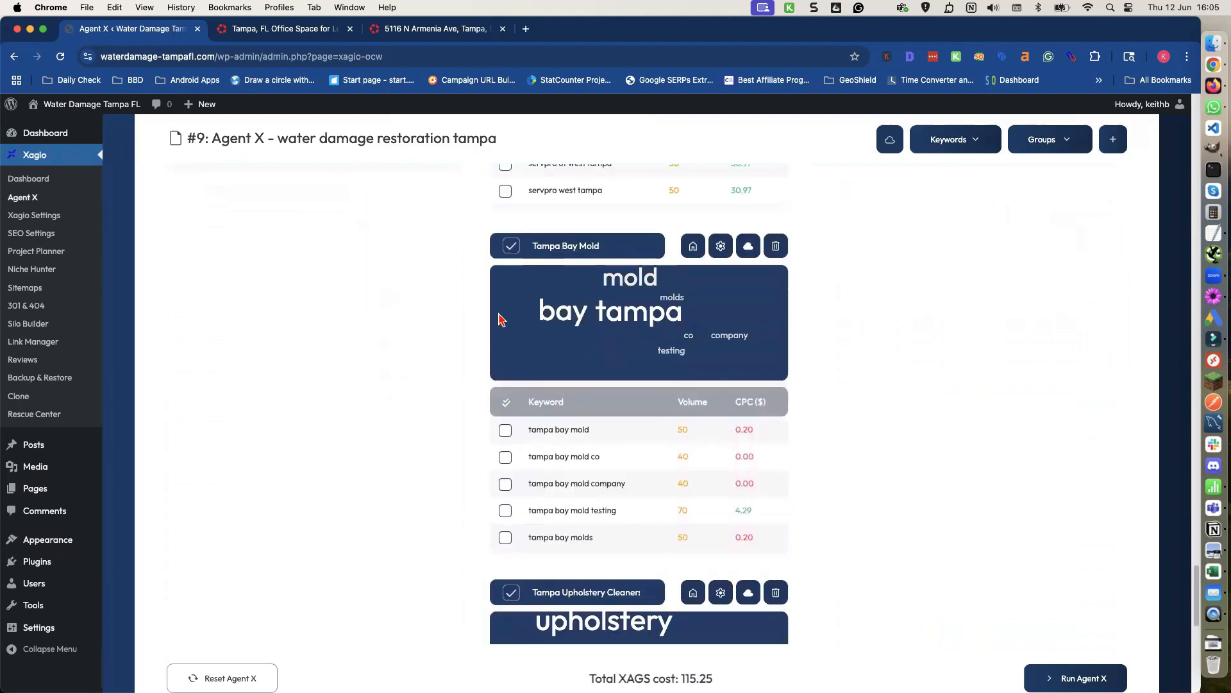
{"action": "left_click", "coordinate": [511, 247]}
{"action": "scroll", "coordinate": [459, 346], "scroll_direction": "up", "scroll_amount": 9}
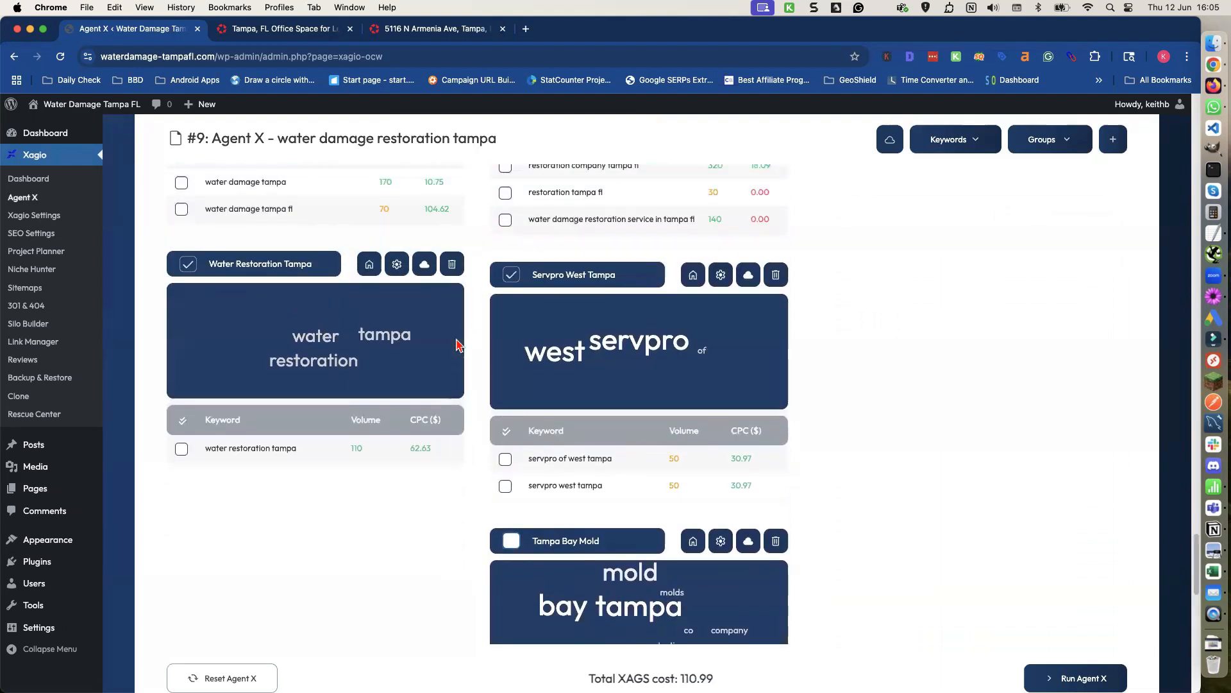
{"action": "left_click", "coordinate": [187, 264]}
Scroll through the keyword groups to review which ones remain selected.
{"action": "scroll", "coordinate": [273, 321], "scroll_direction": "up", "scroll_amount": 10}
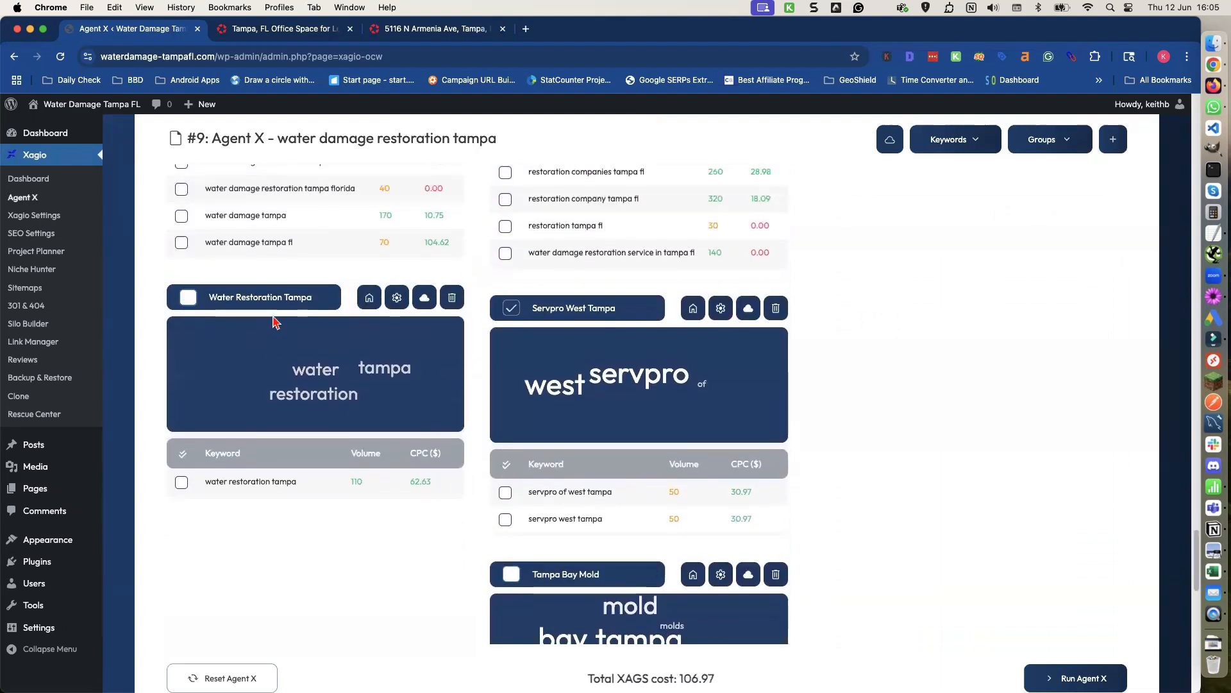
{"action": "scroll", "coordinate": [272, 321], "scroll_direction": "up", "scroll_amount": 1}
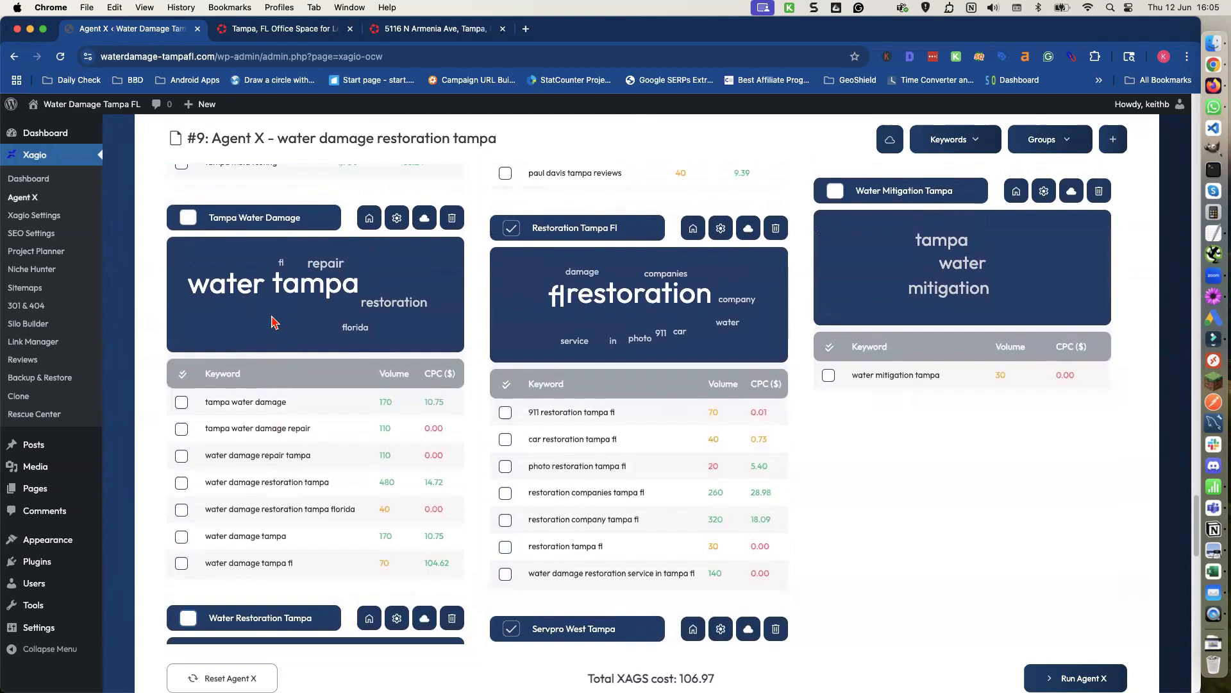
{"action": "scroll", "coordinate": [274, 320], "scroll_direction": "down", "scroll_amount": 20}
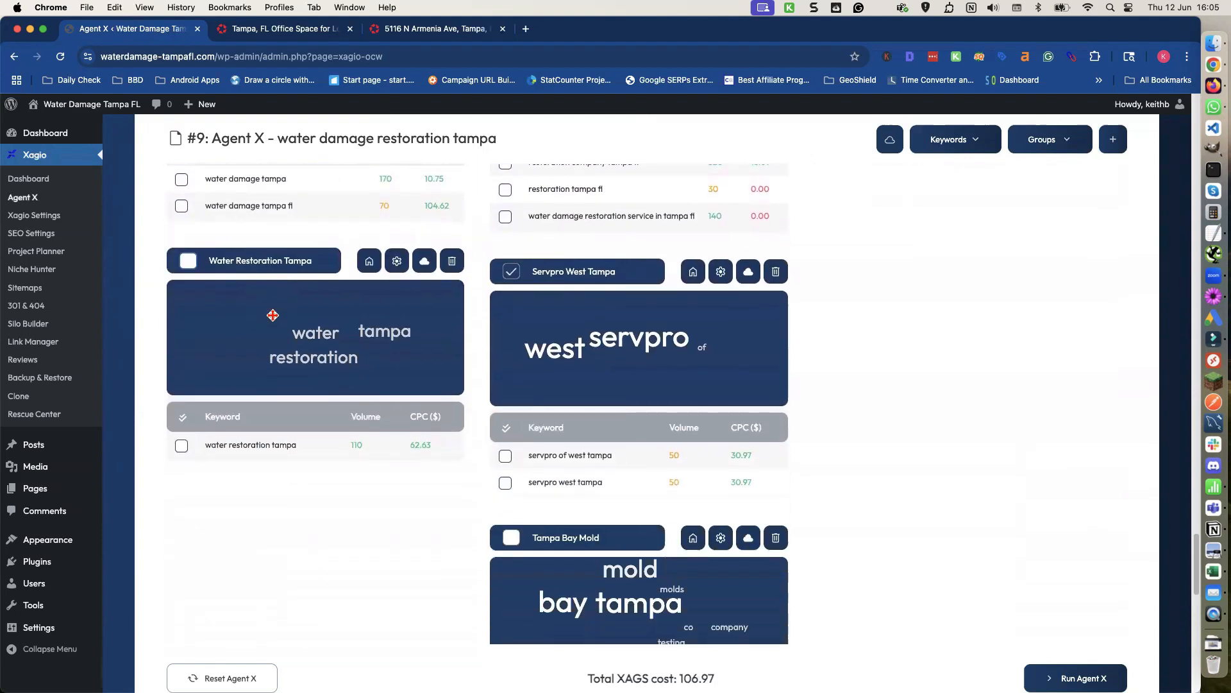
{"action": "scroll", "coordinate": [274, 322], "scroll_direction": "down", "scroll_amount": 10}
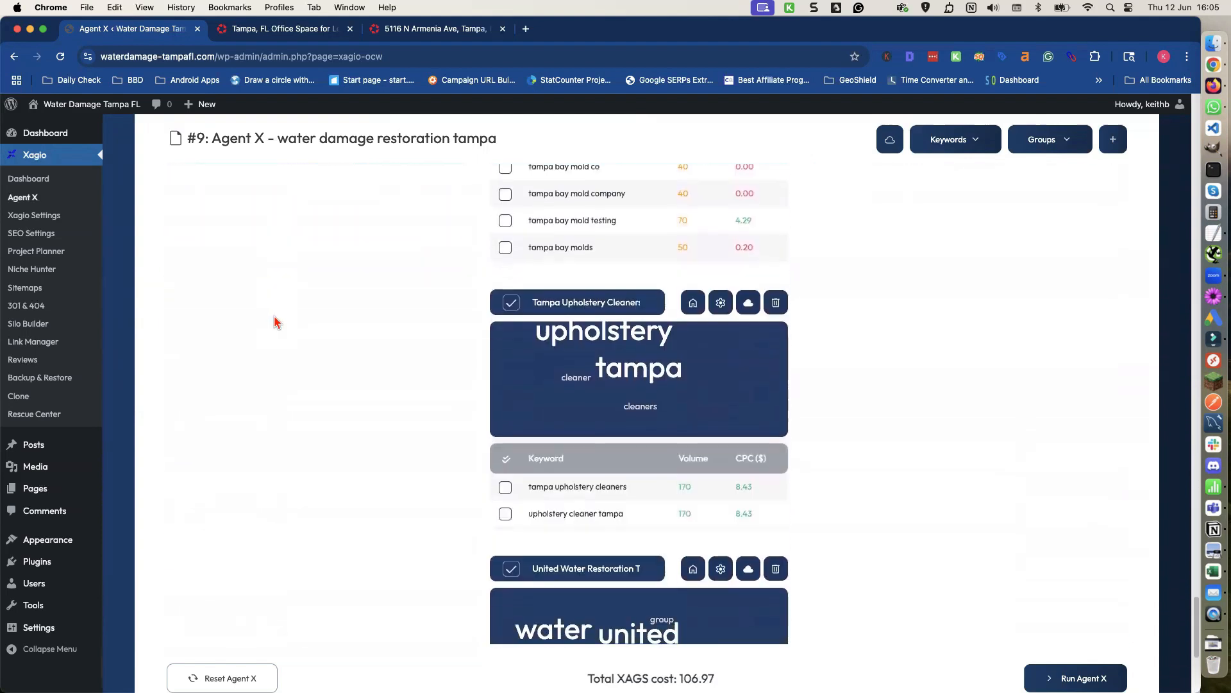
{"action": "scroll", "coordinate": [275, 322], "scroll_direction": "down", "scroll_amount": 2}
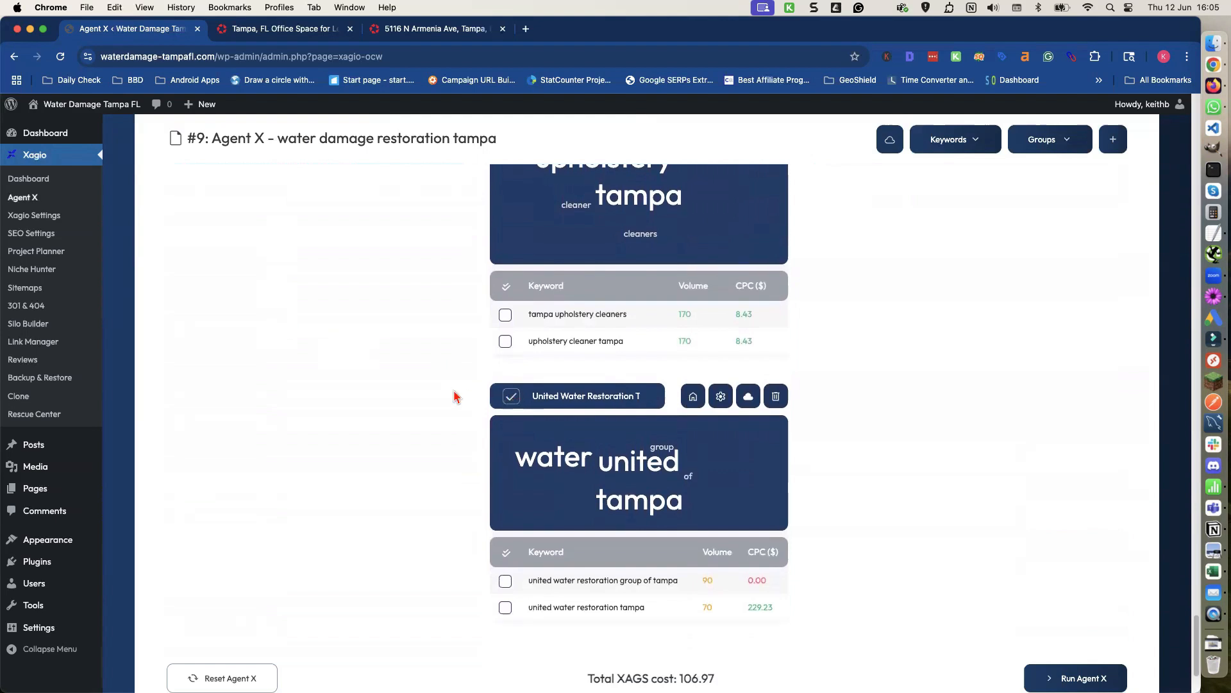
{"action": "scroll", "coordinate": [454, 396], "scroll_direction": "down", "scroll_amount": 3}
{"action": "scroll", "coordinate": [453, 395], "scroll_direction": "up", "scroll_amount": 12}
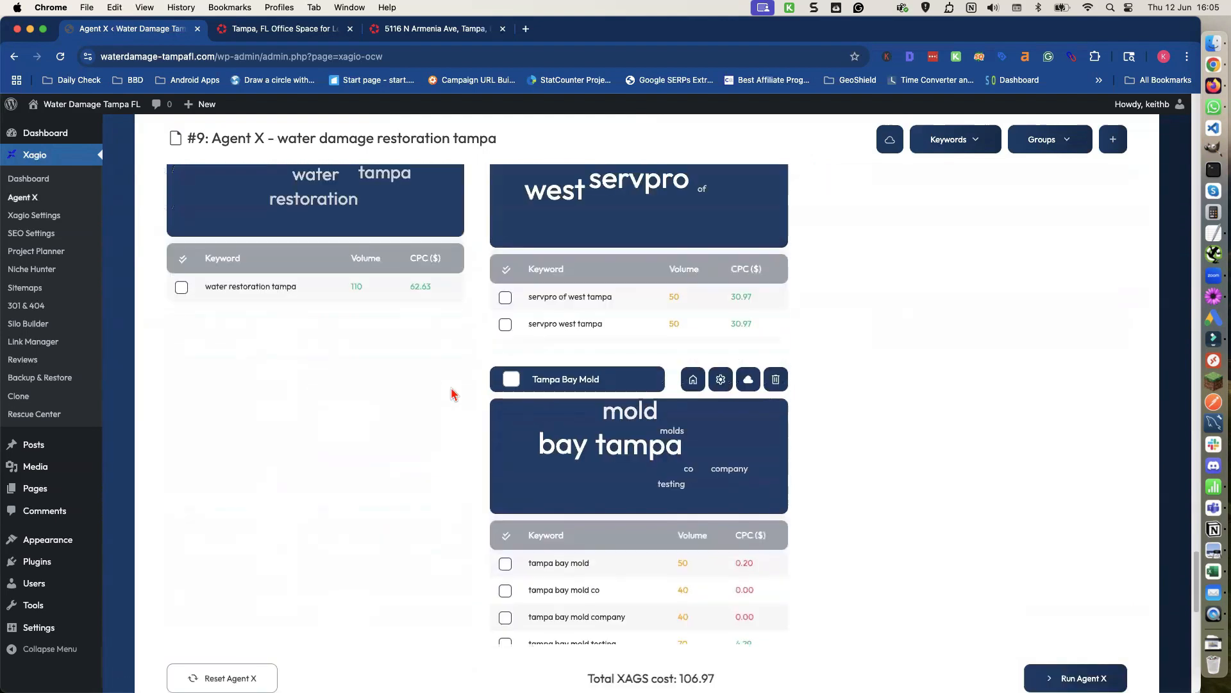
{"action": "scroll", "coordinate": [453, 396], "scroll_direction": "up", "scroll_amount": 1}
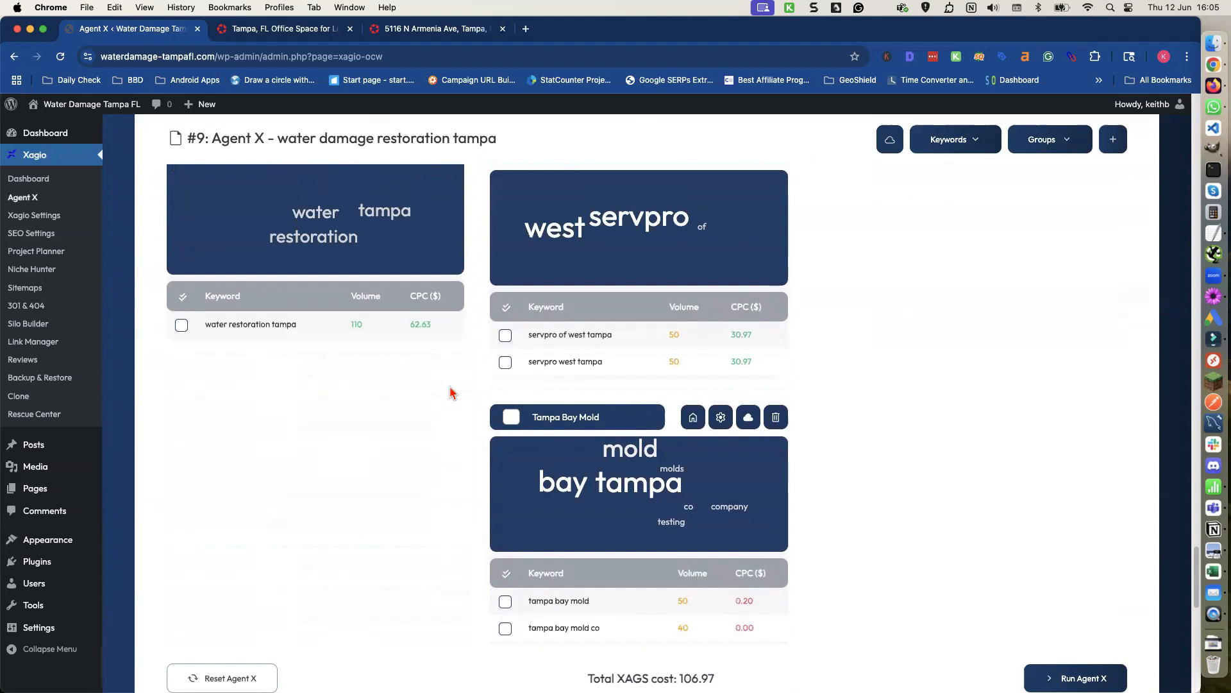
{"action": "scroll", "coordinate": [451, 392], "scroll_direction": "up", "scroll_amount": 1}
{"action": "scroll", "coordinate": [449, 388], "scroll_direction": "up", "scroll_amount": 2}
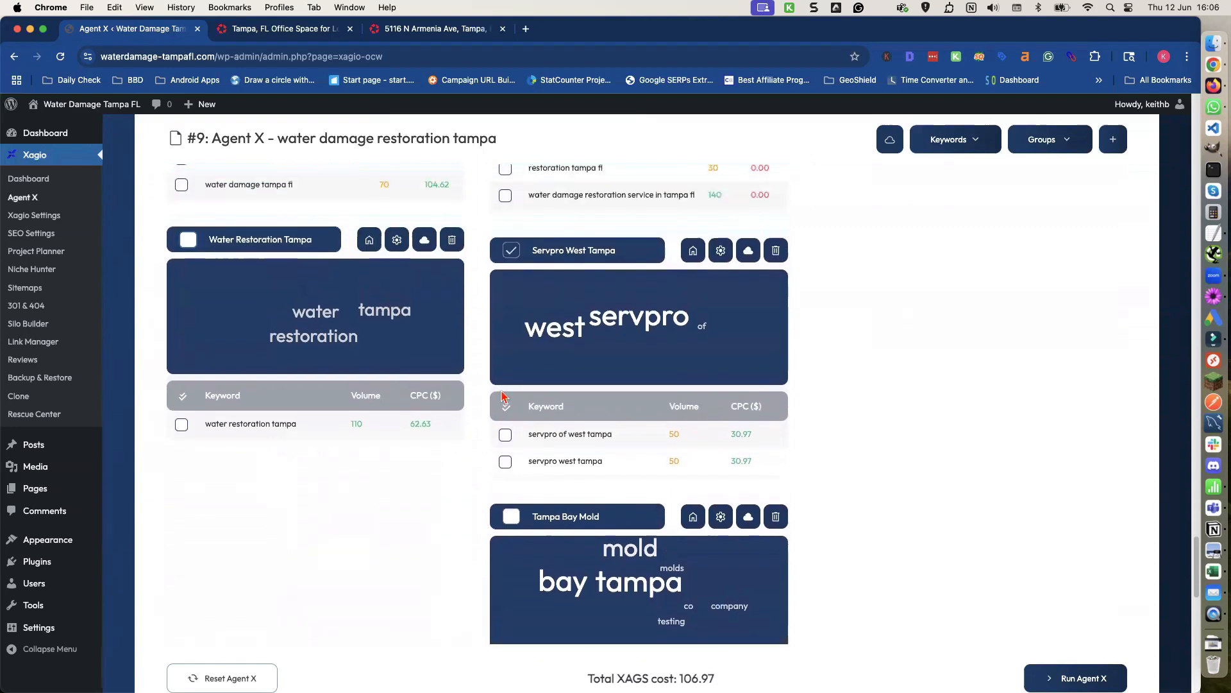
{"action": "scroll", "coordinate": [440, 520], "scroll_direction": "up", "scroll_amount": 10}
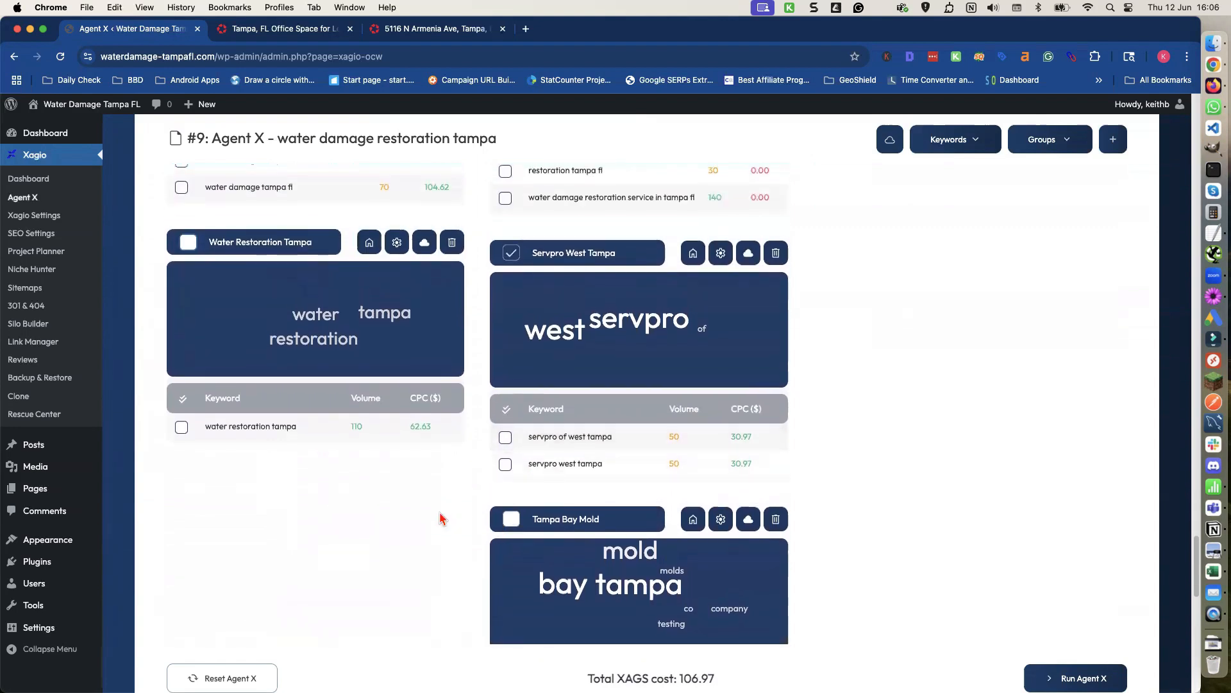
{"action": "scroll", "coordinate": [440, 519], "scroll_direction": "up", "scroll_amount": 15}
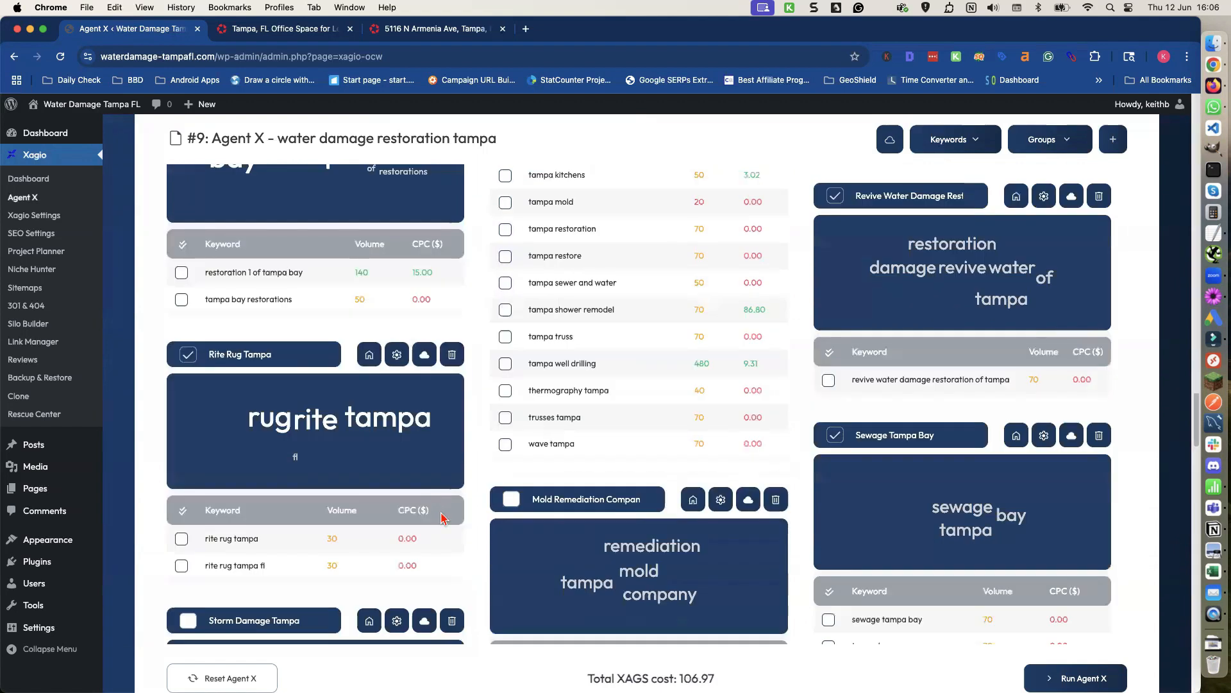
{"action": "left_click", "coordinate": [1065, 145]}
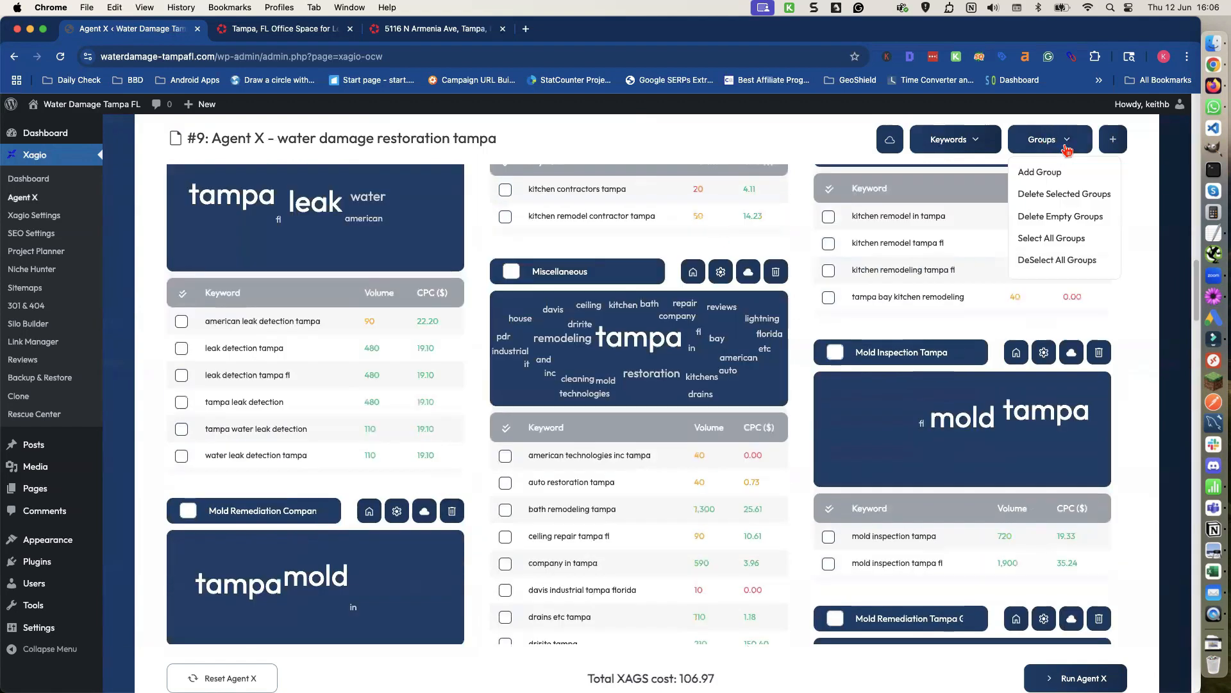
{"action": "left_click", "coordinate": [1047, 195]}
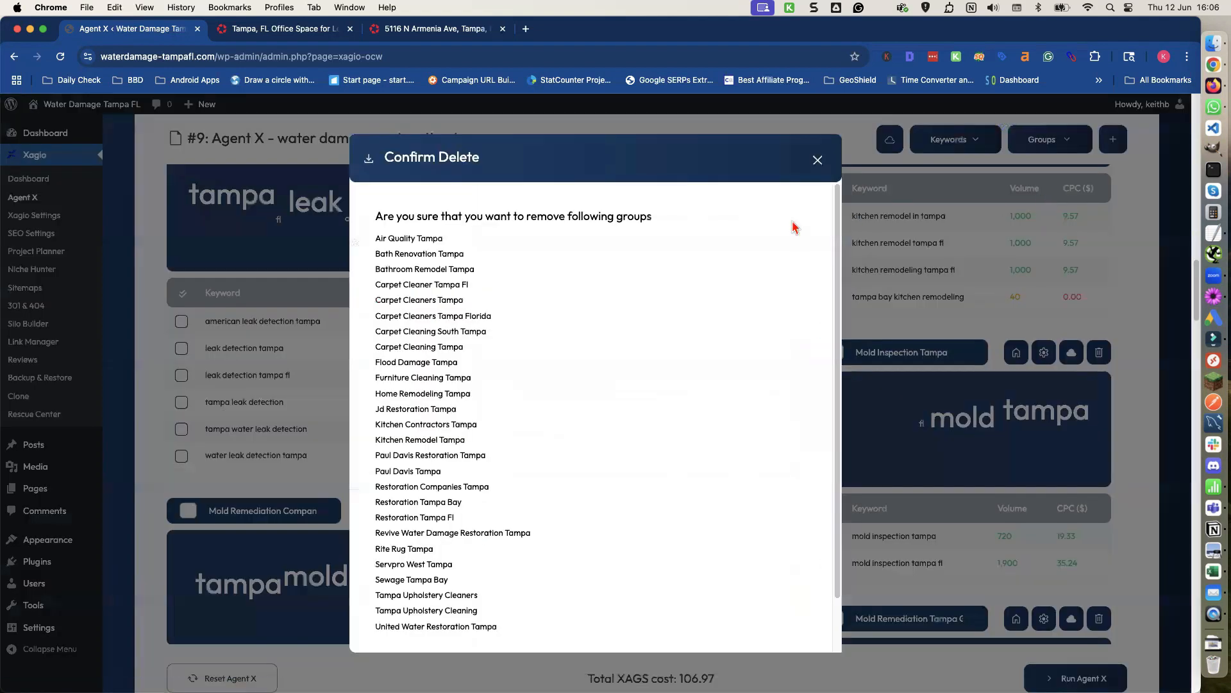
{"action": "scroll", "coordinate": [649, 254], "scroll_direction": "down", "scroll_amount": 2}
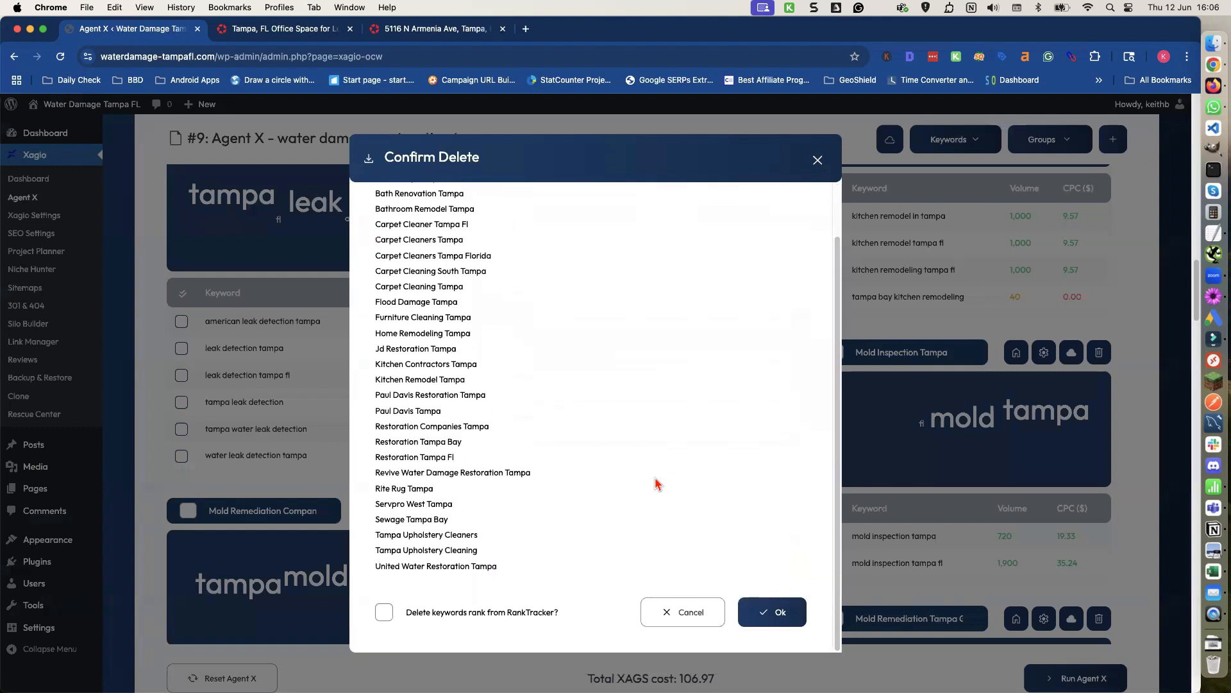
{"action": "scroll", "coordinate": [635, 436], "scroll_direction": "up", "scroll_amount": 2}
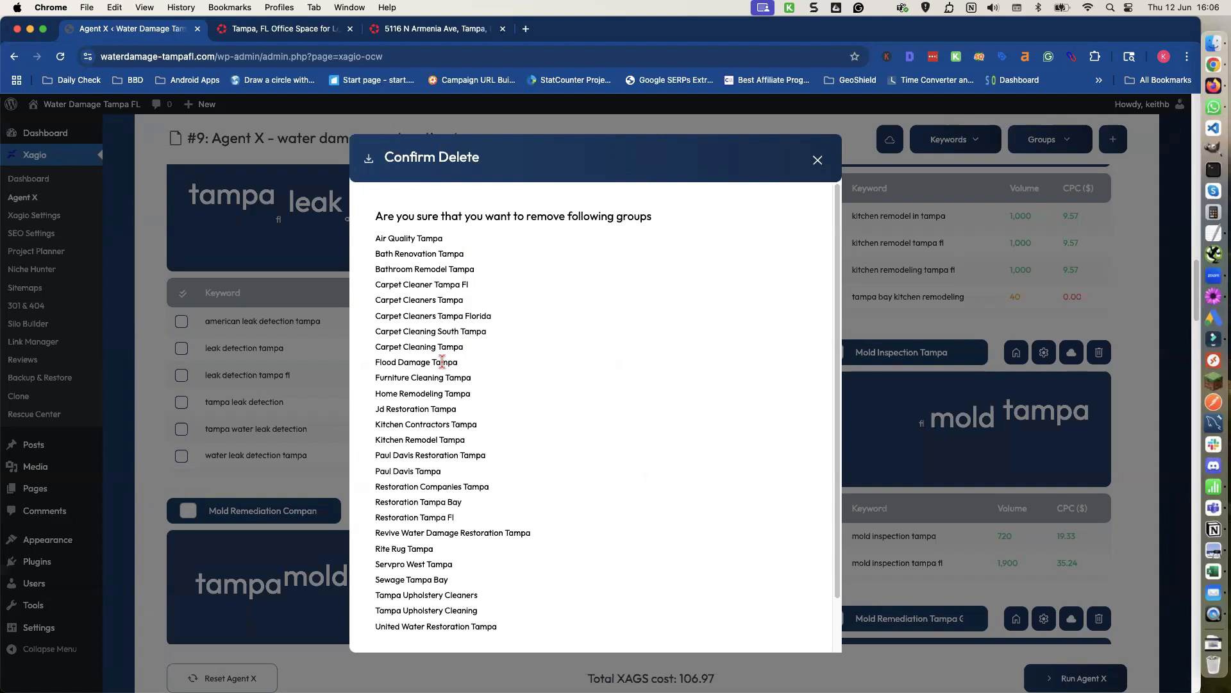
{"action": "left_click", "coordinate": [818, 160]}
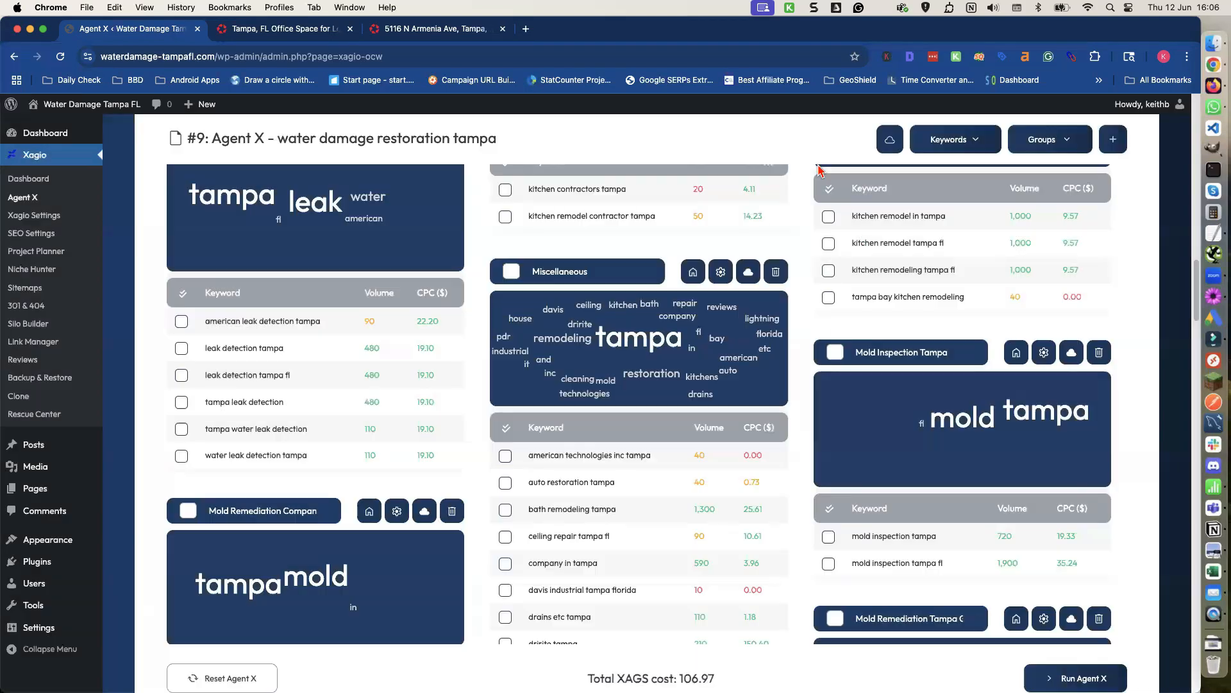
{"action": "scroll", "coordinate": [689, 294], "scroll_direction": "down", "scroll_amount": 1}
{"action": "scroll", "coordinate": [561, 368], "scroll_direction": "up", "scroll_amount": 10}
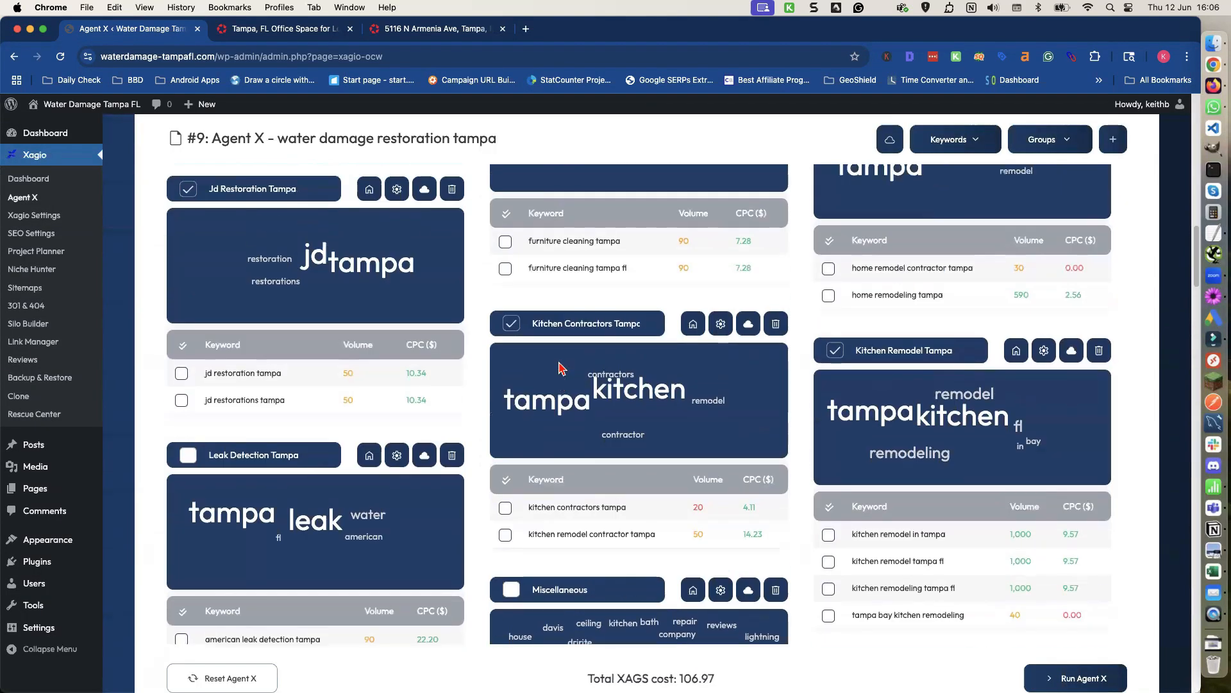
Deselect the Flood Damage Tampa keyword group.
{"action": "scroll", "coordinate": [561, 369], "scroll_direction": "up", "scroll_amount": 5}
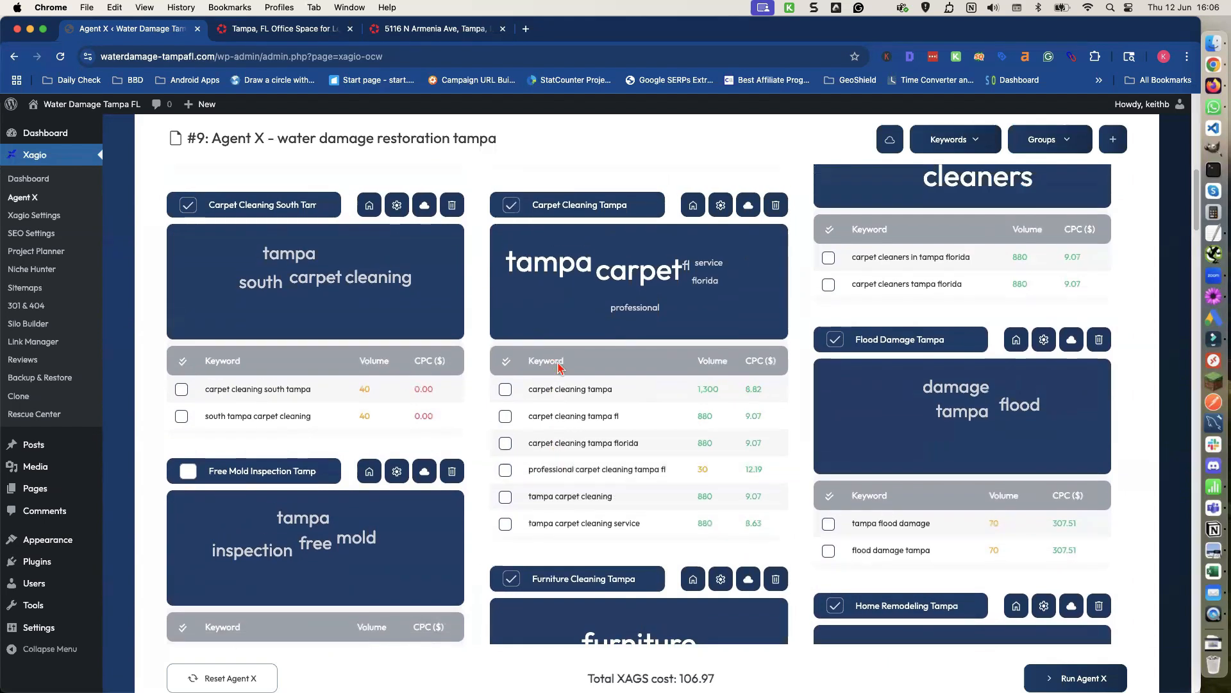
{"action": "scroll", "coordinate": [559, 367], "scroll_direction": "up", "scroll_amount": 1}
{"action": "left_click", "coordinate": [833, 354]}
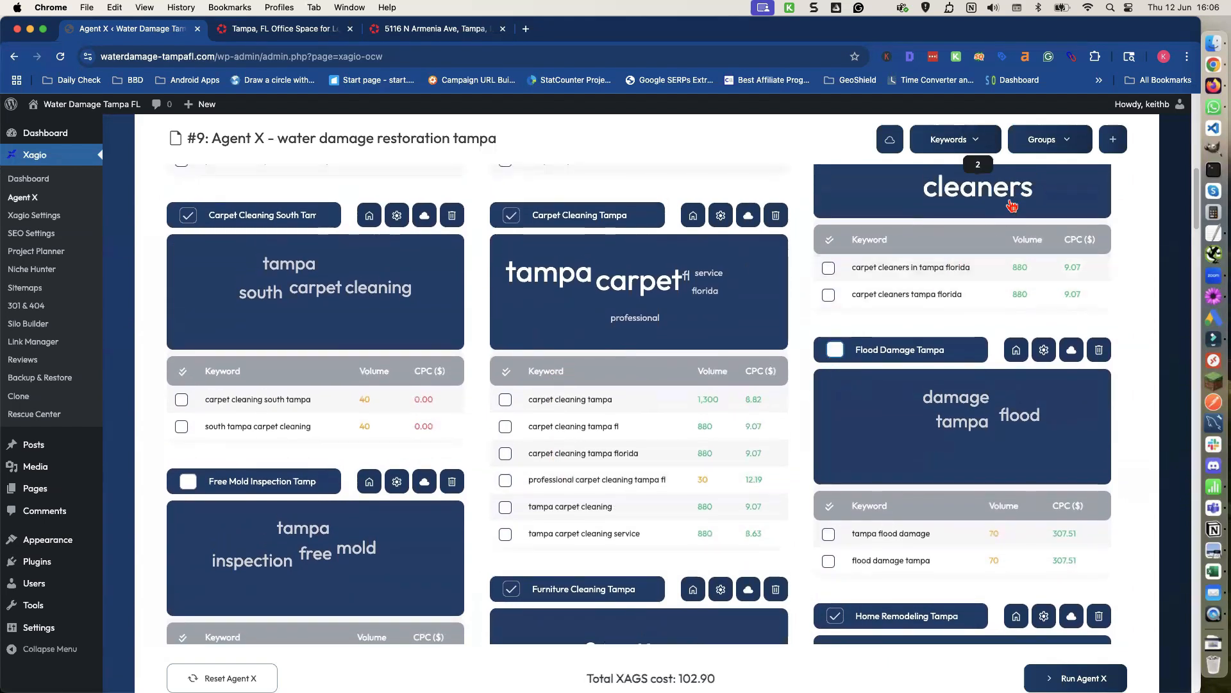
Delete all selected keyword groups, leaving RankTracker keywords untouched.
{"action": "left_click", "coordinate": [1068, 140]}
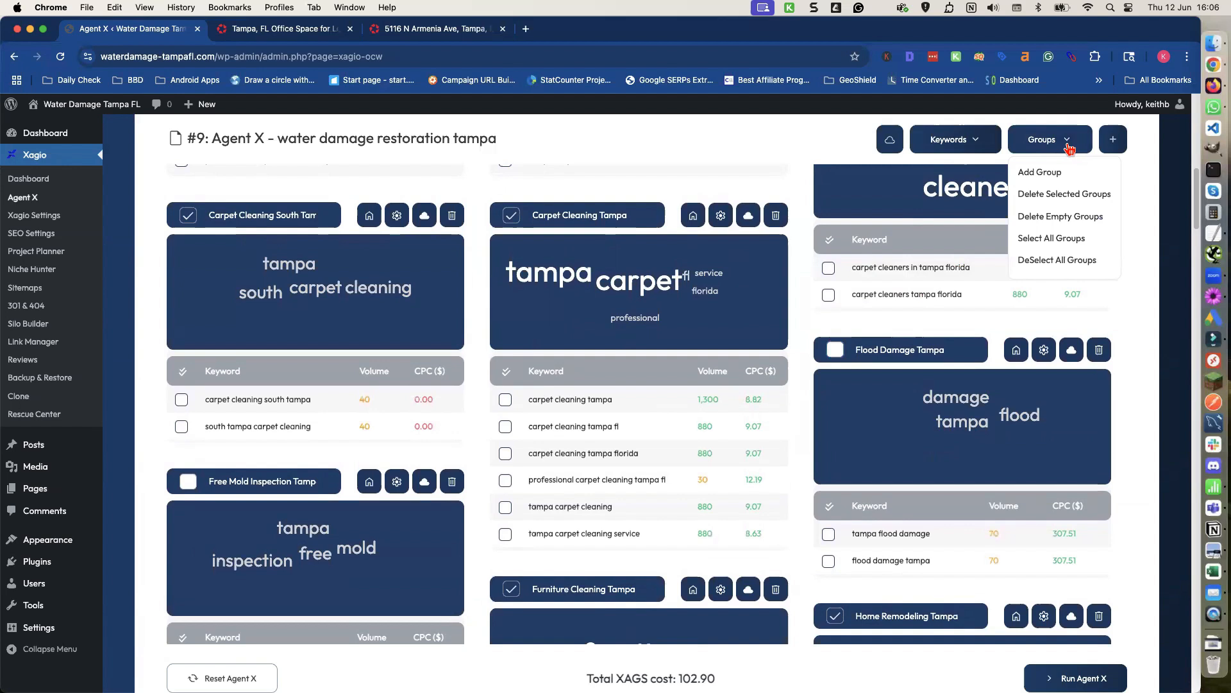
{"action": "left_click", "coordinate": [1047, 196]}
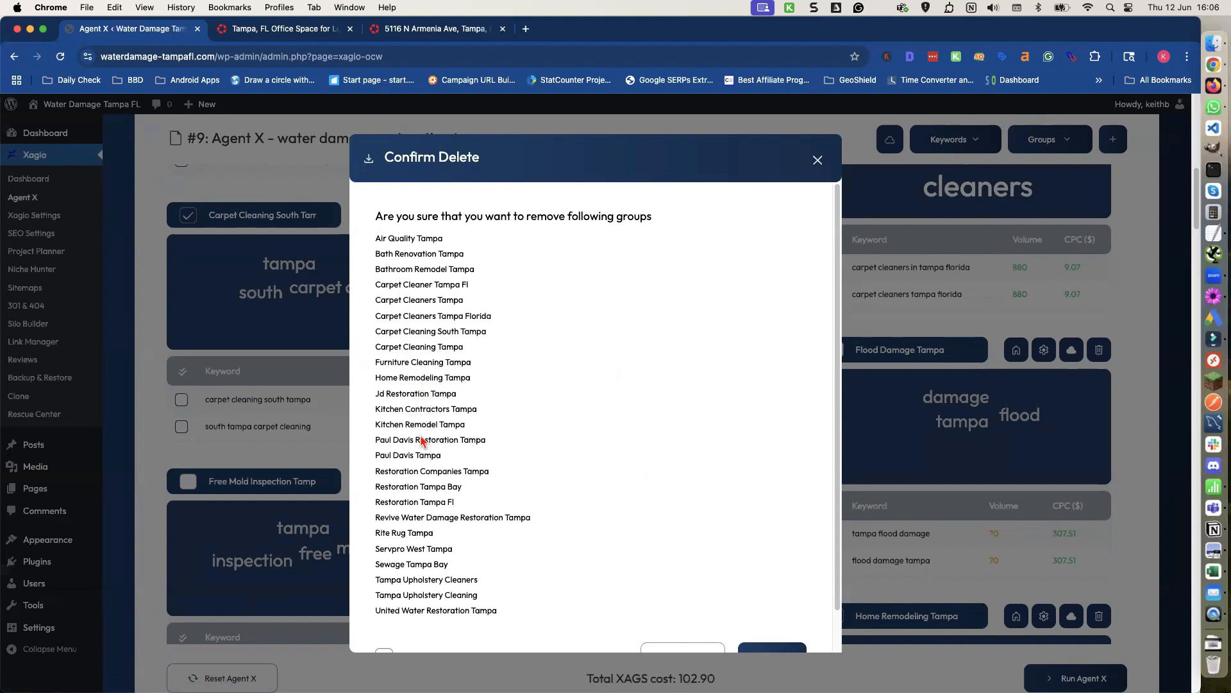
{"action": "scroll", "coordinate": [408, 440], "scroll_direction": "down", "scroll_amount": 2}
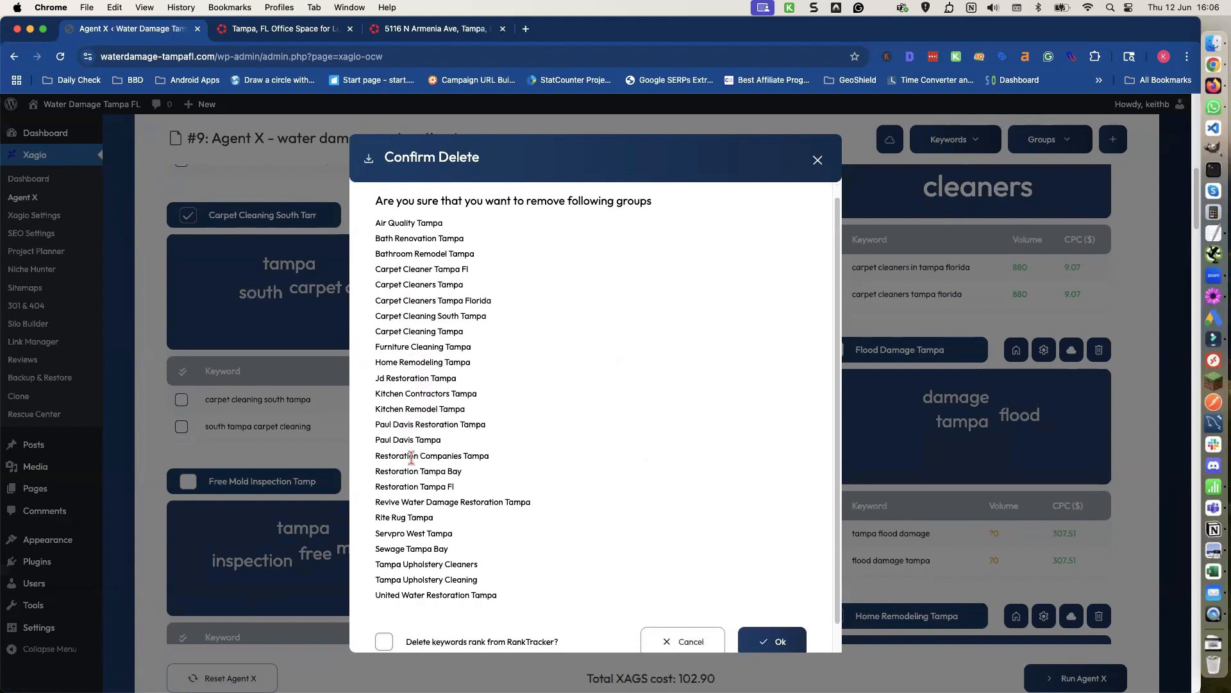
{"action": "scroll", "coordinate": [414, 481], "scroll_direction": "down", "scroll_amount": 2}
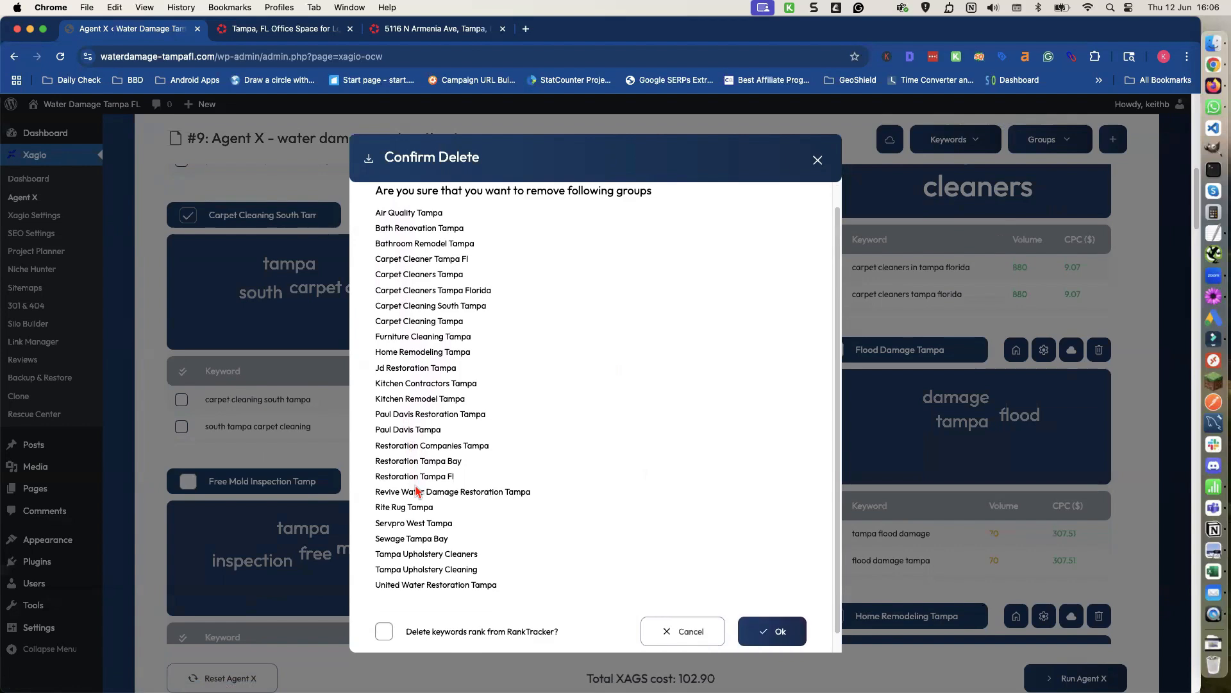
{"action": "scroll", "coordinate": [415, 482], "scroll_direction": "down", "scroll_amount": 2}
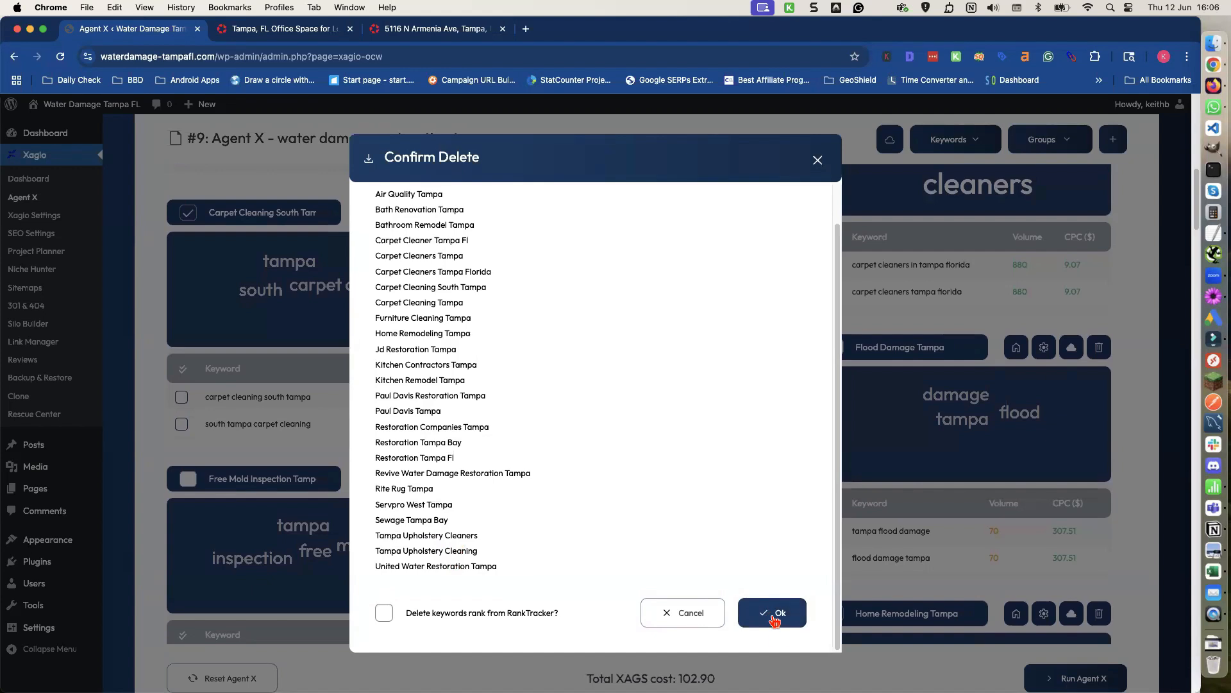
{"action": "left_click", "coordinate": [774, 618]}
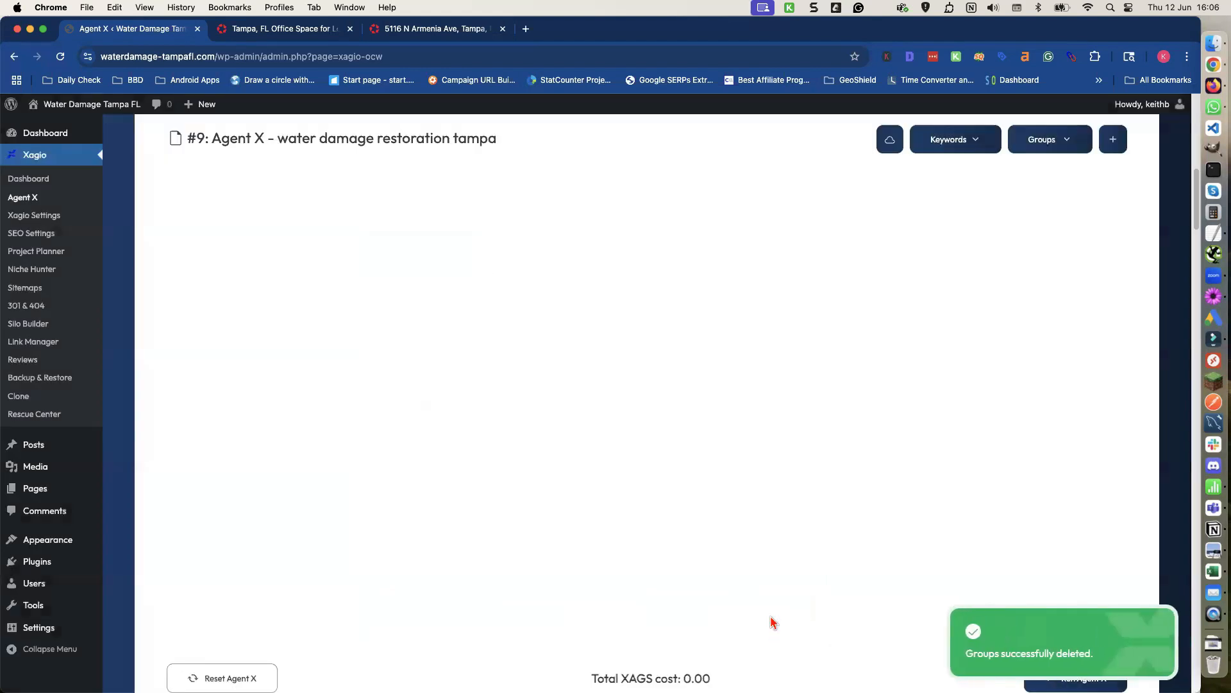
Move the 'free mold inspection tampa' keyword into the Mold Inspection Tampa group and delete the emptied Free Mold Inspection Tampa group.
{"action": "scroll", "coordinate": [769, 621], "scroll_direction": "up", "scroll_amount": 4}
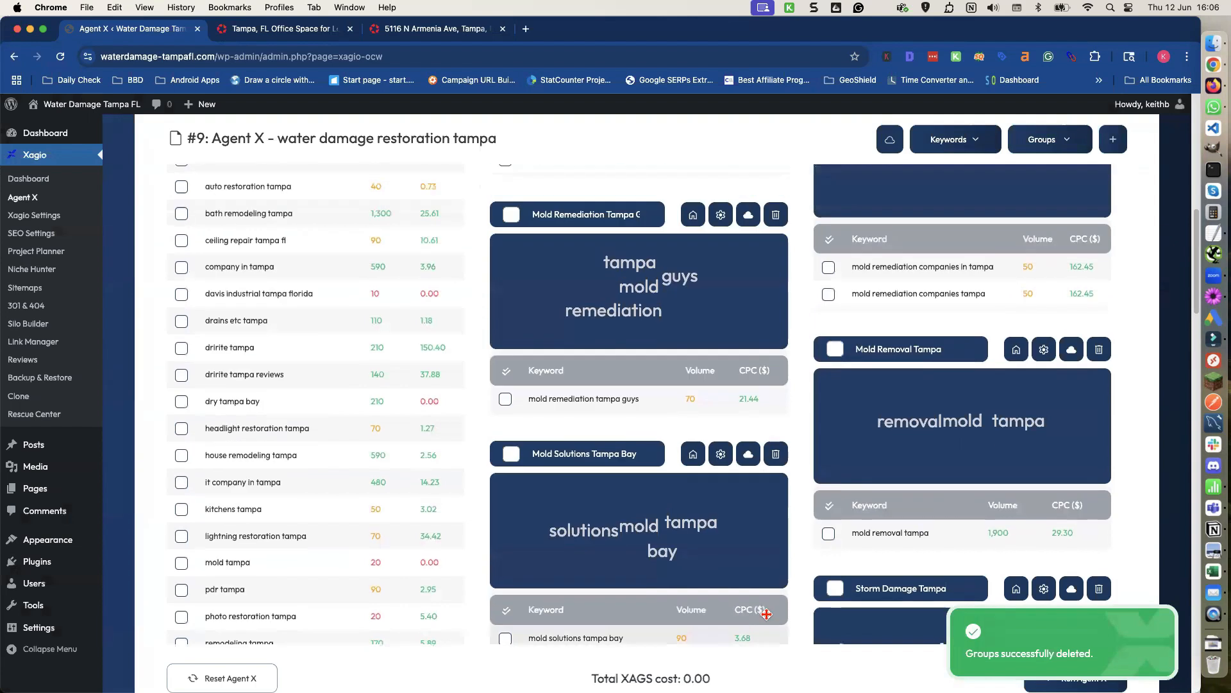
{"action": "scroll", "coordinate": [762, 619], "scroll_direction": "up", "scroll_amount": 7}
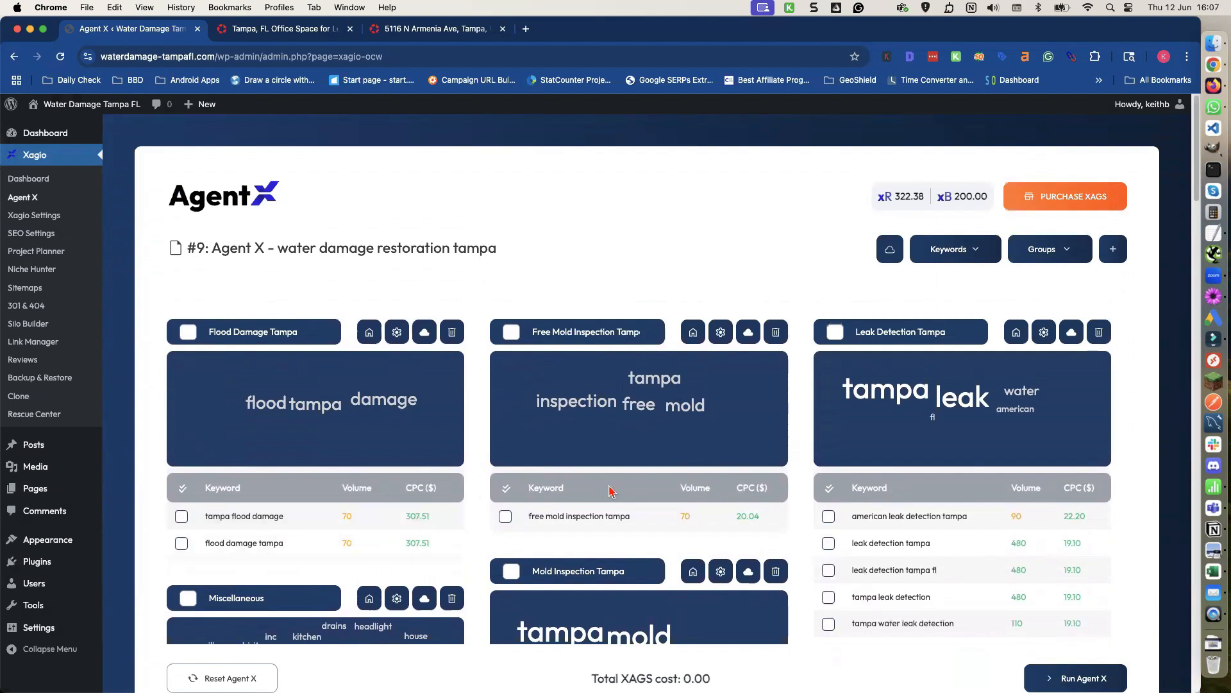
{"action": "scroll", "coordinate": [609, 493], "scroll_direction": "down", "scroll_amount": 3}
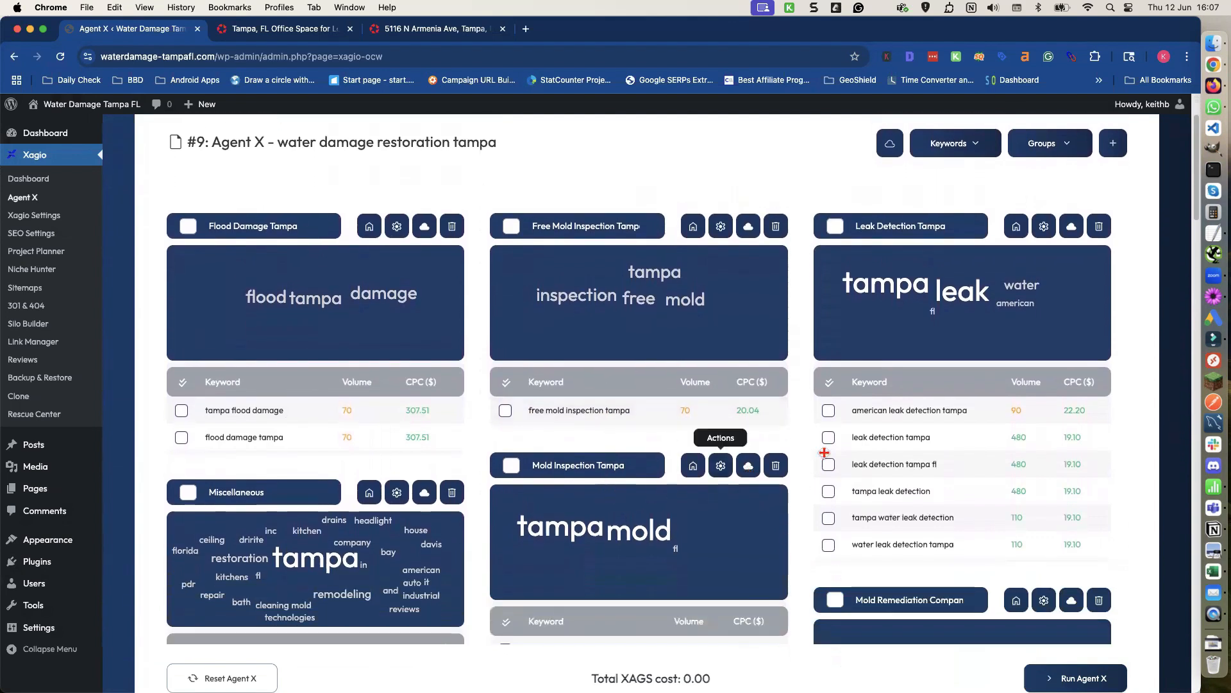
{"action": "scroll", "coordinate": [929, 443], "scroll_direction": "down", "scroll_amount": 2}
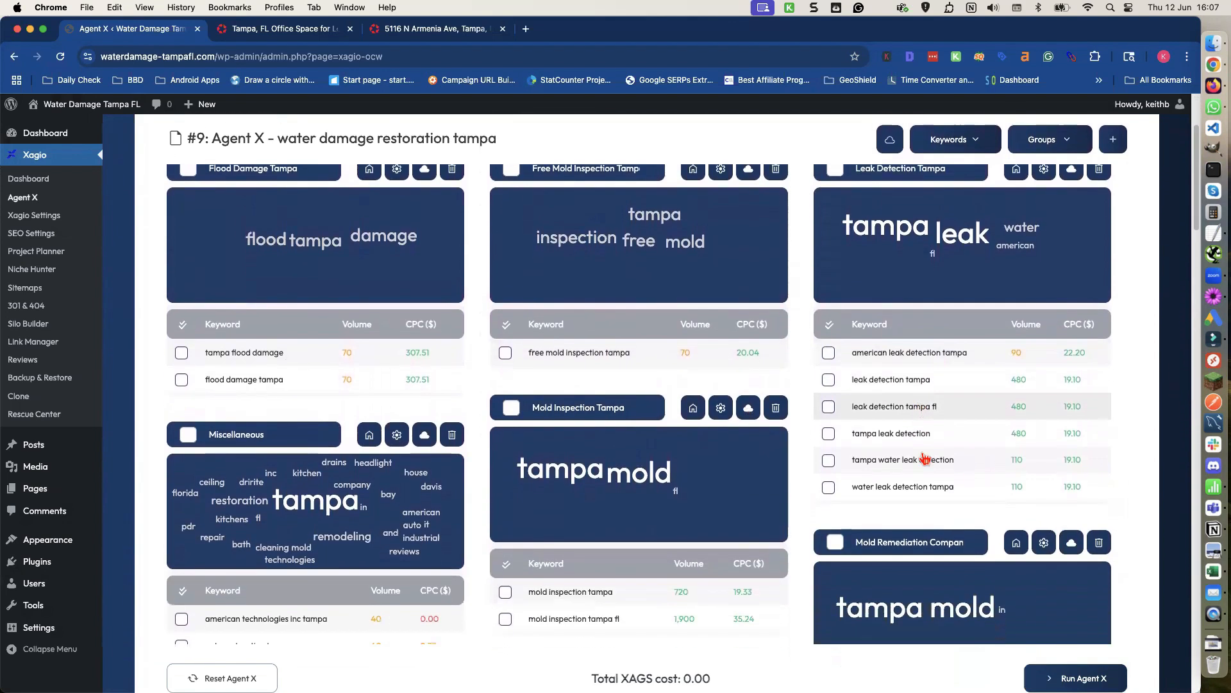
{"action": "scroll", "coordinate": [924, 456], "scroll_direction": "up", "scroll_amount": 2}
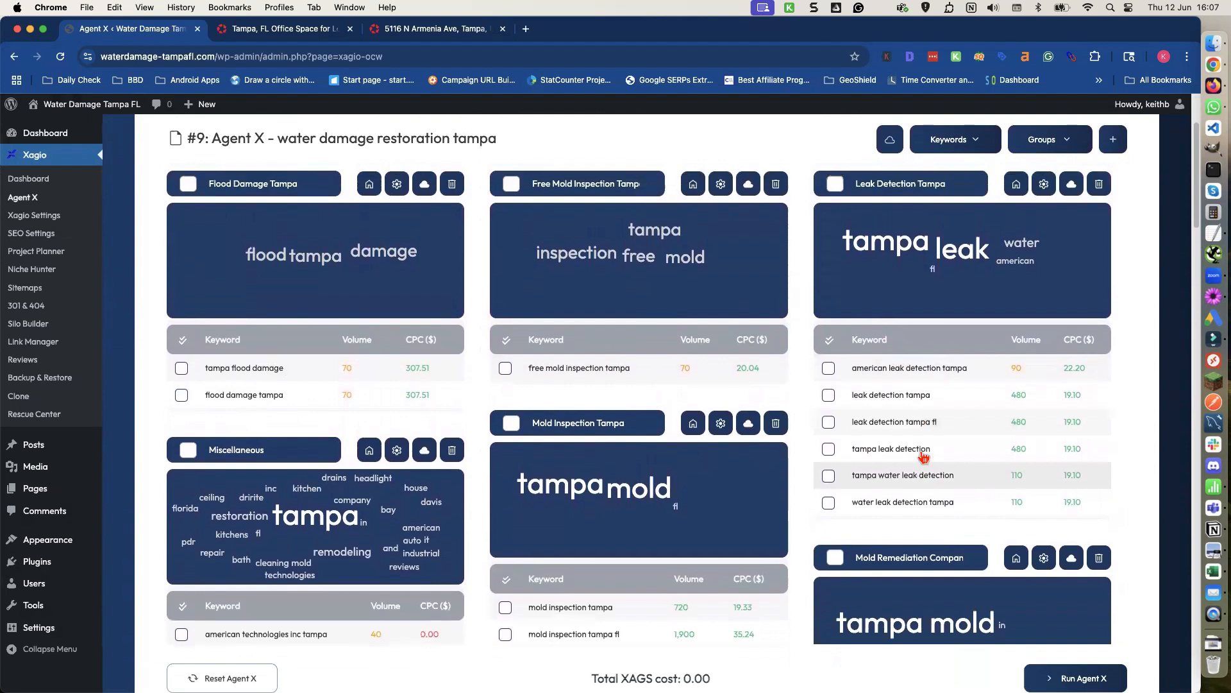
{"action": "scroll", "coordinate": [923, 454], "scroll_direction": "down", "scroll_amount": 1}
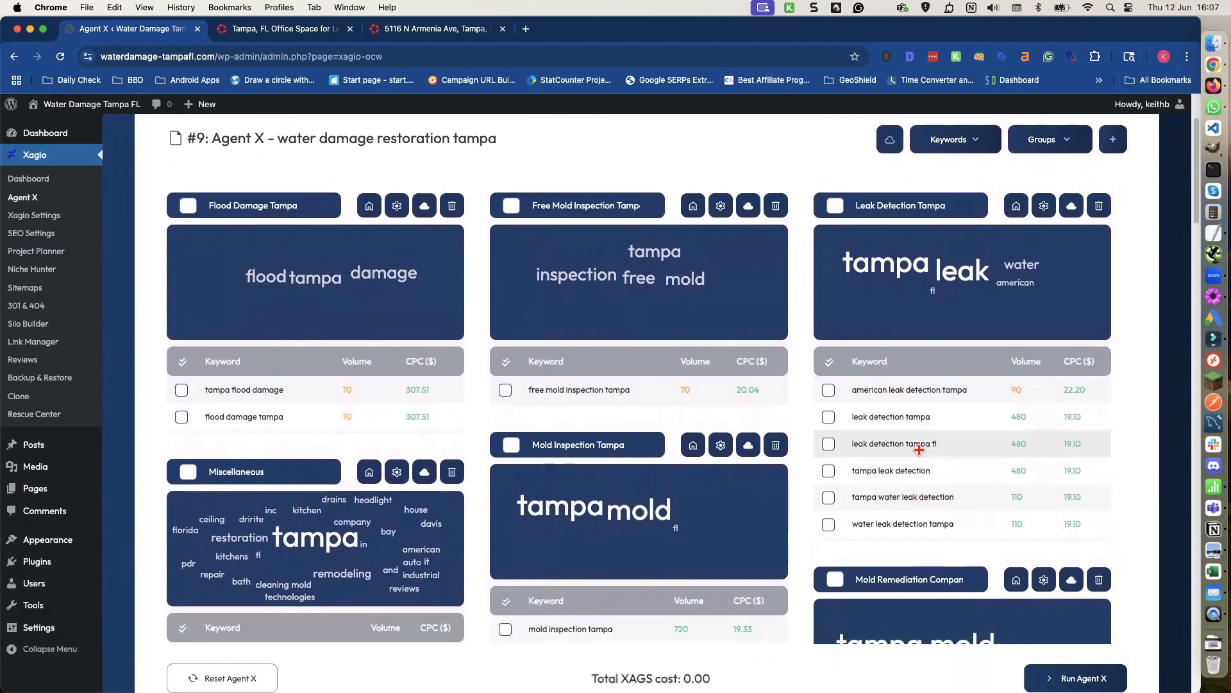
{"action": "left_click_drag", "start_coordinate": [638, 363], "coordinate": [537, 611]}
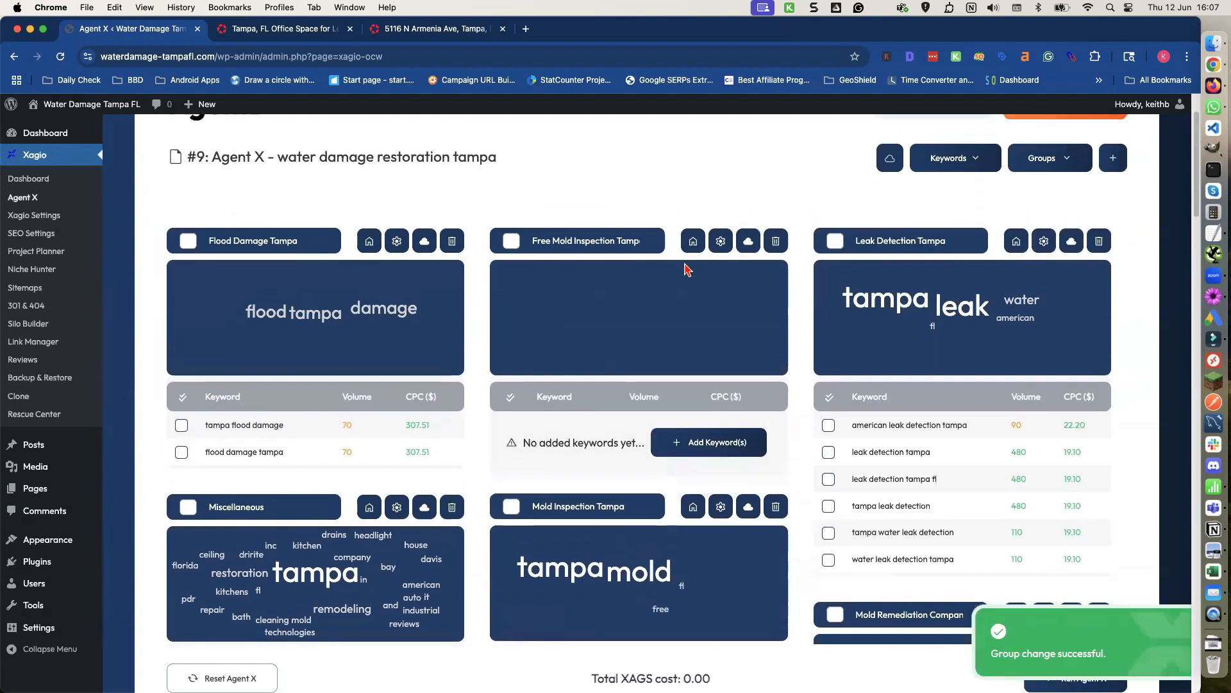
{"action": "left_click", "coordinate": [776, 243]}
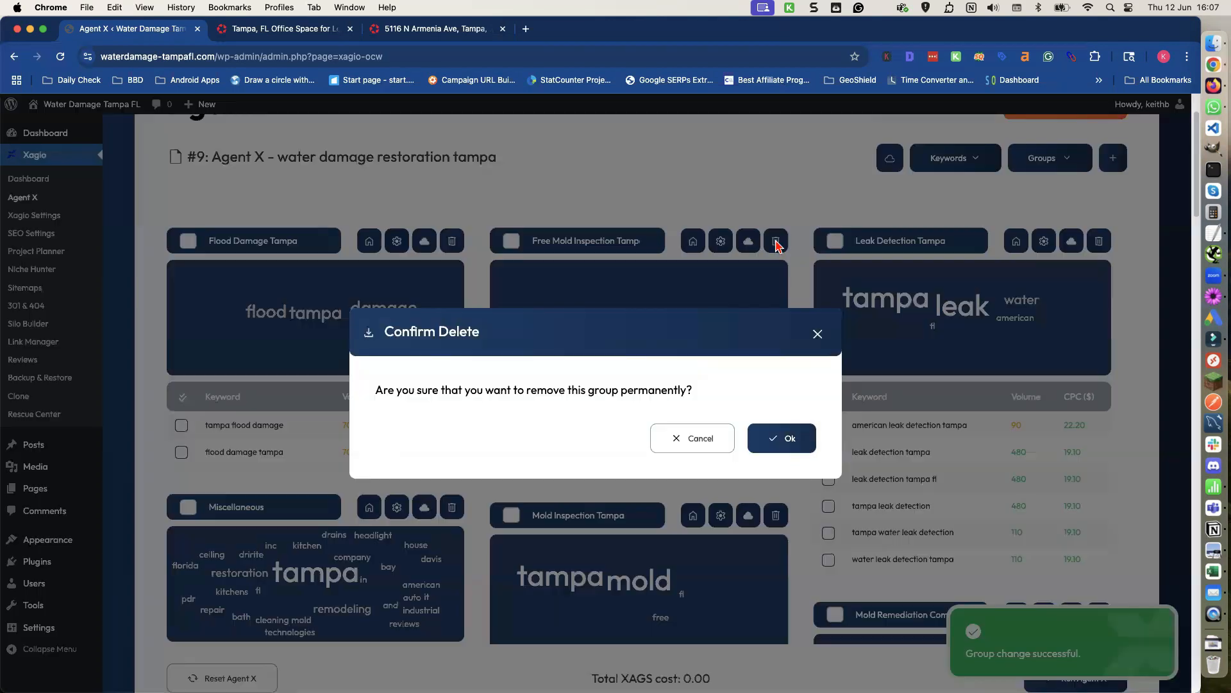
{"action": "left_click", "coordinate": [776, 440]}
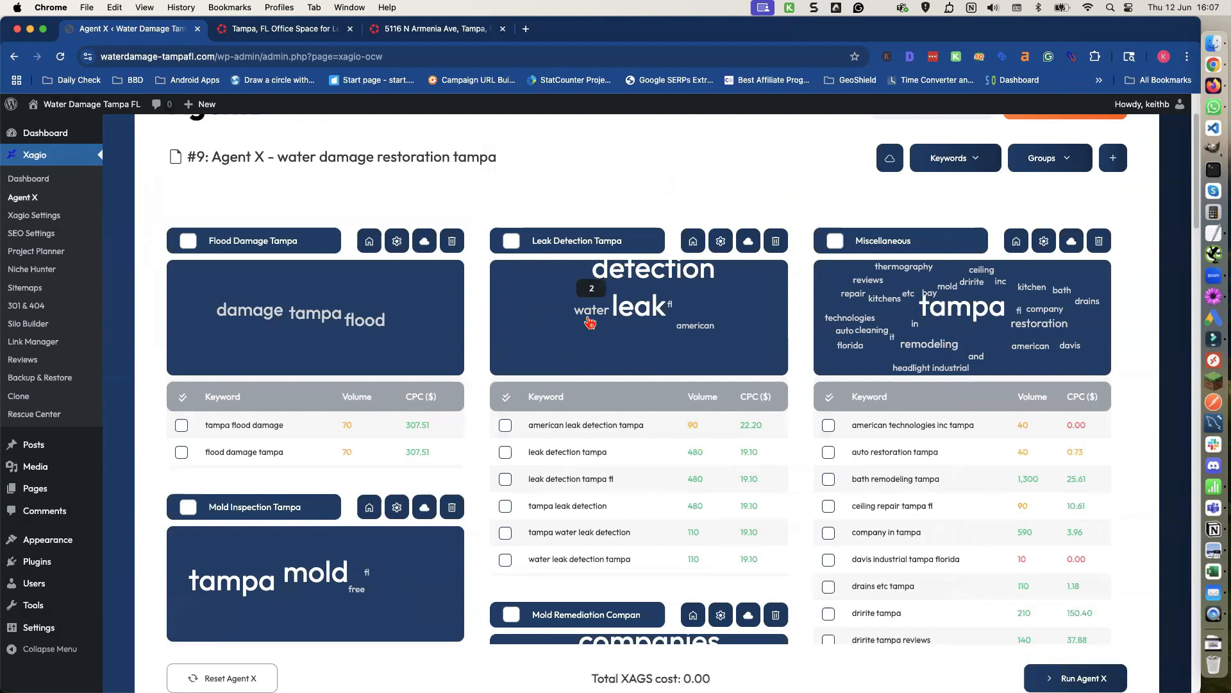
Move the 'mold remediation tampa guys' and 'mold removal tampa' keywords into the Mold Remediation Companies group.
{"action": "scroll", "coordinate": [534, 354], "scroll_direction": "down", "scroll_amount": 5}
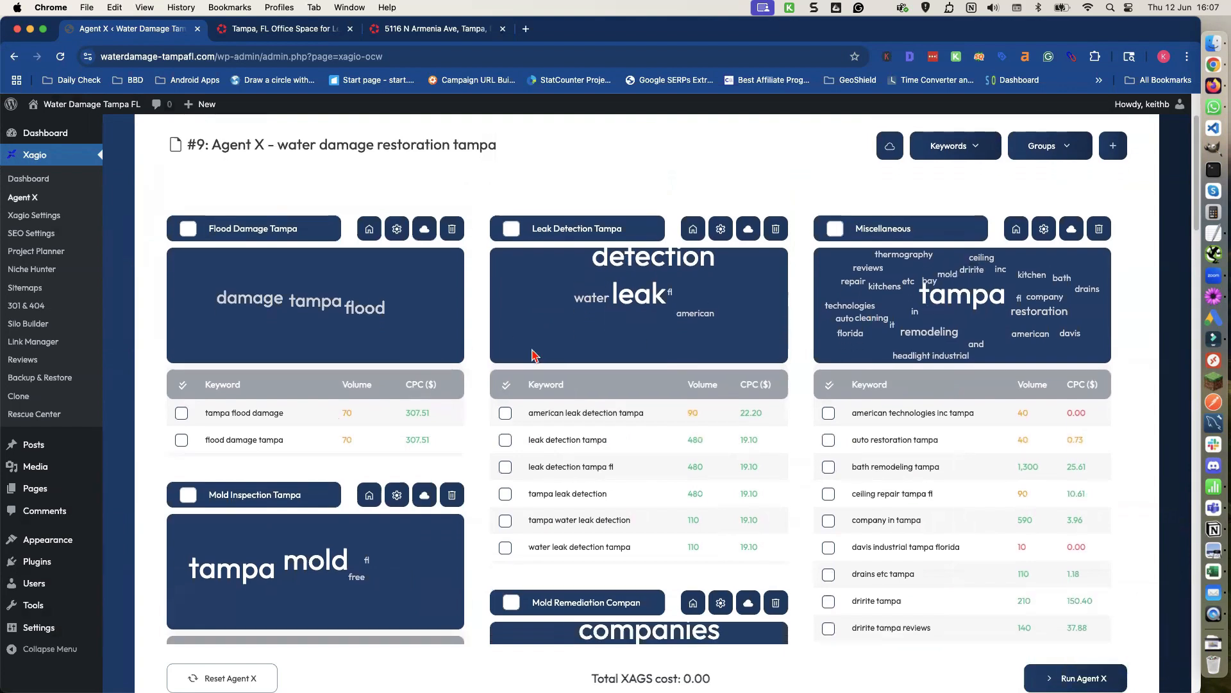
{"action": "scroll", "coordinate": [533, 354], "scroll_direction": "down", "scroll_amount": 4}
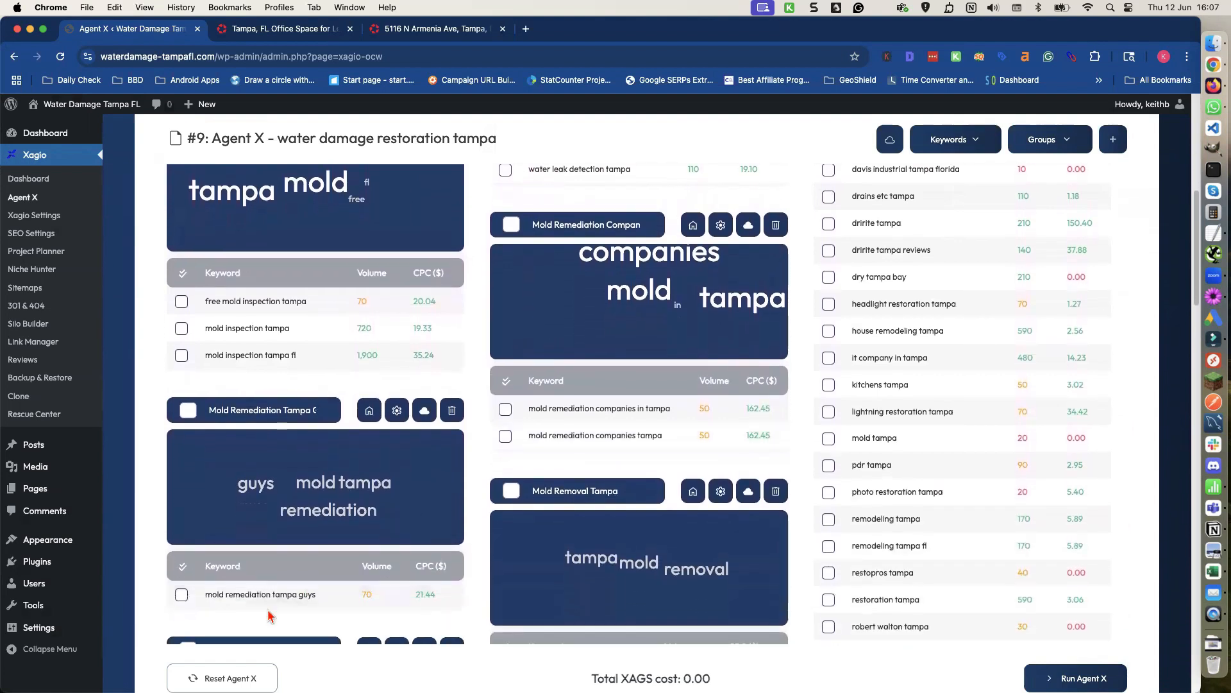
{"action": "left_click_drag", "start_coordinate": [328, 589], "coordinate": [512, 417]}
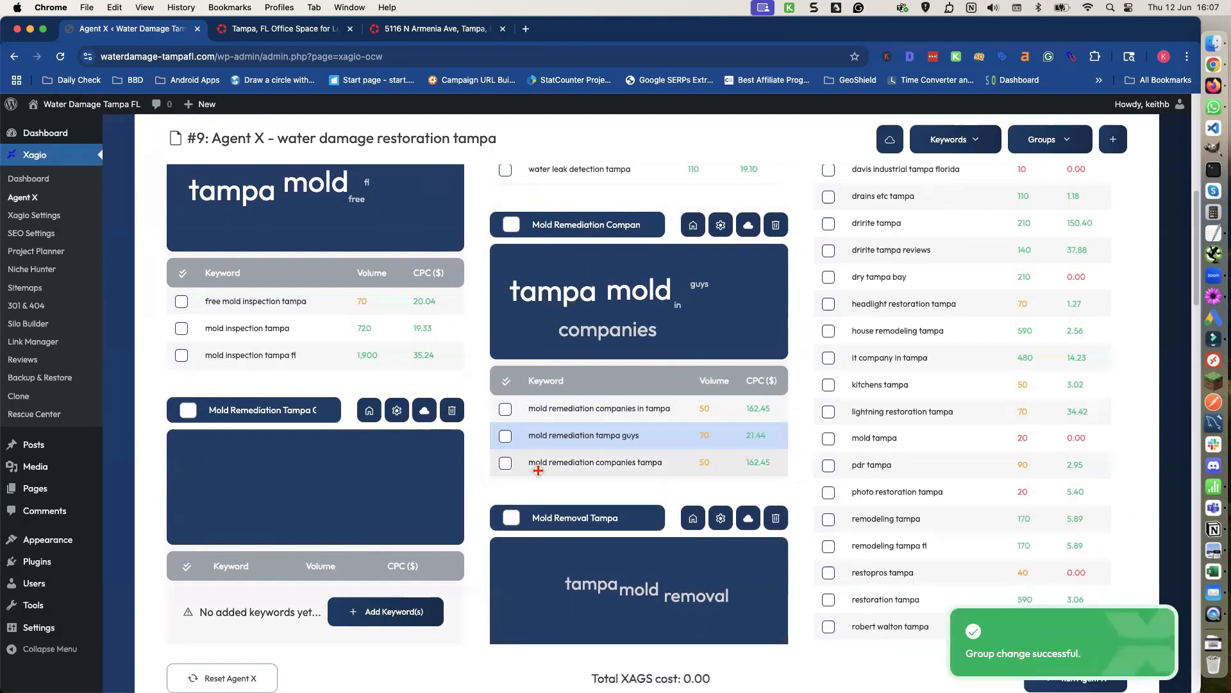
{"action": "scroll", "coordinate": [556, 499], "scroll_direction": "down", "scroll_amount": 3}
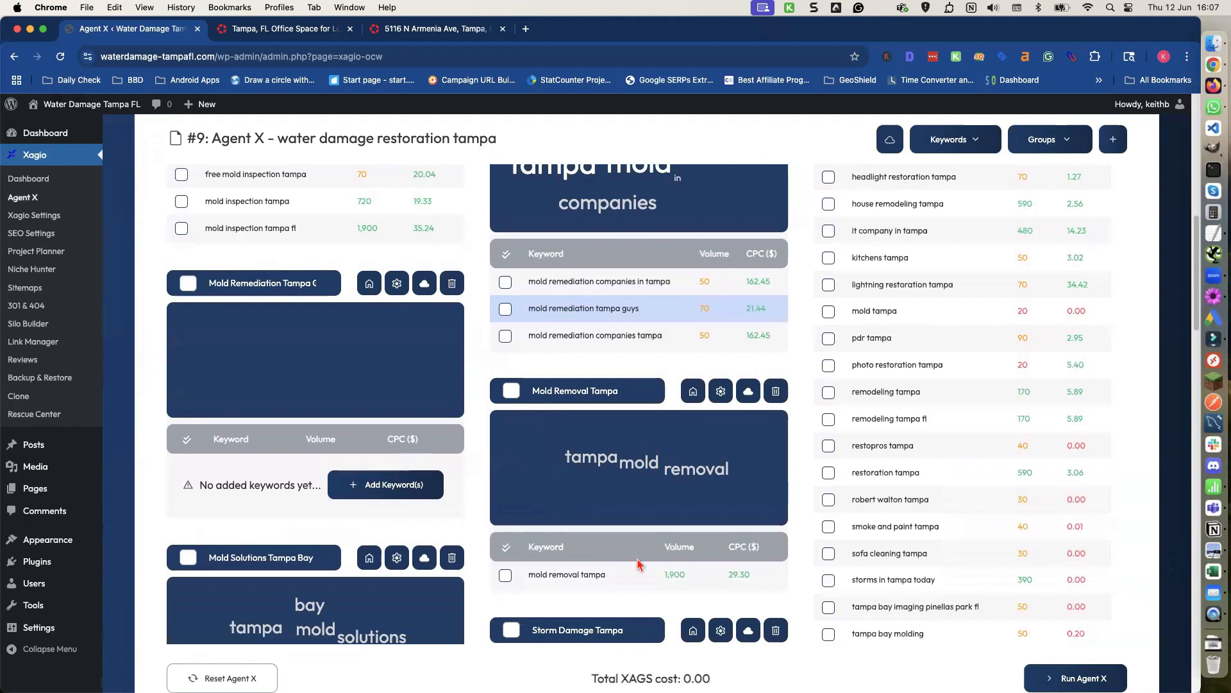
{"action": "left_click_drag", "start_coordinate": [637, 575], "coordinate": [505, 334]}
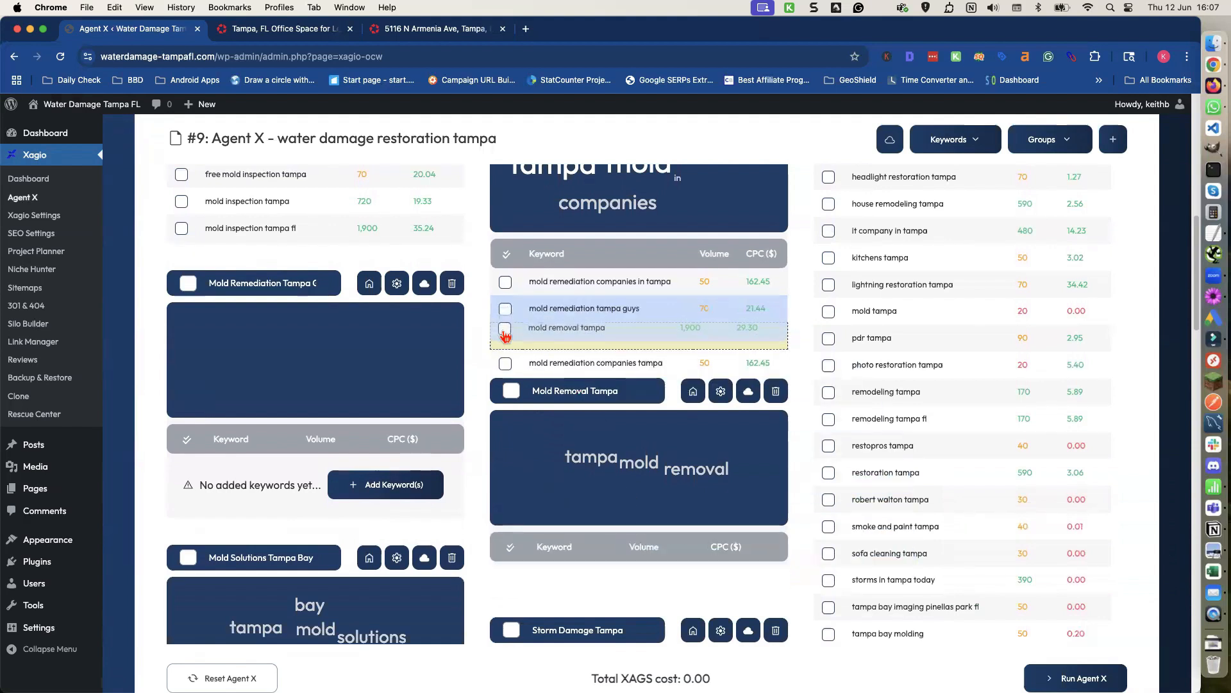
Delete the emptied Mold Remediation Tampa G and Mold Removal Tampa groups.
{"action": "left_click", "coordinate": [452, 285]}
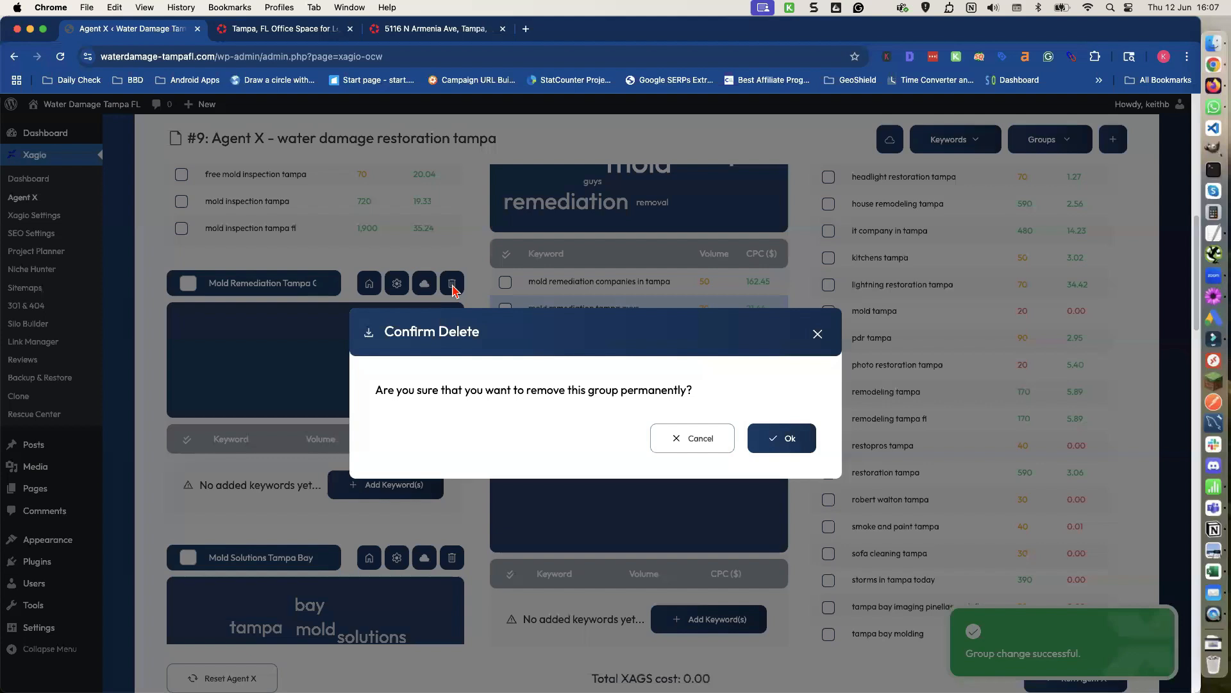
{"action": "left_click", "coordinate": [779, 442]}
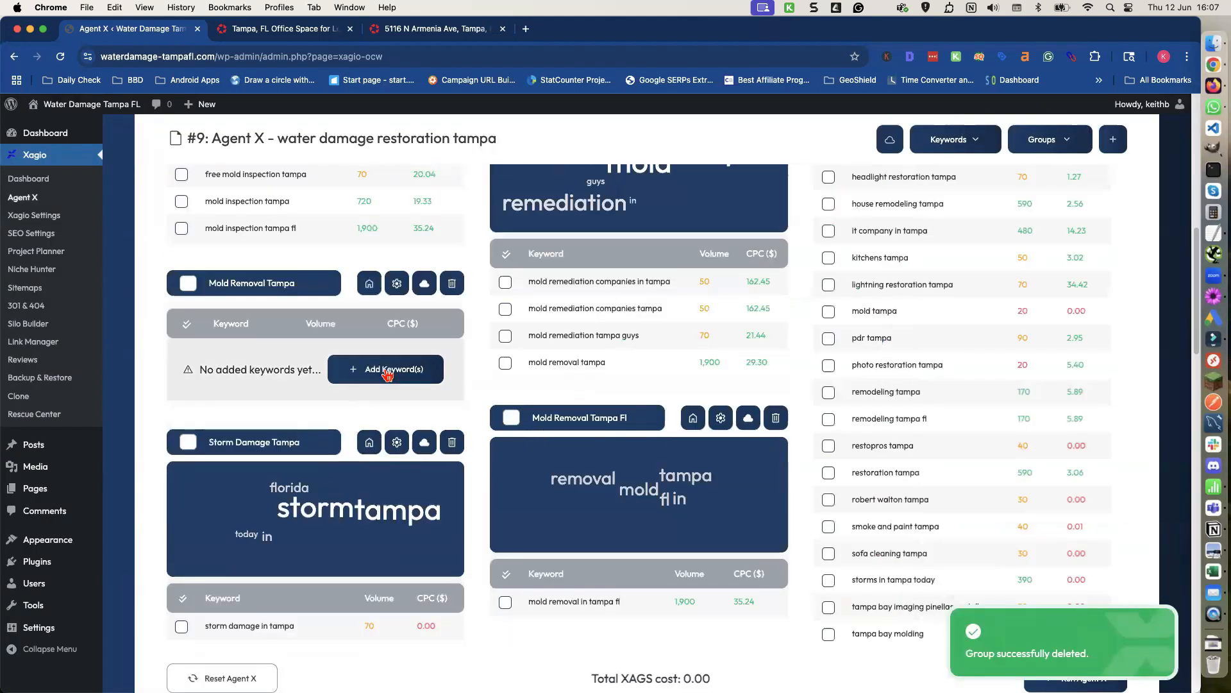
{"action": "left_click", "coordinate": [450, 286]}
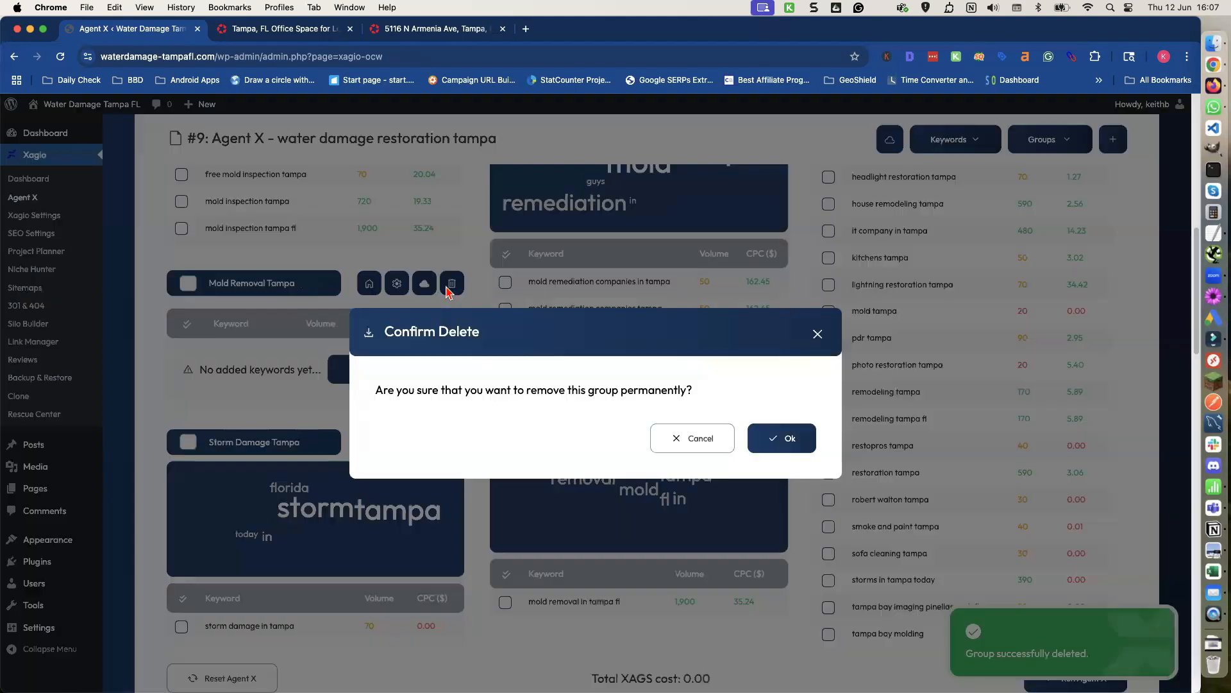
{"action": "left_click", "coordinate": [791, 442]}
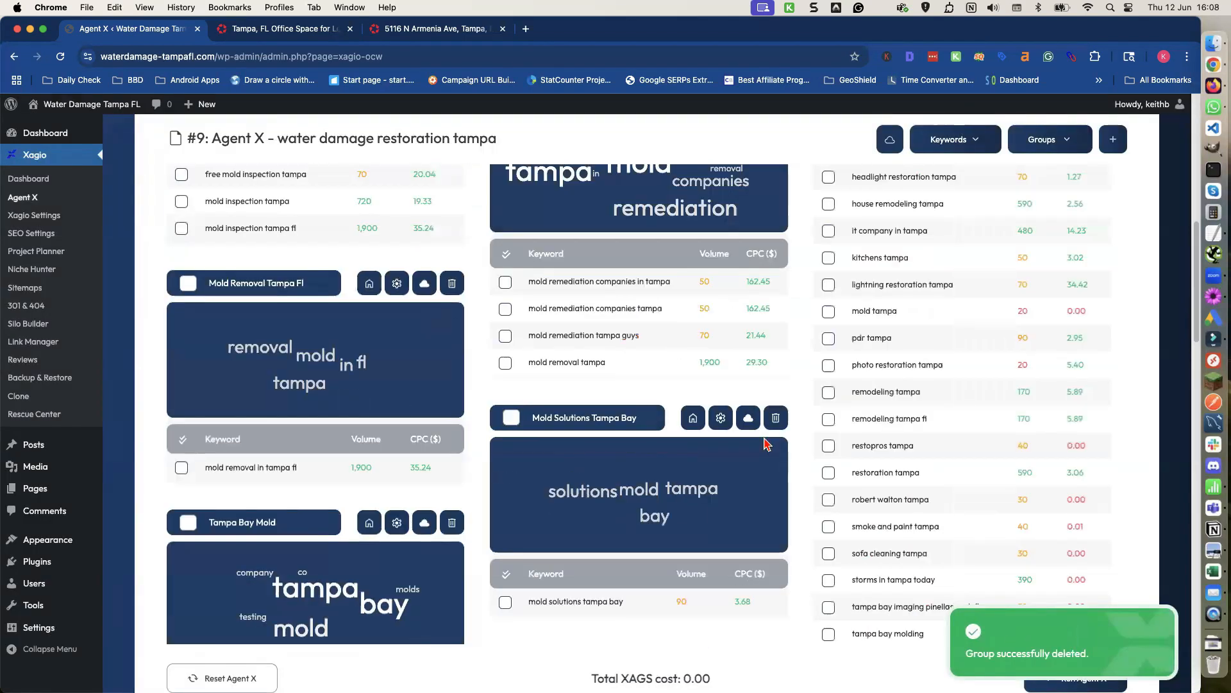
Move 'mold removal in tampa fl' into the Mold Remediation Companies group and delete the emptied Mold Removal Tampa Fl group.
{"action": "scroll", "coordinate": [667, 478], "scroll_direction": "up", "scroll_amount": 3}
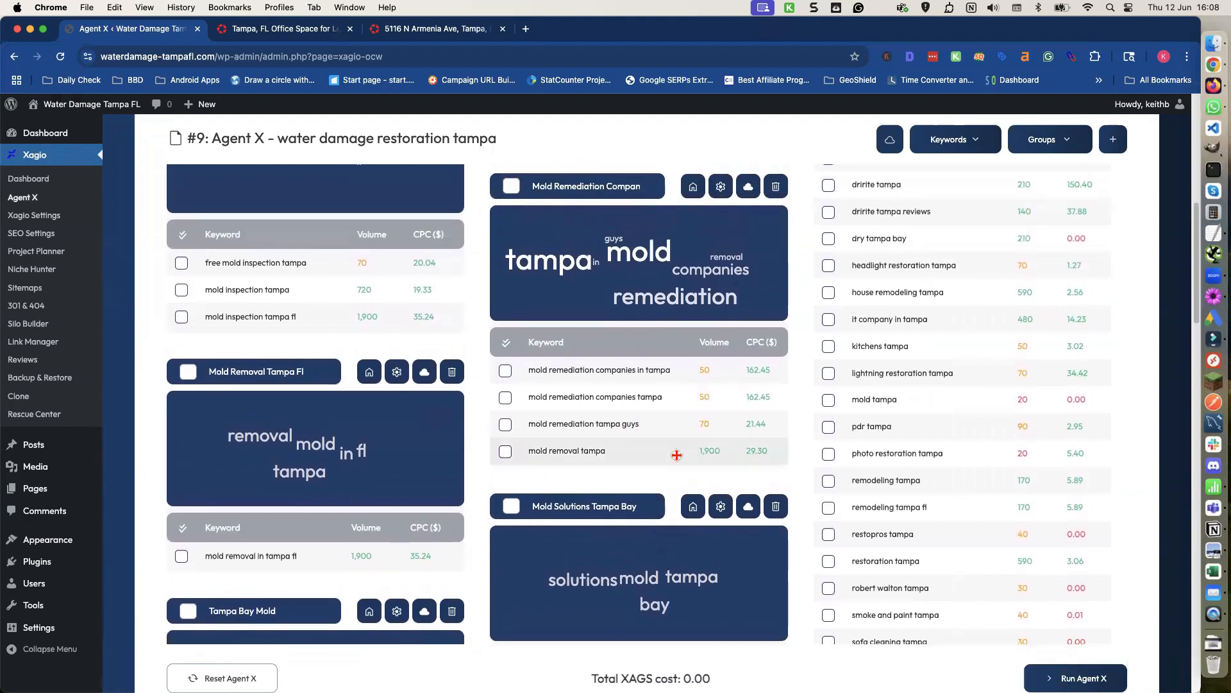
{"action": "left_click_drag", "start_coordinate": [310, 555], "coordinate": [469, 424]}
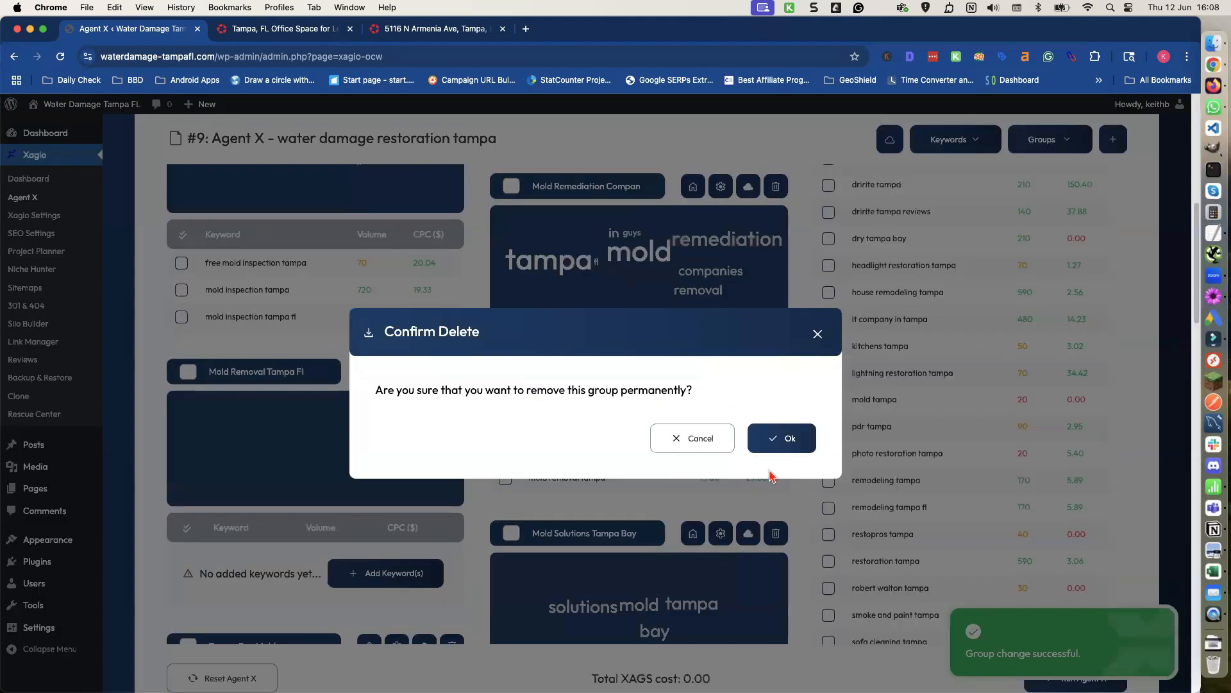
{"action": "left_click", "coordinate": [778, 449]}
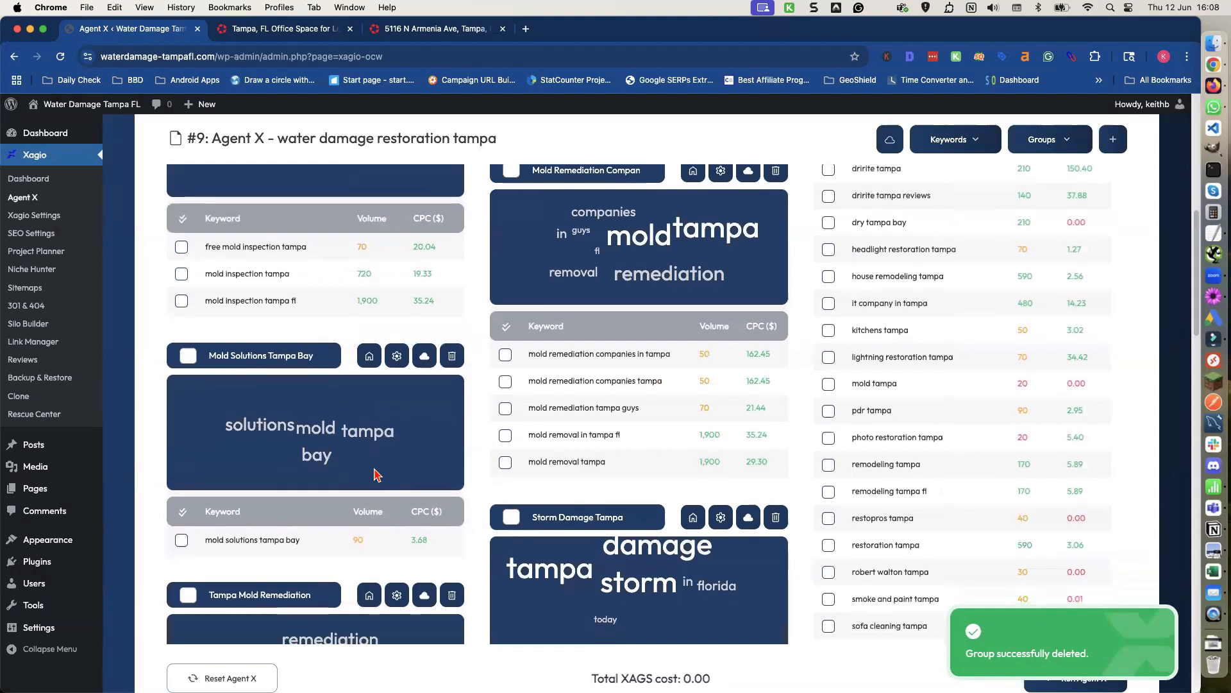
Scroll through the remaining keyword groups to review them.
{"action": "scroll", "coordinate": [375, 471], "scroll_direction": "up", "scroll_amount": 3}
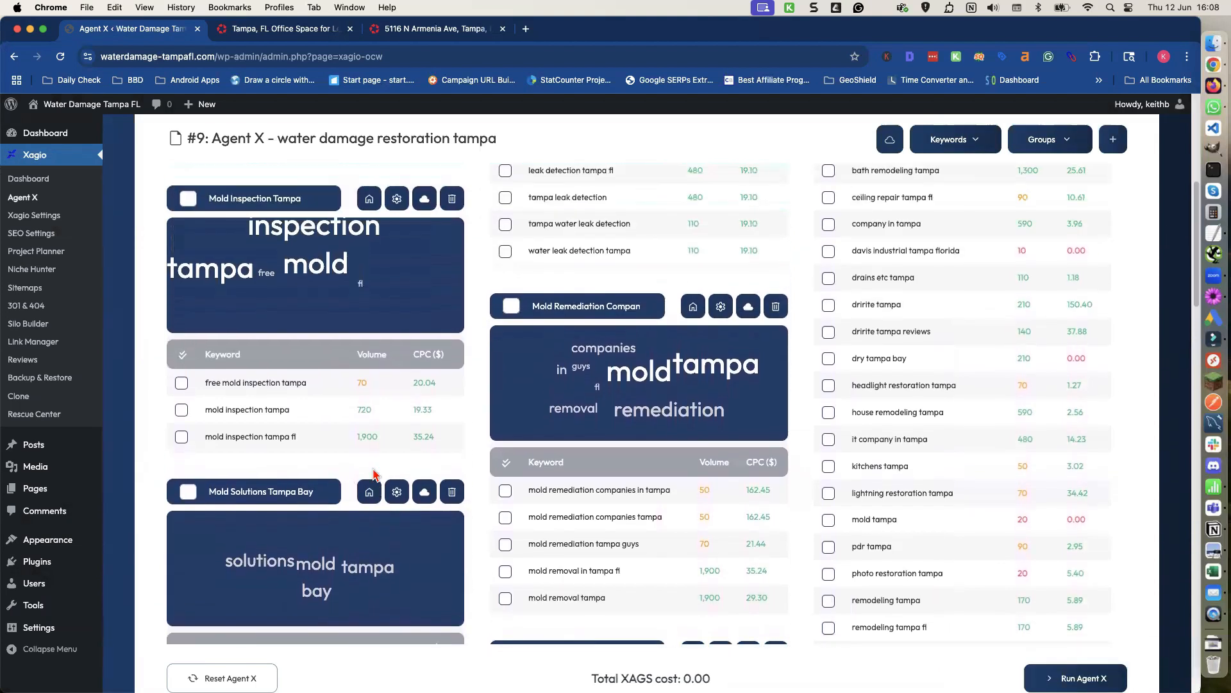
{"action": "scroll", "coordinate": [372, 474], "scroll_direction": "up", "scroll_amount": 8}
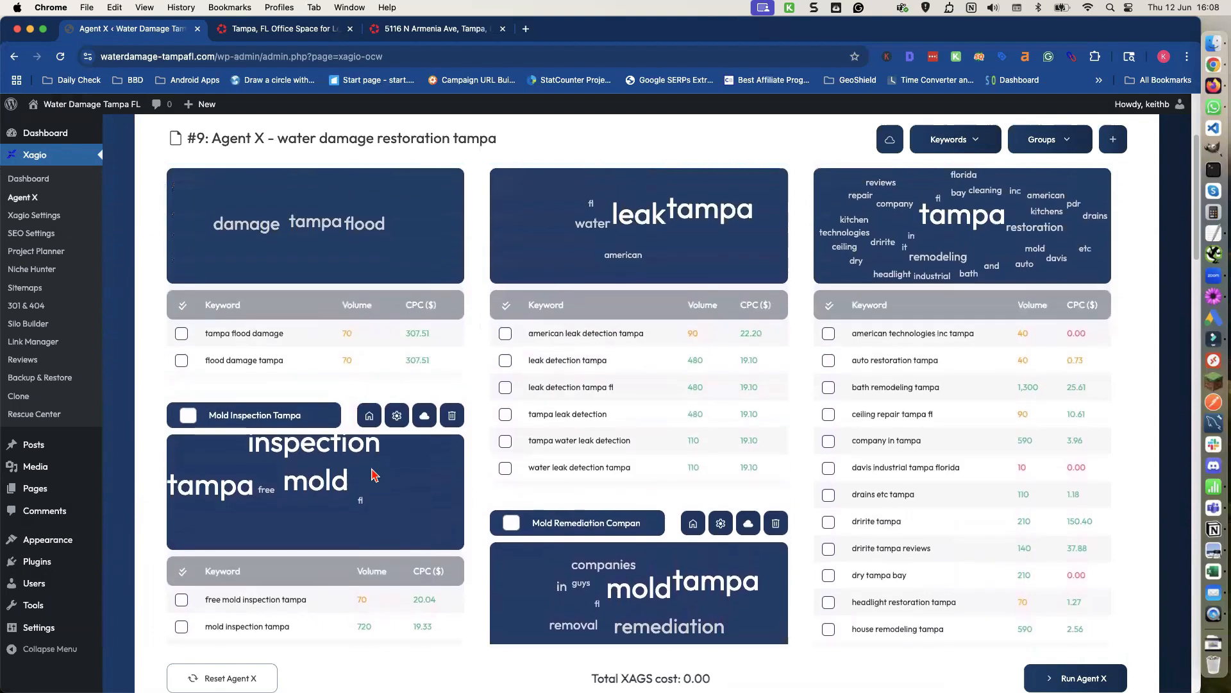
{"action": "scroll", "coordinate": [375, 476], "scroll_direction": "down", "scroll_amount": 1}
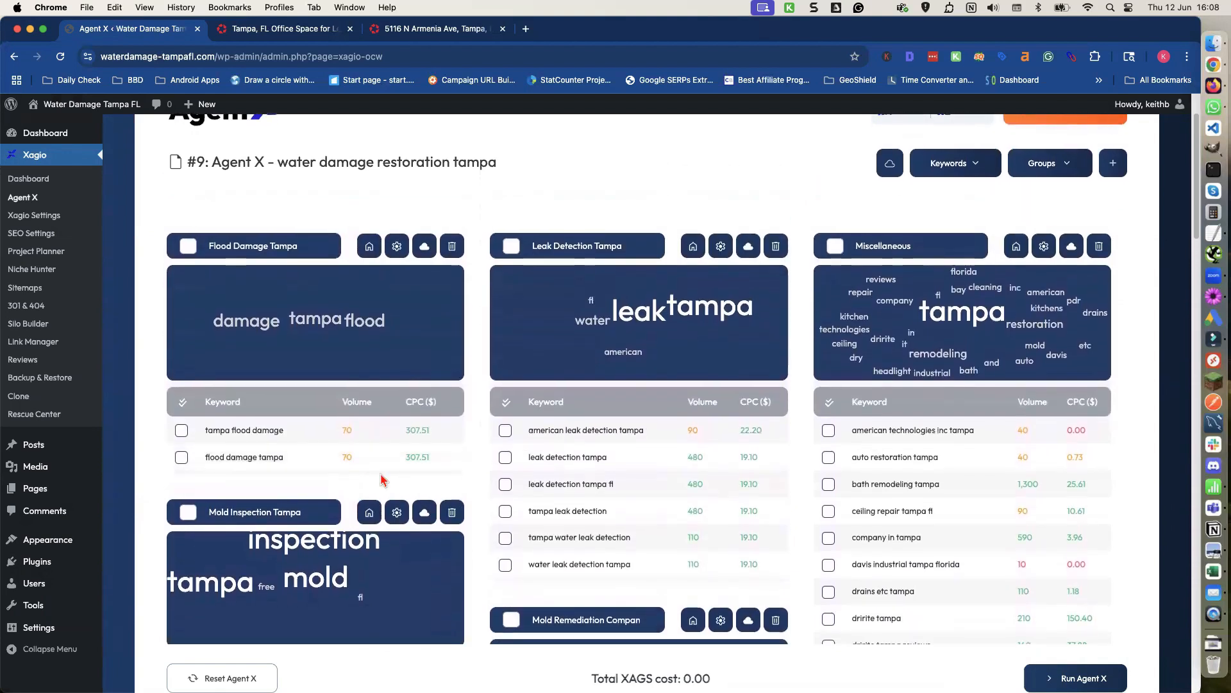
{"action": "scroll", "coordinate": [379, 481], "scroll_direction": "down", "scroll_amount": 1}
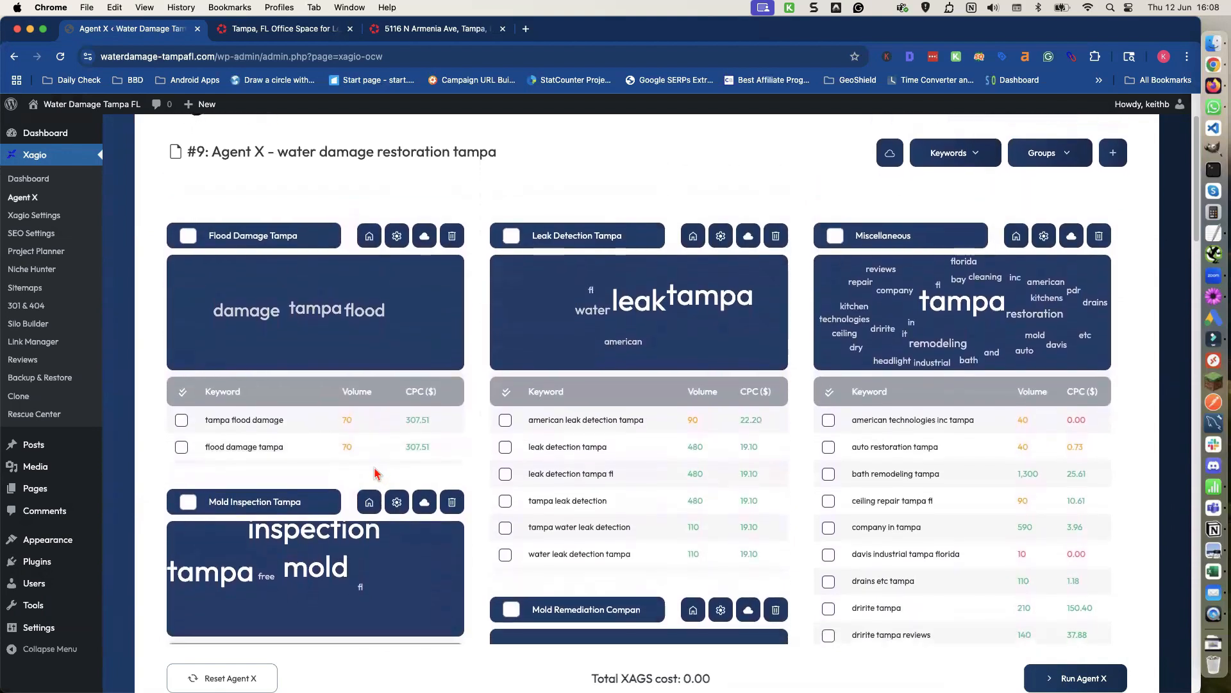
{"action": "scroll", "coordinate": [375, 474], "scroll_direction": "down", "scroll_amount": 5}
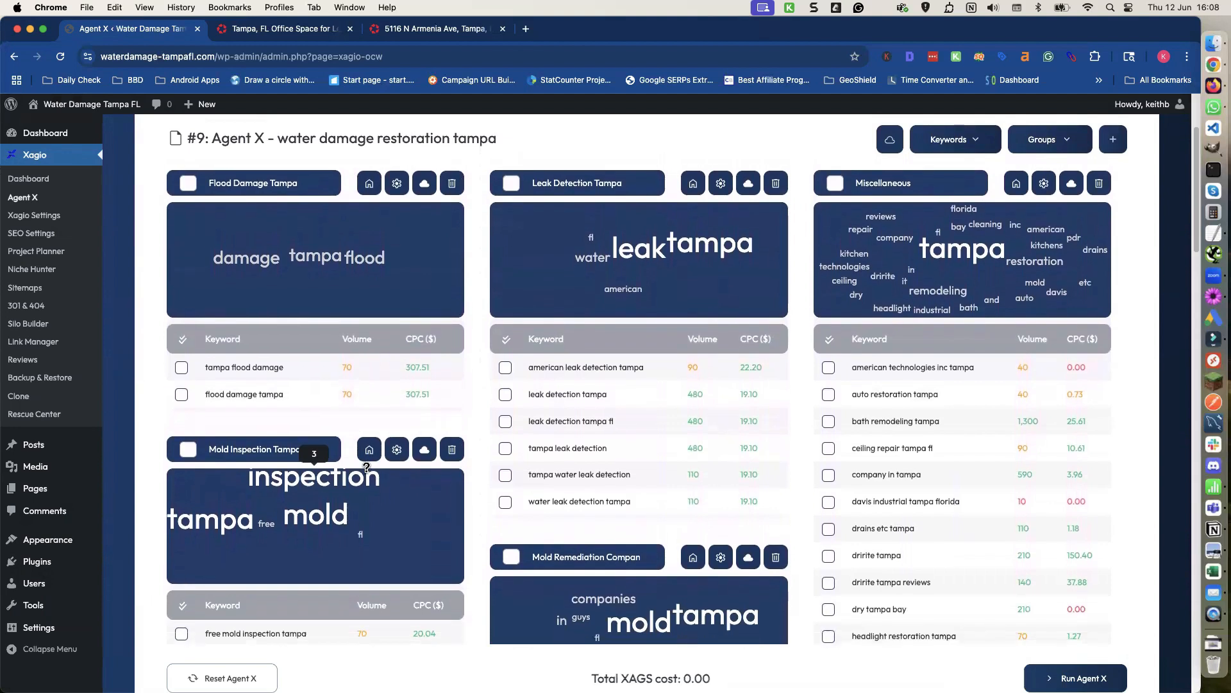
{"action": "scroll", "coordinate": [369, 471], "scroll_direction": "down", "scroll_amount": 10}
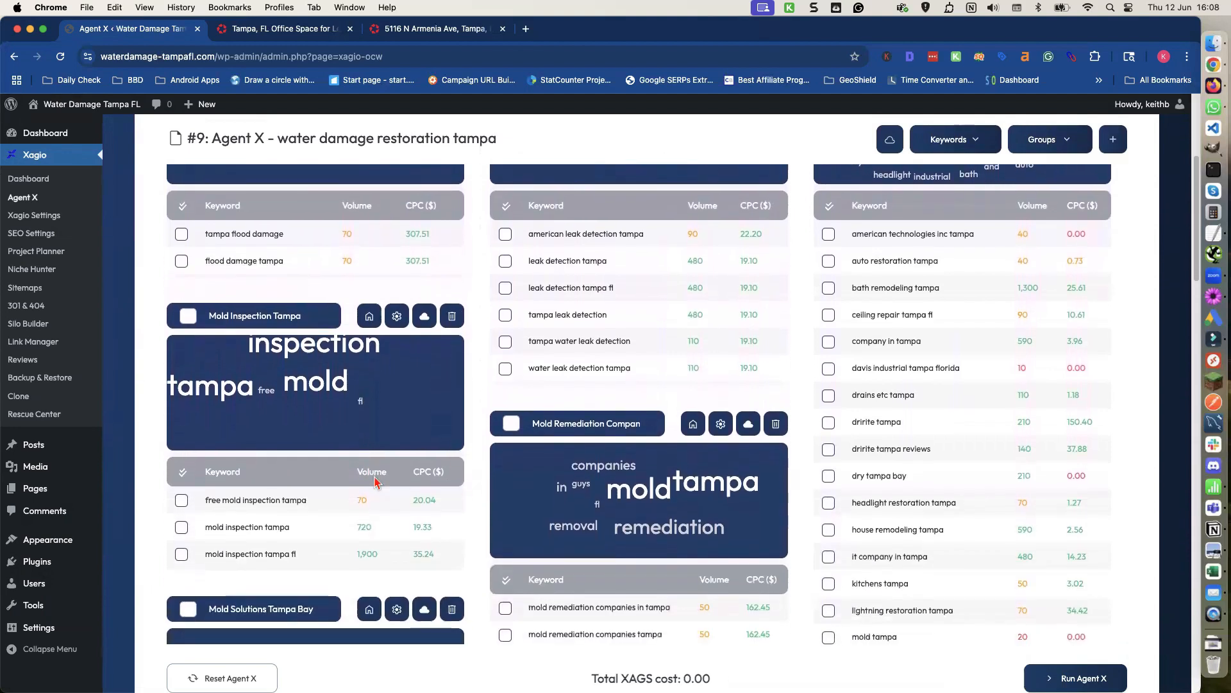
Move 'mold solutions tampa bay' into the Mold Remediation Companies group and delete the emptied Mold Solutions Tampa Bay group.
{"action": "scroll", "coordinate": [376, 481], "scroll_direction": "down", "scroll_amount": 15}
{"action": "scroll", "coordinate": [347, 513], "scroll_direction": "down", "scroll_amount": 2}
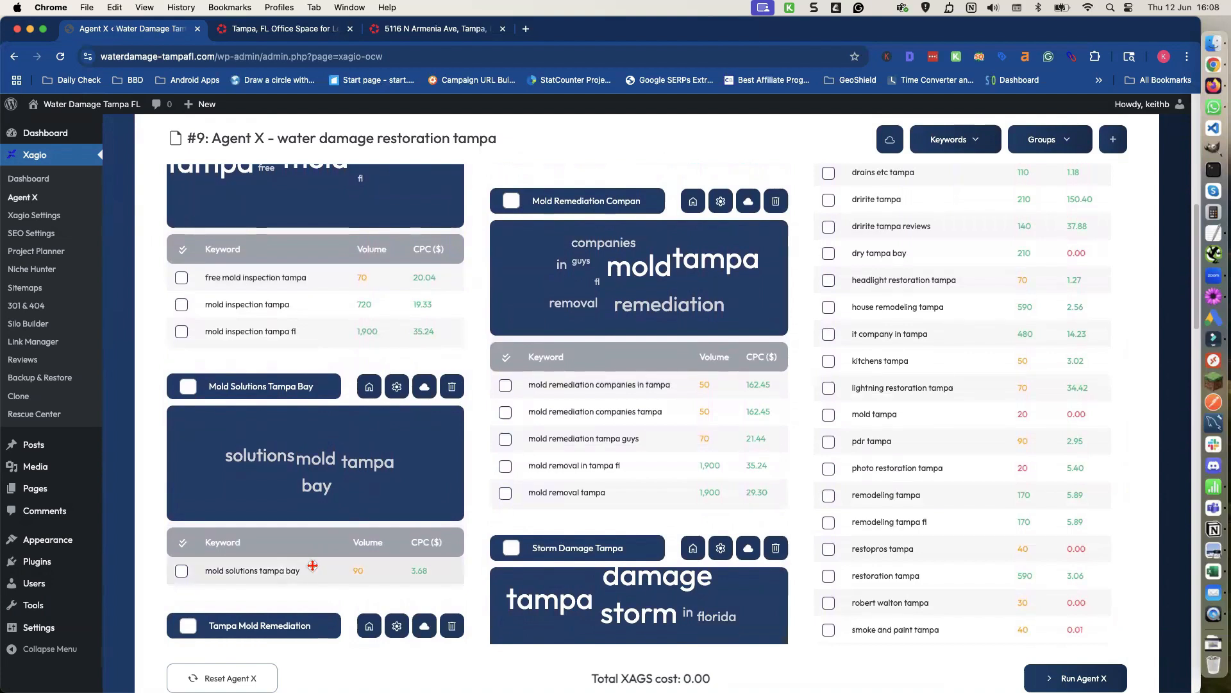
{"action": "left_click_drag", "start_coordinate": [312, 573], "coordinate": [488, 496]}
{"action": "left_click", "coordinate": [452, 387]}
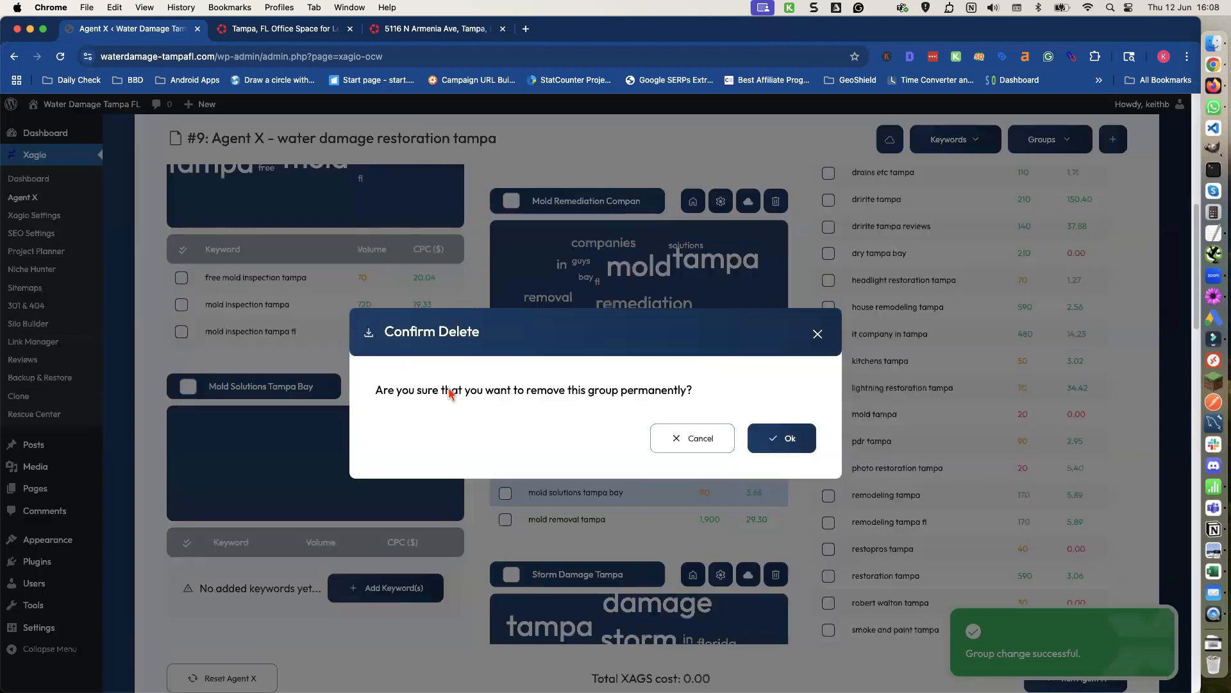
{"action": "left_click", "coordinate": [767, 439]}
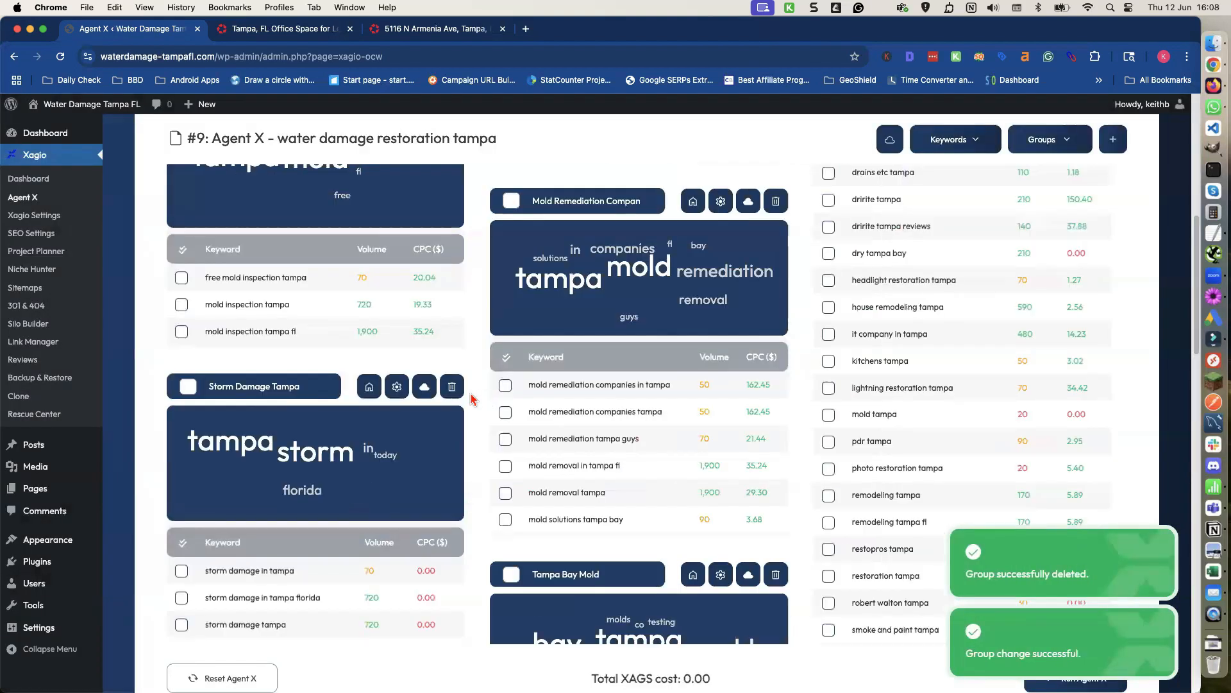
Move all five Tampa Bay Mold keywords into the Mold Remediation Companies group and delete the emptied Tampa Bay Mold group.
{"action": "scroll", "coordinate": [449, 399], "scroll_direction": "down", "scroll_amount": 4}
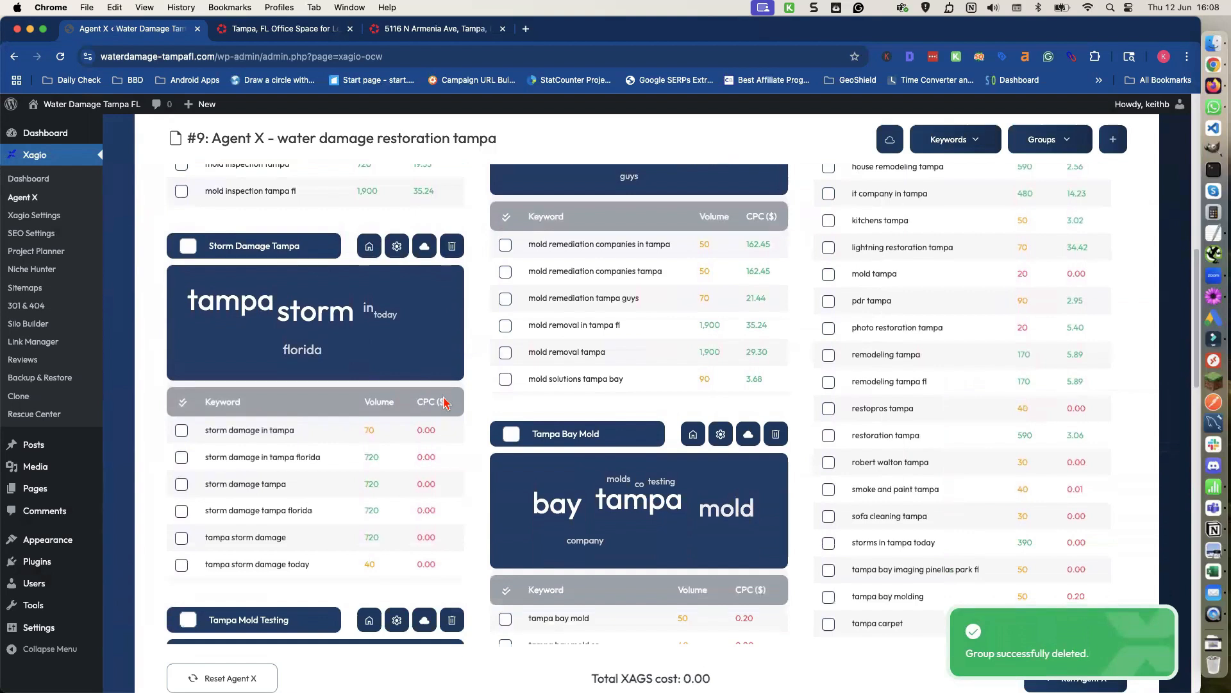
{"action": "scroll", "coordinate": [560, 556], "scroll_direction": "down", "scroll_amount": 3}
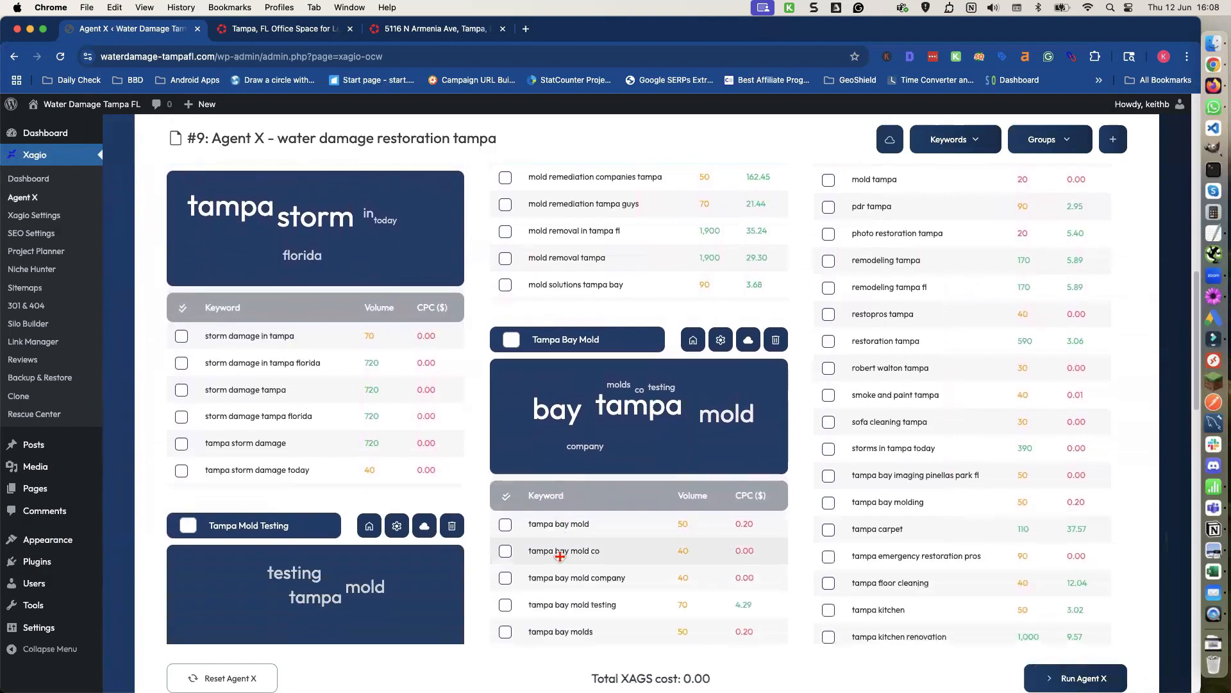
{"action": "scroll", "coordinate": [560, 556], "scroll_direction": "down", "scroll_amount": 1}
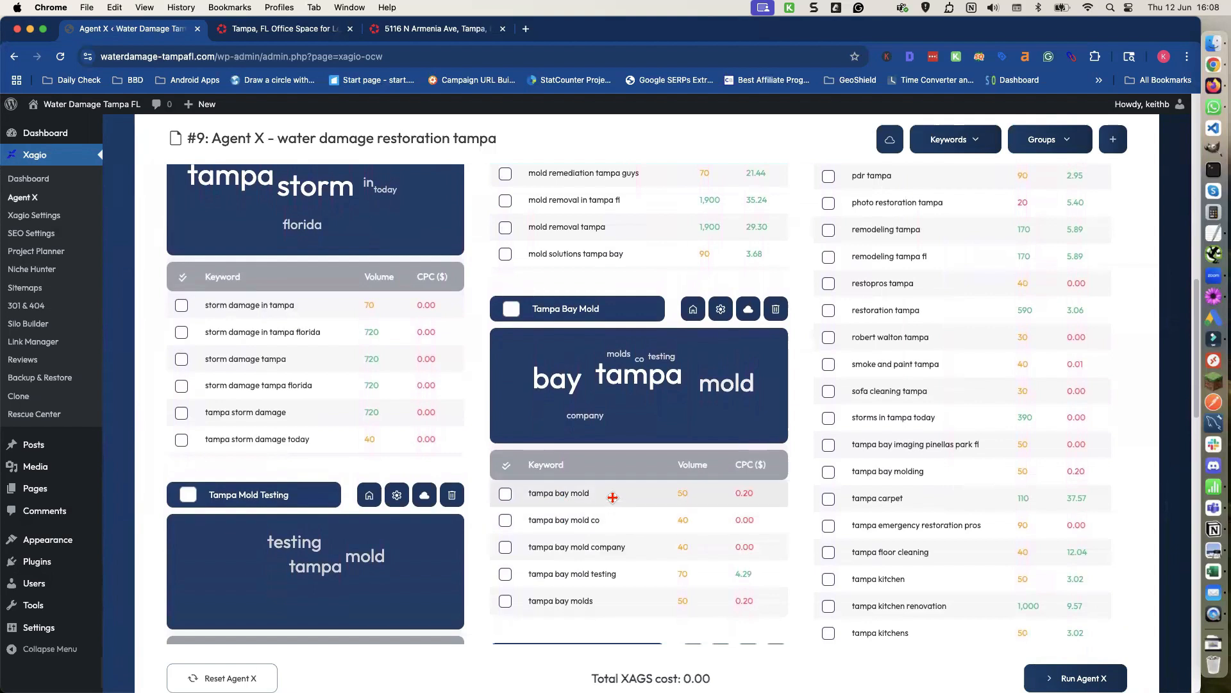
{"action": "left_click", "coordinate": [610, 493]}
{"action": "left_click", "coordinate": [606, 601], "text": "shift"}
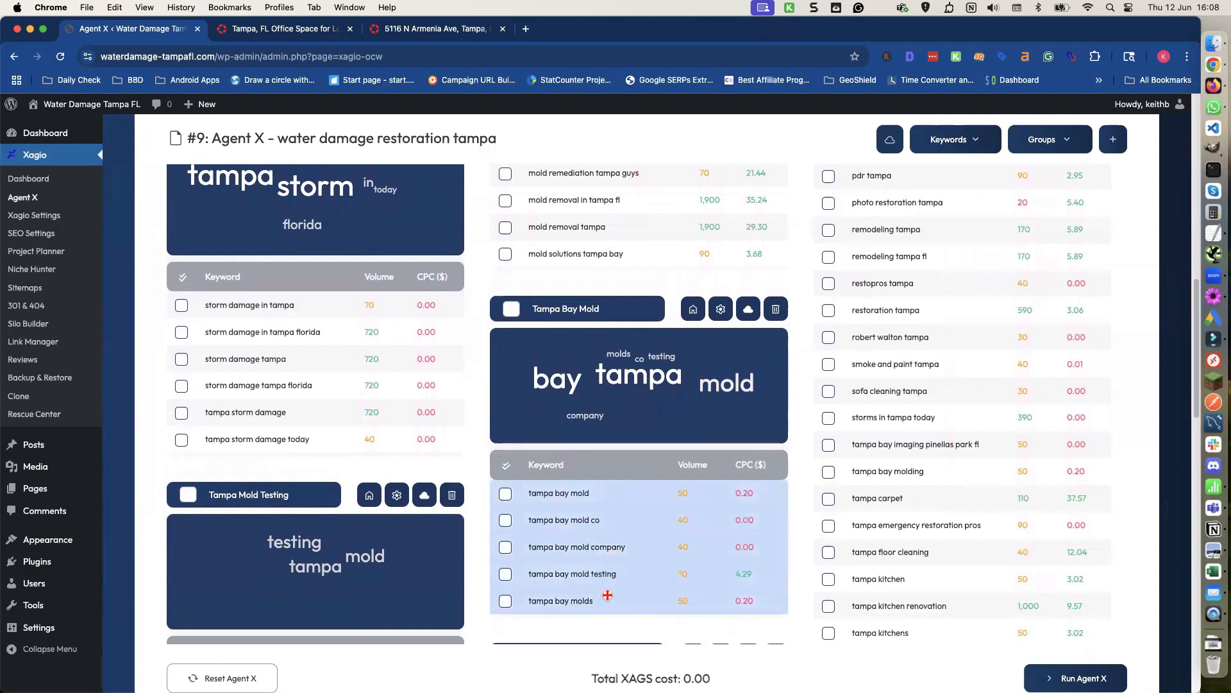
{"action": "scroll", "coordinate": [609, 593], "scroll_direction": "up", "scroll_amount": 2}
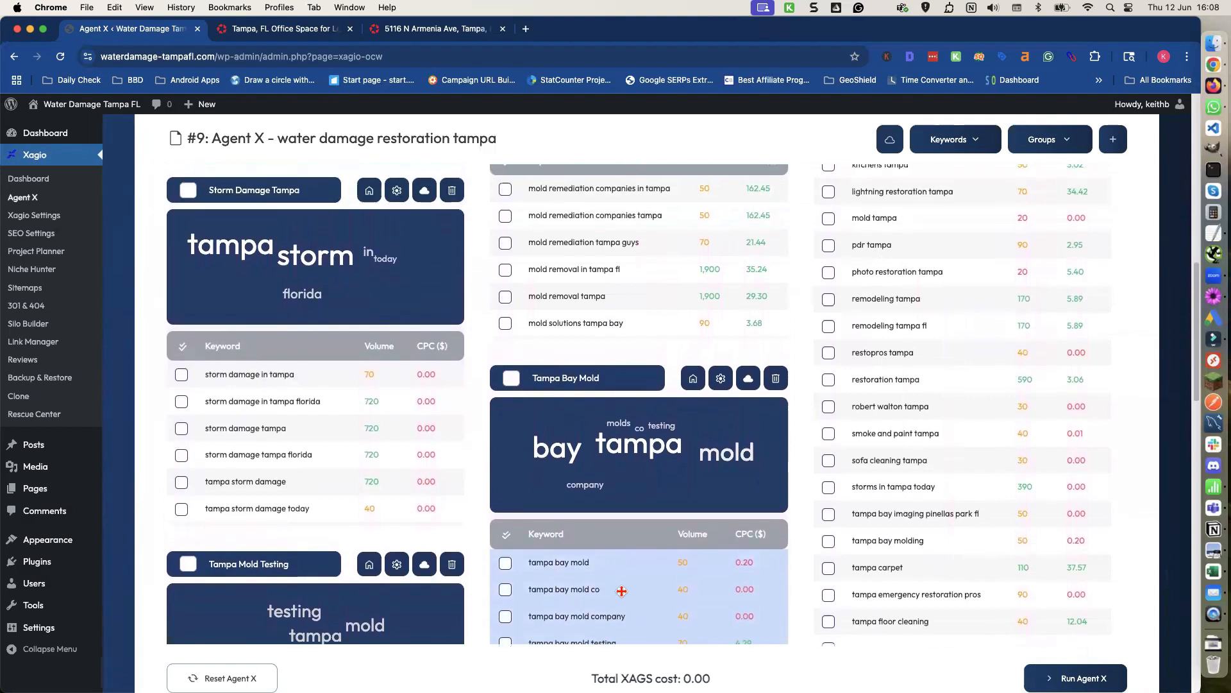
{"action": "left_click_drag", "start_coordinate": [624, 595], "coordinate": [535, 290]}
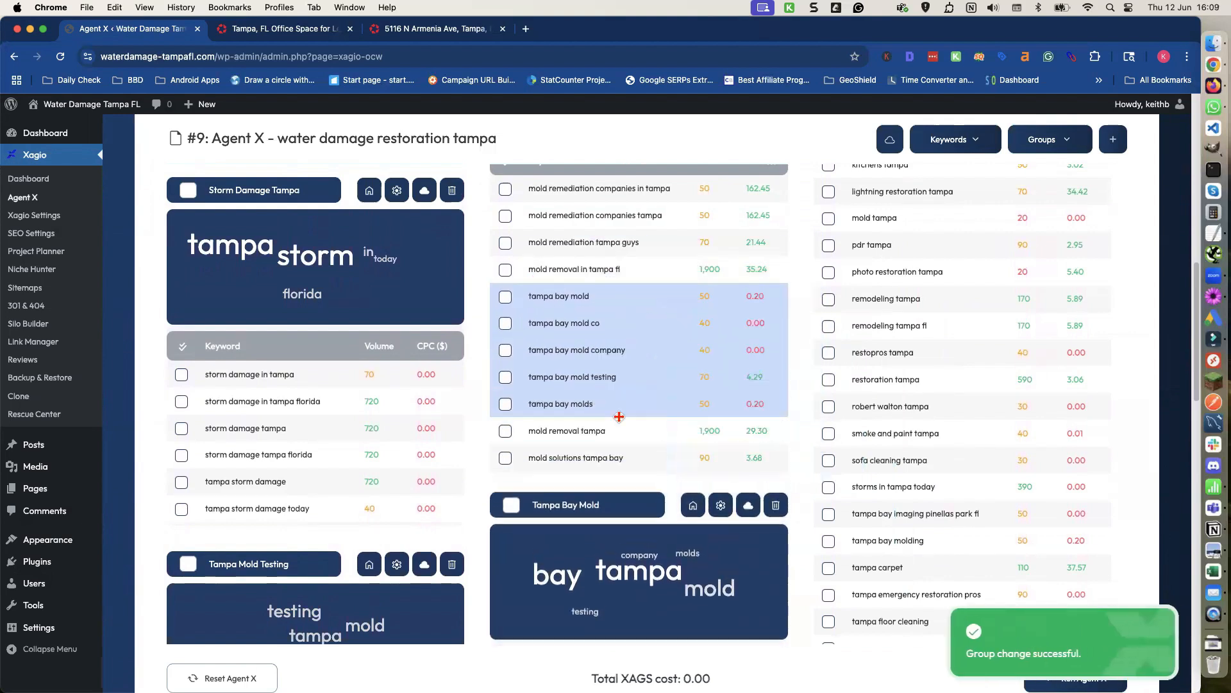
{"action": "left_click", "coordinate": [775, 513]}
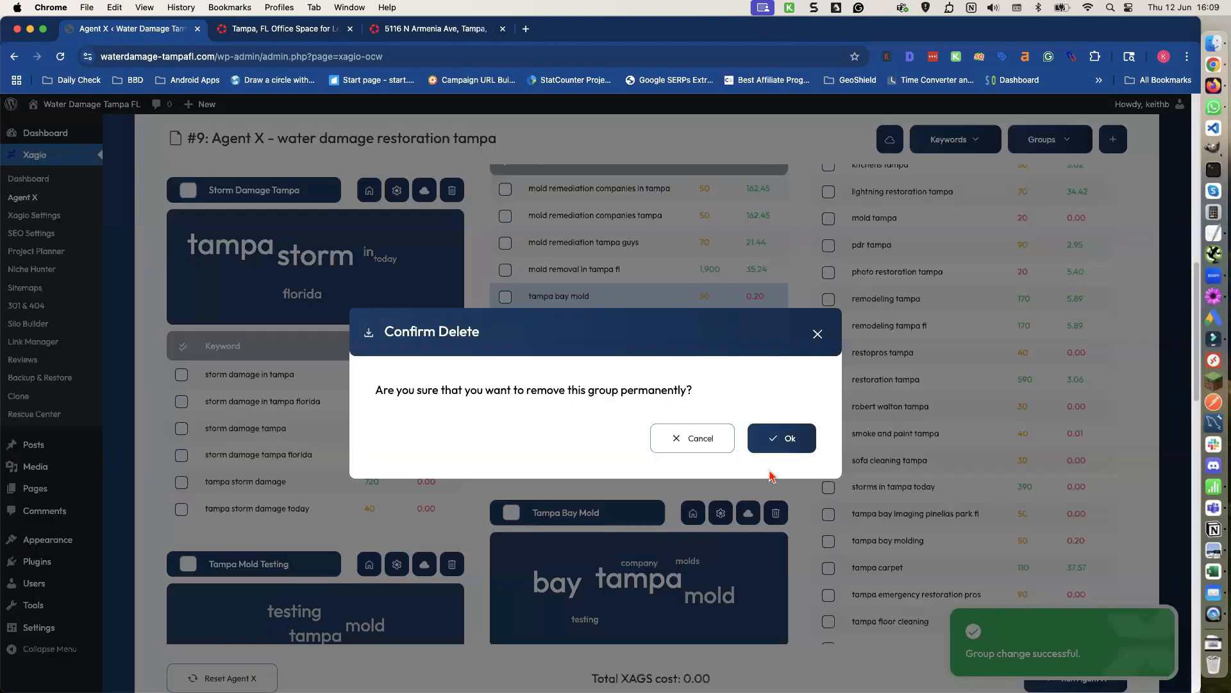
{"action": "left_click", "coordinate": [778, 443]}
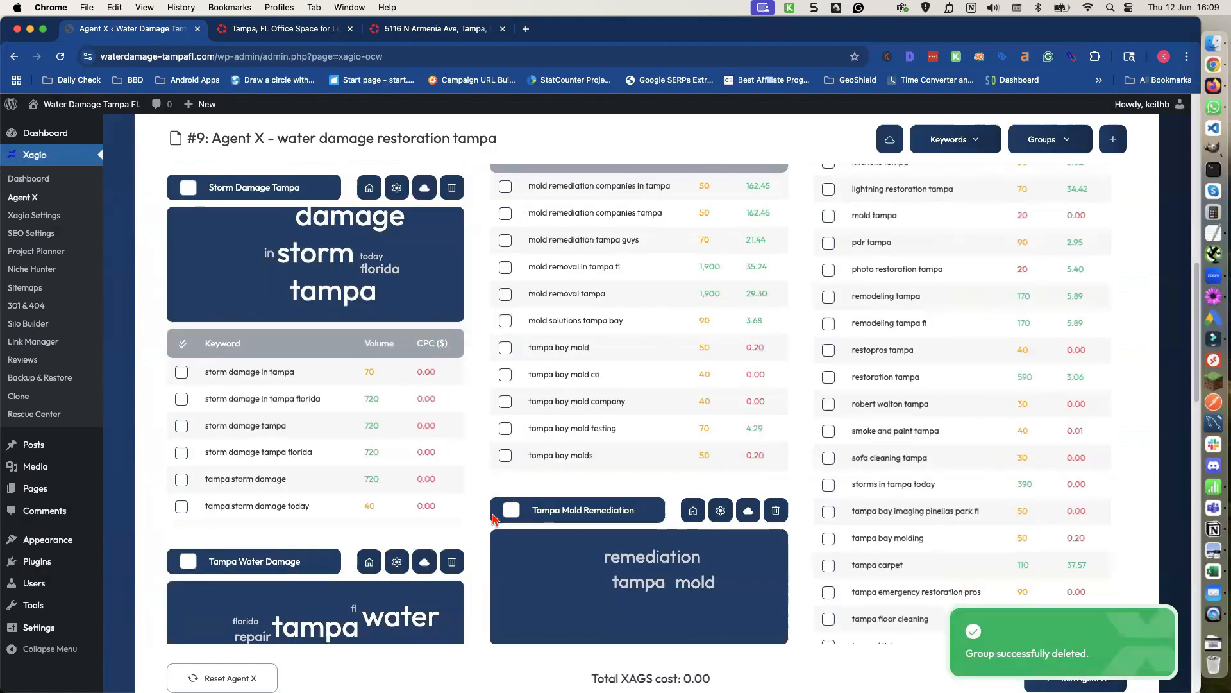
Move 'tampa mold remediation' into the Mold Remediation Companies group.
{"action": "scroll", "coordinate": [500, 513], "scroll_direction": "down", "scroll_amount": 2}
{"action": "scroll", "coordinate": [495, 520], "scroll_direction": "down", "scroll_amount": 2}
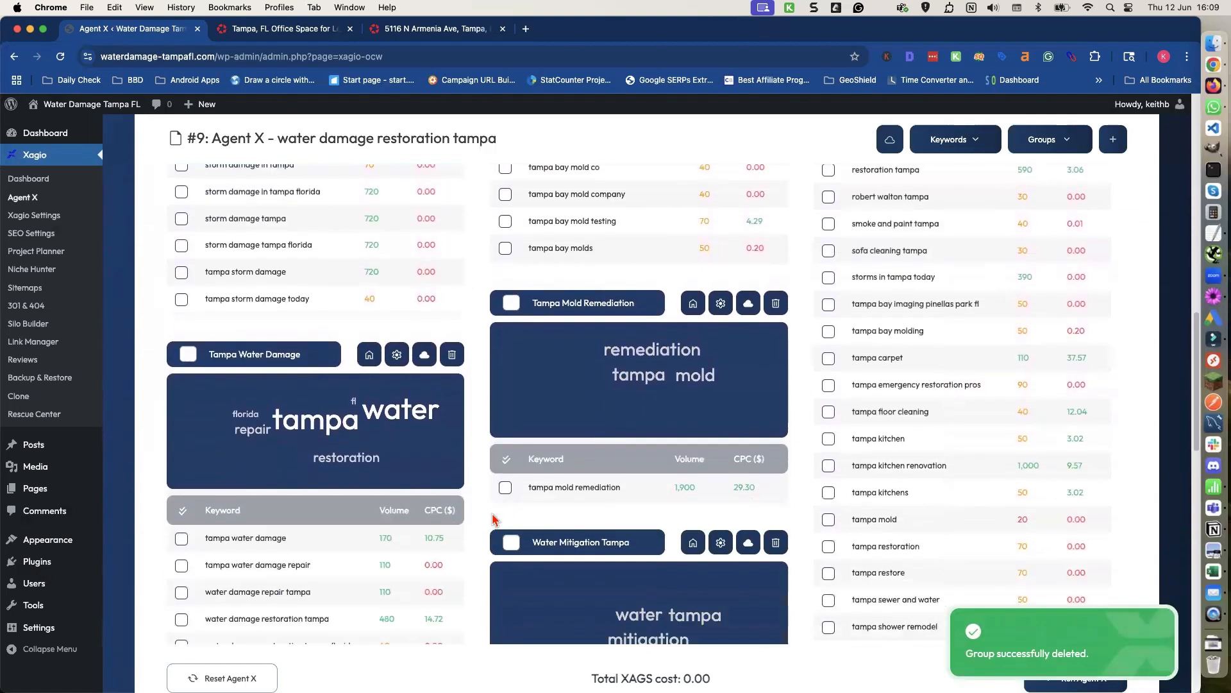
{"action": "scroll", "coordinate": [496, 520], "scroll_direction": "up", "scroll_amount": 1}
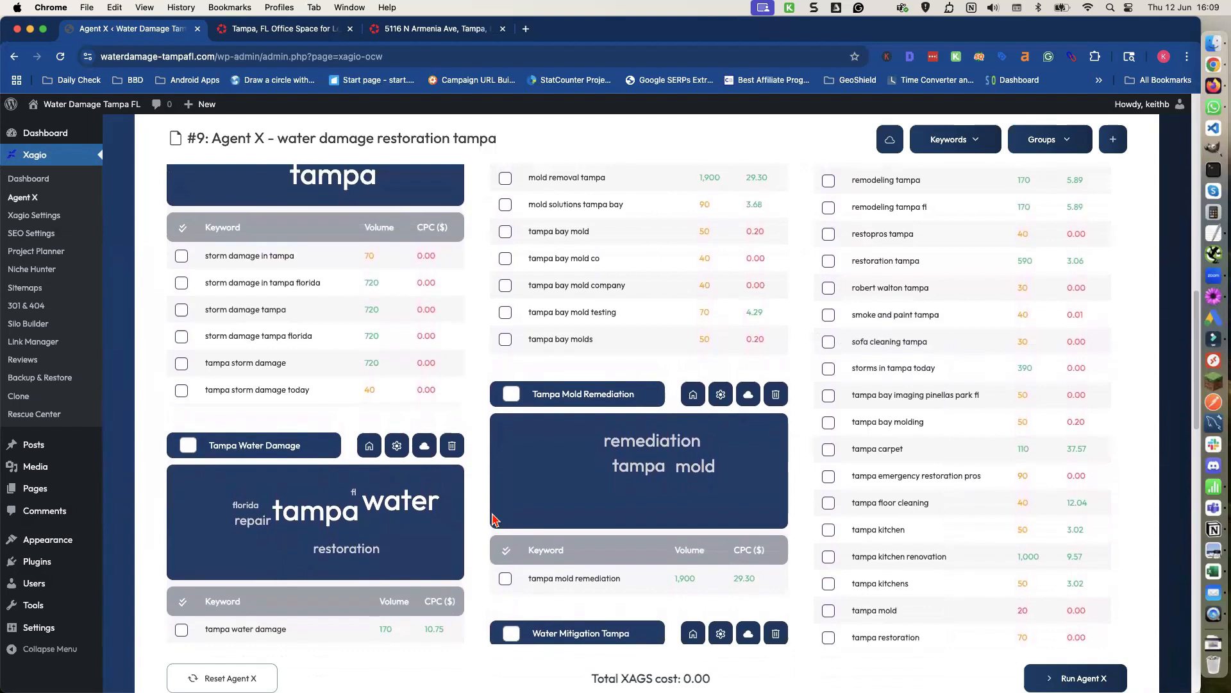
{"action": "scroll", "coordinate": [495, 520], "scroll_direction": "up", "scroll_amount": 1}
{"action": "scroll", "coordinate": [495, 520], "scroll_direction": "up", "scroll_amount": 1}
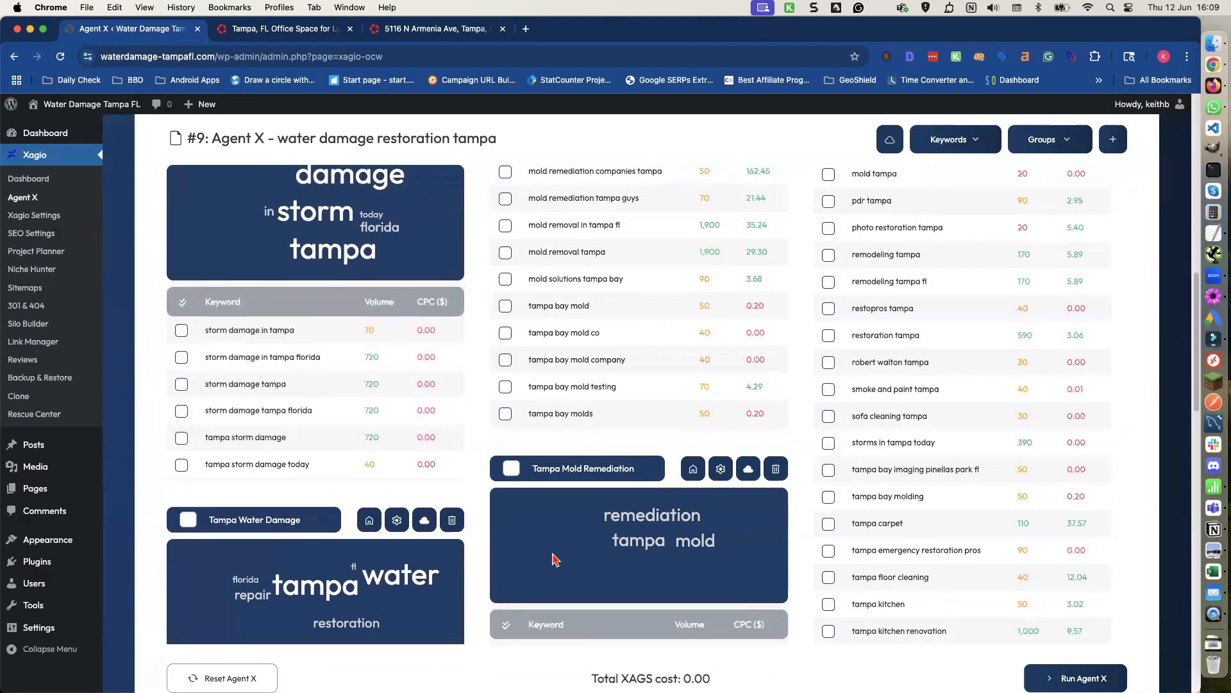
{"action": "scroll", "coordinate": [556, 563], "scroll_direction": "down", "scroll_amount": 1}
{"action": "left_click_drag", "start_coordinate": [638, 587], "coordinate": [507, 327]}
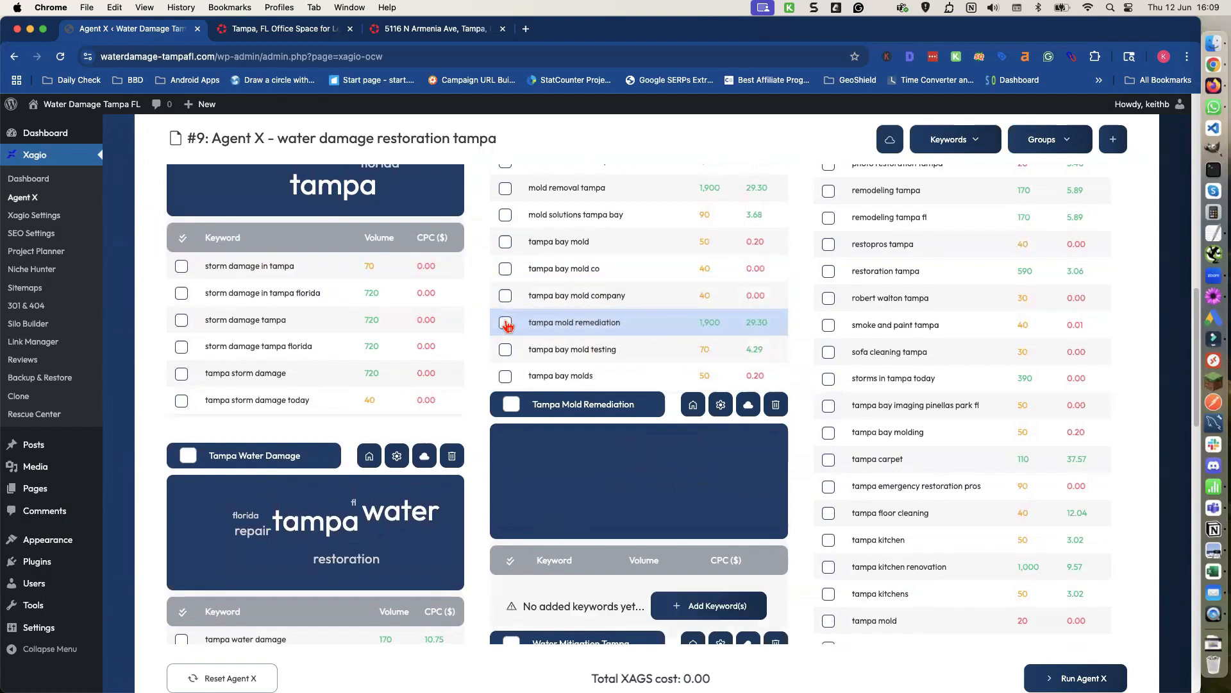
Move all Mold Remediation Companies keywords into the Tampa Mold Remediation group and delete the emptied Mold Remediation Companies group.
{"action": "scroll", "coordinate": [507, 327], "scroll_direction": "up", "scroll_amount": 4}
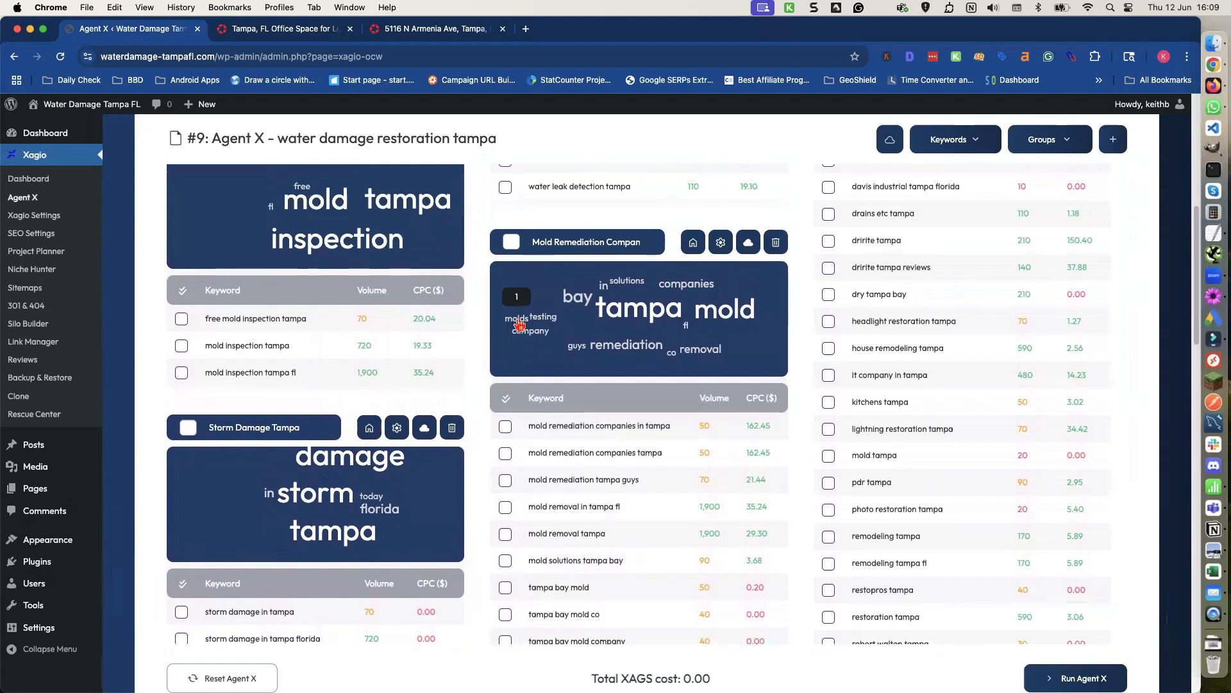
{"action": "scroll", "coordinate": [519, 321], "scroll_direction": "down", "scroll_amount": 3}
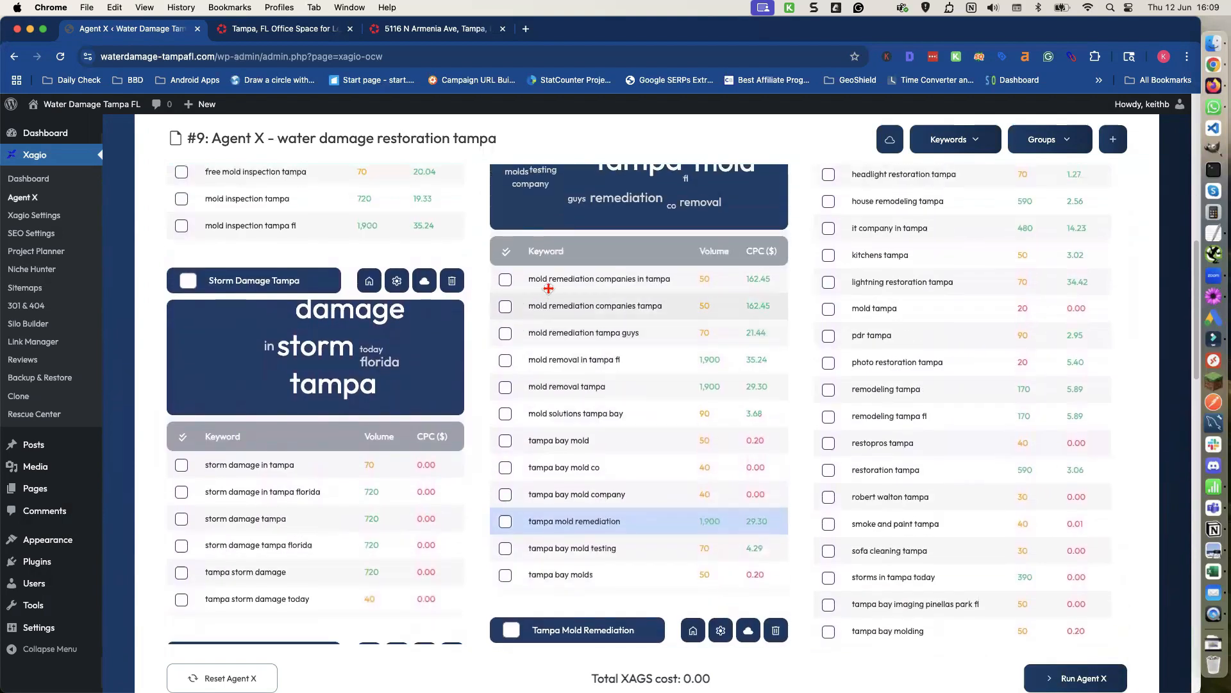
{"action": "left_click", "coordinate": [674, 277]}
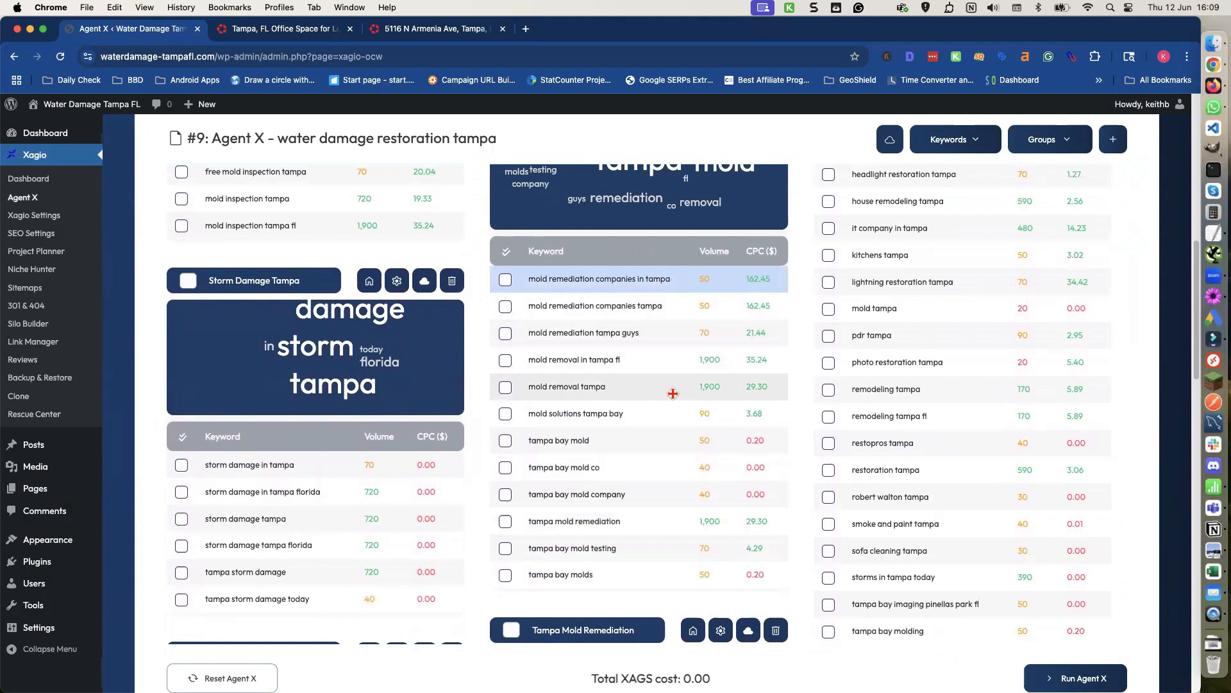
{"action": "left_click", "coordinate": [653, 571], "text": "shift"}
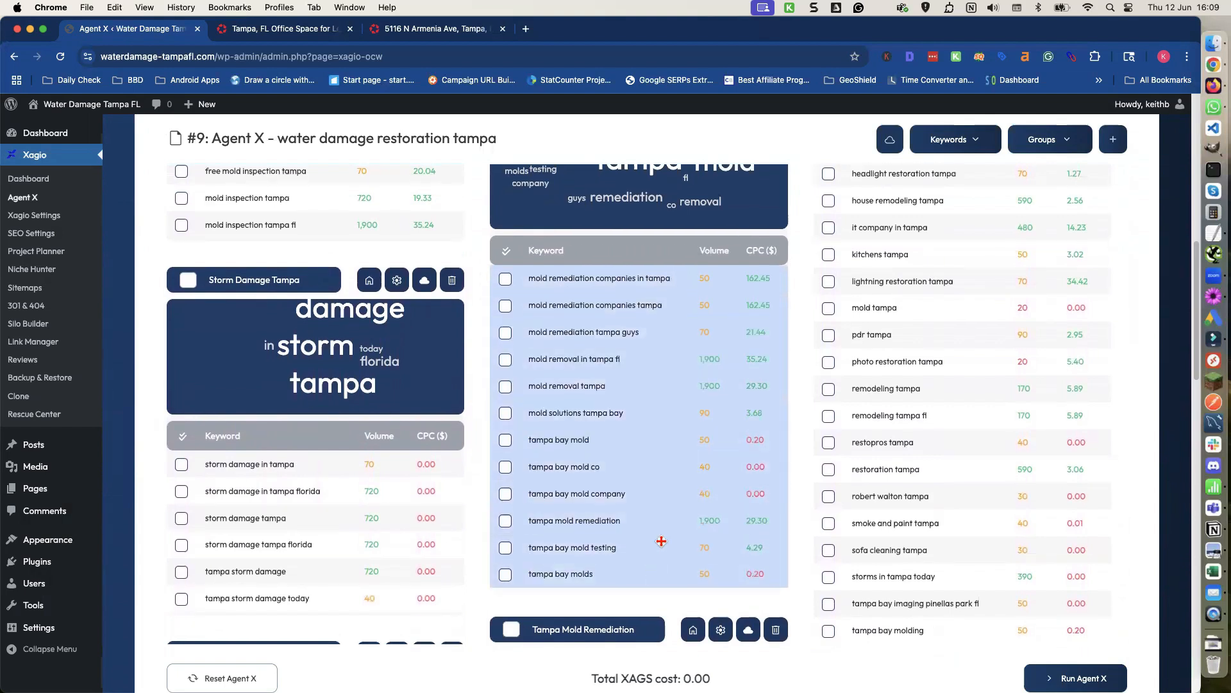
{"action": "scroll", "coordinate": [660, 538], "scroll_direction": "down", "scroll_amount": 3}
{"action": "scroll", "coordinate": [654, 494], "scroll_direction": "down", "scroll_amount": 2}
{"action": "left_click_drag", "start_coordinate": [638, 274], "coordinate": [565, 621]}
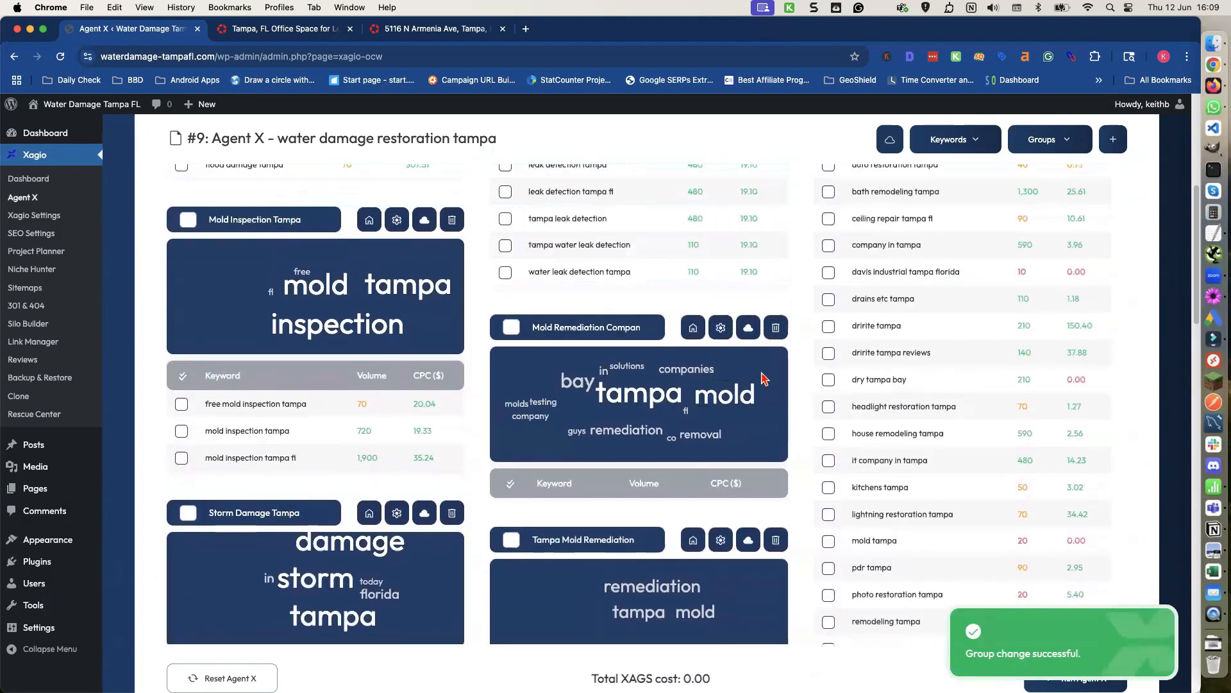
{"action": "left_click", "coordinate": [775, 329]}
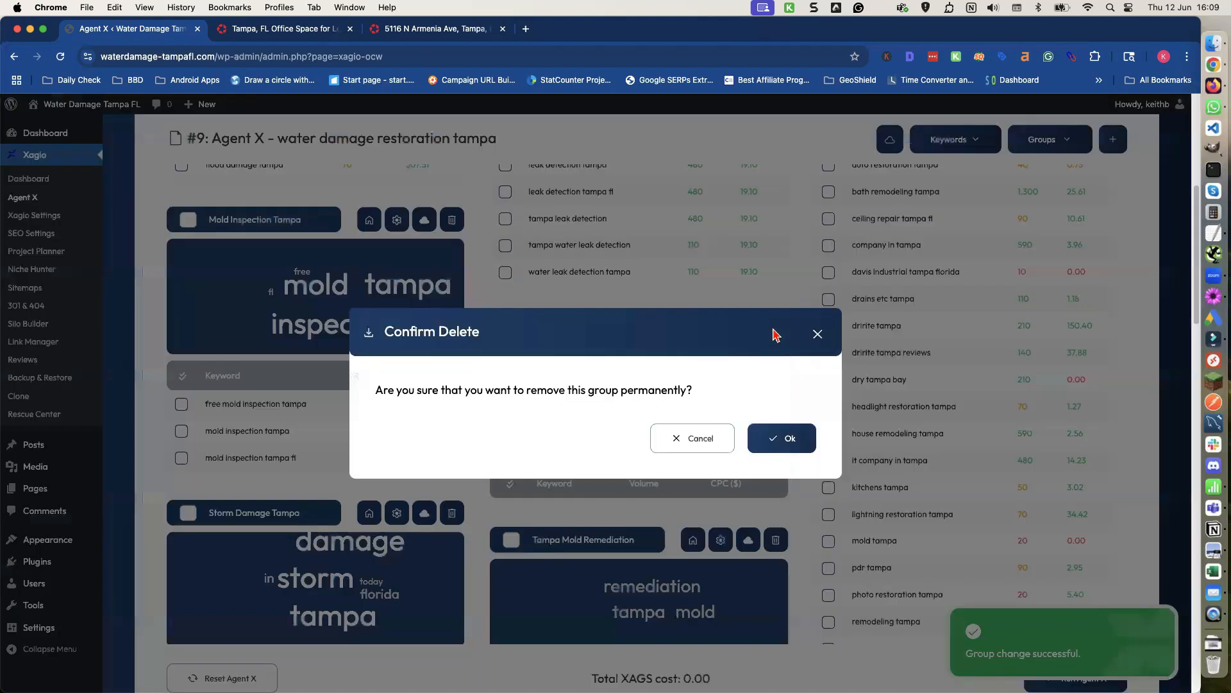
{"action": "left_click", "coordinate": [774, 440]}
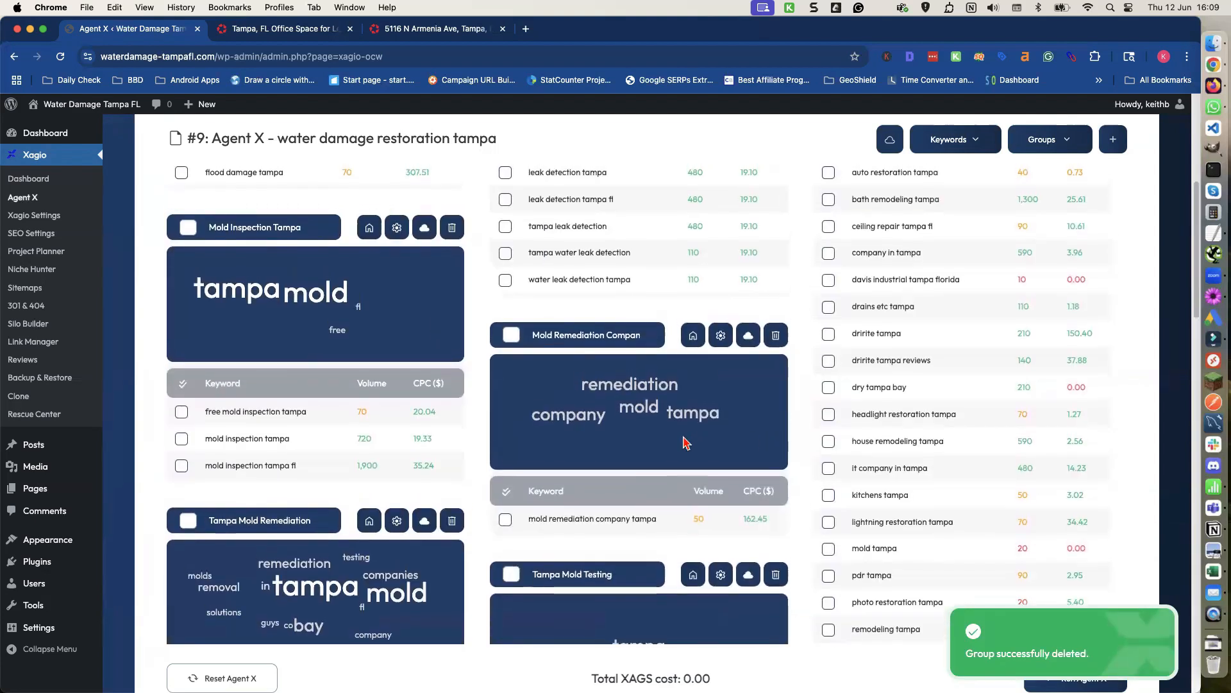
Move 'mold remediation company tampa' into the Tampa Mold Remediation group and delete its emptied Mold Remediation Company group.
{"action": "scroll", "coordinate": [686, 439], "scroll_direction": "down", "scroll_amount": 2}
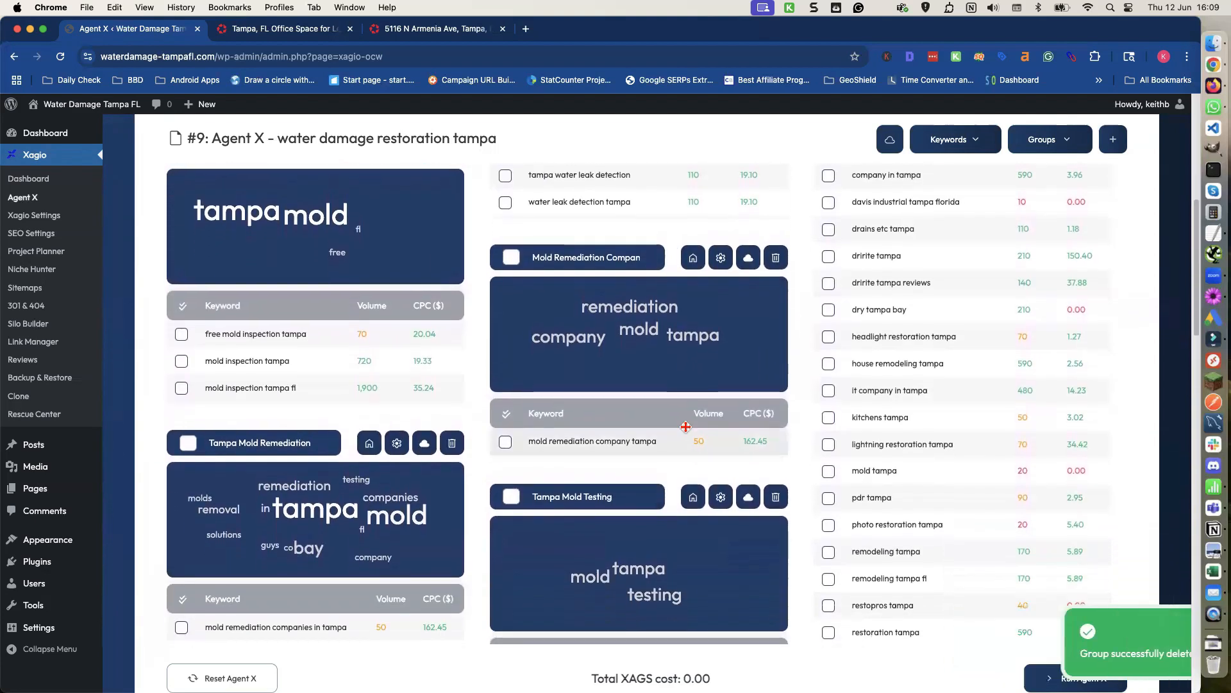
{"action": "scroll", "coordinate": [685, 431], "scroll_direction": "up", "scroll_amount": 1}
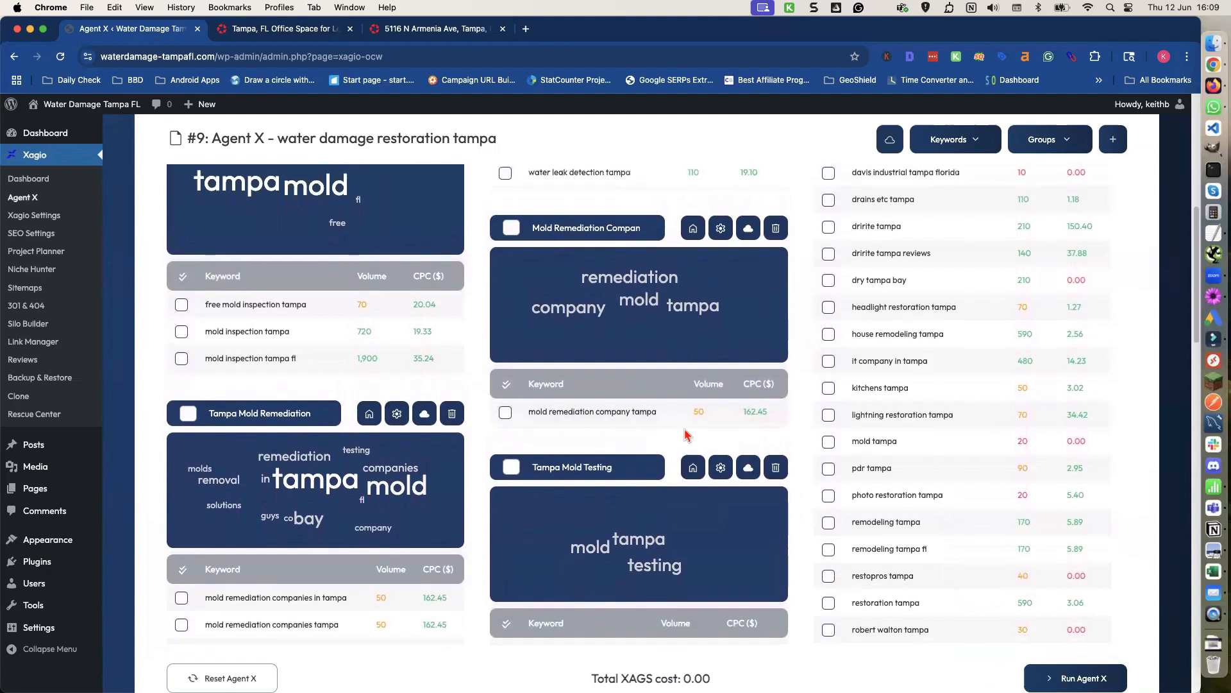
{"action": "scroll", "coordinate": [683, 427], "scroll_direction": "down", "scroll_amount": 1}
{"action": "left_click_drag", "start_coordinate": [677, 407], "coordinate": [256, 610]}
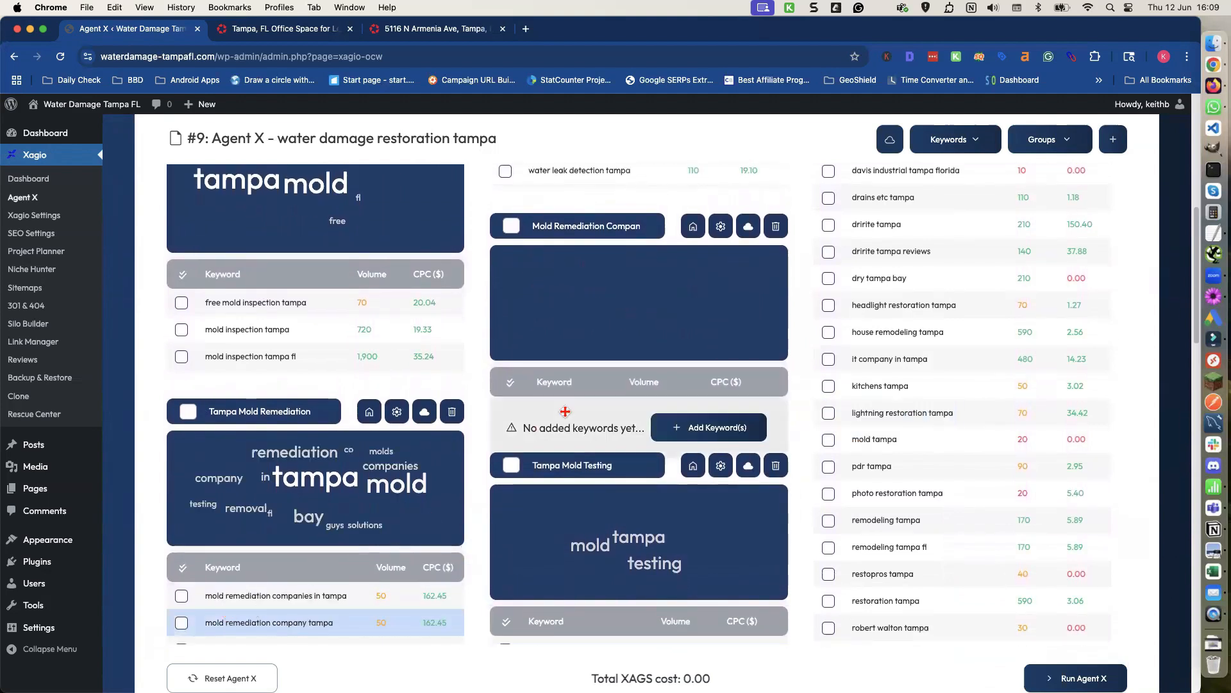
{"action": "left_click", "coordinate": [775, 229]}
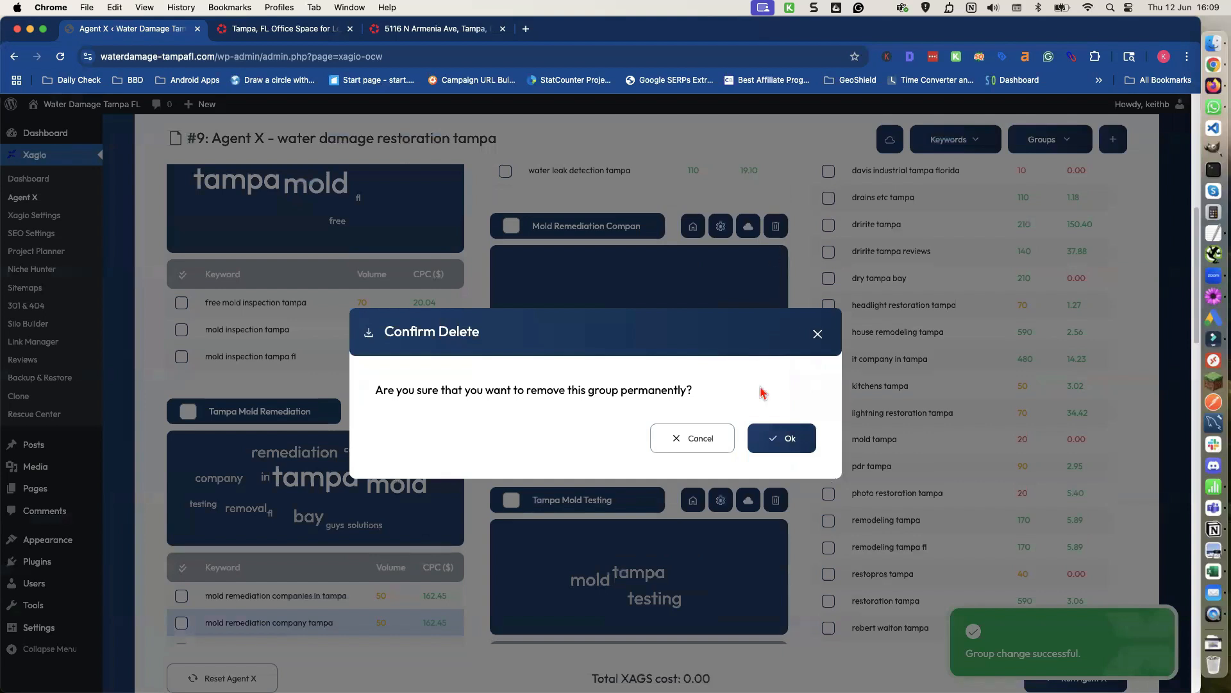
{"action": "left_click", "coordinate": [778, 440]}
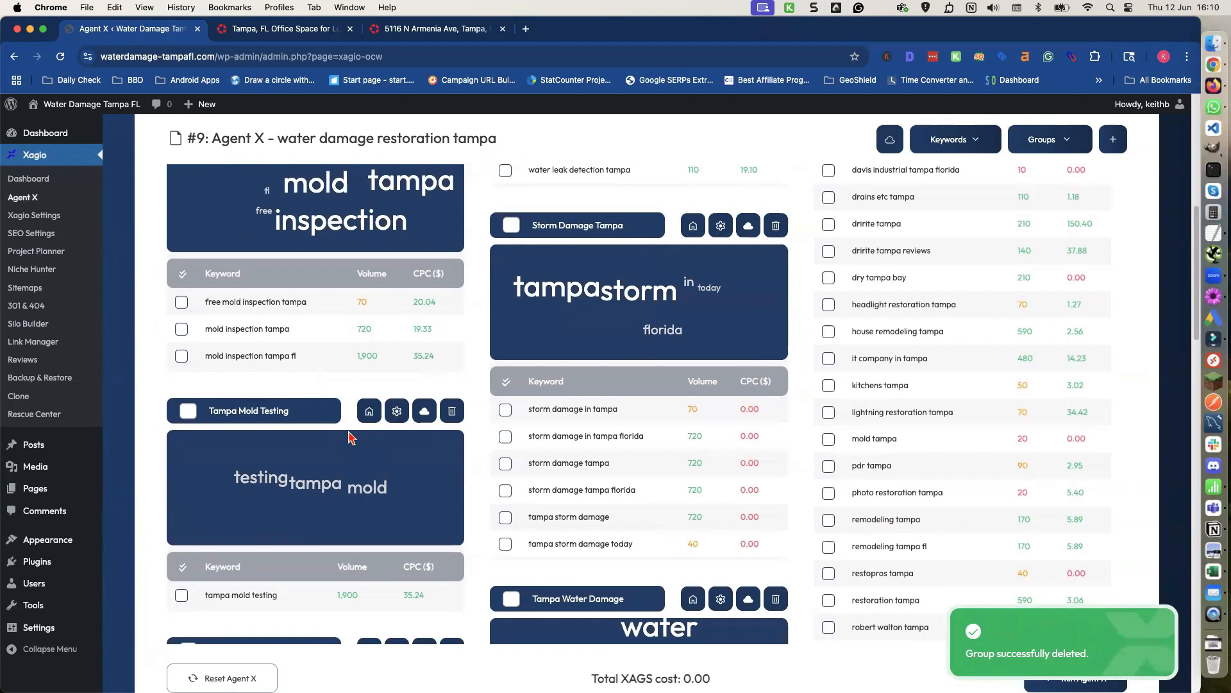
Move 'tampa mold testing' into the Mold Inspection Tampa group and delete the emptied Tampa Mold Testing group.
{"action": "scroll", "coordinate": [340, 462], "scroll_direction": "down", "scroll_amount": 1}
{"action": "left_click_drag", "start_coordinate": [306, 552], "coordinate": [230, 294]}
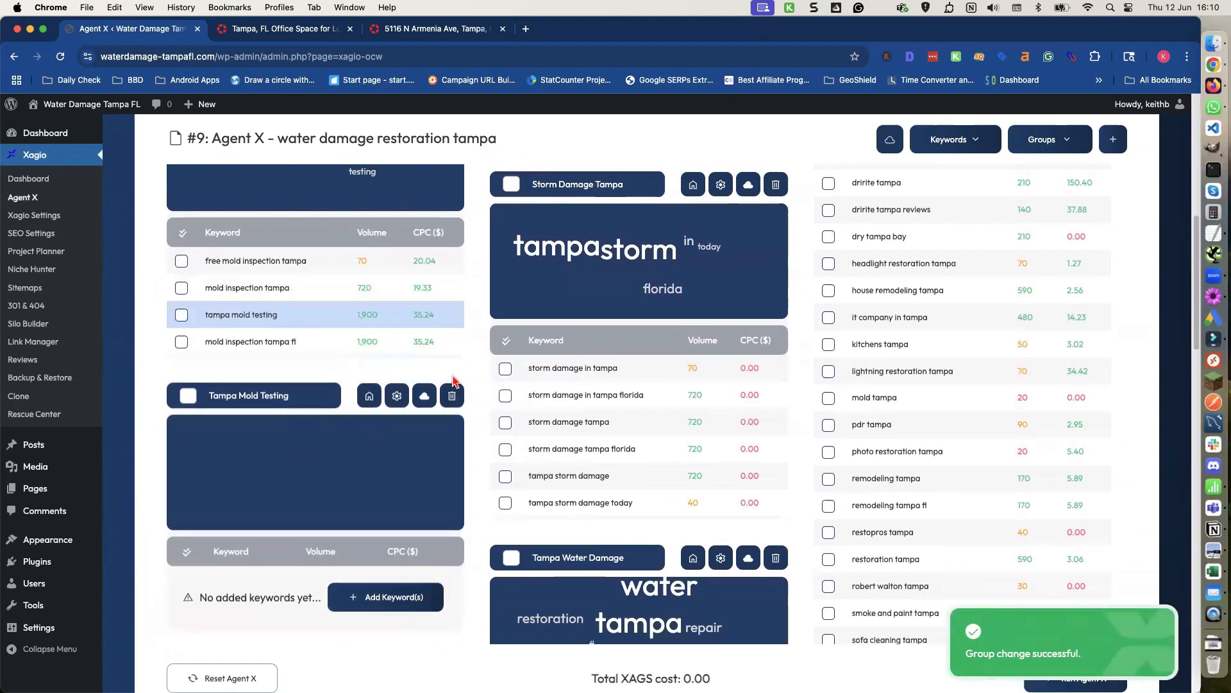
{"action": "left_click", "coordinate": [452, 397]}
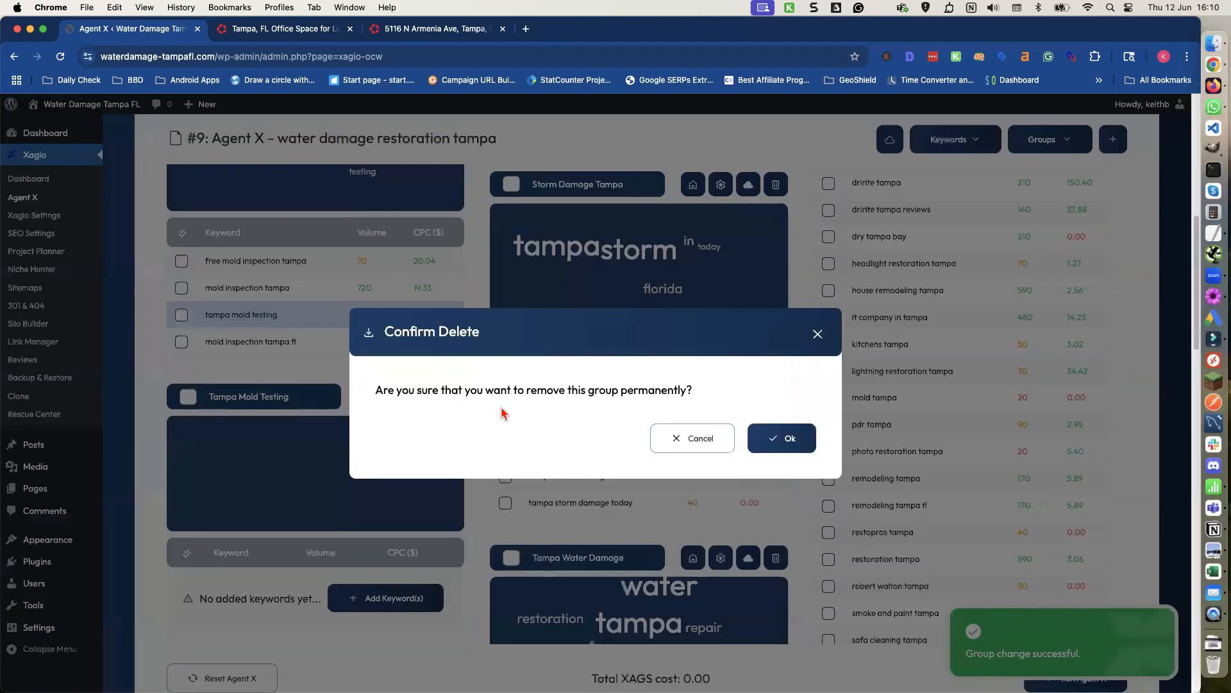
{"action": "left_click", "coordinate": [778, 442]}
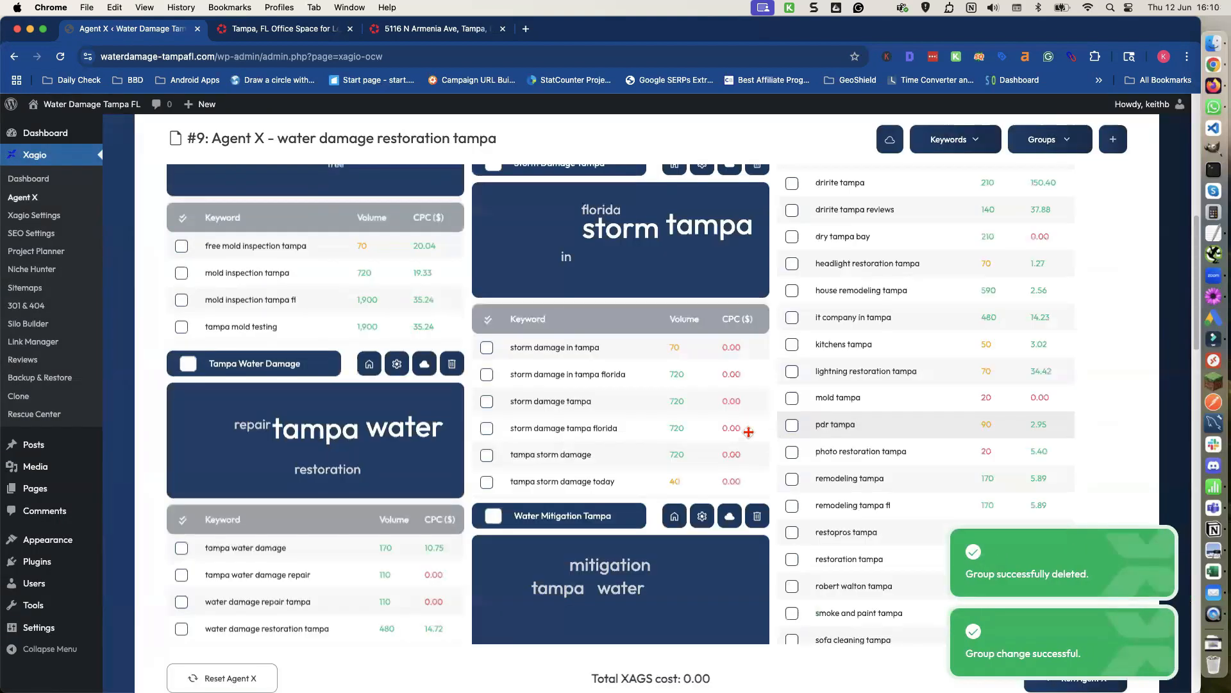
Move 'water mitigation tampa' into the Tampa Water Damage group and delete the emptied Water Mitigation Tampa group.
{"action": "scroll", "coordinate": [436, 414], "scroll_direction": "down", "scroll_amount": 3}
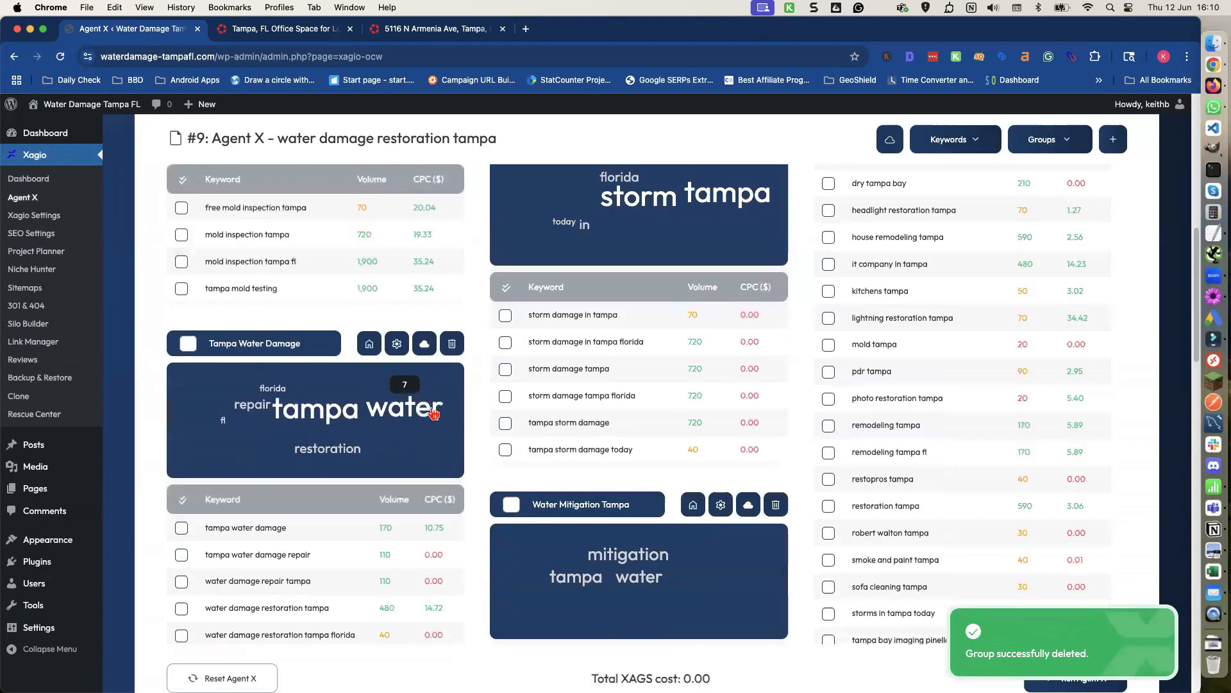
{"action": "scroll", "coordinate": [431, 413], "scroll_direction": "down", "scroll_amount": 3}
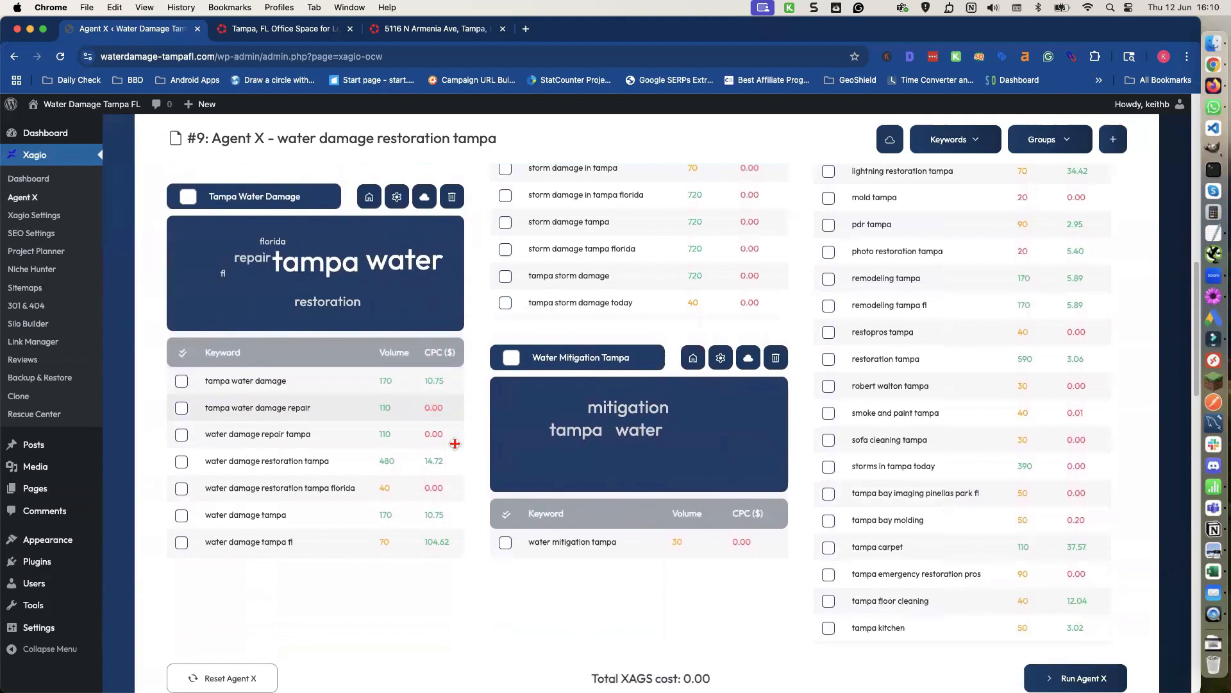
{"action": "left_click_drag", "start_coordinate": [640, 540], "coordinate": [188, 474]}
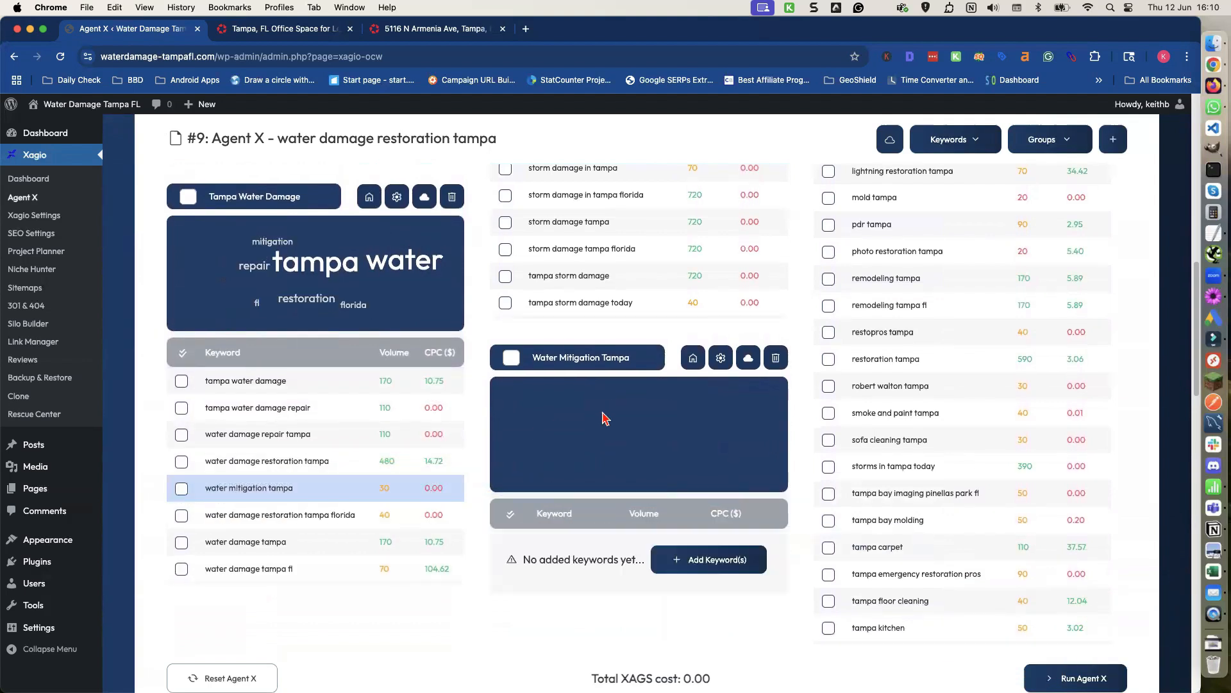
{"action": "left_click", "coordinate": [774, 365]}
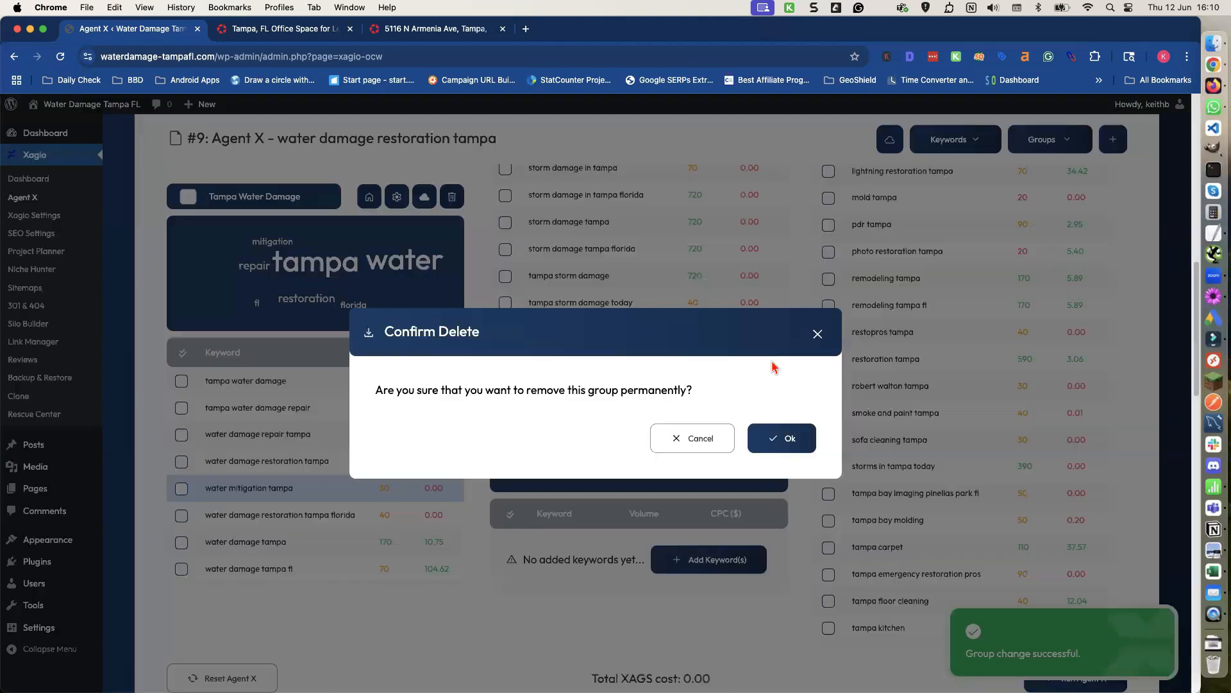
{"action": "left_click", "coordinate": [776, 438]}
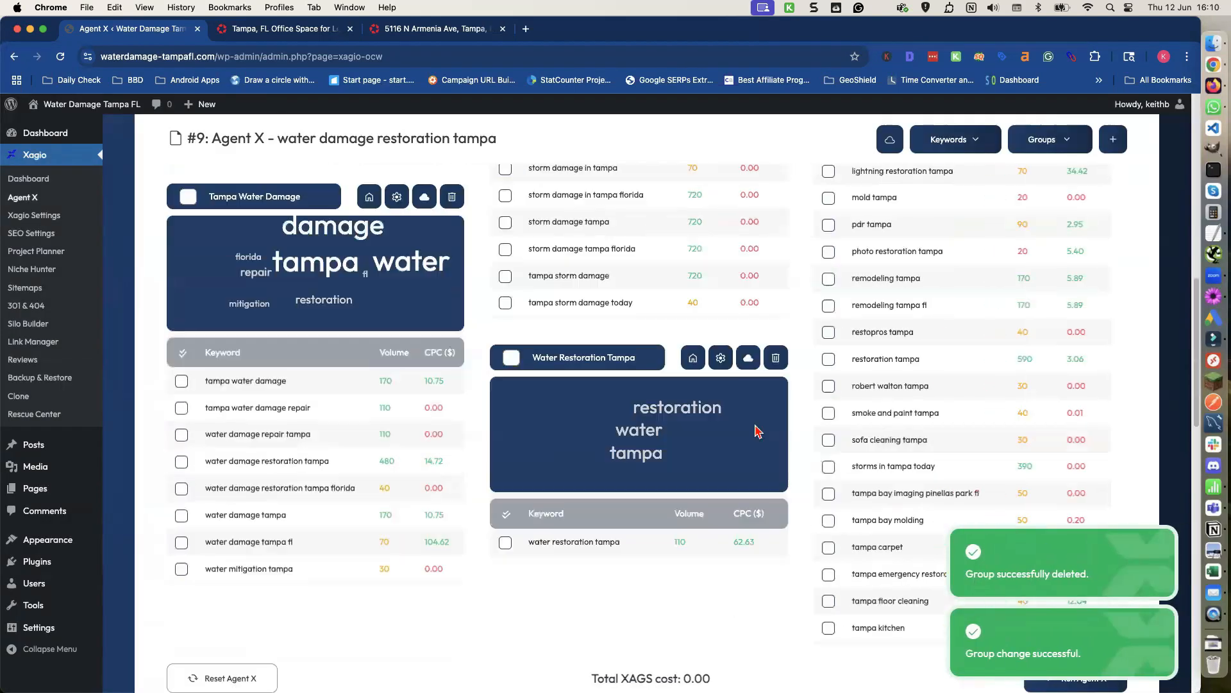
Move 'water restoration tampa' into the Tampa Water Damage group and delete the emptied Water Restoration Tampa group.
{"action": "left_click_drag", "start_coordinate": [640, 541], "coordinate": [216, 474]}
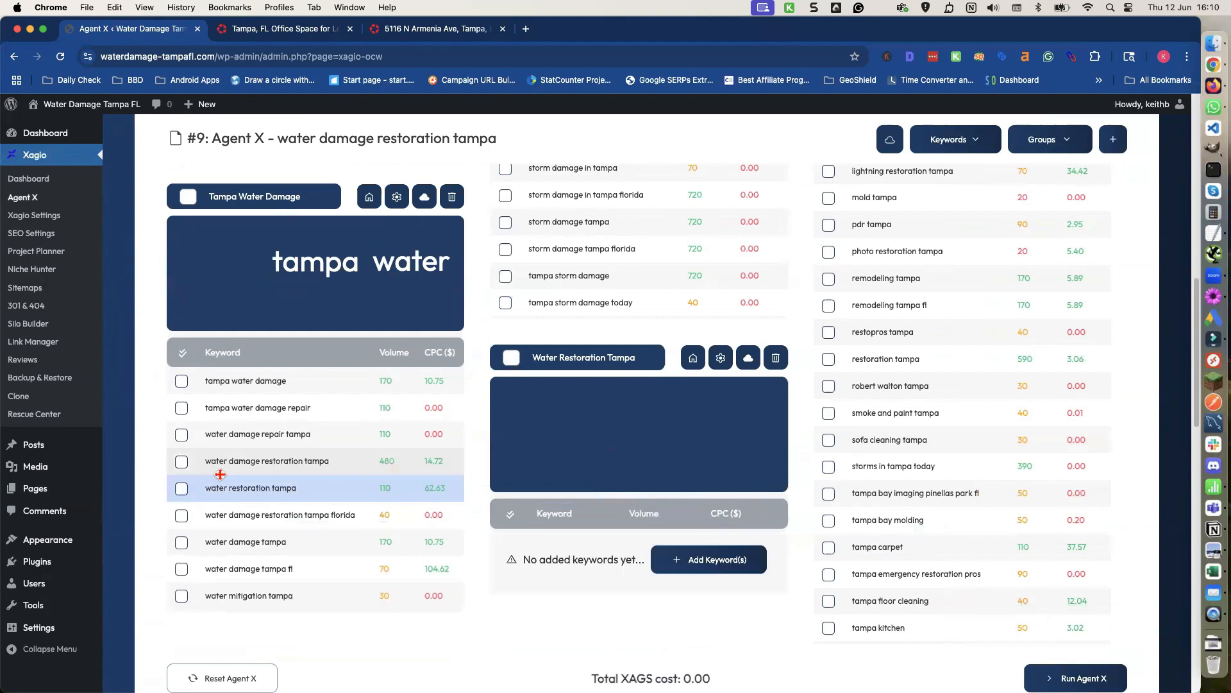
{"action": "left_click", "coordinate": [776, 360]}
{"action": "left_click", "coordinate": [771, 434]}
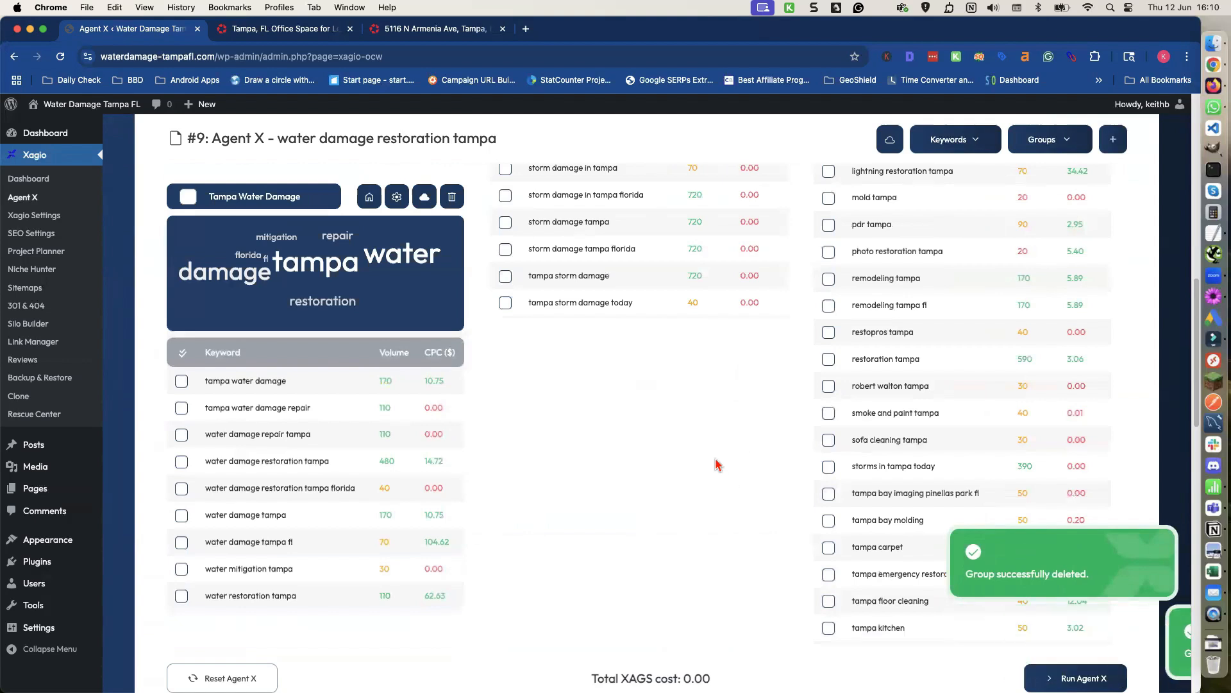
Select the Tampa Water Damage, Mold Inspection Tampa and Storm Damage Tampa groups while working back up the group list.
{"action": "scroll", "coordinate": [709, 474], "scroll_direction": "up", "scroll_amount": 1}
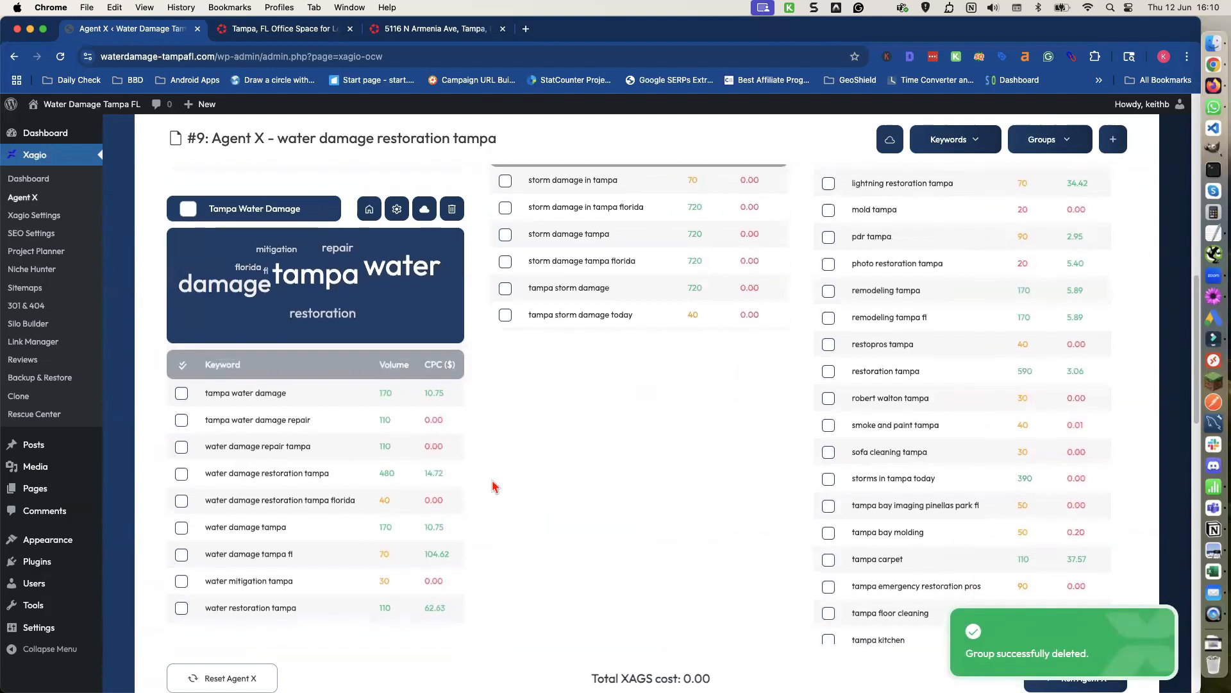
{"action": "scroll", "coordinate": [459, 478], "scroll_direction": "up", "scroll_amount": 2}
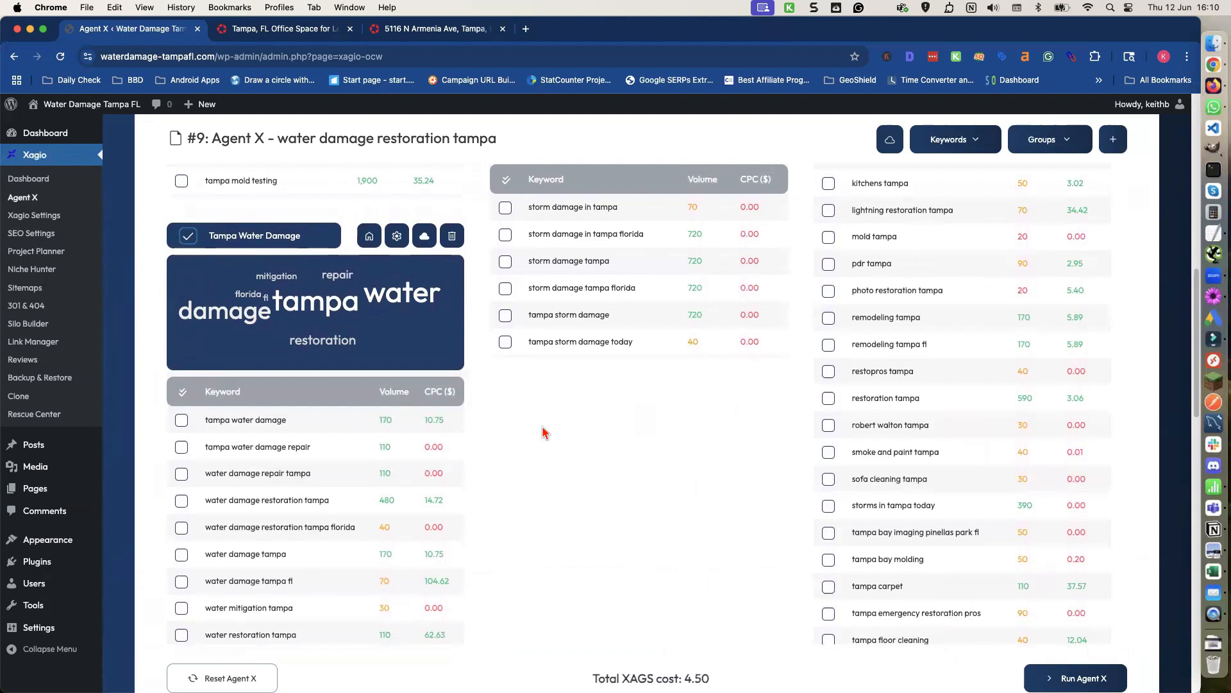
{"action": "scroll", "coordinate": [543, 431], "scroll_direction": "up", "scroll_amount": 10}
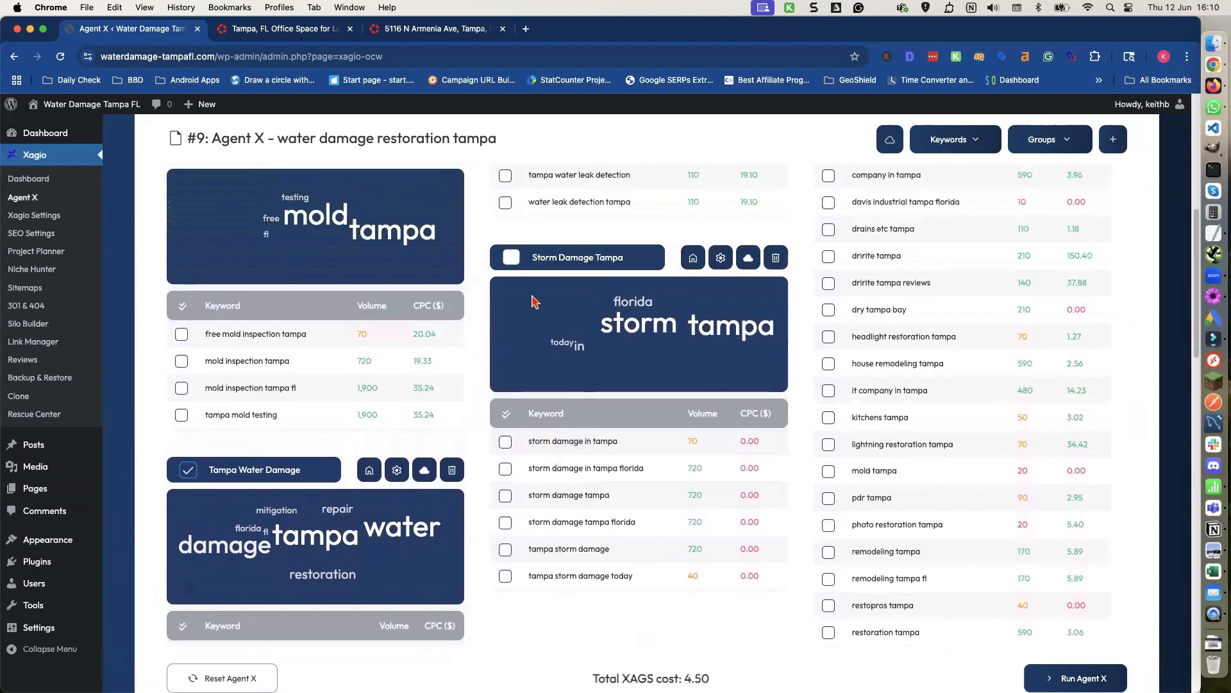
{"action": "scroll", "coordinate": [507, 346], "scroll_direction": "up", "scroll_amount": 2}
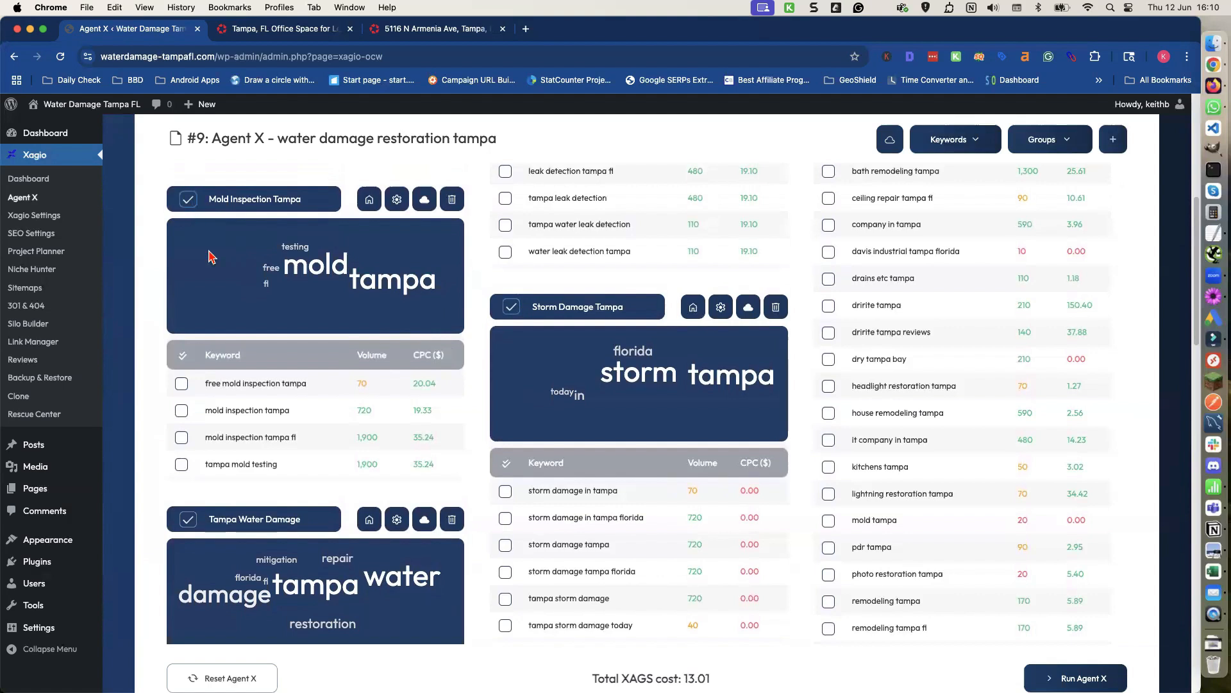
{"action": "scroll", "coordinate": [532, 395], "scroll_direction": "up", "scroll_amount": 10}
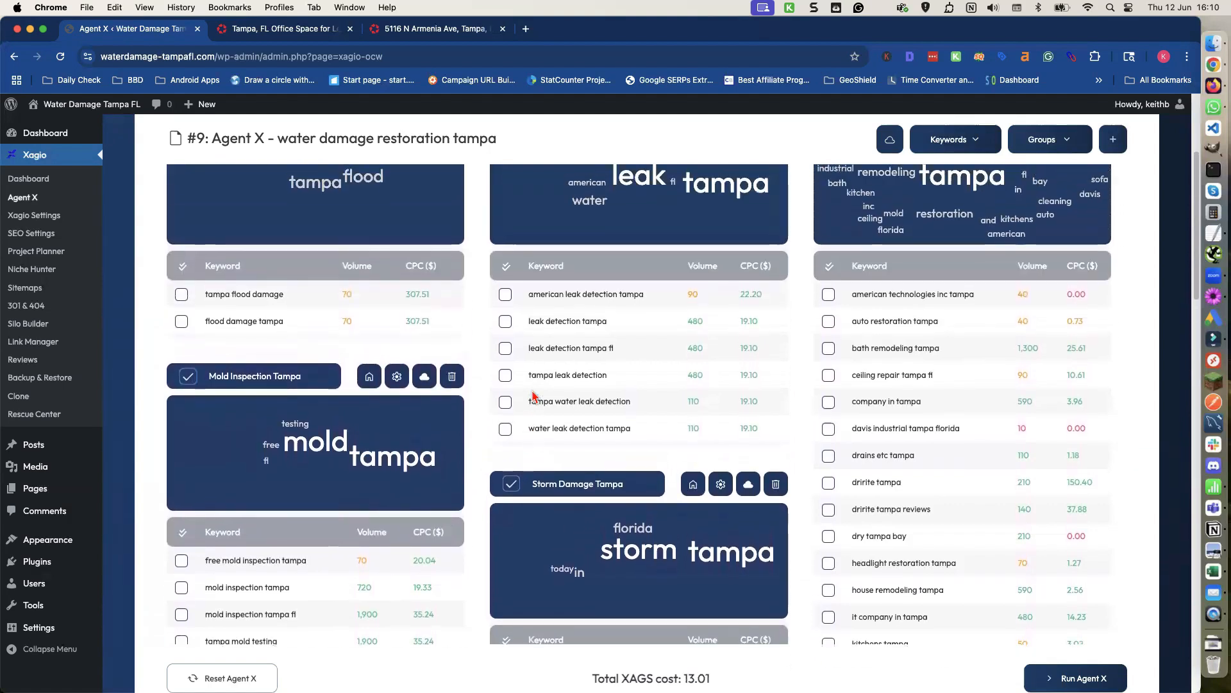
{"action": "scroll", "coordinate": [533, 396], "scroll_direction": "up", "scroll_amount": 2}
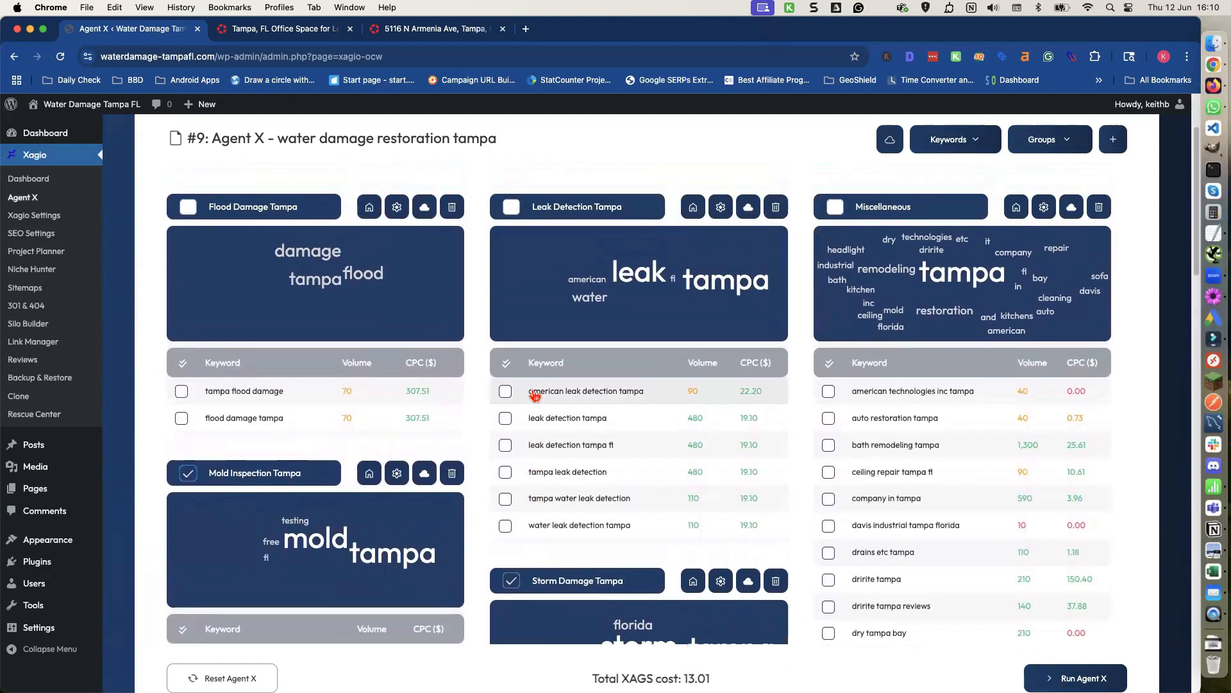
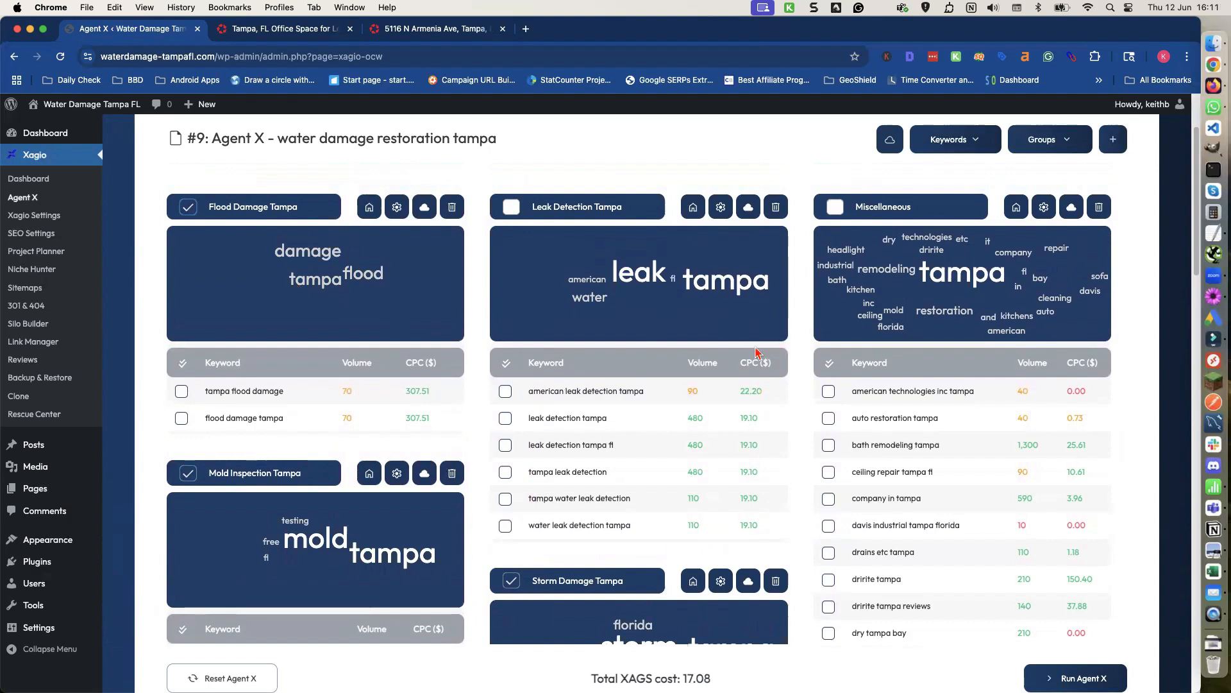
Select the Tampa Mold Remediation group as well, further down the group list.
{"action": "scroll", "coordinate": [755, 352], "scroll_direction": "down", "scroll_amount": 5}
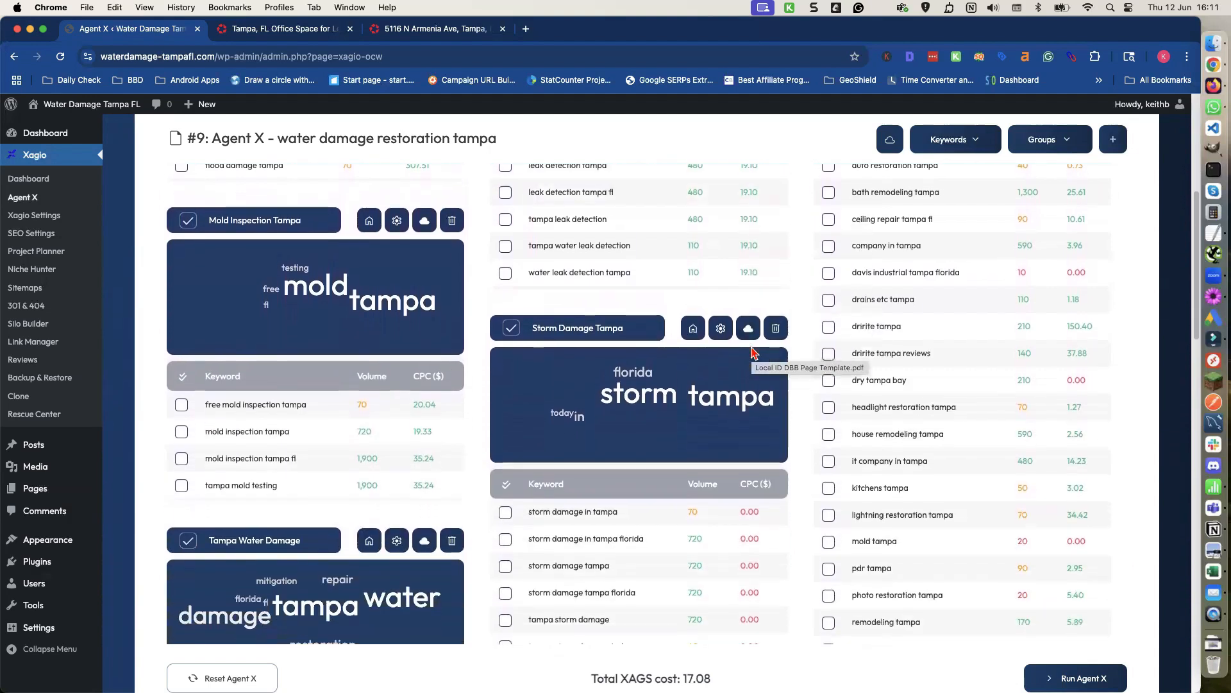
{"action": "scroll", "coordinate": [755, 352], "scroll_direction": "up", "scroll_amount": 2}
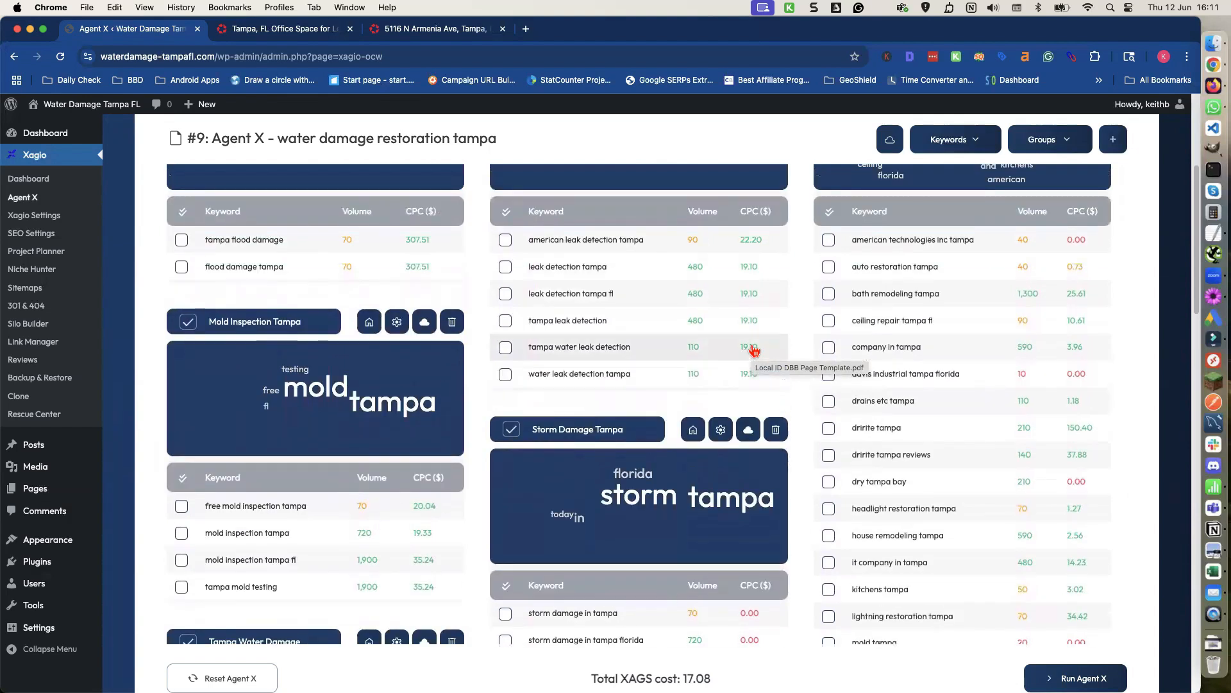
{"action": "scroll", "coordinate": [755, 352], "scroll_direction": "up", "scroll_amount": 3}
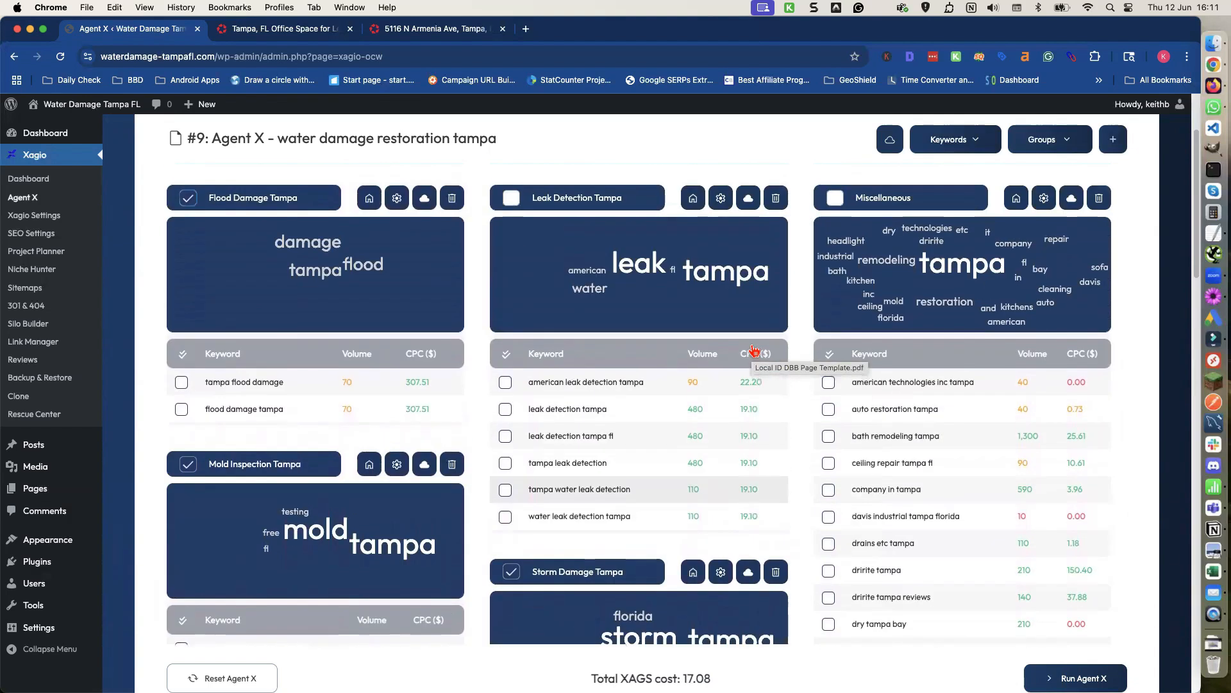
{"action": "scroll", "coordinate": [891, 336], "scroll_direction": "down", "scroll_amount": 4}
{"action": "scroll", "coordinate": [892, 336], "scroll_direction": "down", "scroll_amount": 20}
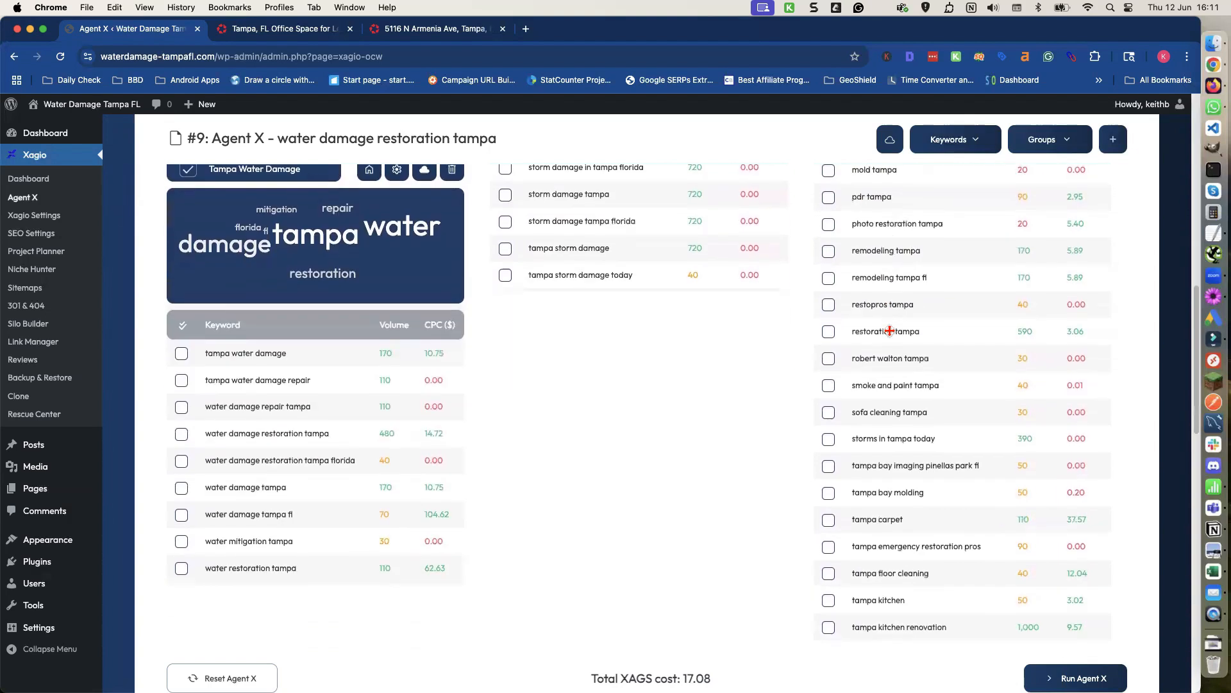
{"action": "scroll", "coordinate": [892, 336], "scroll_direction": "down", "scroll_amount": 1}
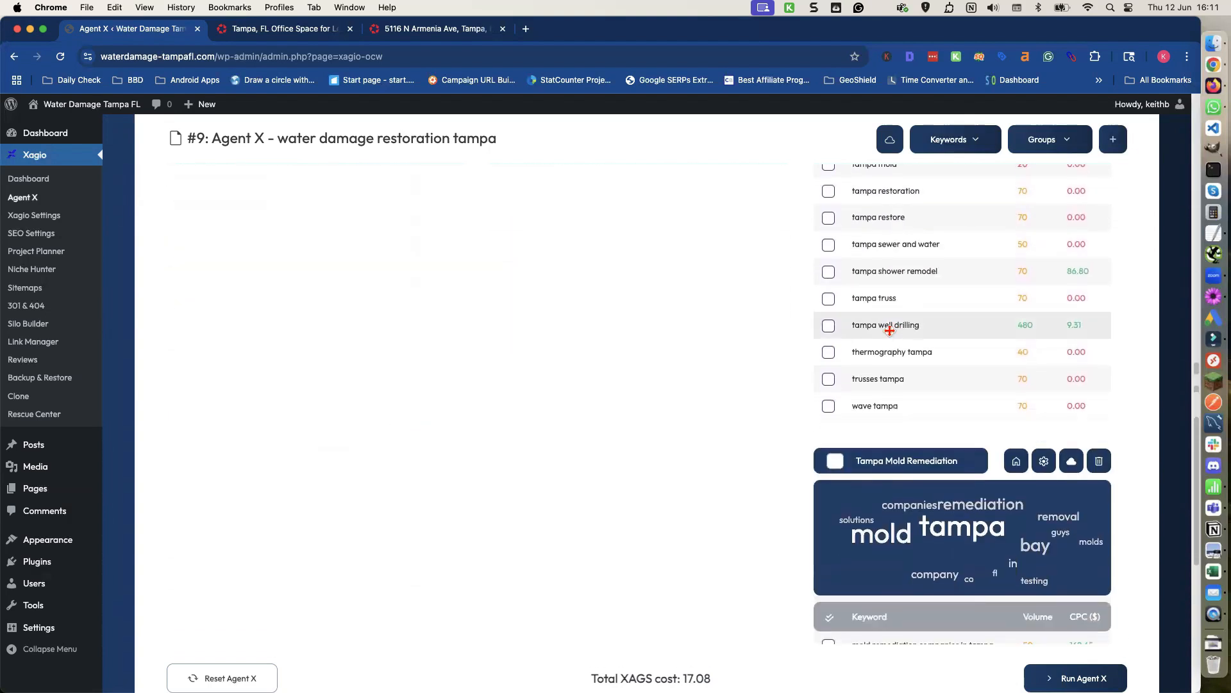
{"action": "scroll", "coordinate": [890, 330], "scroll_direction": "down", "scroll_amount": 6}
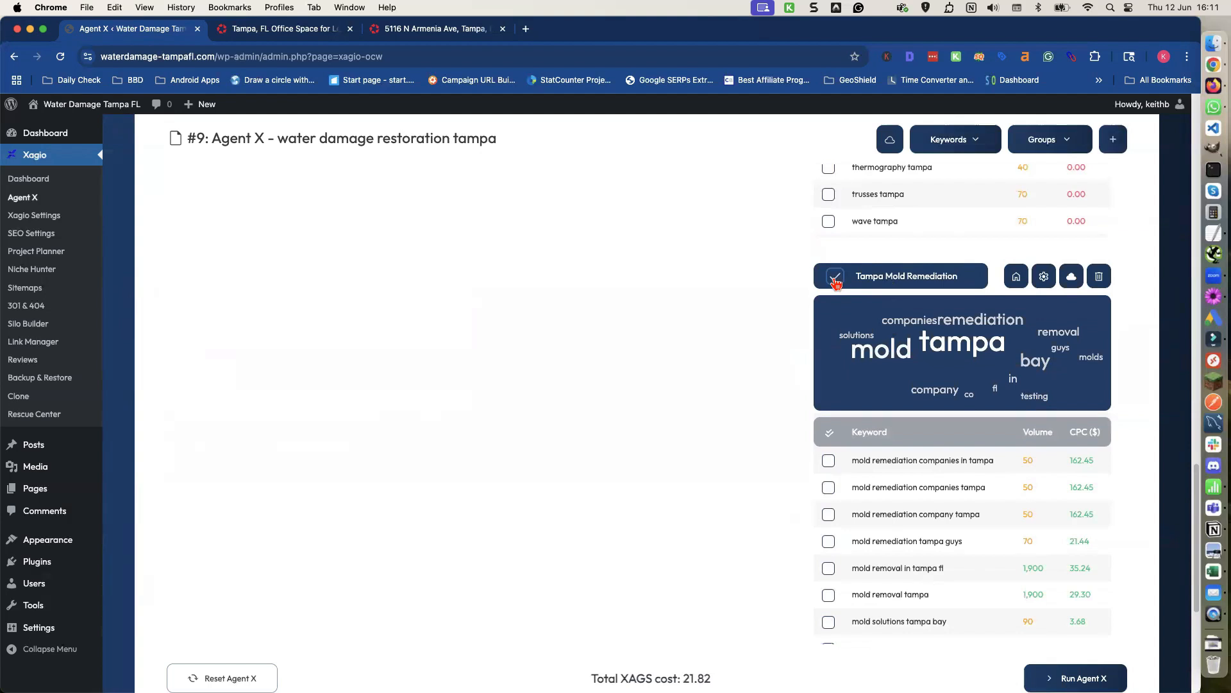
Review the keywords in the selected groups and the Miscellaneous group for remaining mould-related terms.
{"action": "scroll", "coordinate": [842, 359], "scroll_direction": "down", "scroll_amount": 4}
{"action": "scroll", "coordinate": [842, 351], "scroll_direction": "down", "scroll_amount": 1}
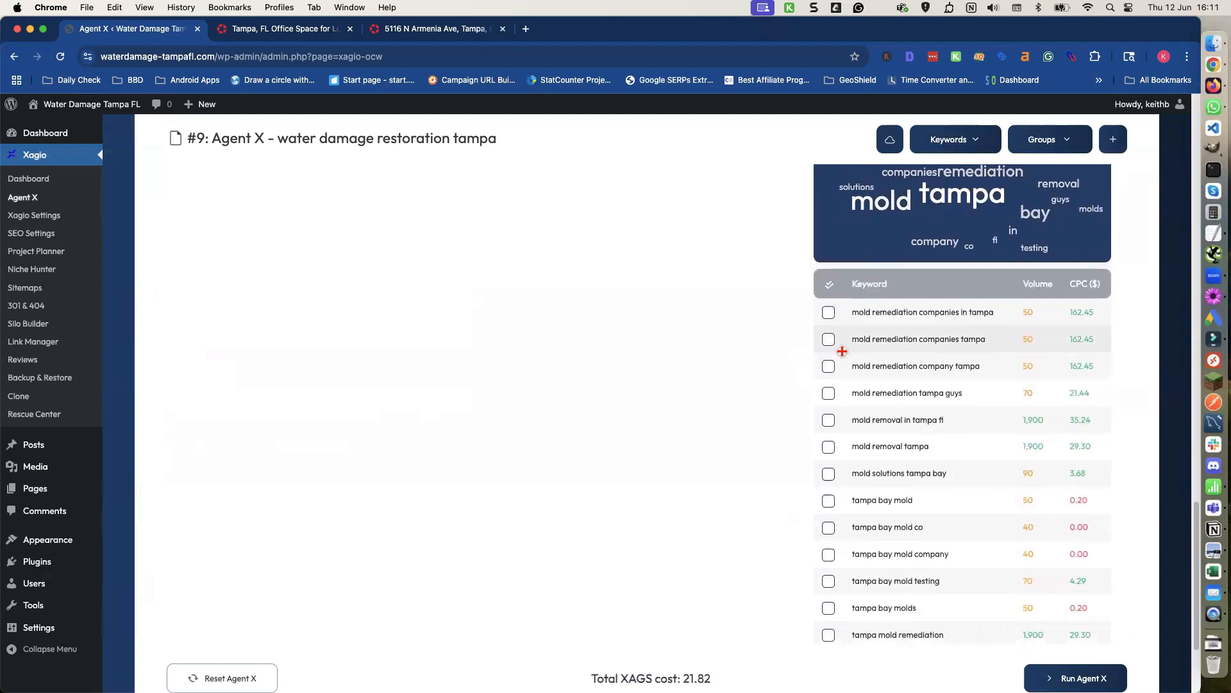
{"action": "scroll", "coordinate": [631, 338], "scroll_direction": "up", "scroll_amount": 10}
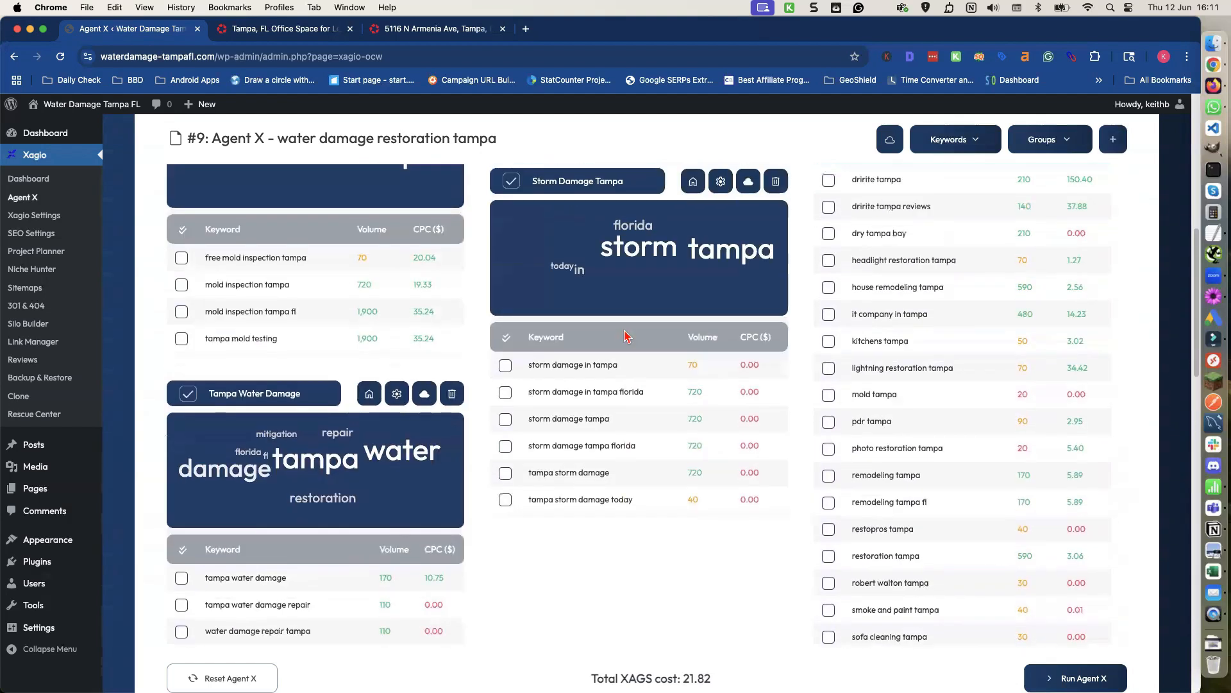
{"action": "scroll", "coordinate": [513, 344], "scroll_direction": "up", "scroll_amount": 1}
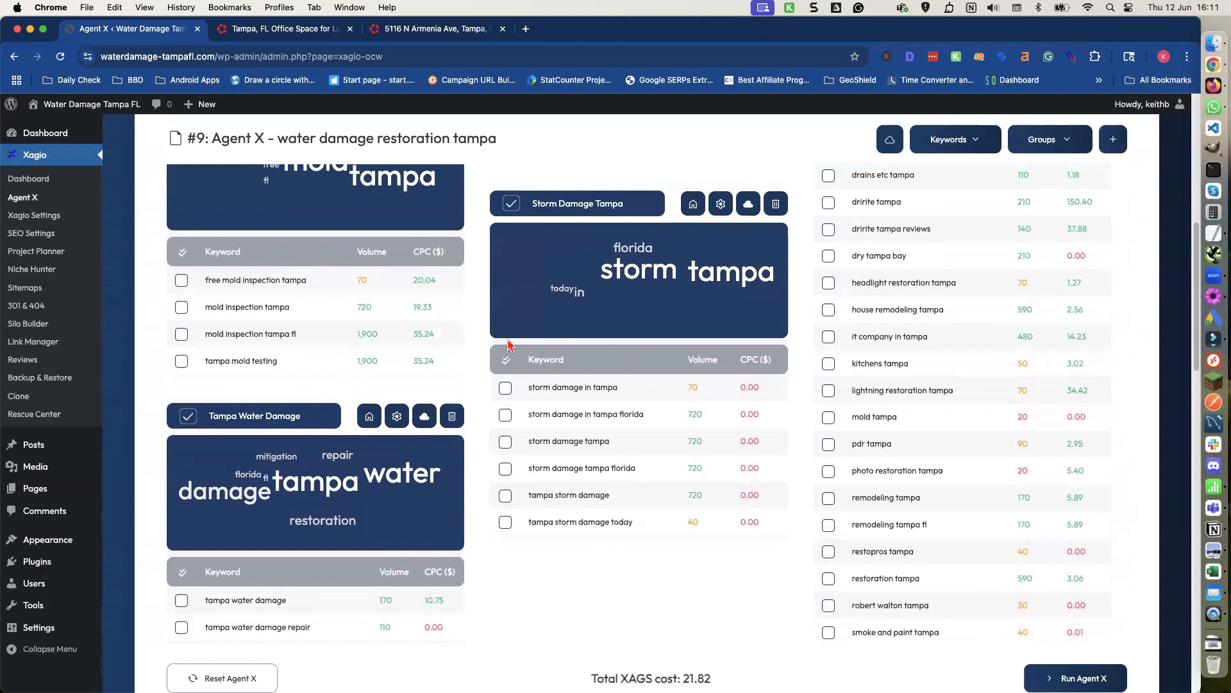
{"action": "scroll", "coordinate": [508, 344], "scroll_direction": "up", "scroll_amount": 10}
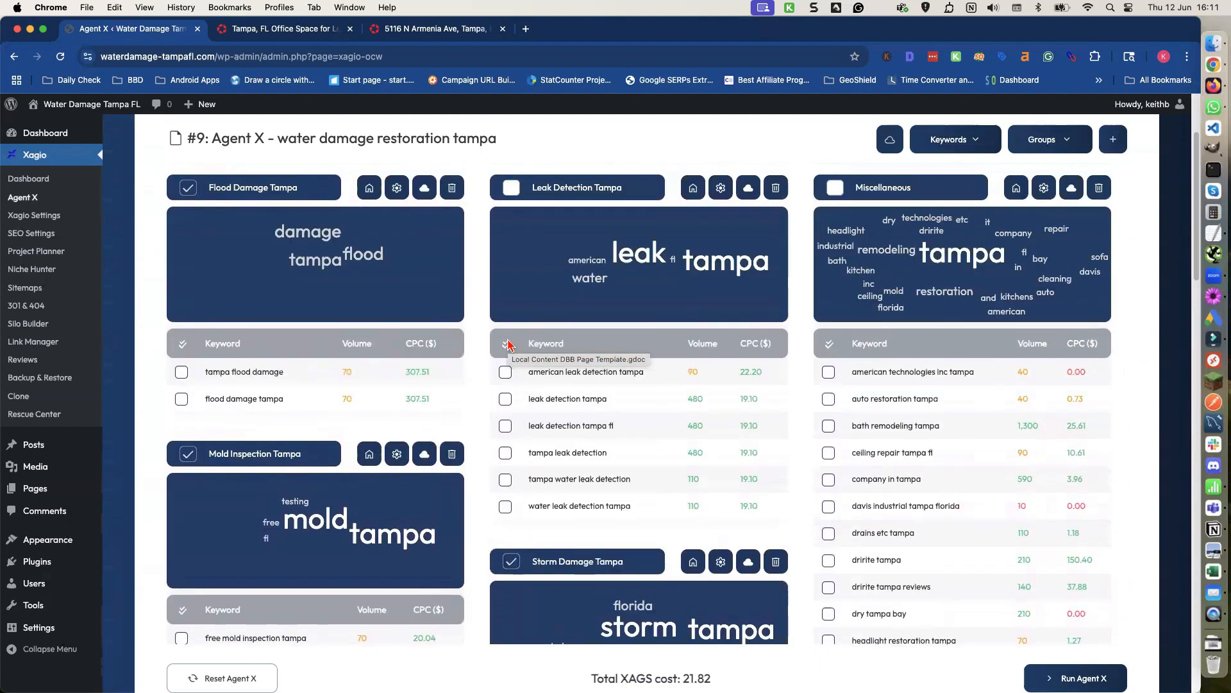
{"action": "scroll", "coordinate": [507, 344], "scroll_direction": "up", "scroll_amount": 1}
{"action": "scroll", "coordinate": [508, 344], "scroll_direction": "down", "scroll_amount": 20}
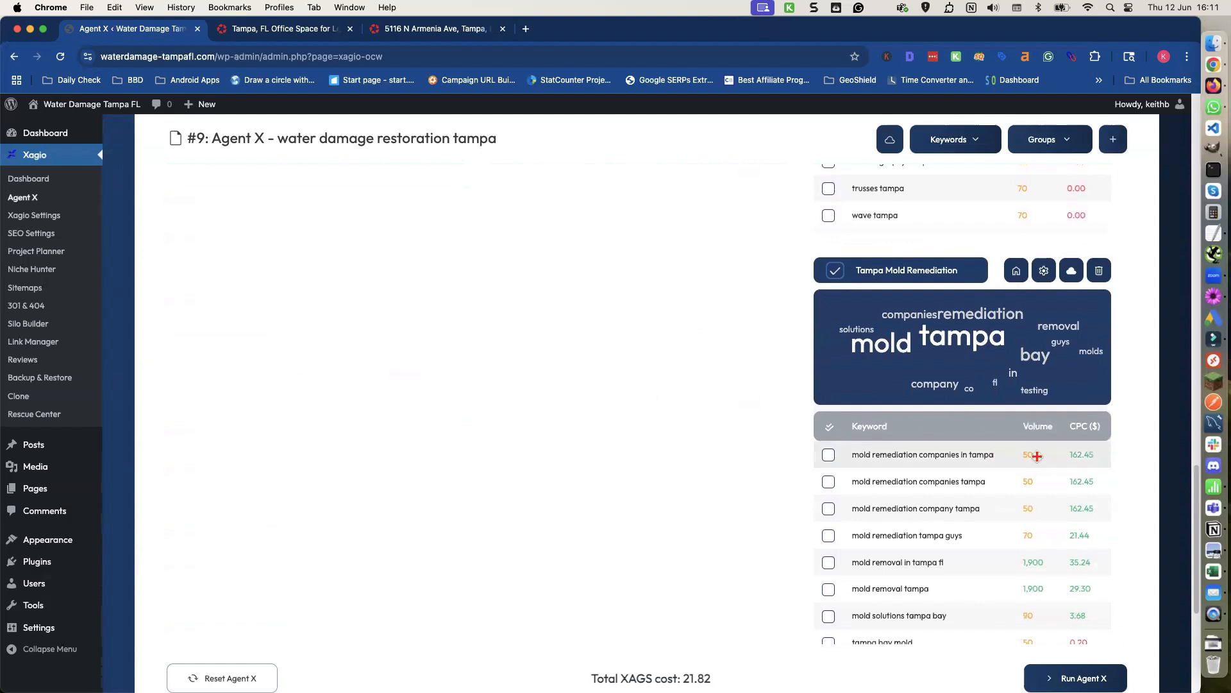
{"action": "scroll", "coordinate": [971, 463], "scroll_direction": "down", "scroll_amount": 3}
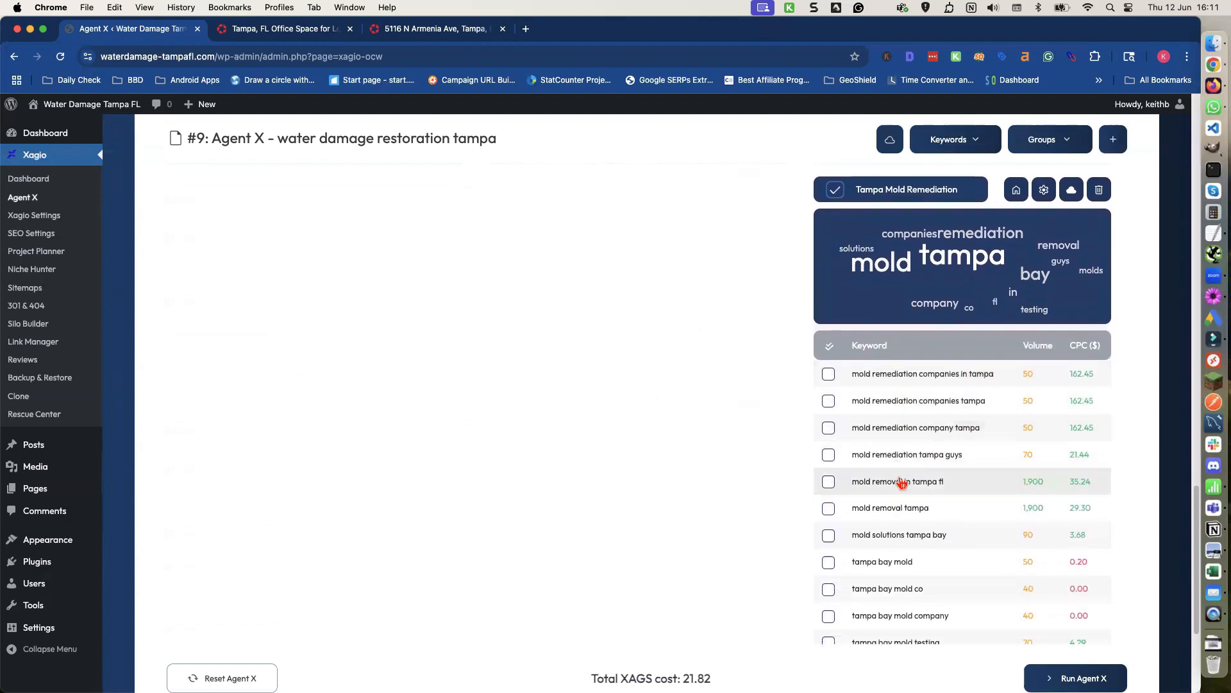
{"action": "scroll", "coordinate": [890, 509], "scroll_direction": "down", "scroll_amount": 3}
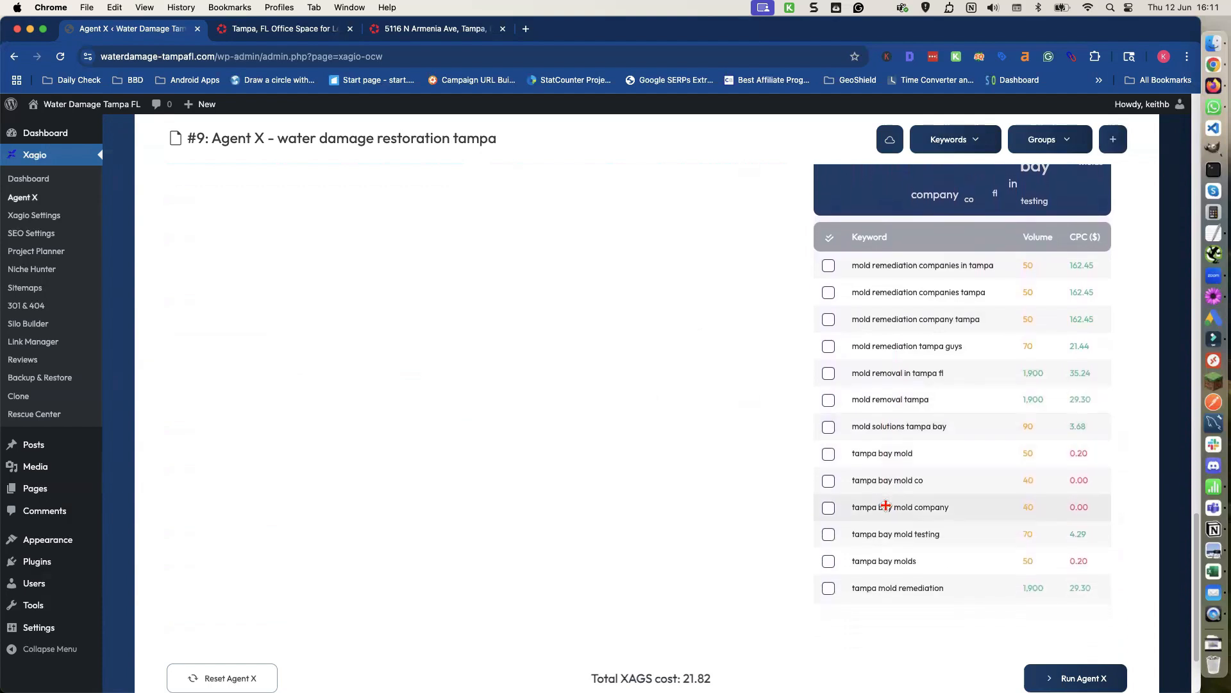
{"action": "scroll", "coordinate": [883, 569], "scroll_direction": "up", "scroll_amount": 5}
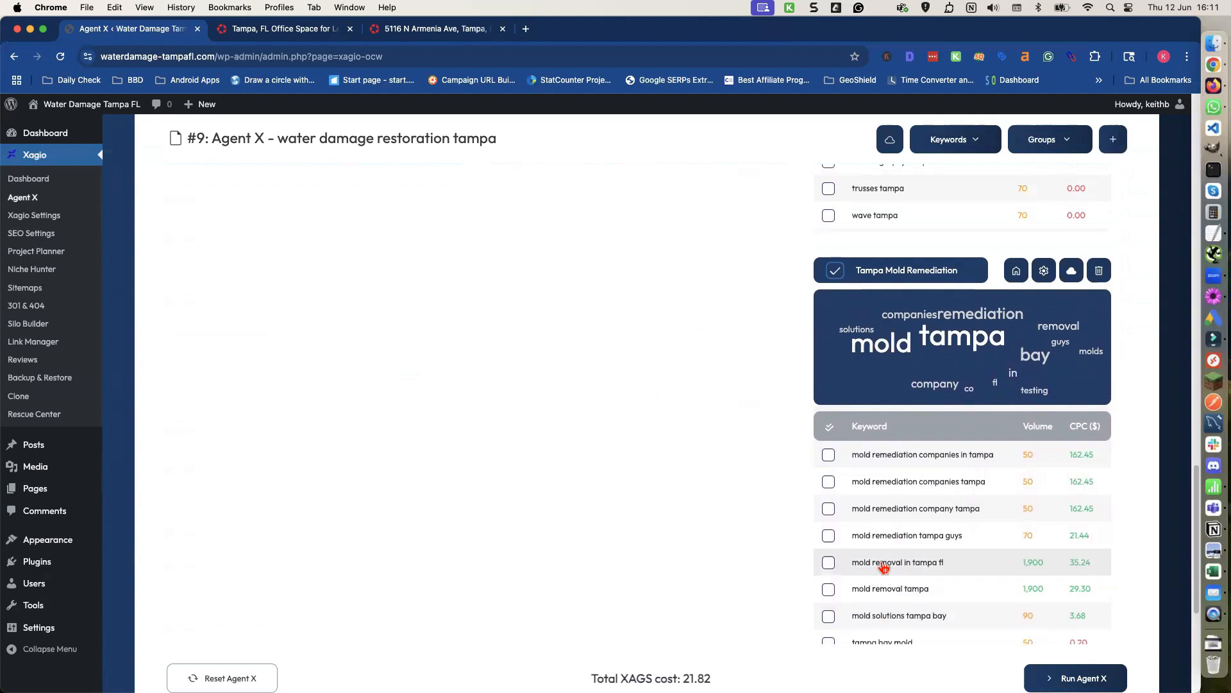
{"action": "scroll", "coordinate": [882, 557], "scroll_direction": "up", "scroll_amount": 5}
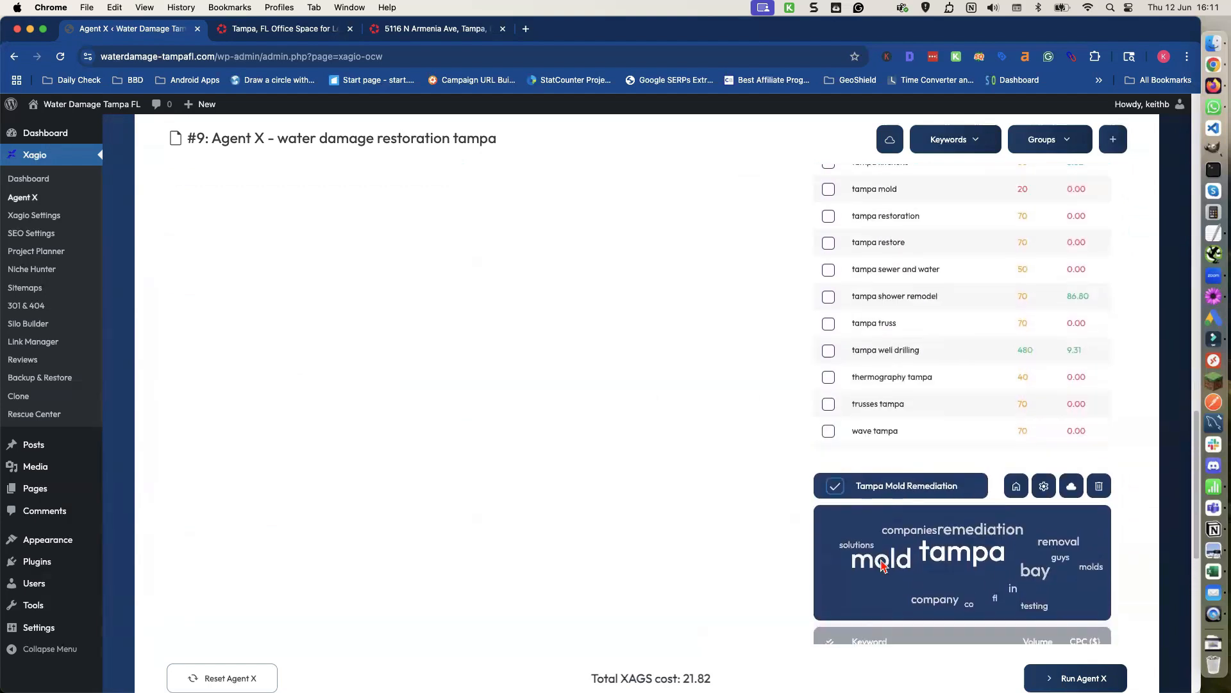
{"action": "scroll", "coordinate": [881, 565], "scroll_direction": "up", "scroll_amount": 10}
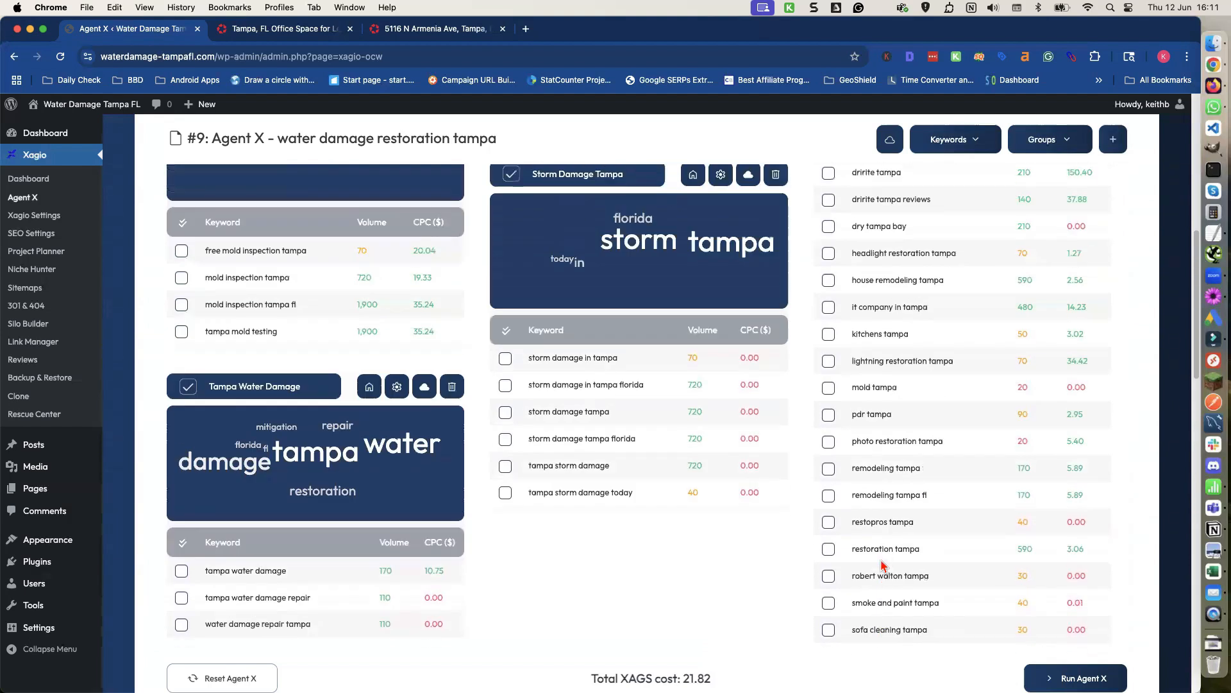
{"action": "scroll", "coordinate": [881, 564], "scroll_direction": "up", "scroll_amount": 6}
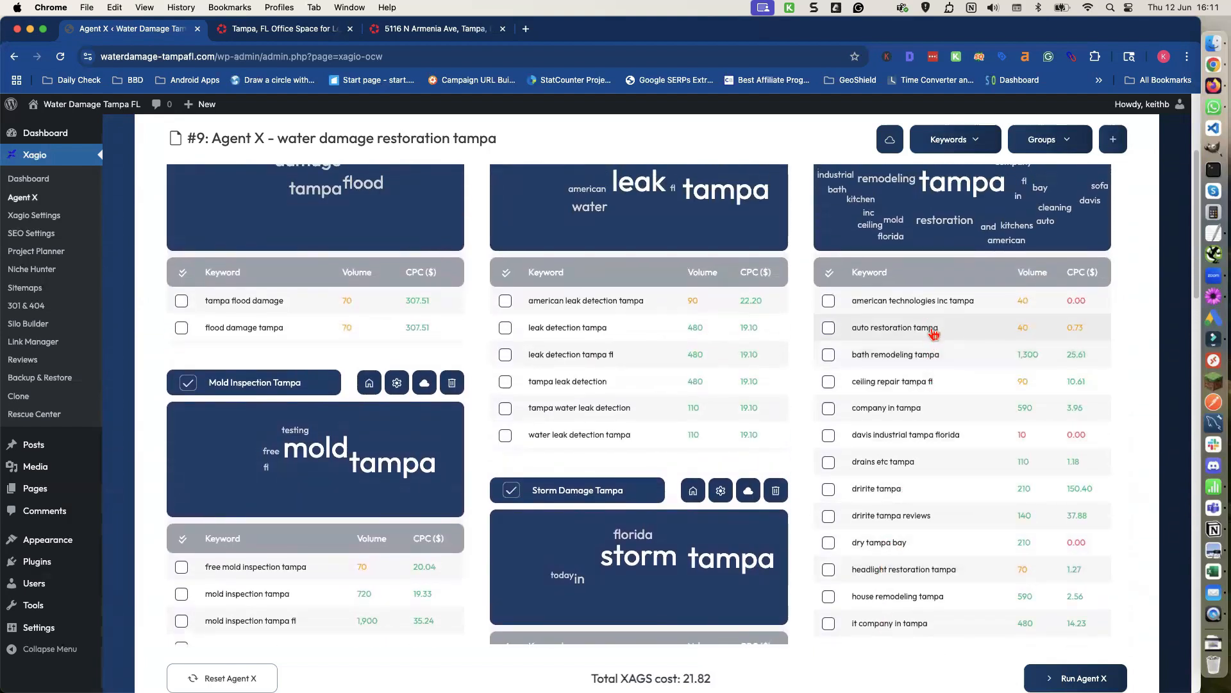
{"action": "scroll", "coordinate": [932, 387], "scroll_direction": "down", "scroll_amount": 1}
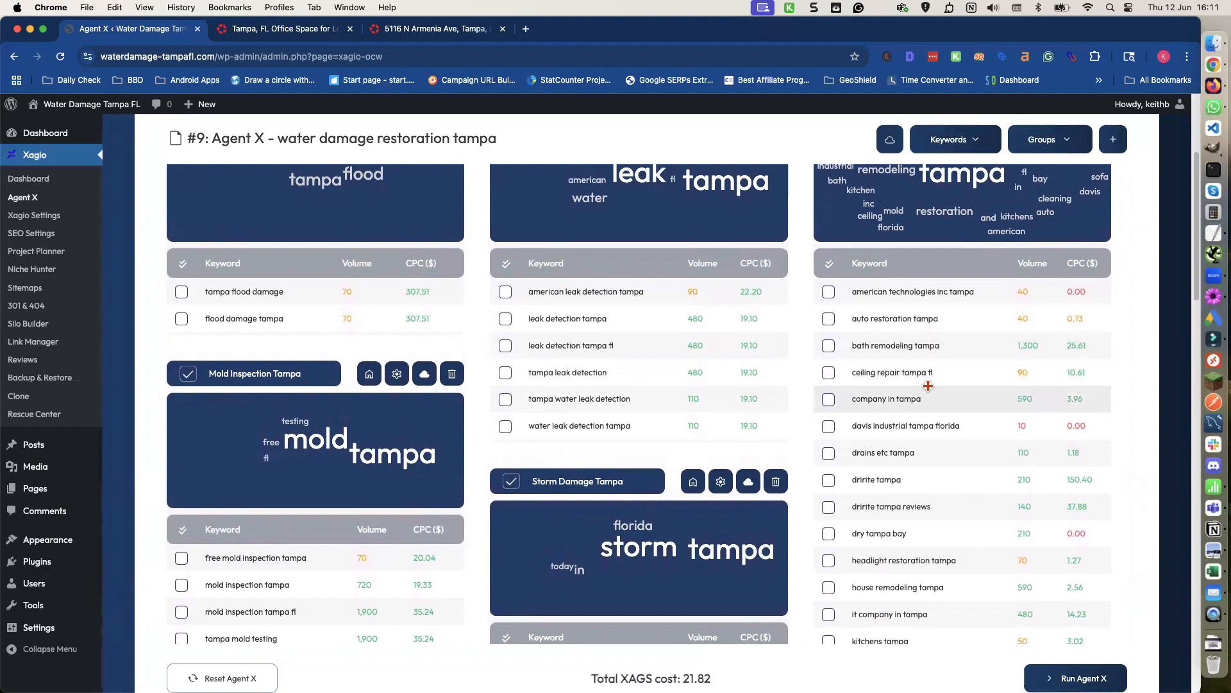
{"action": "scroll", "coordinate": [928, 387], "scroll_direction": "down", "scroll_amount": 4}
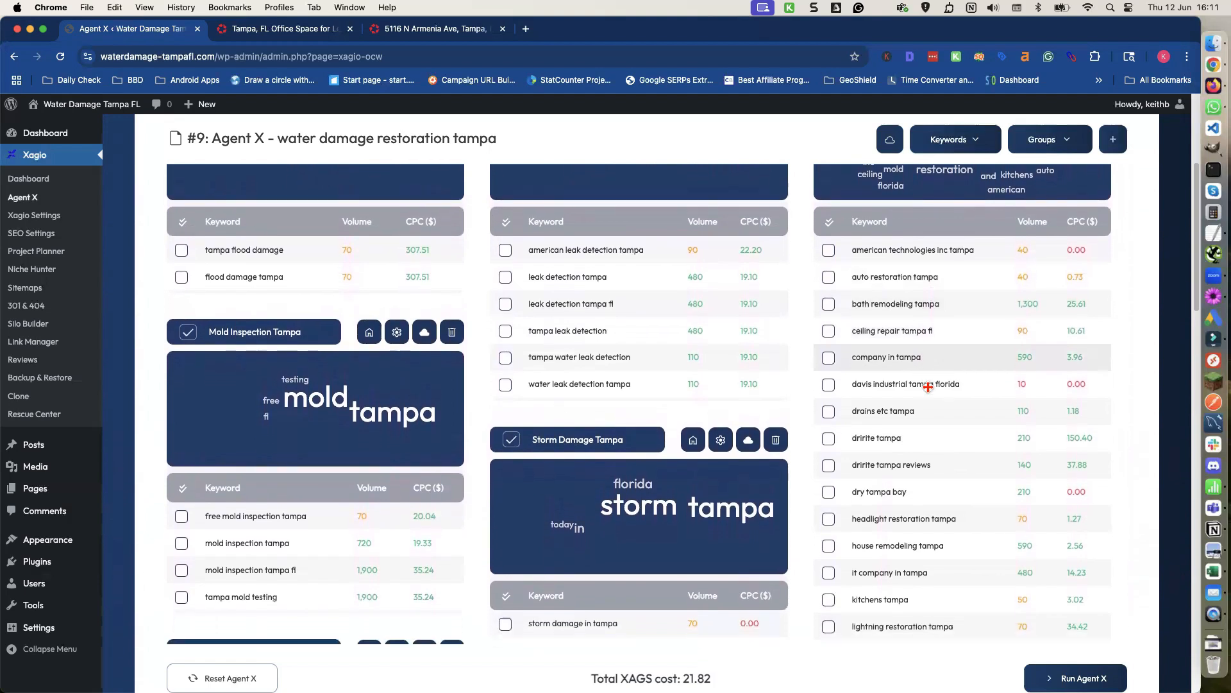
{"action": "scroll", "coordinate": [931, 392], "scroll_direction": "down", "scroll_amount": 3}
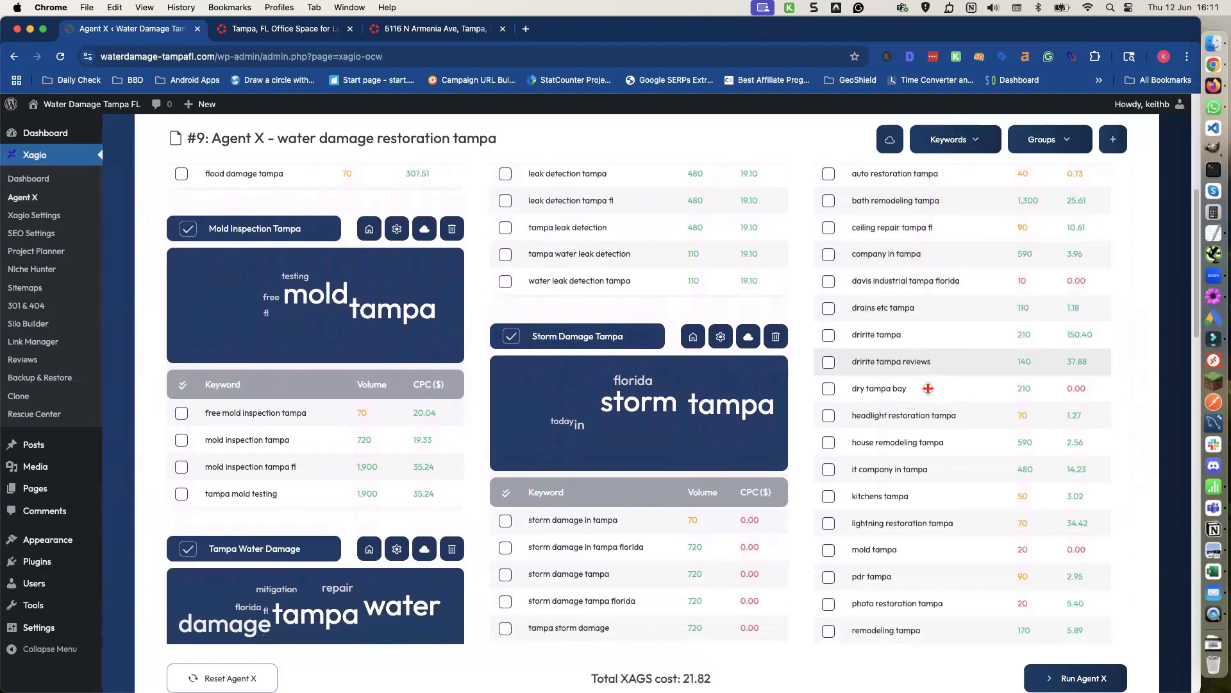
{"action": "scroll", "coordinate": [928, 388], "scroll_direction": "down", "scroll_amount": 4}
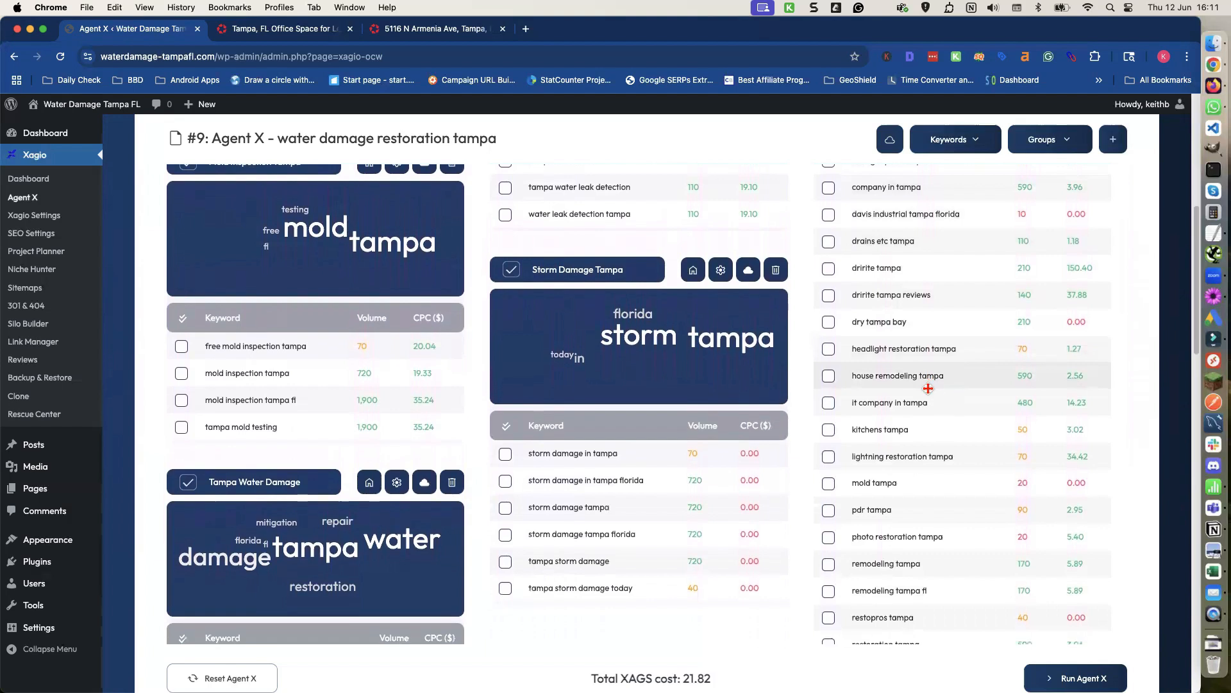
{"action": "scroll", "coordinate": [928, 388], "scroll_direction": "down", "scroll_amount": 1}
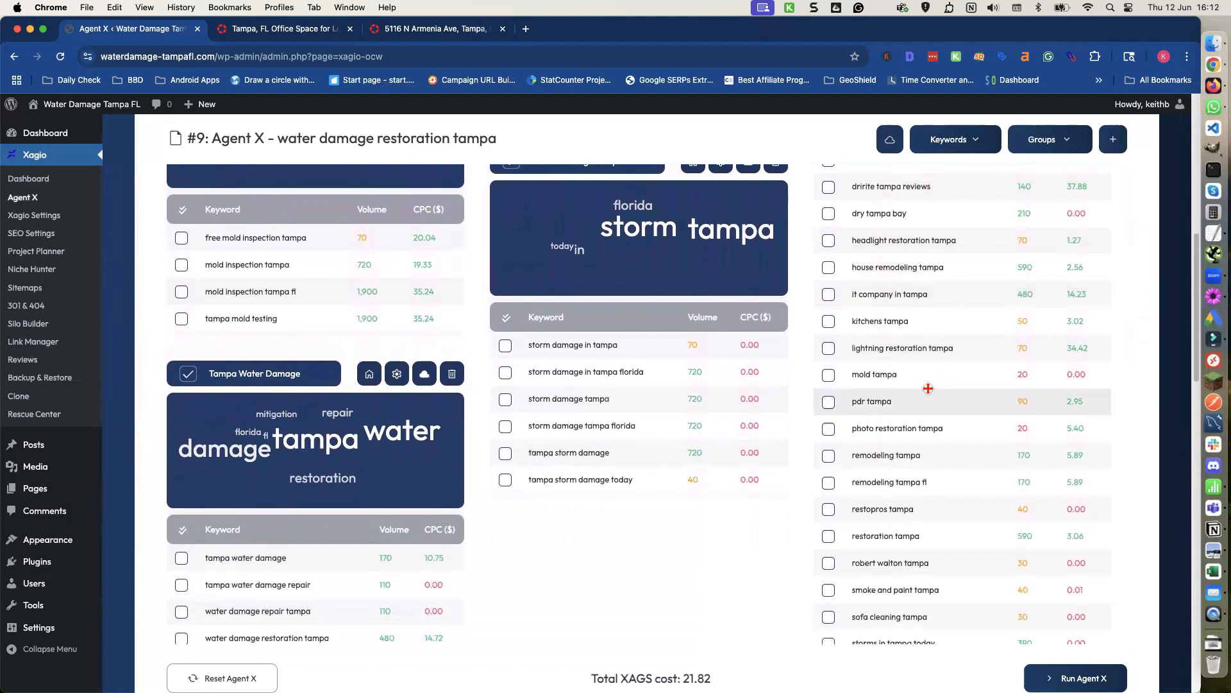
{"action": "scroll", "coordinate": [928, 388], "scroll_direction": "down", "scroll_amount": 1}
{"action": "scroll", "coordinate": [928, 388], "scroll_direction": "up", "scroll_amount": 1}
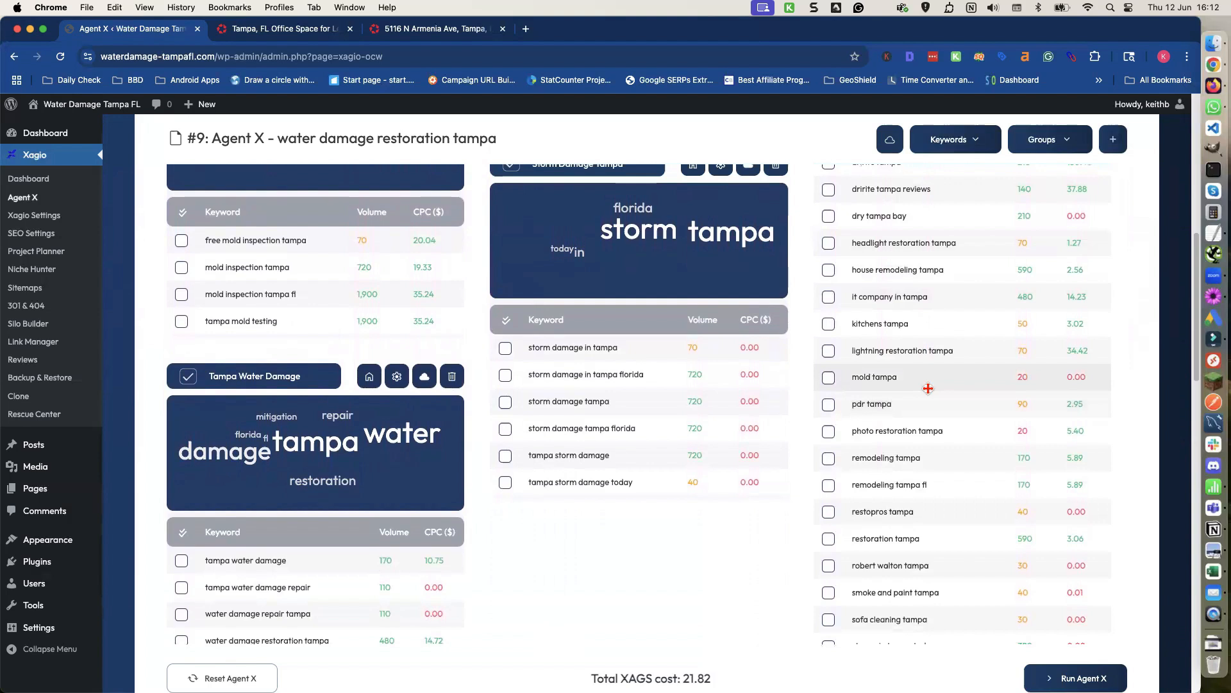
{"action": "scroll", "coordinate": [928, 388], "scroll_direction": "down", "scroll_amount": 1}
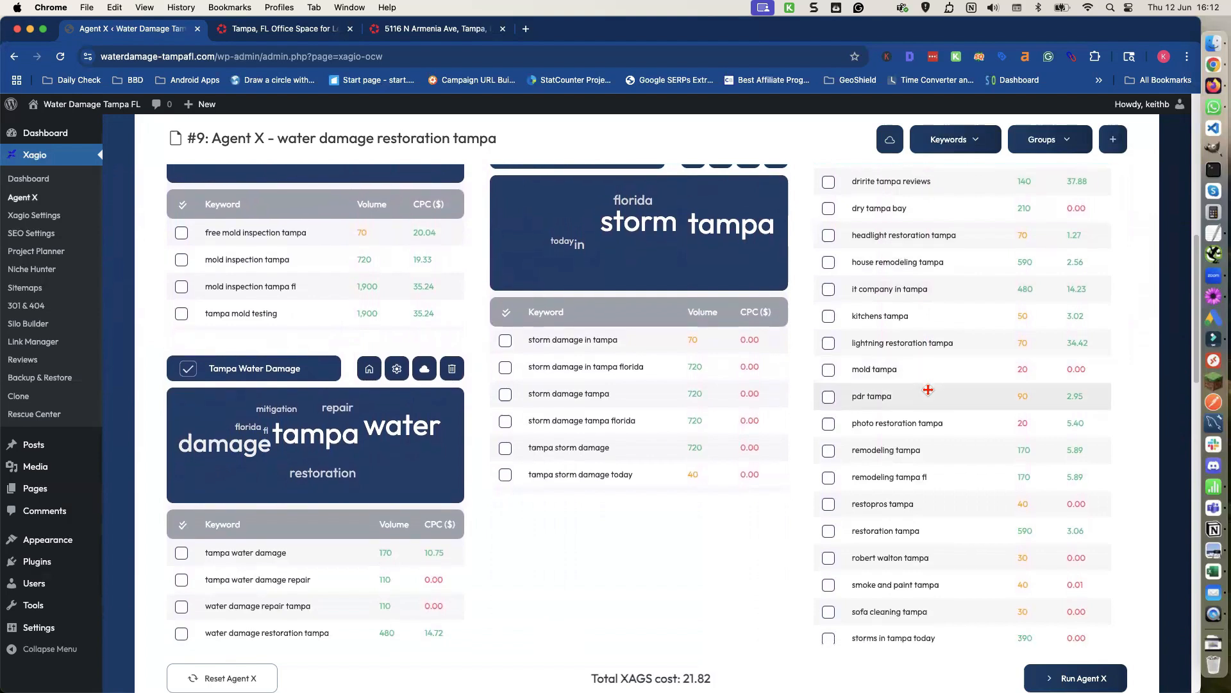
{"action": "scroll", "coordinate": [928, 390], "scroll_direction": "down", "scroll_amount": 5}
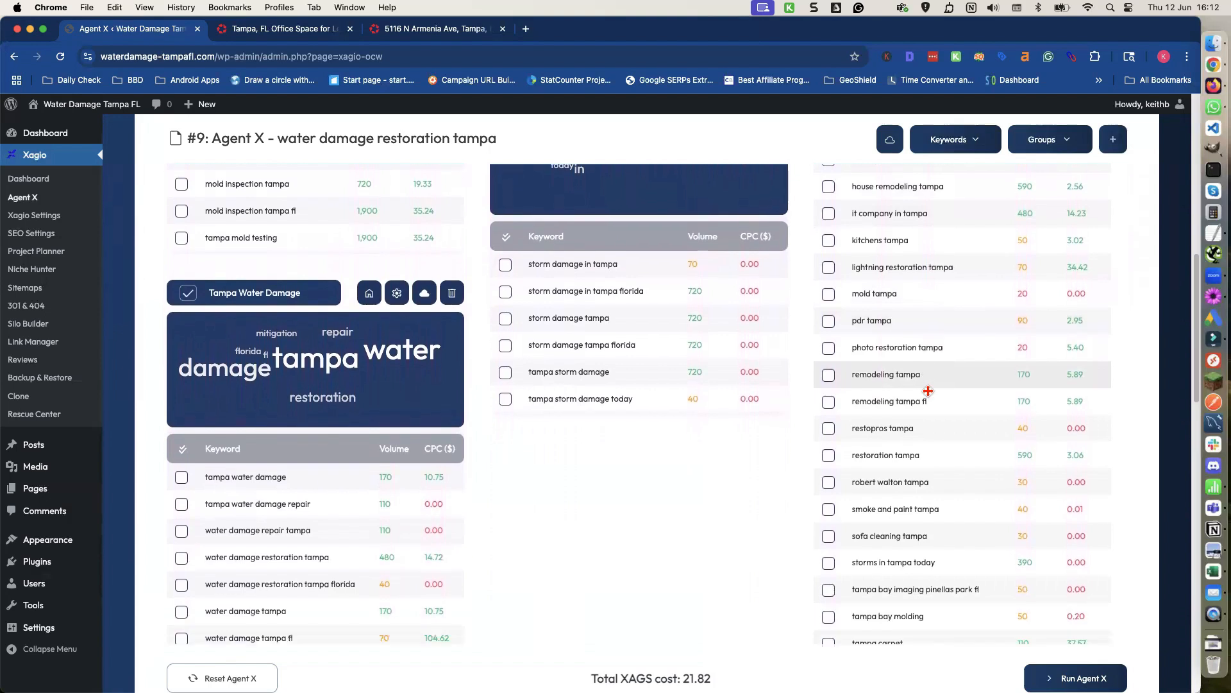
{"action": "scroll", "coordinate": [928, 391], "scroll_direction": "down", "scroll_amount": 3}
{"action": "scroll", "coordinate": [924, 390], "scroll_direction": "down", "scroll_amount": 2}
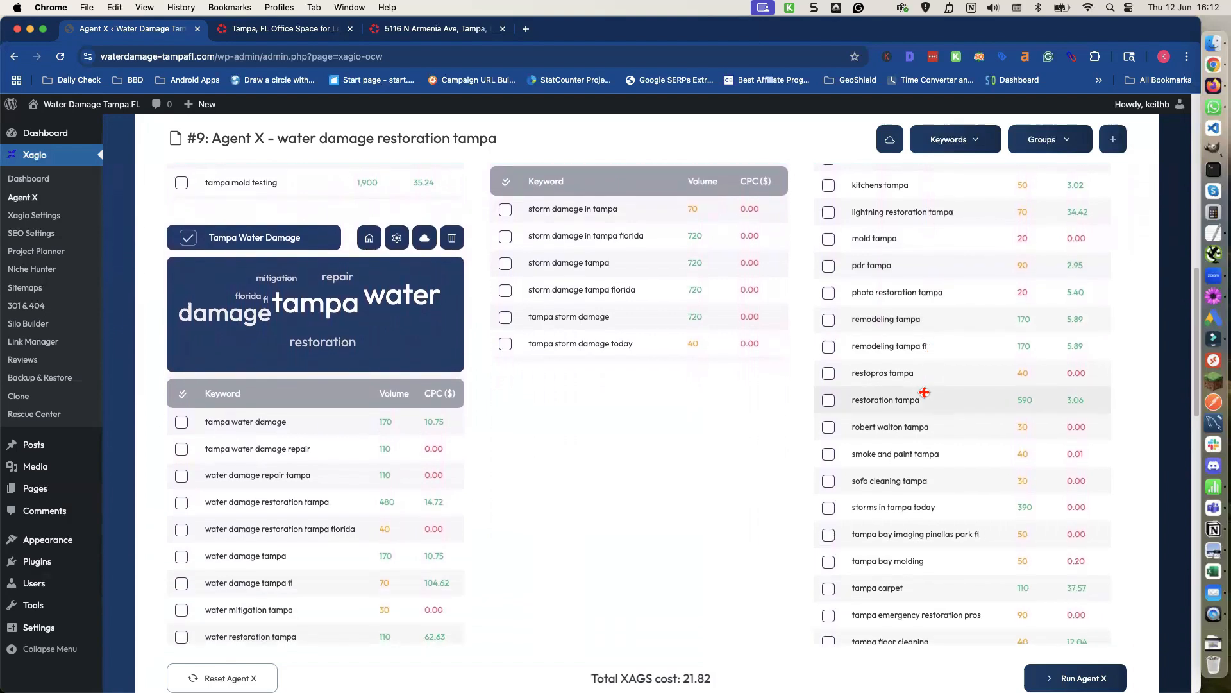
{"action": "scroll", "coordinate": [924, 393], "scroll_direction": "down", "scroll_amount": 4}
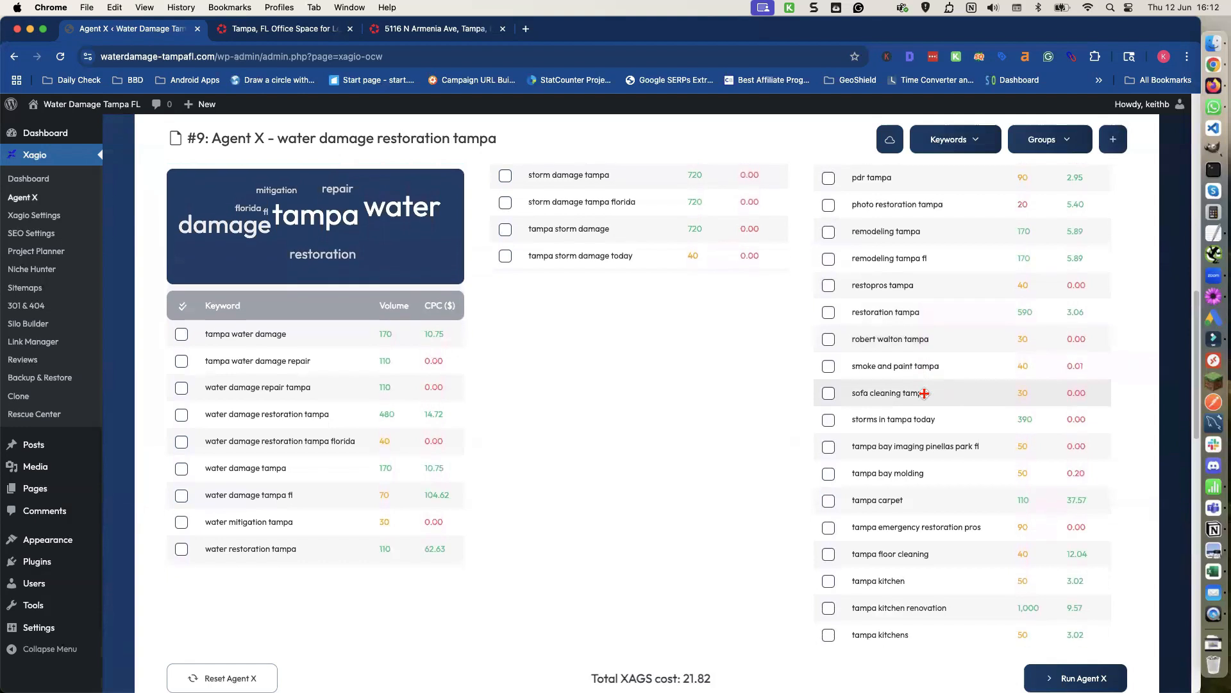
{"action": "scroll", "coordinate": [924, 393], "scroll_direction": "down", "scroll_amount": 5}
{"action": "scroll", "coordinate": [924, 395], "scroll_direction": "down", "scroll_amount": 5}
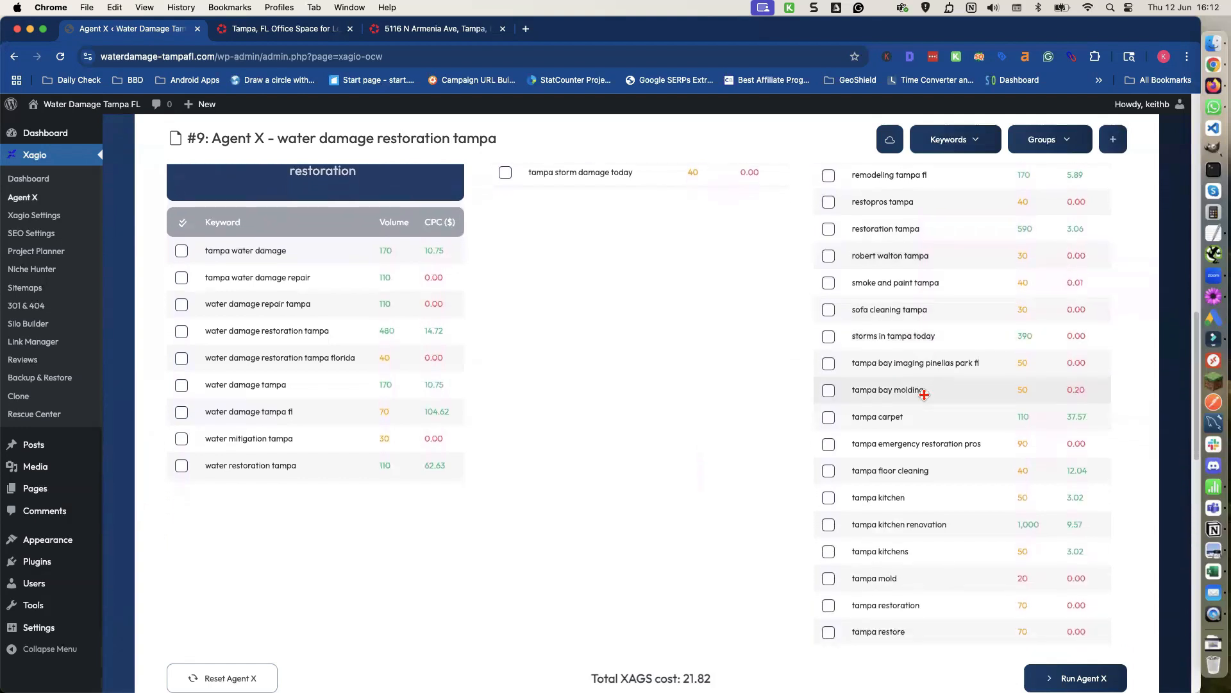
Tick the 'tampa mold' keyword in the Miscellaneous group.
{"action": "scroll", "coordinate": [925, 395], "scroll_direction": "down", "scroll_amount": 2}
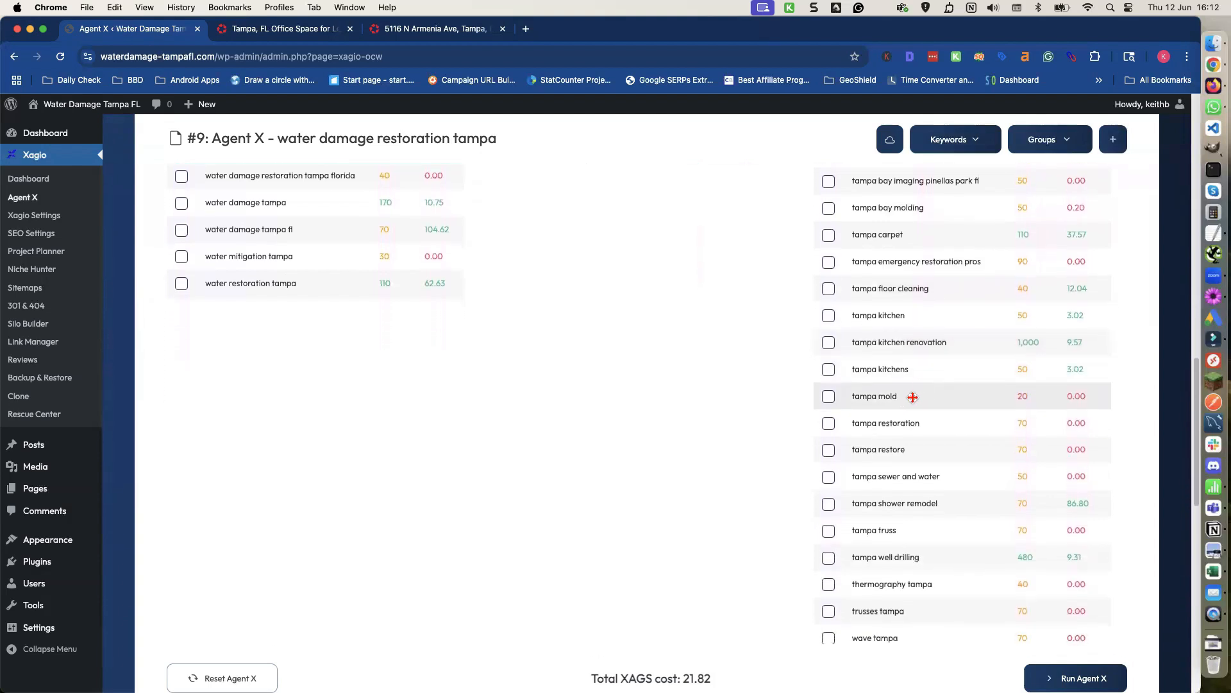
{"action": "scroll", "coordinate": [833, 401], "scroll_direction": "up", "scroll_amount": 8}
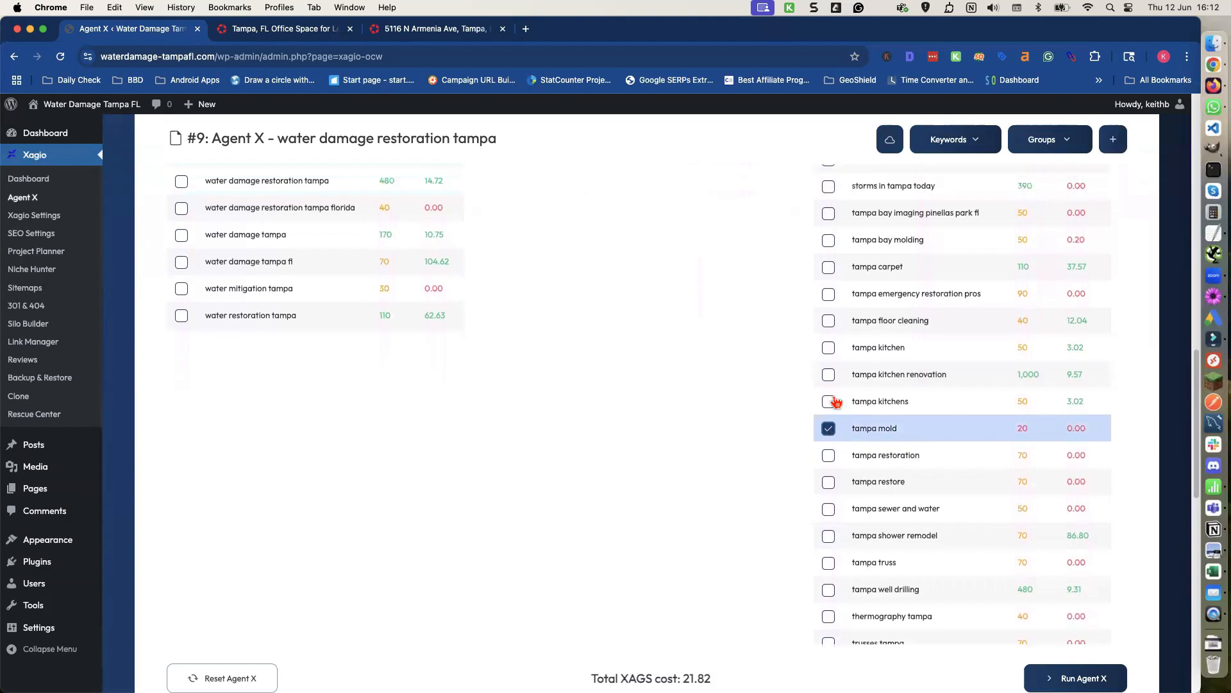
{"action": "scroll", "coordinate": [836, 401], "scroll_direction": "up", "scroll_amount": 2}
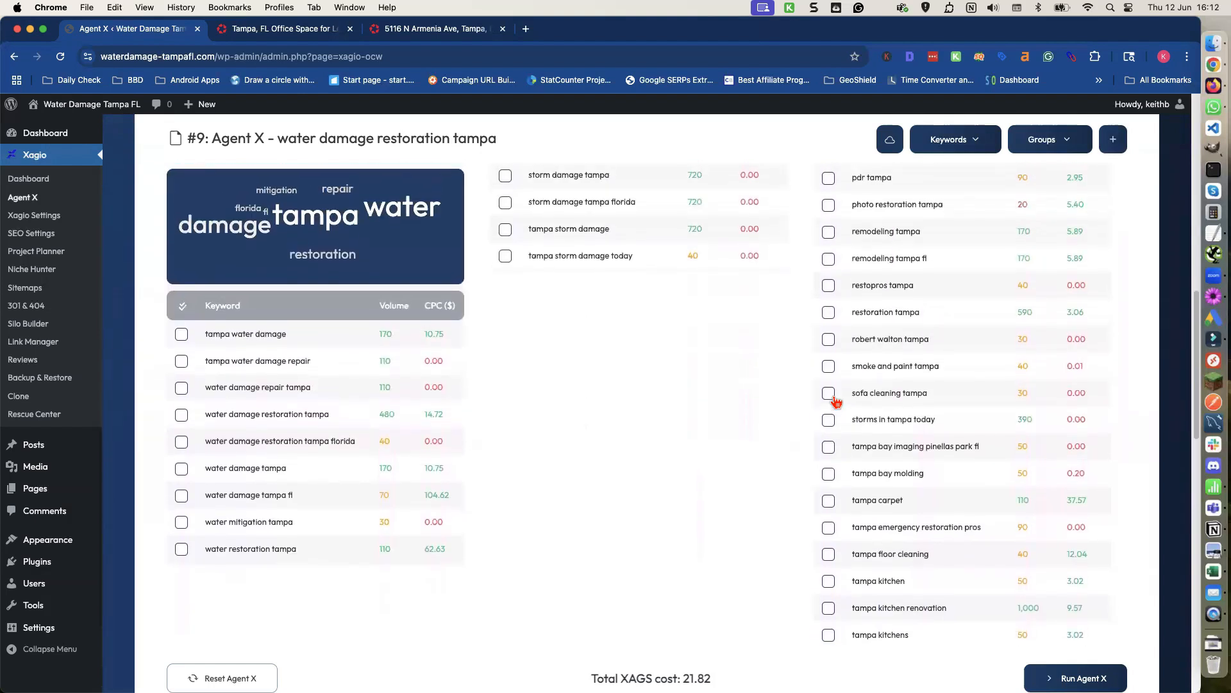
{"action": "scroll", "coordinate": [837, 401], "scroll_direction": "up", "scroll_amount": 1}
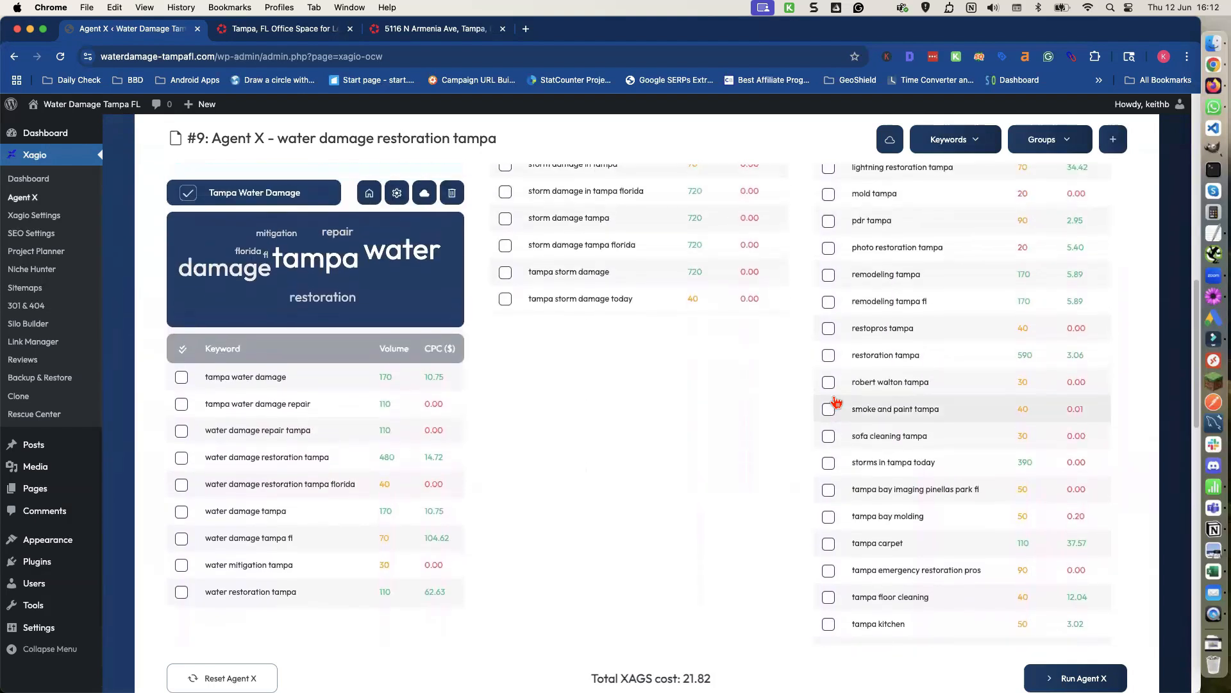
{"action": "scroll", "coordinate": [833, 395], "scroll_direction": "up", "scroll_amount": 2}
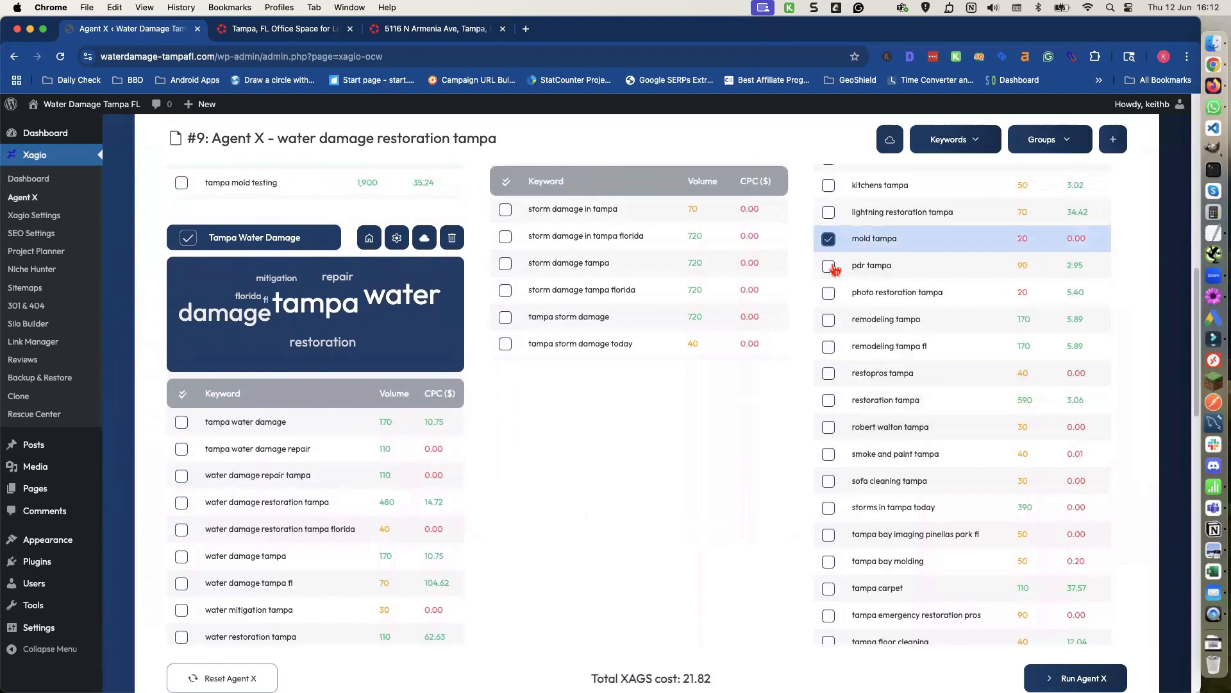
{"action": "scroll", "coordinate": [832, 314], "scroll_direction": "down", "scroll_amount": 10}
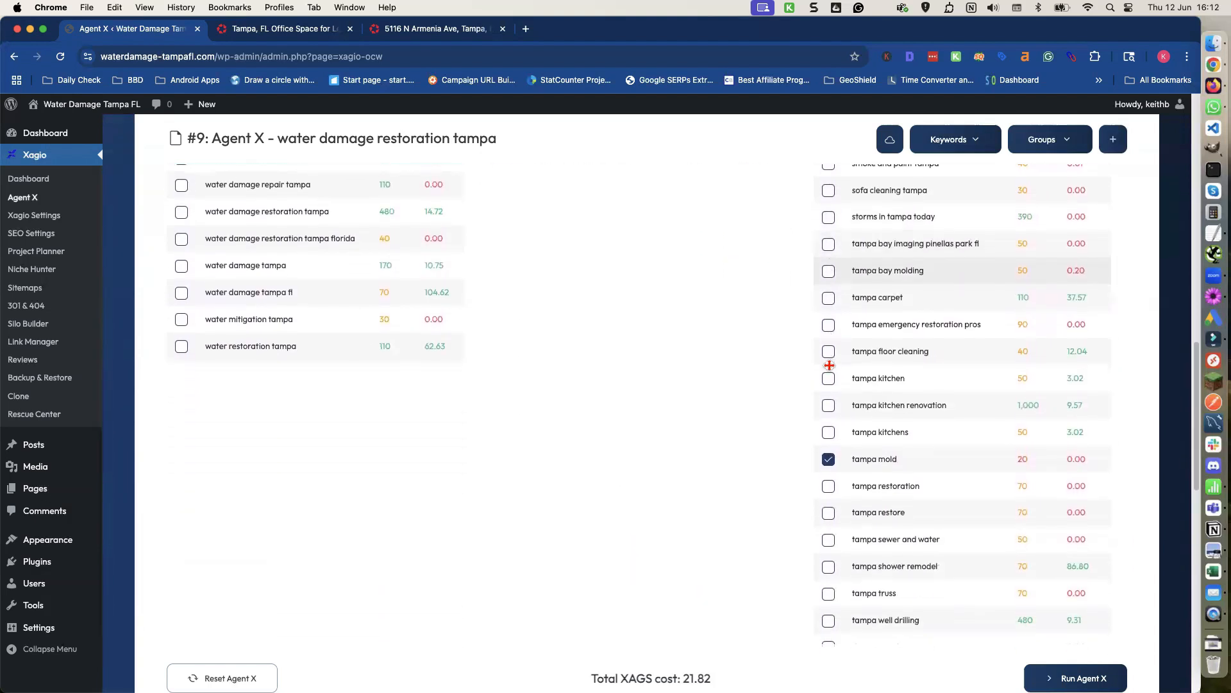
{"action": "scroll", "coordinate": [830, 365], "scroll_direction": "down", "scroll_amount": 5}
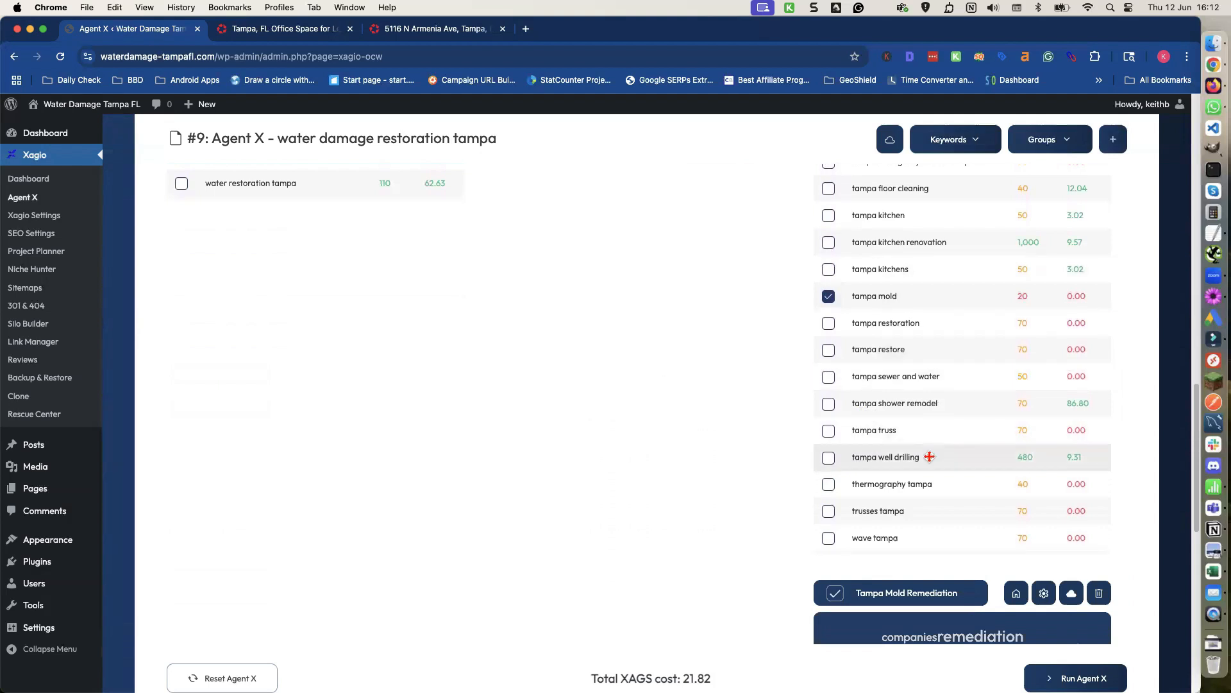
Move the 'tampa mold' keyword from the Miscellaneous group into the Tampa Mold Remediation group.
{"action": "scroll", "coordinate": [919, 493], "scroll_direction": "up", "scroll_amount": 4}
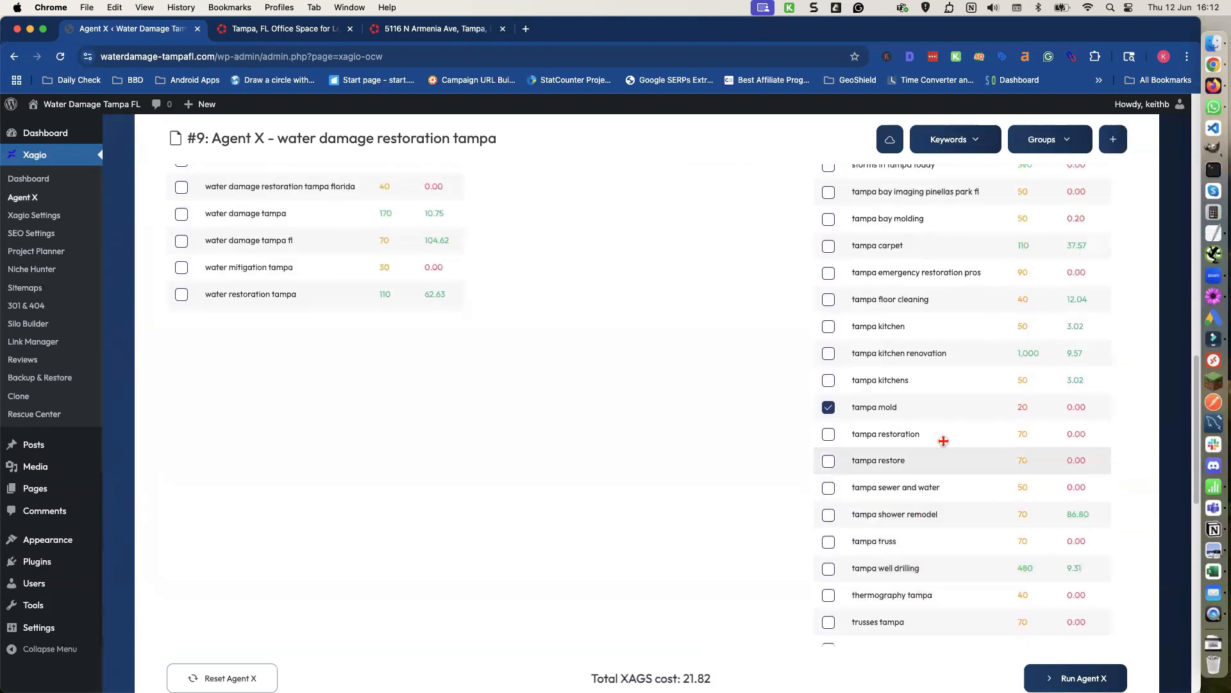
{"action": "scroll", "coordinate": [836, 497], "scroll_direction": "down", "scroll_amount": 14}
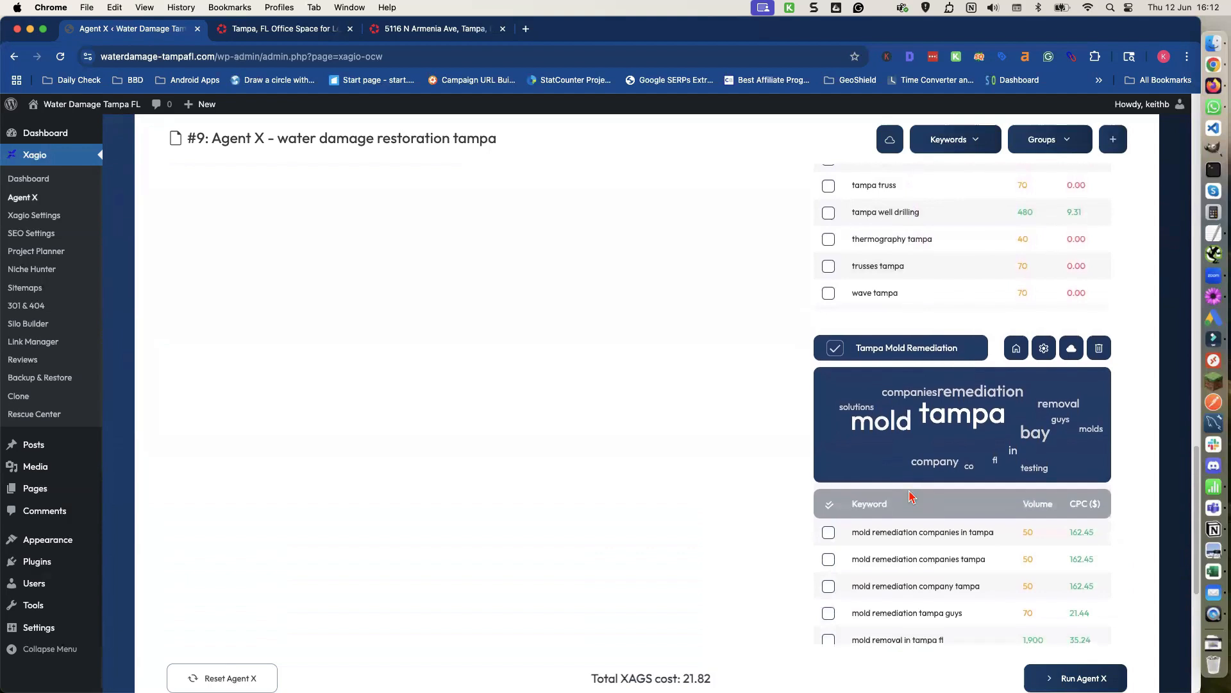
{"action": "scroll", "coordinate": [912, 494], "scroll_direction": "up", "scroll_amount": 12}
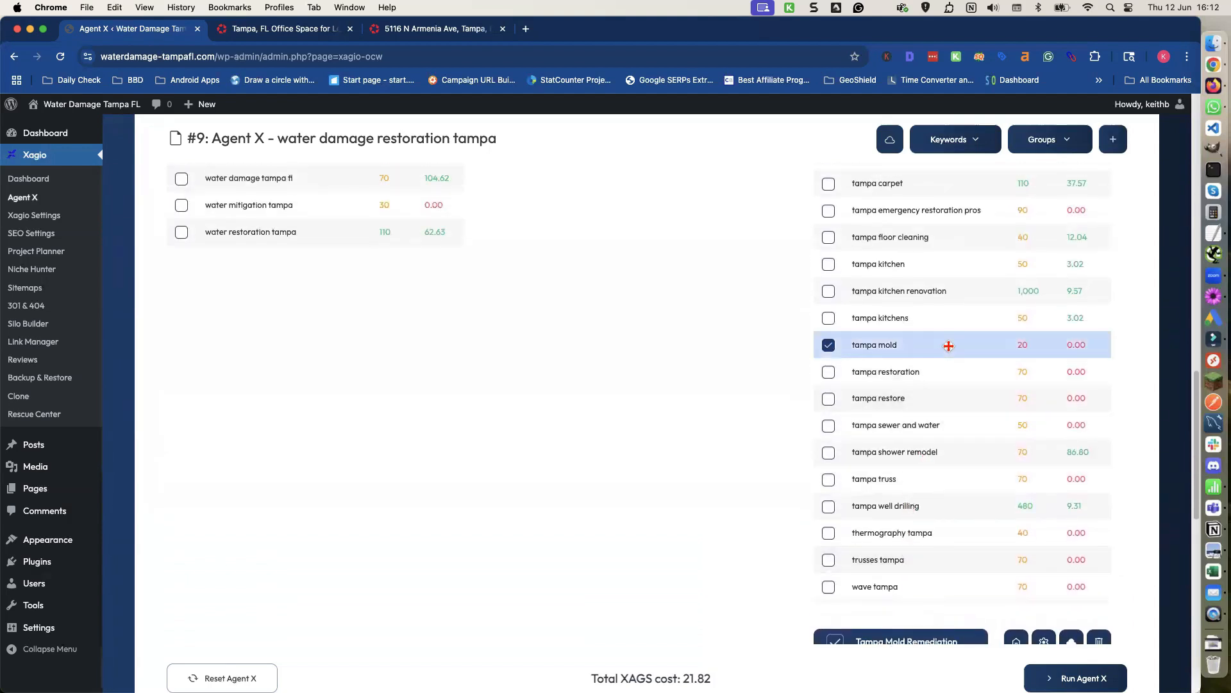
{"action": "scroll", "coordinate": [956, 358], "scroll_direction": "up", "scroll_amount": 8}
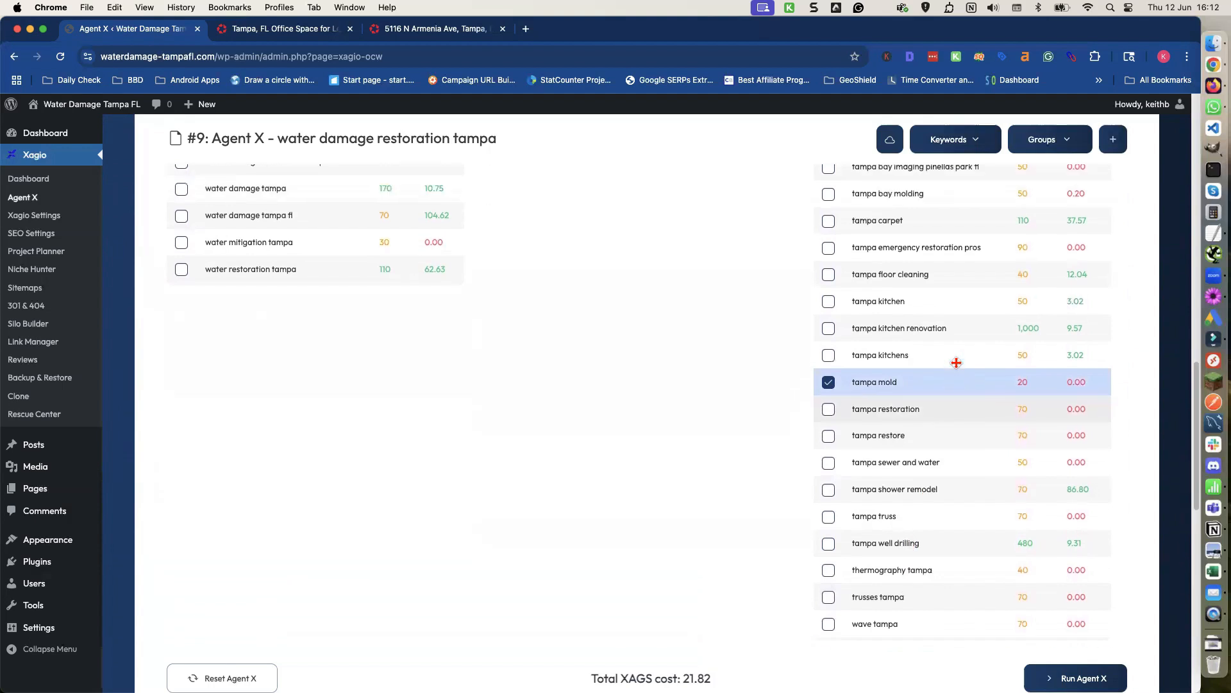
{"action": "scroll", "coordinate": [954, 362], "scroll_direction": "up", "scroll_amount": 5}
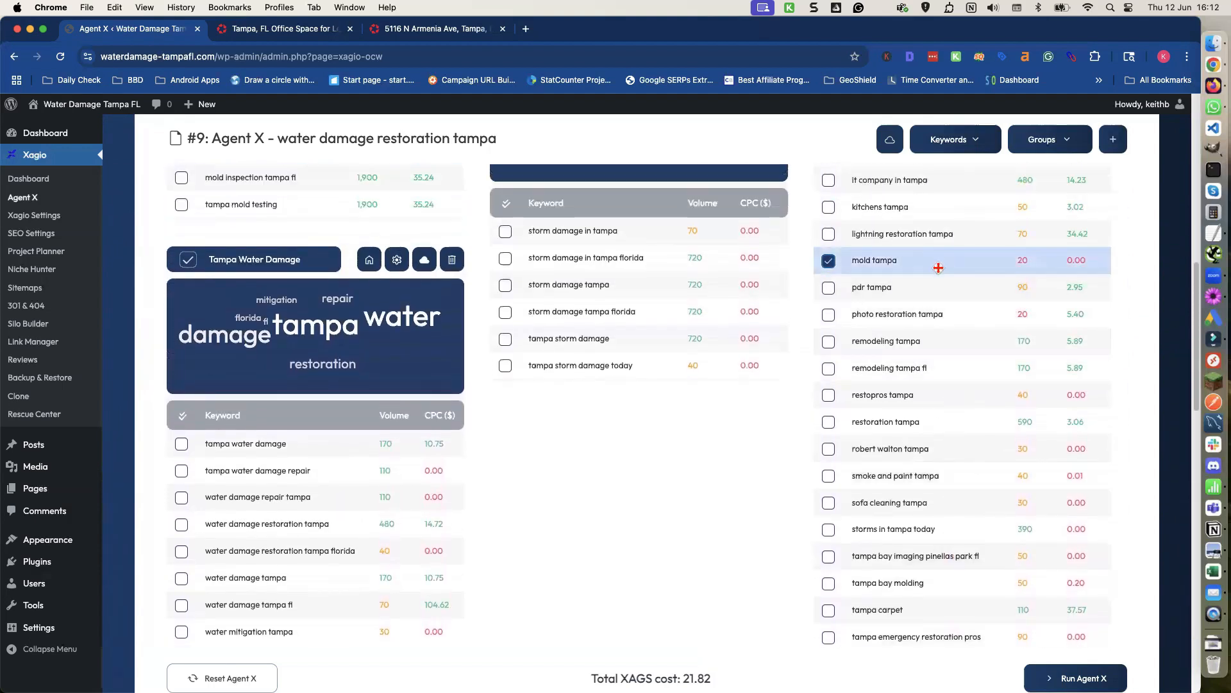
{"action": "scroll", "coordinate": [945, 436], "scroll_direction": "down", "scroll_amount": 15}
{"action": "scroll", "coordinate": [944, 435], "scroll_direction": "down", "scroll_amount": 2}
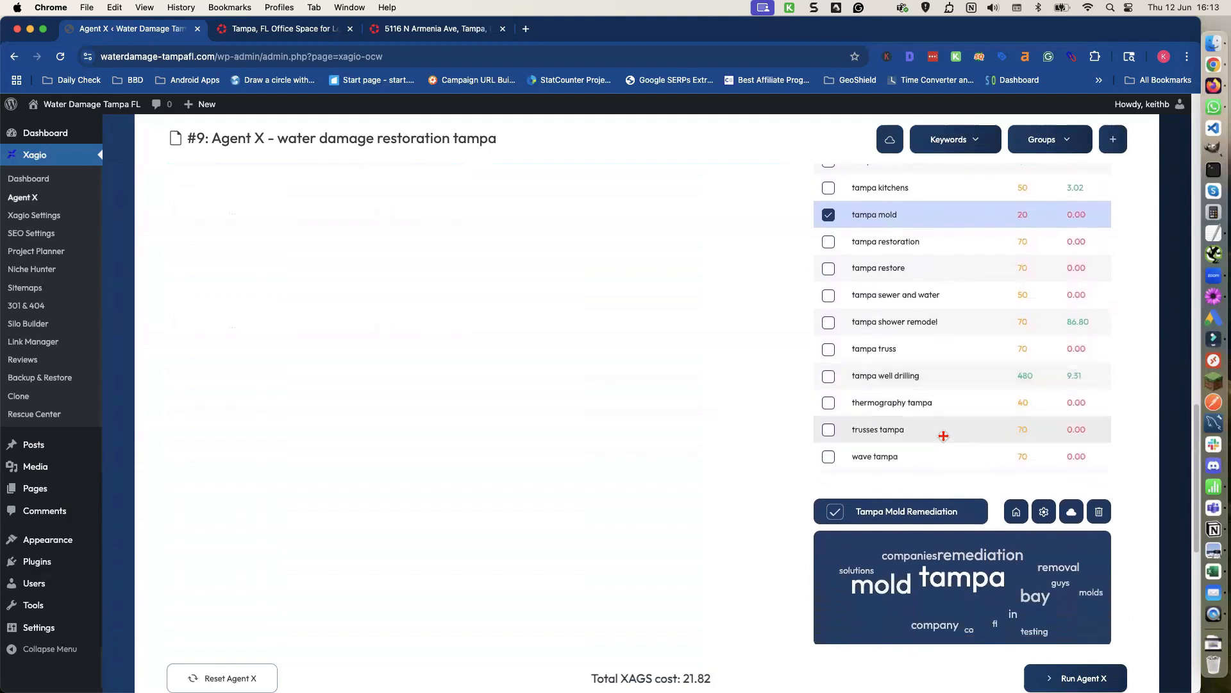
{"action": "left_click_drag", "start_coordinate": [943, 215], "coordinate": [834, 583]}
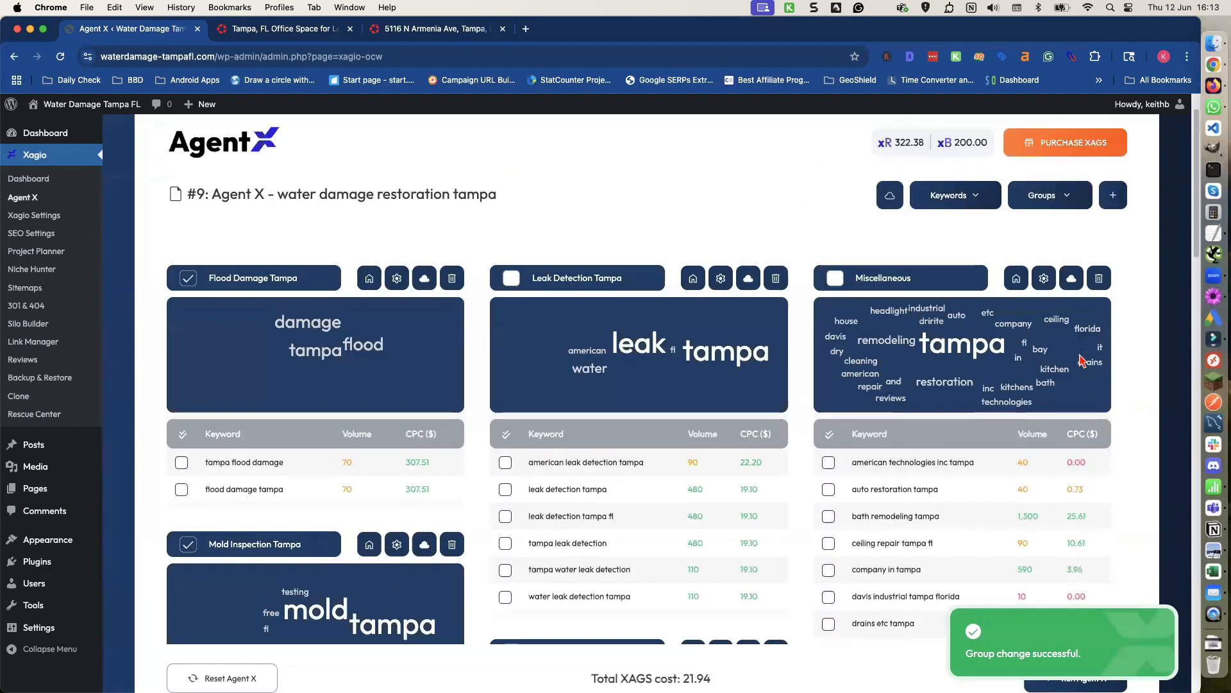
Delete the Miscellaneous group permanently.
{"action": "left_click", "coordinate": [1099, 281]}
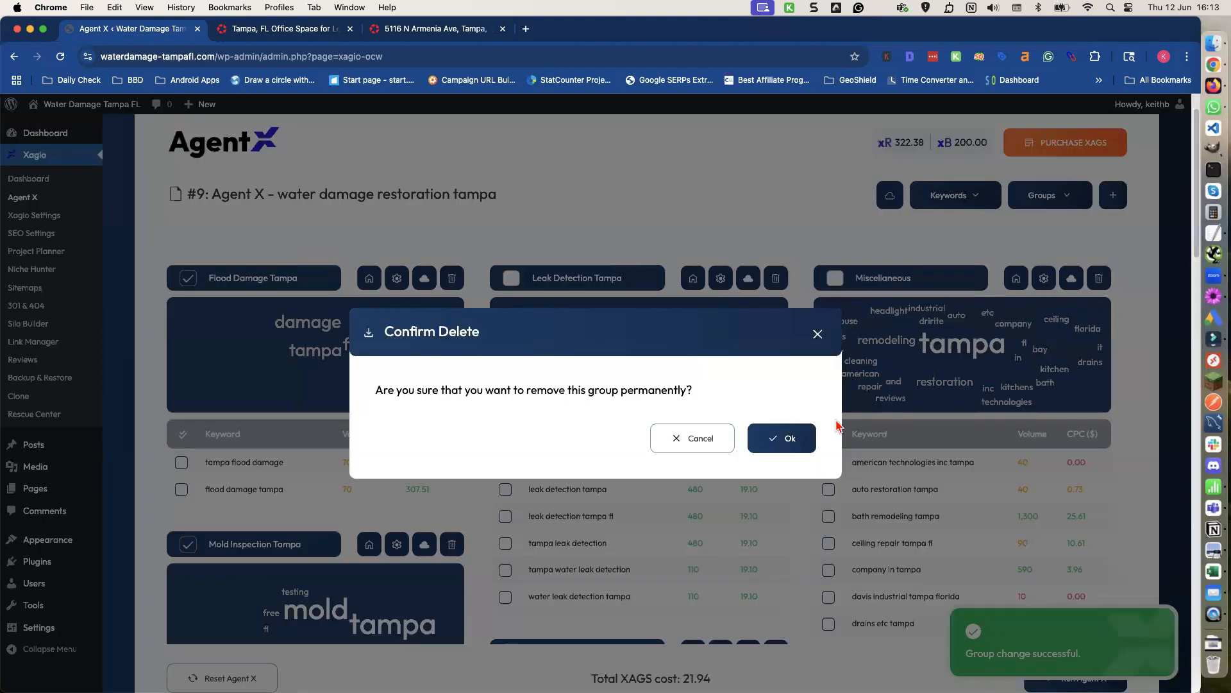
{"action": "left_click", "coordinate": [792, 441]}
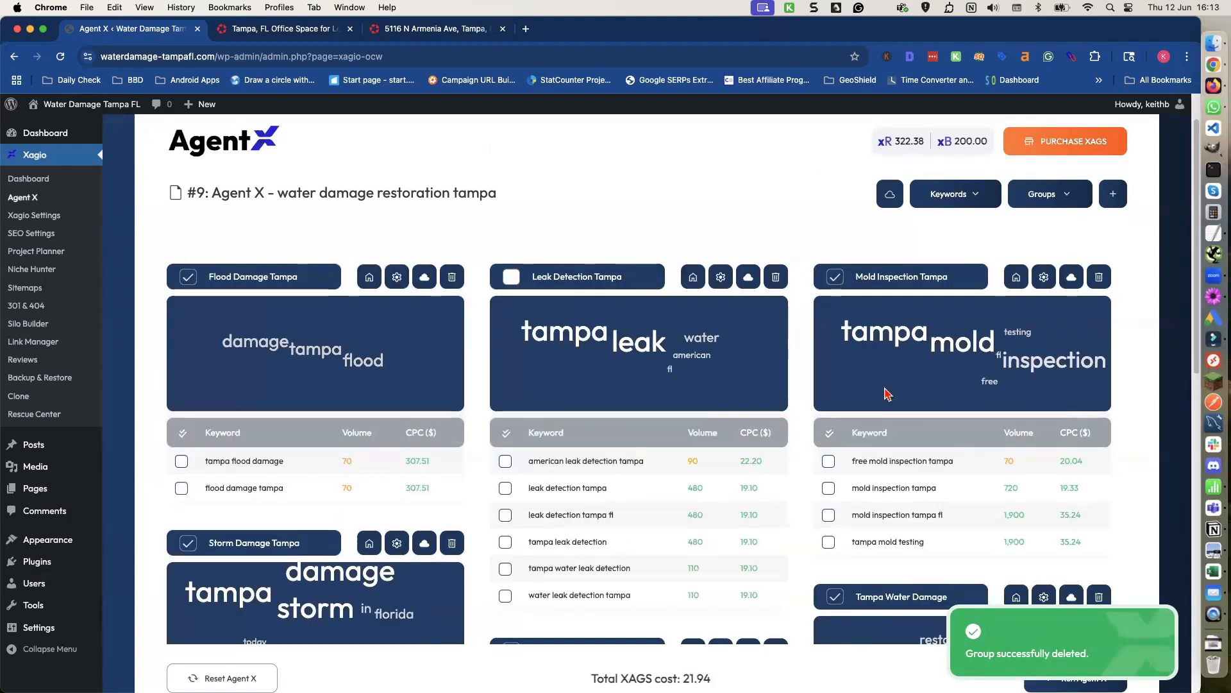
Review the remaining groups and their keywords across the Agent X page.
{"action": "scroll", "coordinate": [888, 384], "scroll_direction": "down", "scroll_amount": 5}
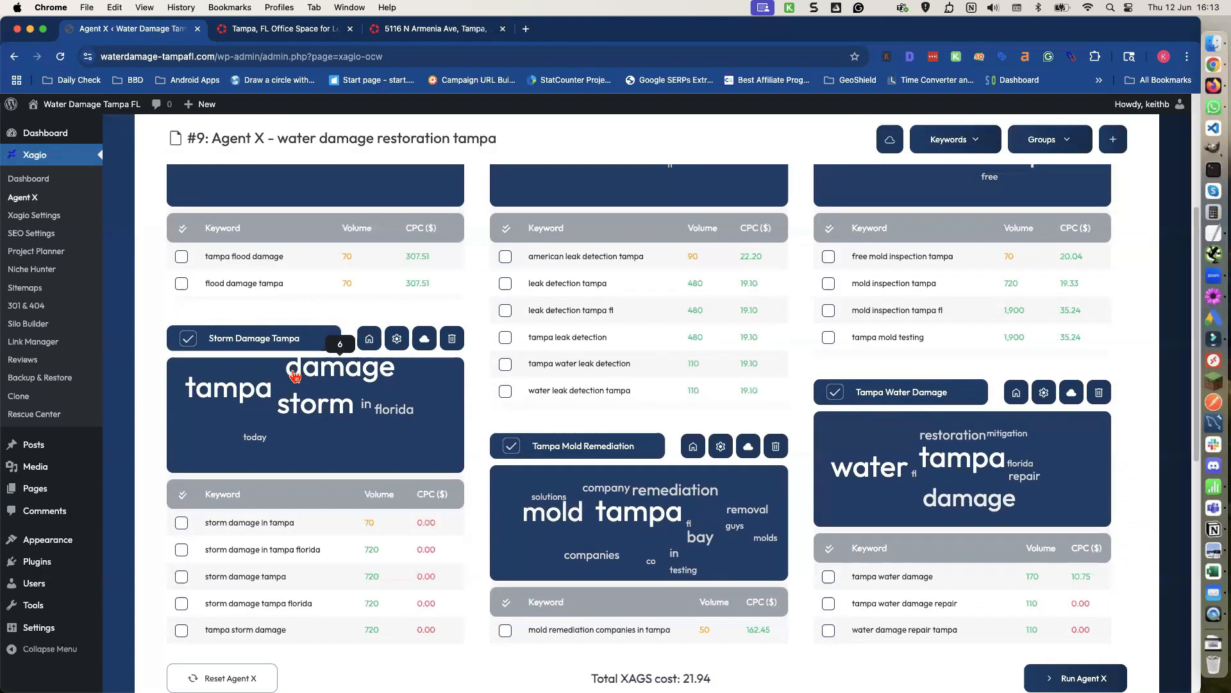
{"action": "scroll", "coordinate": [293, 374], "scroll_direction": "down", "scroll_amount": 4}
{"action": "scroll", "coordinate": [293, 375], "scroll_direction": "down", "scroll_amount": 1}
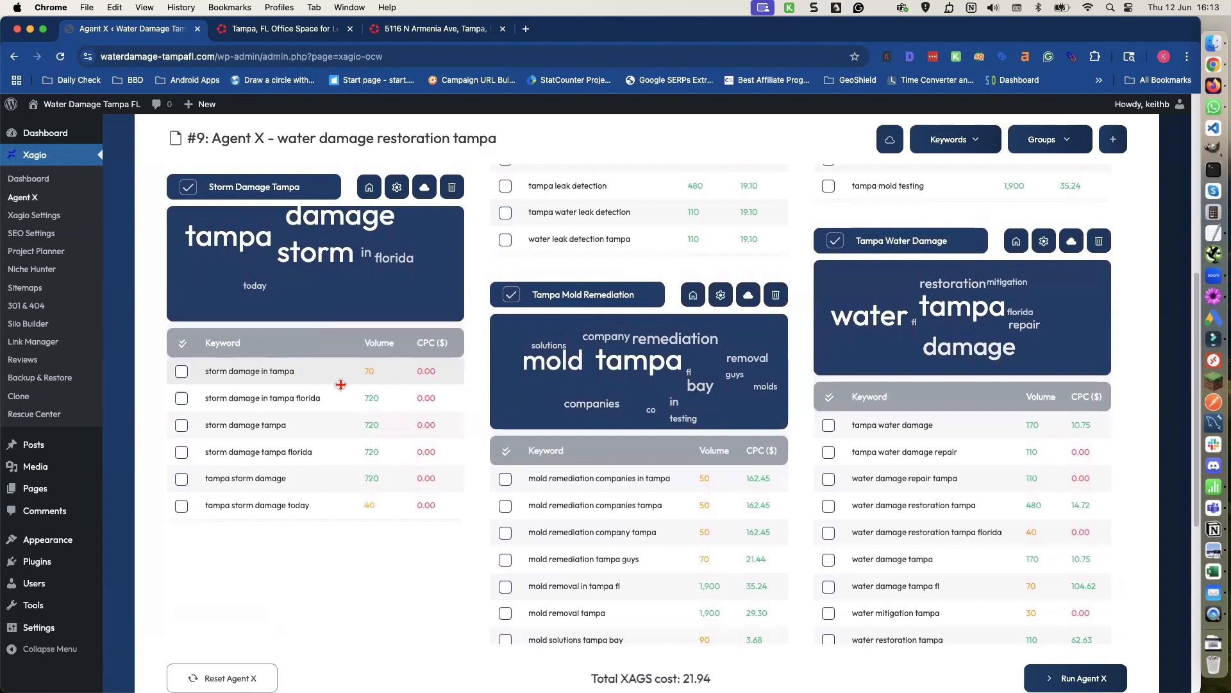
{"action": "scroll", "coordinate": [617, 422], "scroll_direction": "down", "scroll_amount": 10}
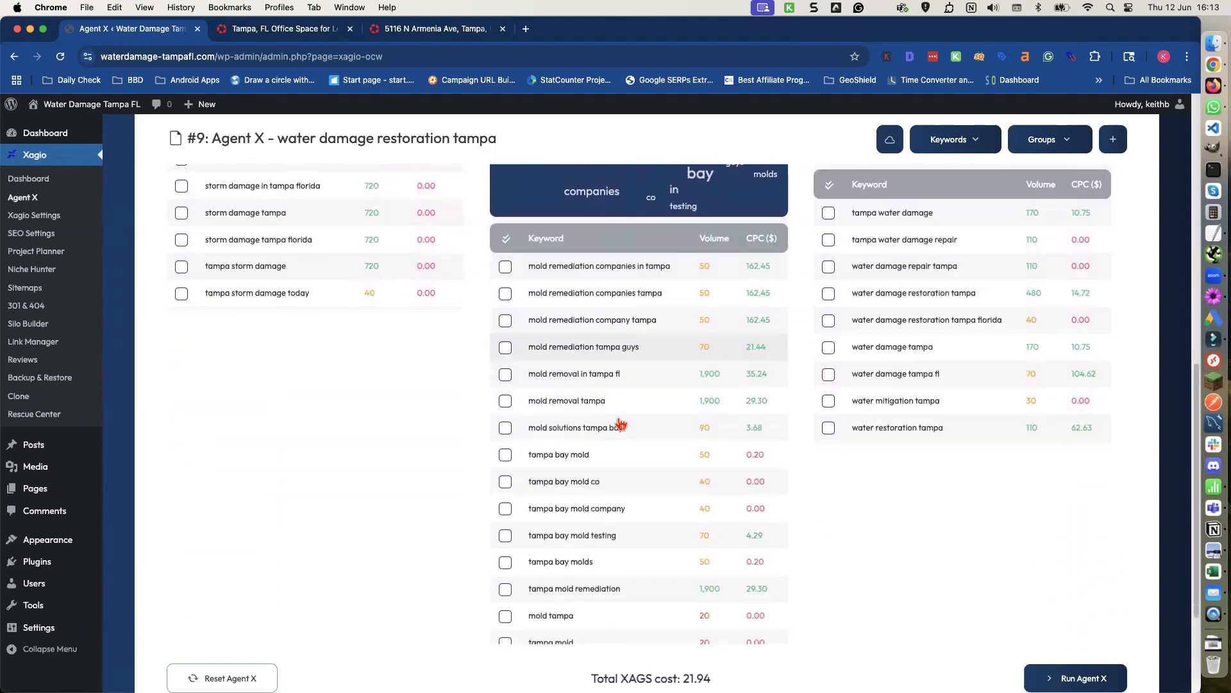
{"action": "scroll", "coordinate": [619, 423], "scroll_direction": "up", "scroll_amount": 10}
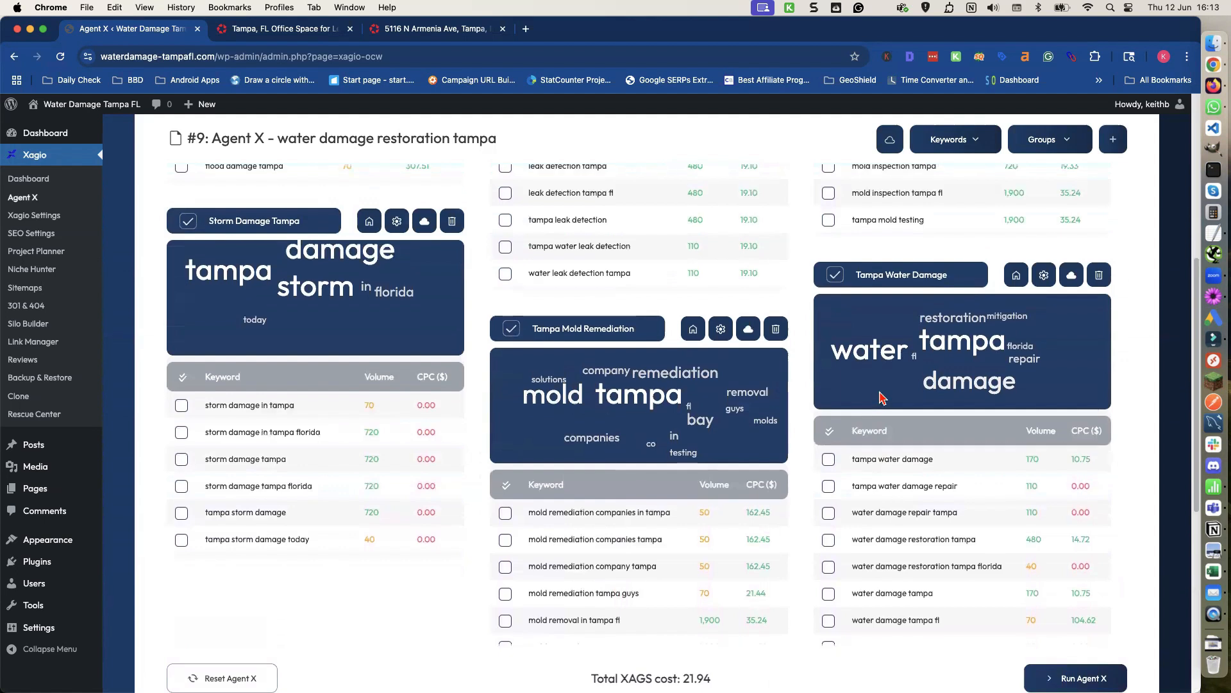
{"action": "scroll", "coordinate": [596, 379], "scroll_direction": "up", "scroll_amount": 8}
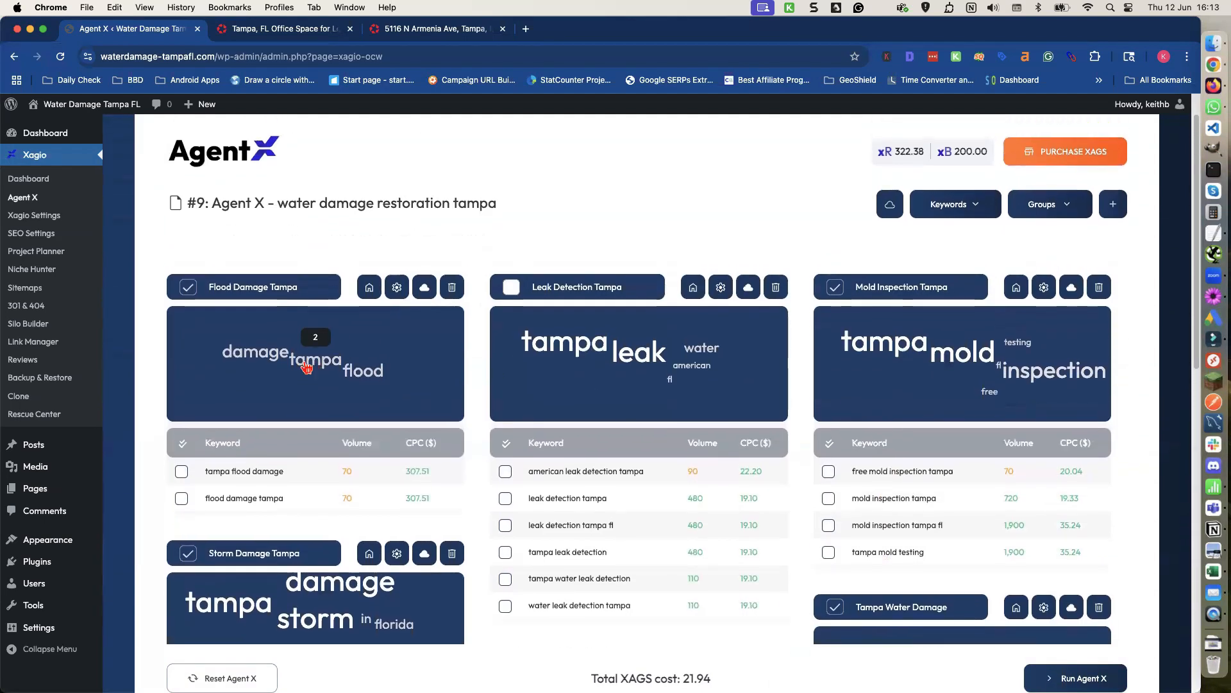
{"action": "scroll", "coordinate": [303, 360], "scroll_direction": "down", "scroll_amount": 5}
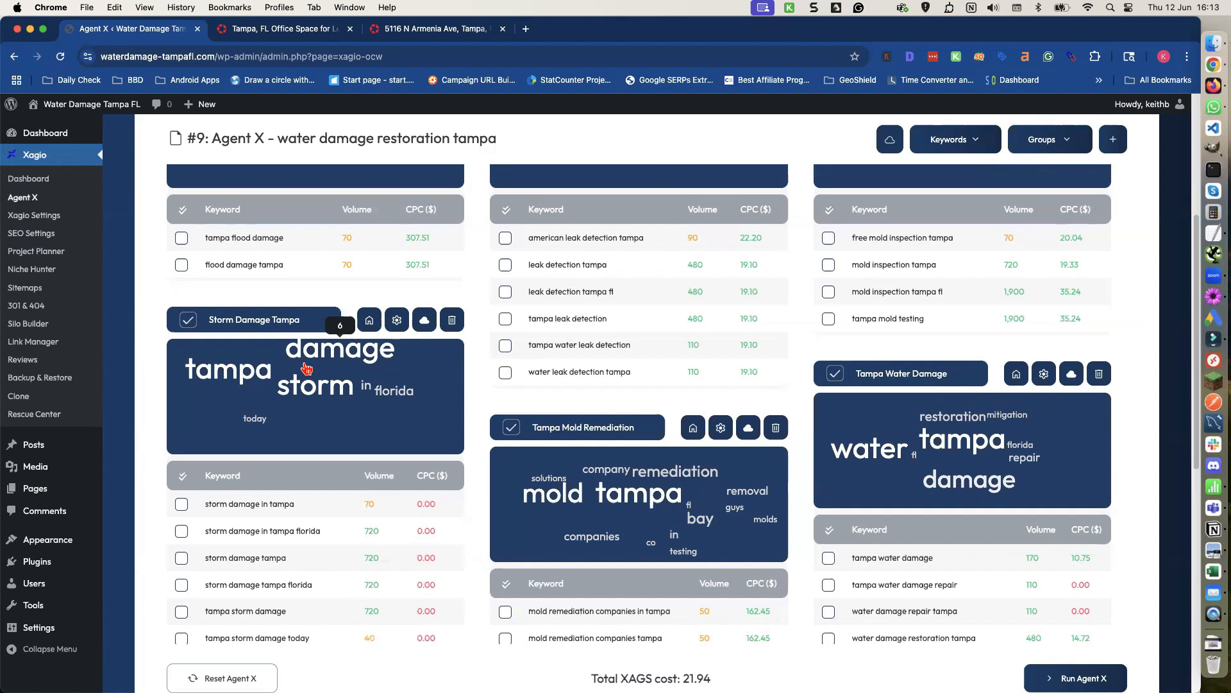
{"action": "scroll", "coordinate": [306, 367], "scroll_direction": "down", "scroll_amount": 2}
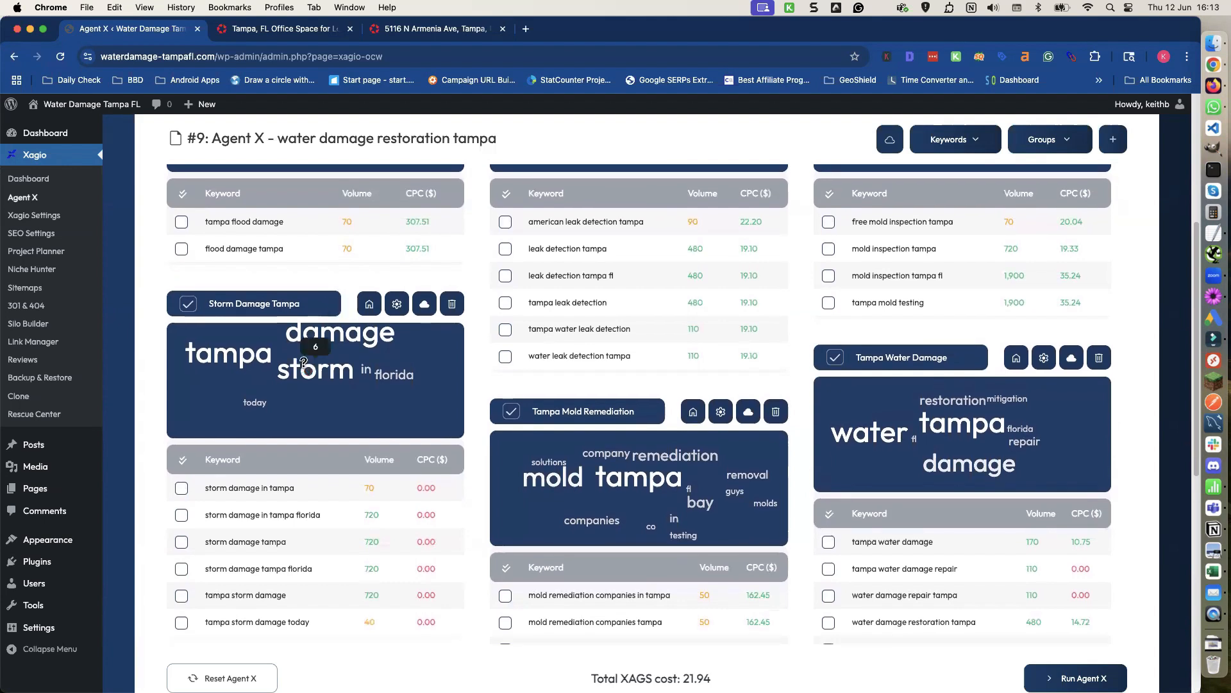
{"action": "scroll", "coordinate": [306, 367], "scroll_direction": "down", "scroll_amount": 1}
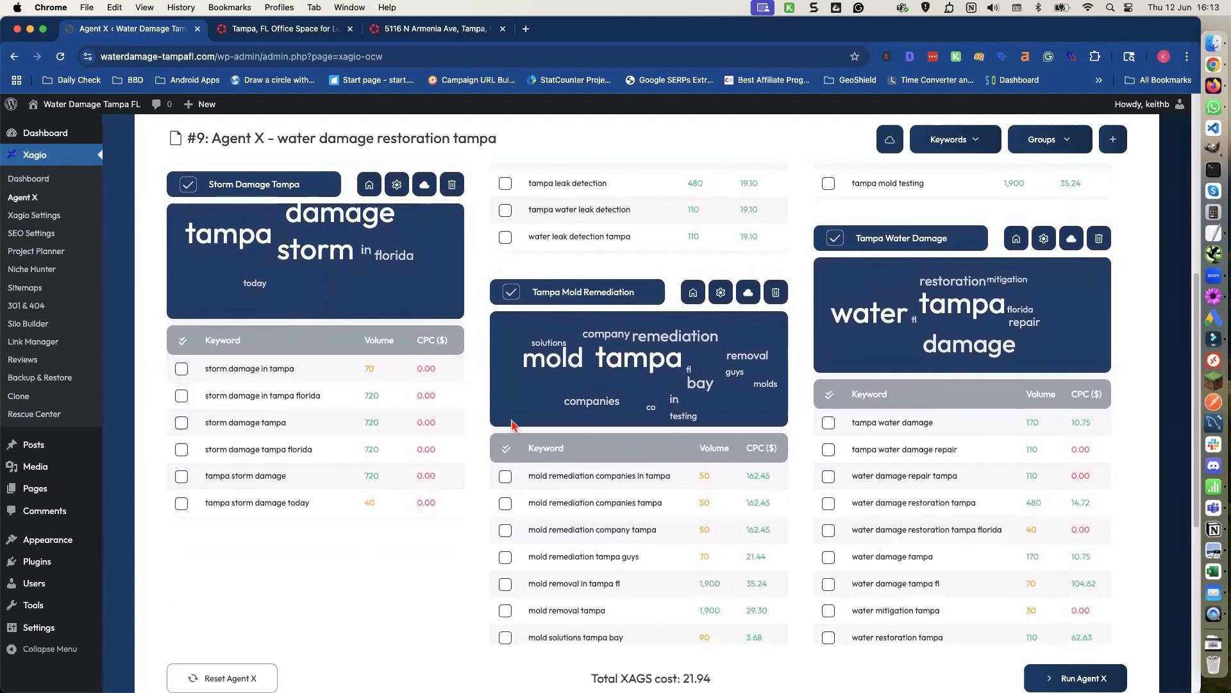
{"action": "scroll", "coordinate": [908, 453], "scroll_direction": "down", "scroll_amount": 1}
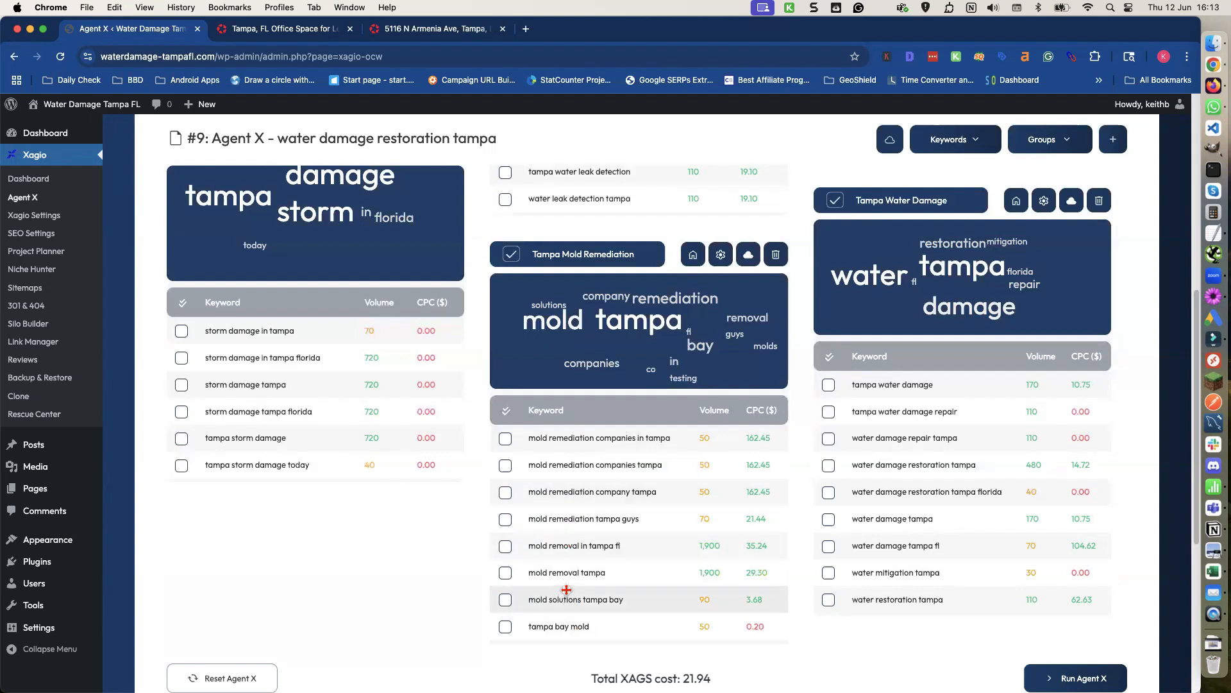
{"action": "scroll", "coordinate": [415, 434], "scroll_direction": "up", "scroll_amount": 1}
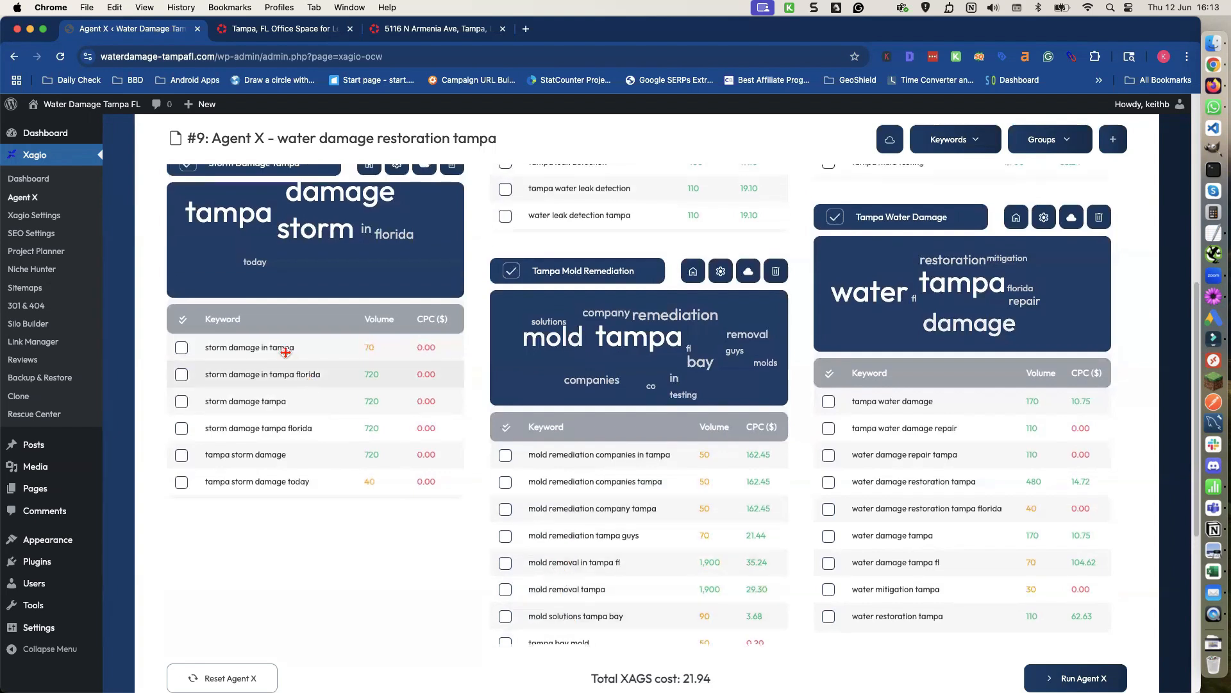
{"action": "scroll", "coordinate": [283, 365], "scroll_direction": "up", "scroll_amount": 8}
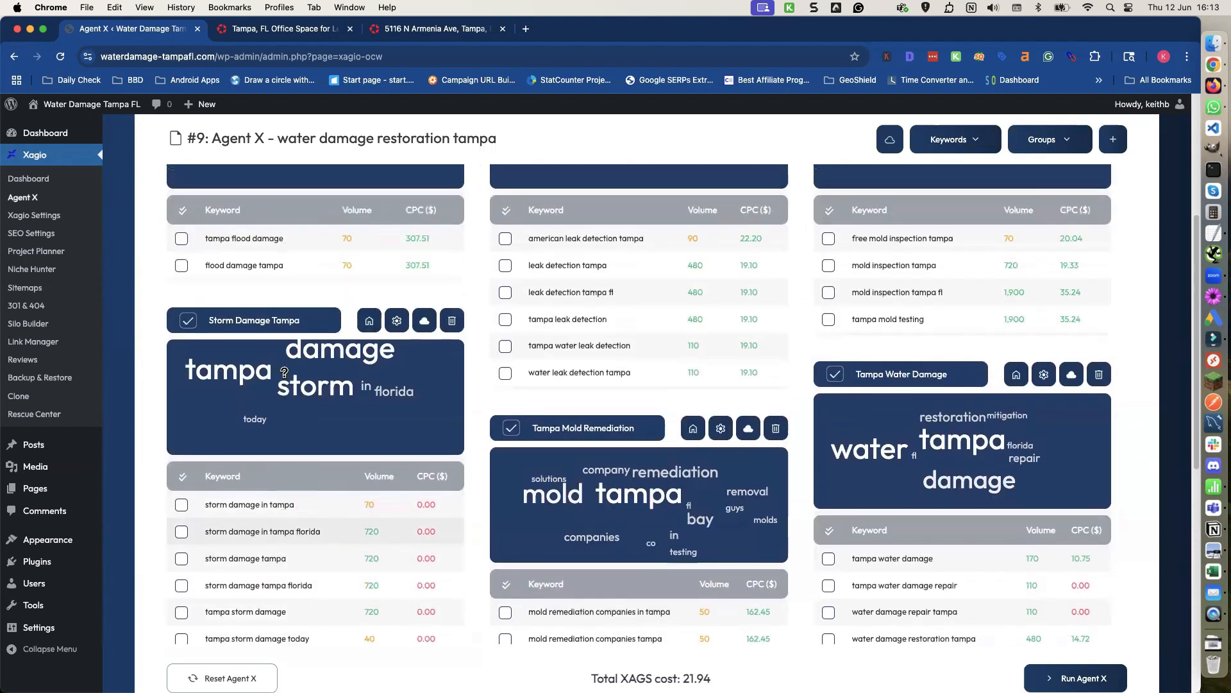
{"action": "scroll", "coordinate": [596, 314], "scroll_direction": "up", "scroll_amount": 3}
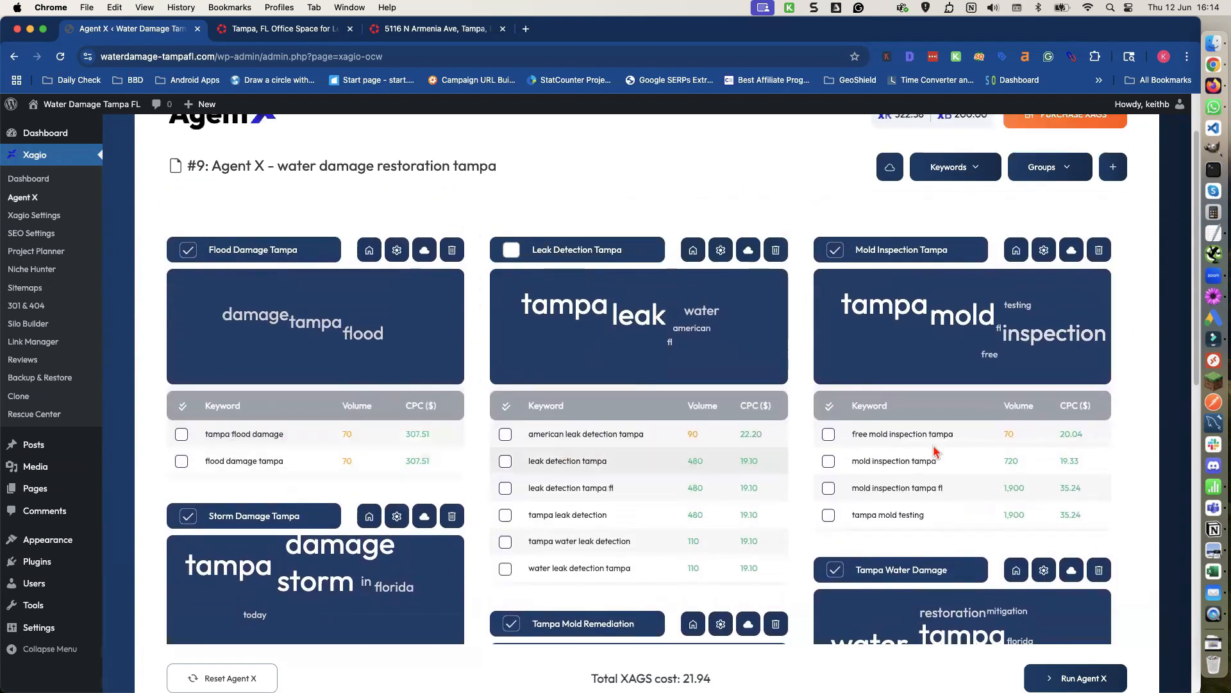
Set the Tampa Water Damage group as the homepage.
{"action": "scroll", "coordinate": [926, 470], "scroll_direction": "down", "scroll_amount": 6}
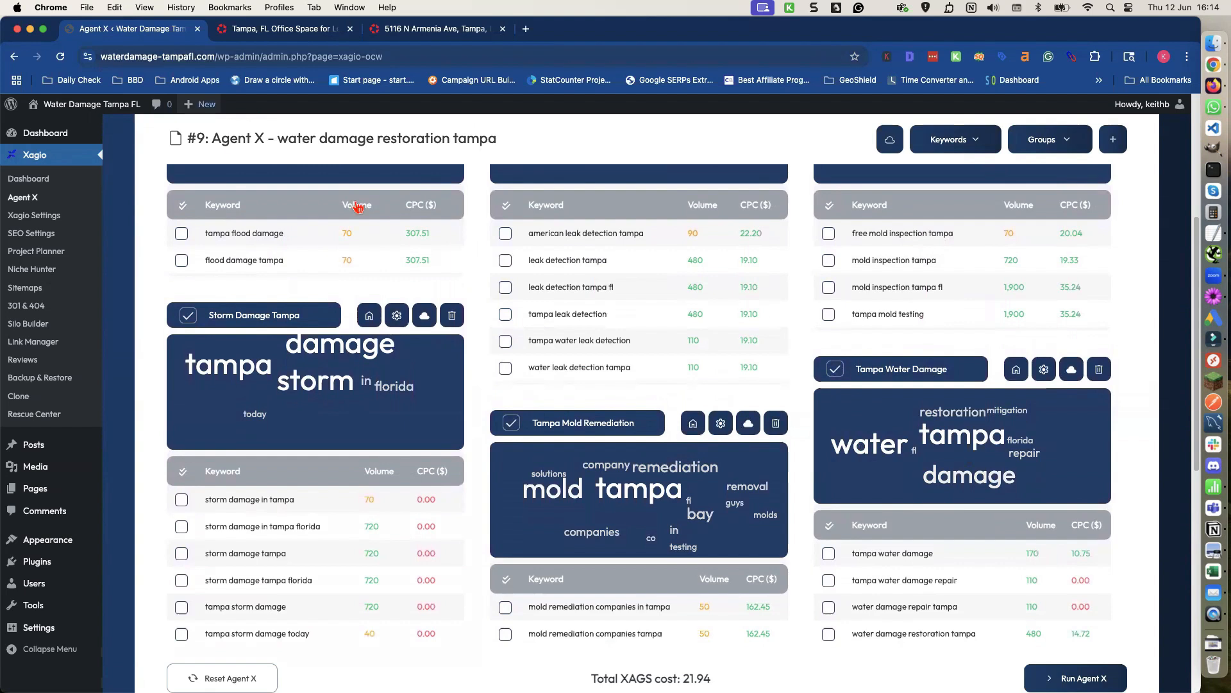
{"action": "left_click", "coordinate": [1017, 371]}
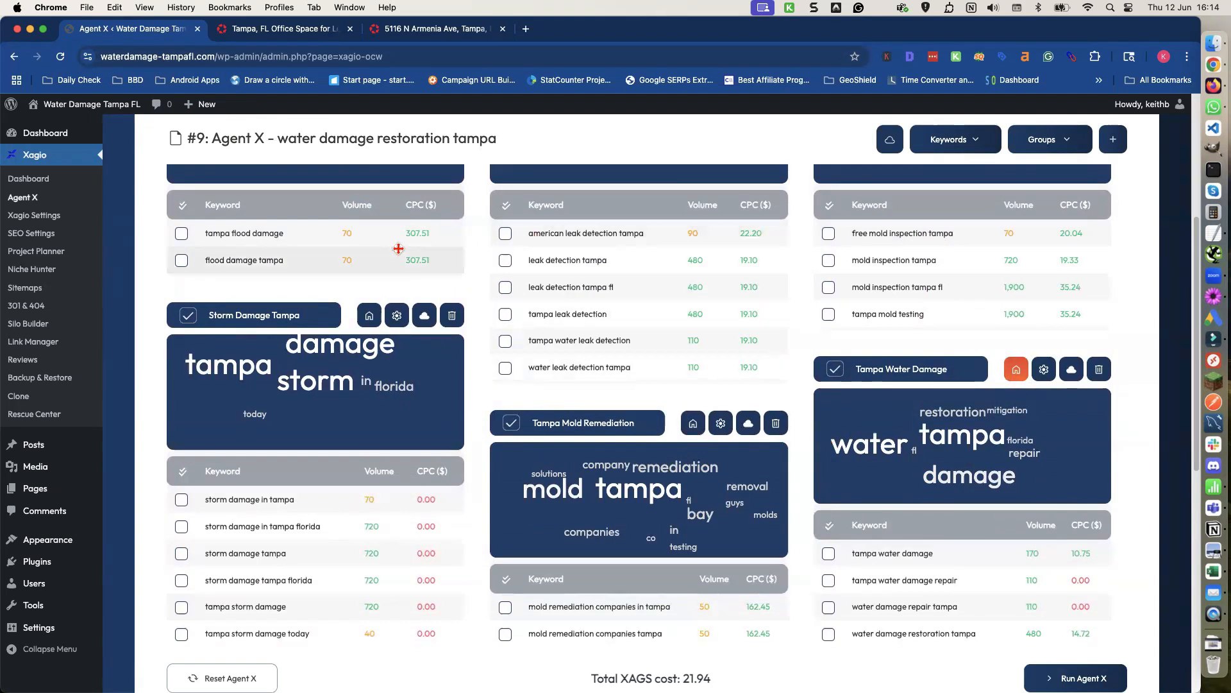
Run Agent X to build the pages from the selected groups and confirm to continue.
{"action": "scroll", "coordinate": [399, 248], "scroll_direction": "up", "scroll_amount": 3}
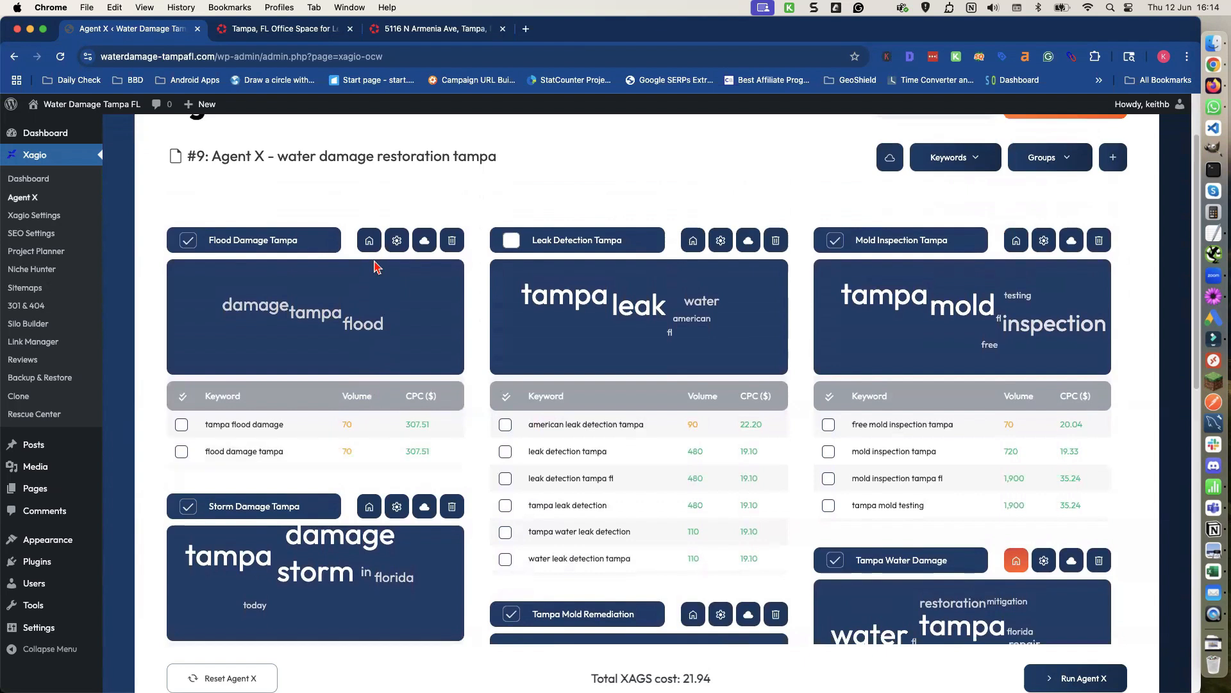
{"action": "scroll", "coordinate": [378, 267], "scroll_direction": "down", "scroll_amount": 1}
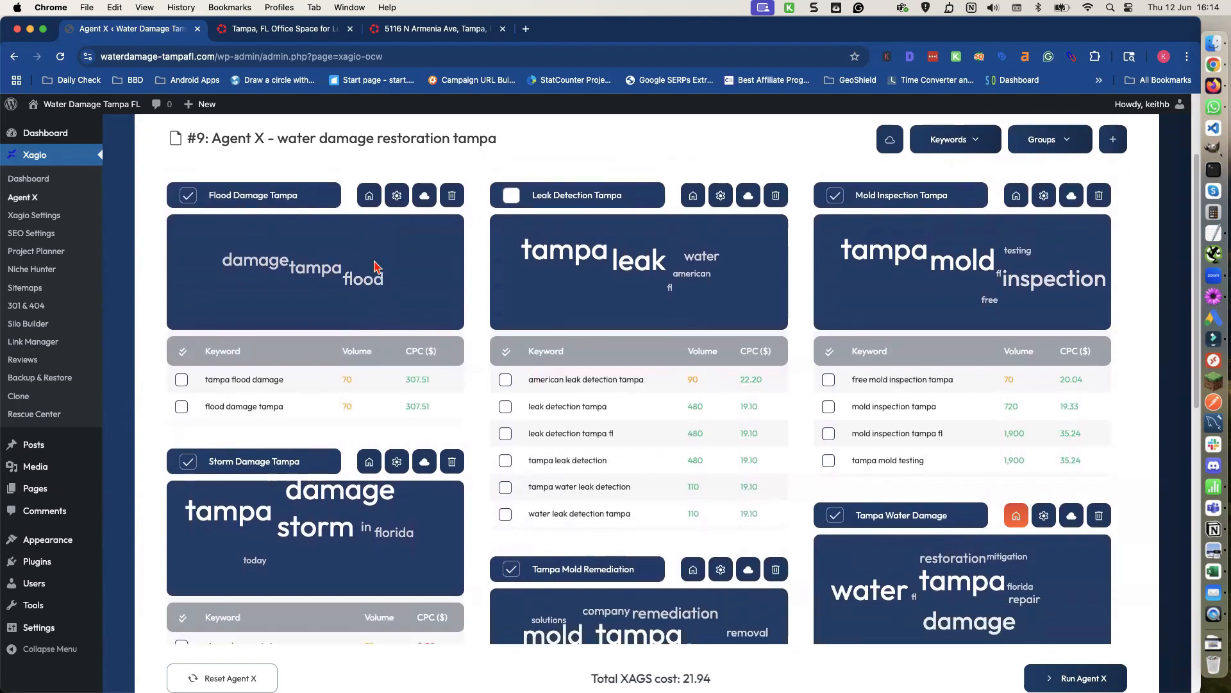
{"action": "scroll", "coordinate": [374, 265], "scroll_direction": "down", "scroll_amount": 1}
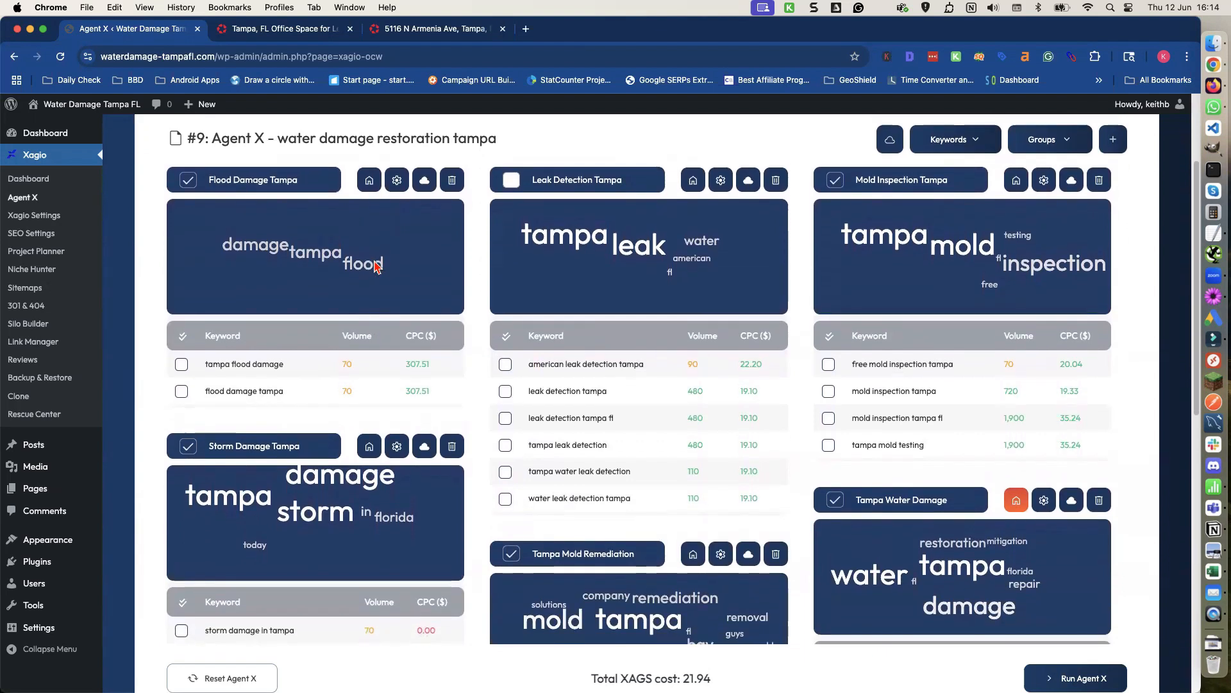
{"action": "scroll", "coordinate": [374, 263], "scroll_direction": "down", "scroll_amount": 3}
{"action": "scroll", "coordinate": [374, 260], "scroll_direction": "down", "scroll_amount": 10}
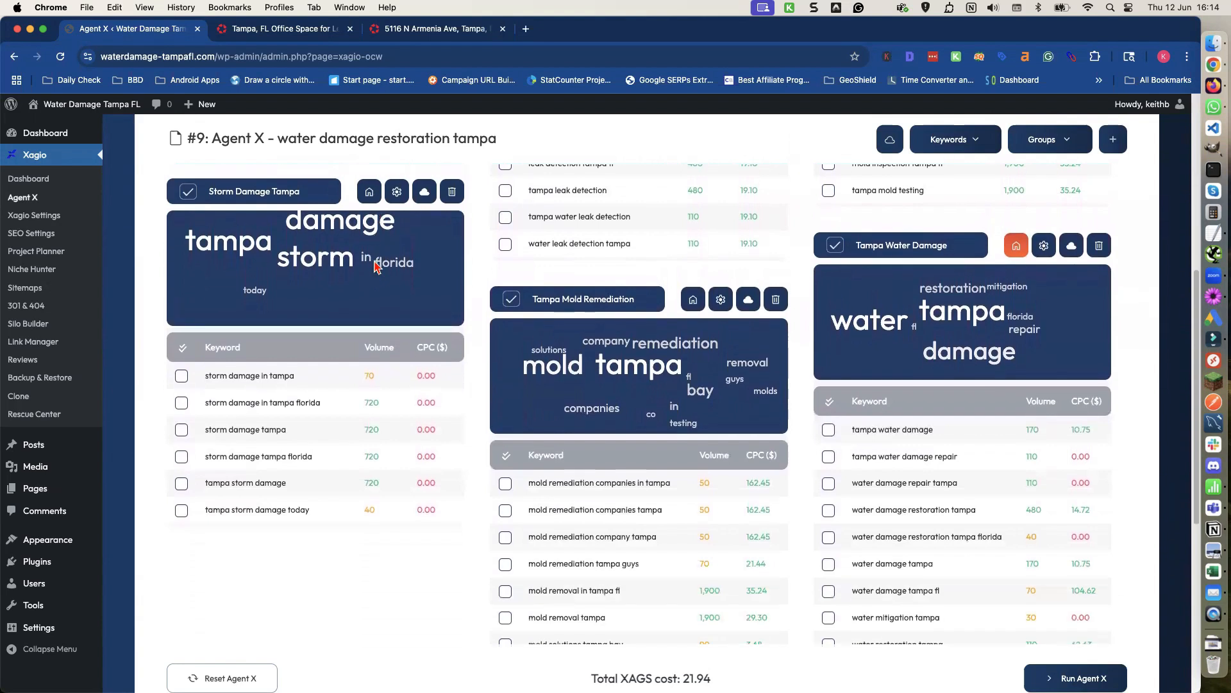
{"action": "scroll", "coordinate": [373, 263], "scroll_direction": "down", "scroll_amount": 2}
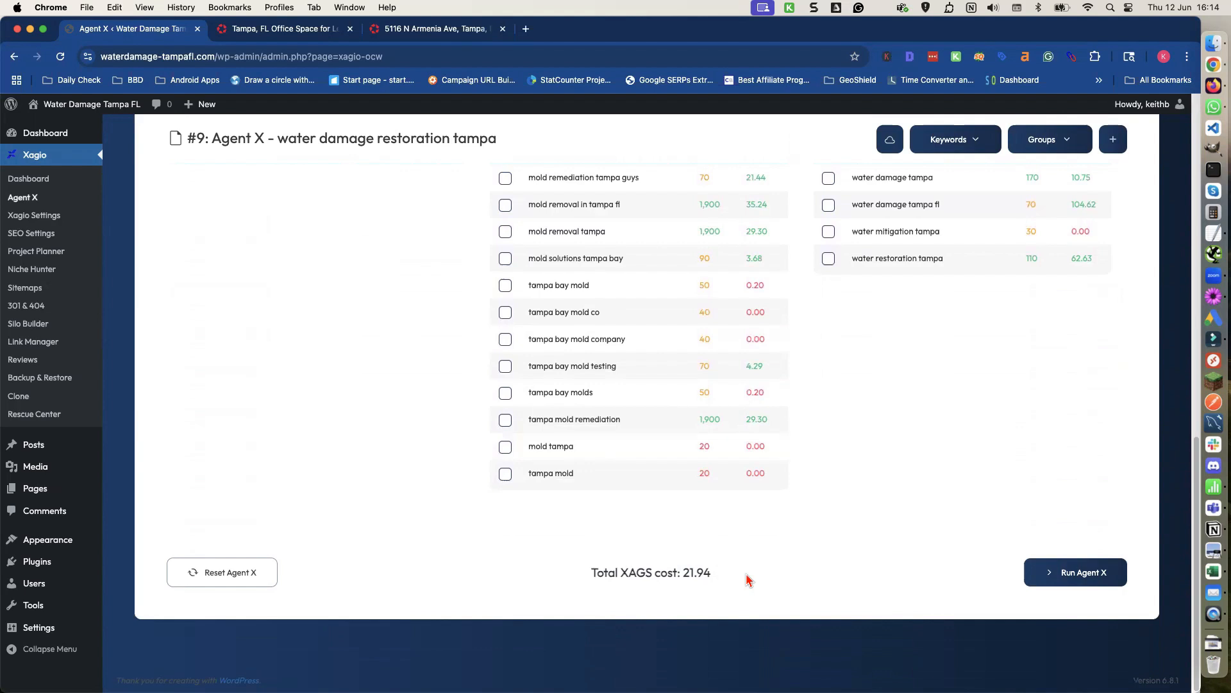
{"action": "left_click", "coordinate": [1084, 579]}
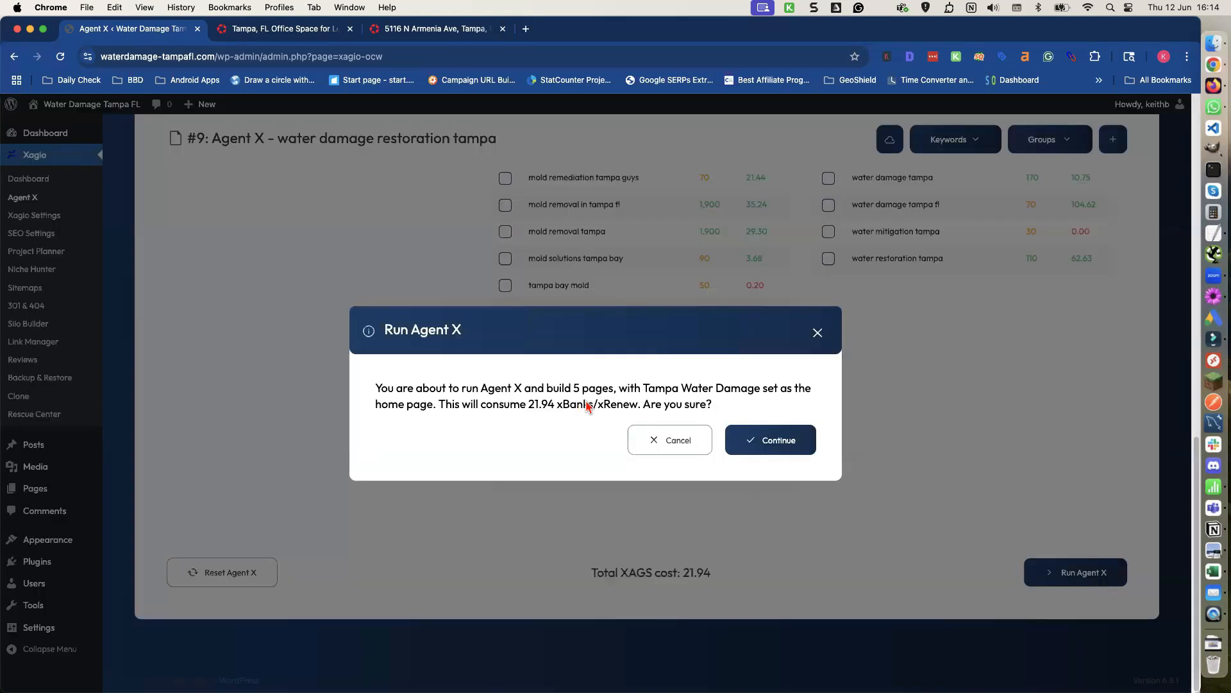
{"action": "left_click", "coordinate": [776, 441]}
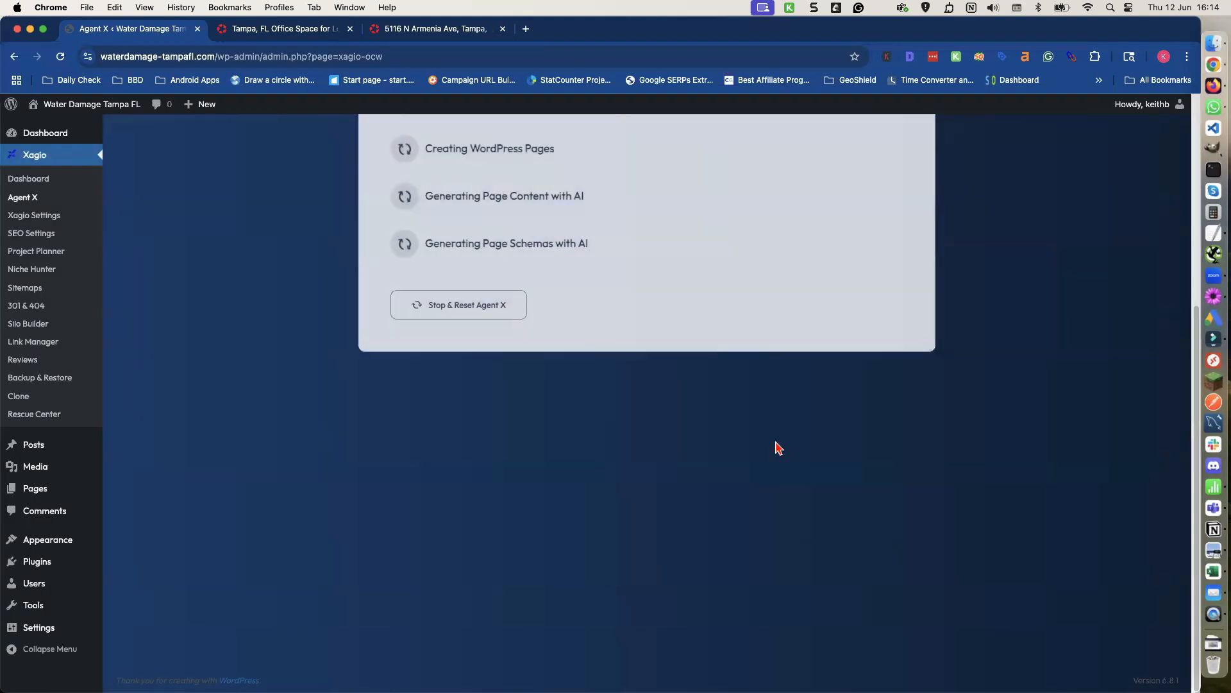
Open the finished website in a new tab to view the generated homepage.
{"action": "scroll", "coordinate": [775, 453], "scroll_direction": "up", "scroll_amount": 2}
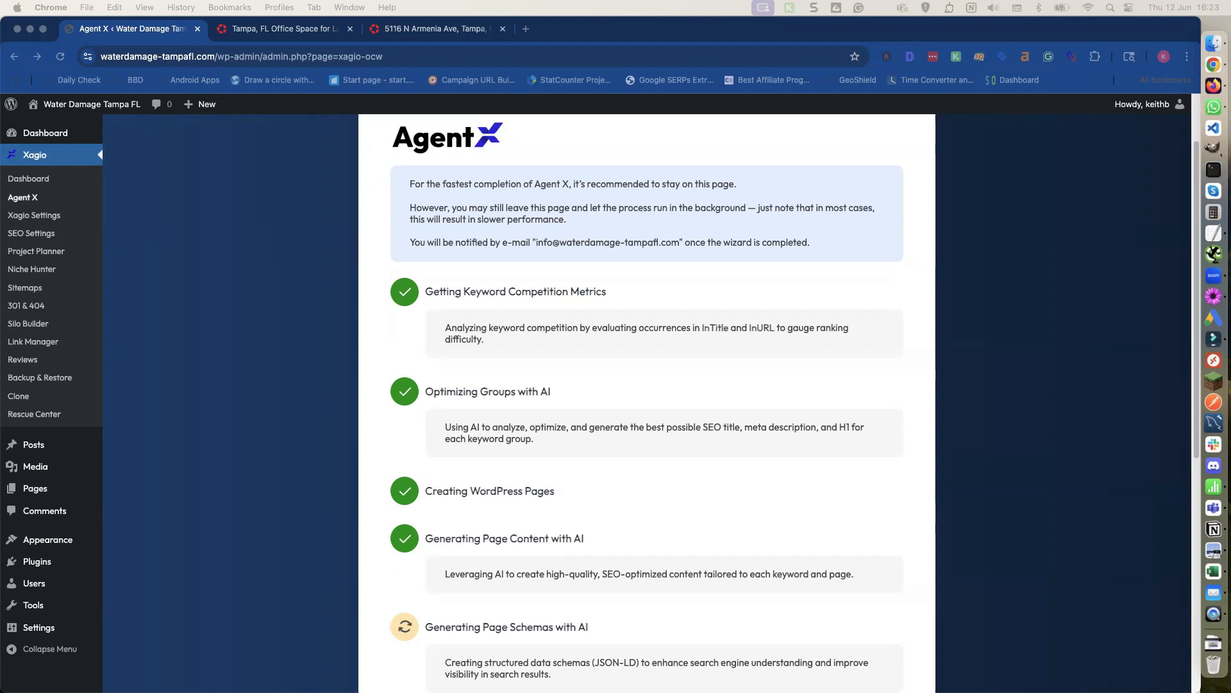
{"action": "scroll", "coordinate": [333, 125], "scroll_direction": "down", "scroll_amount": 5}
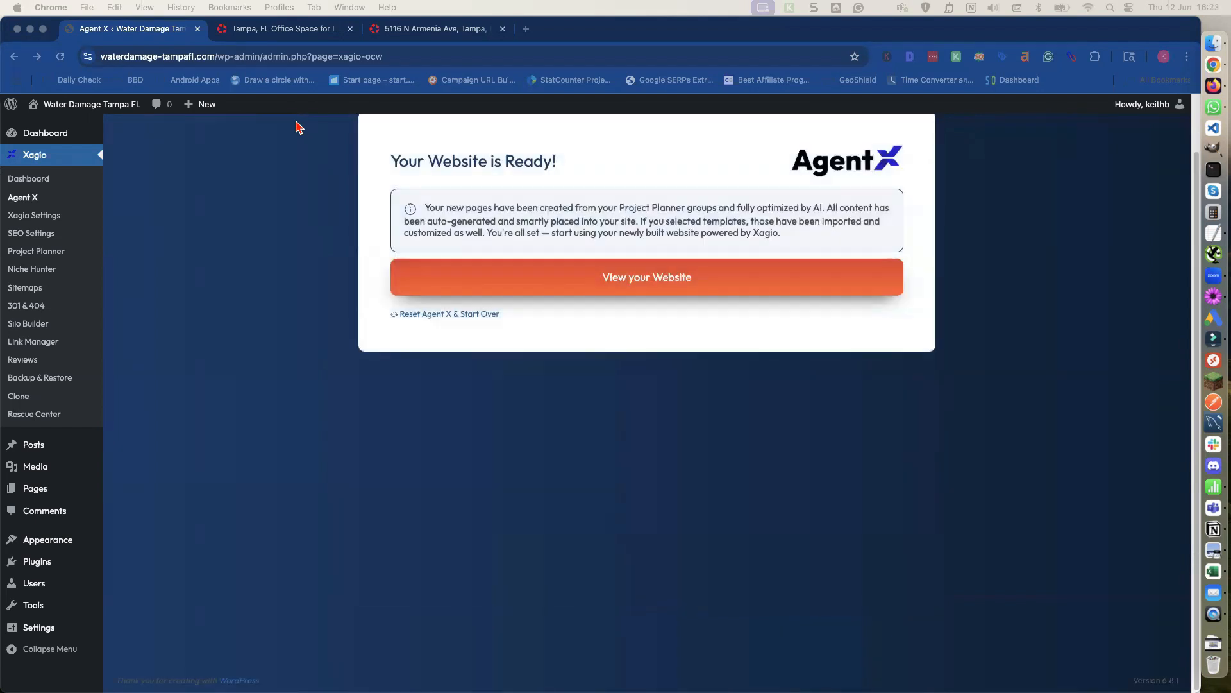
{"action": "left_click", "coordinate": [630, 283]}
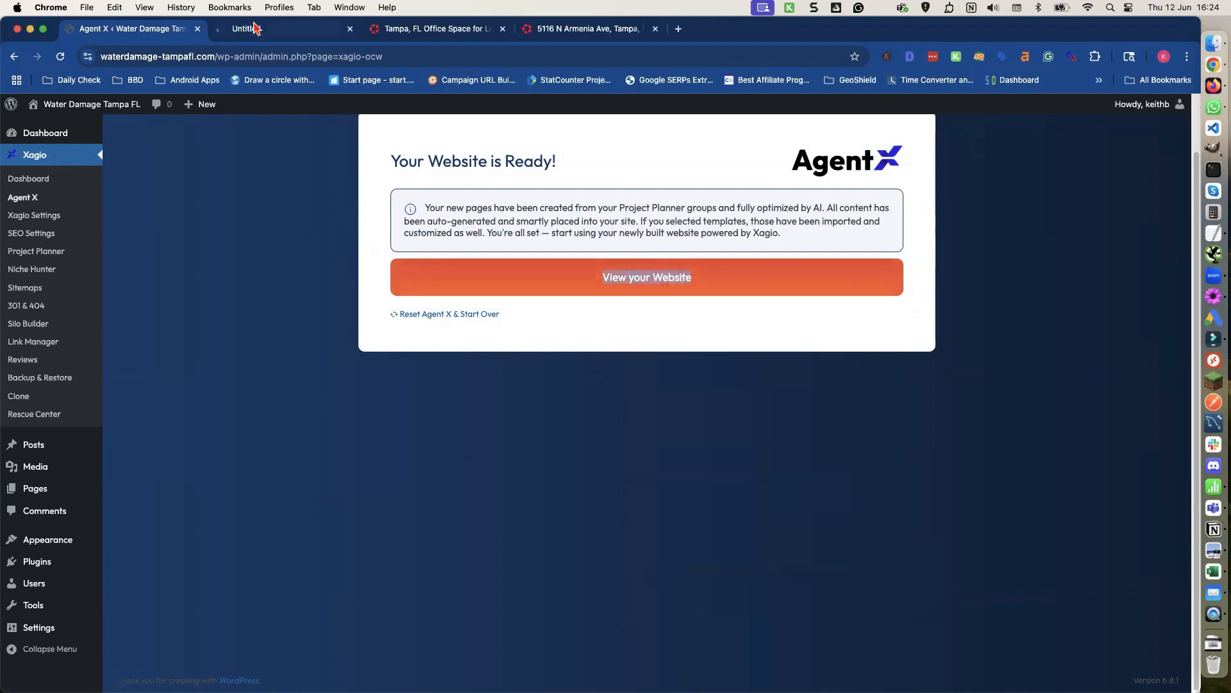
{"action": "left_click", "coordinate": [250, 29]}
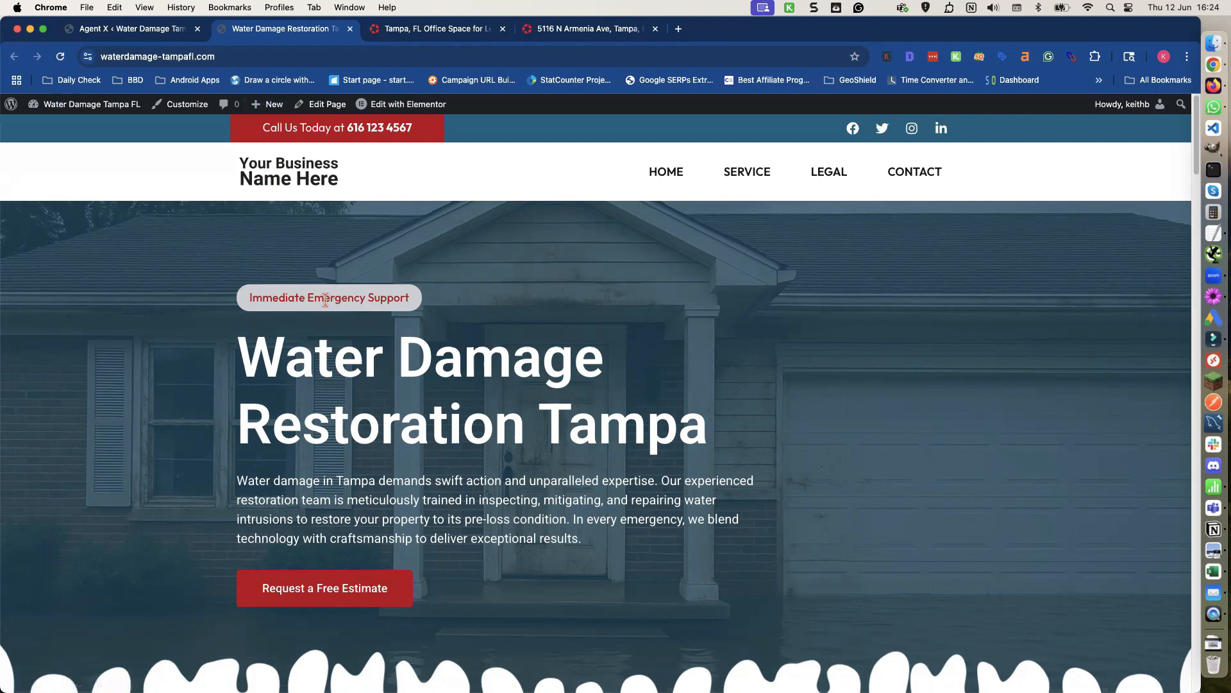
{"action": "scroll", "coordinate": [668, 217], "scroll_direction": "down", "scroll_amount": 1}
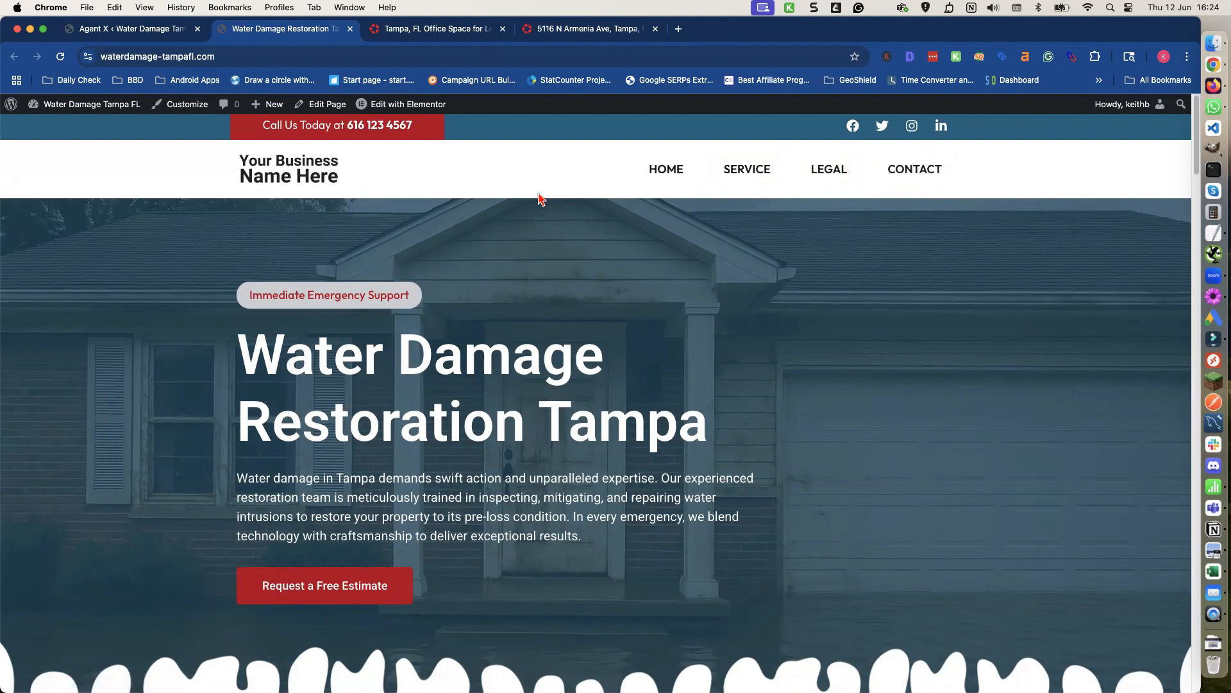
Scroll through the generated homepage to review its header, sections, contact details and footer.
{"action": "scroll", "coordinate": [541, 199], "scroll_direction": "up", "scroll_amount": 1}
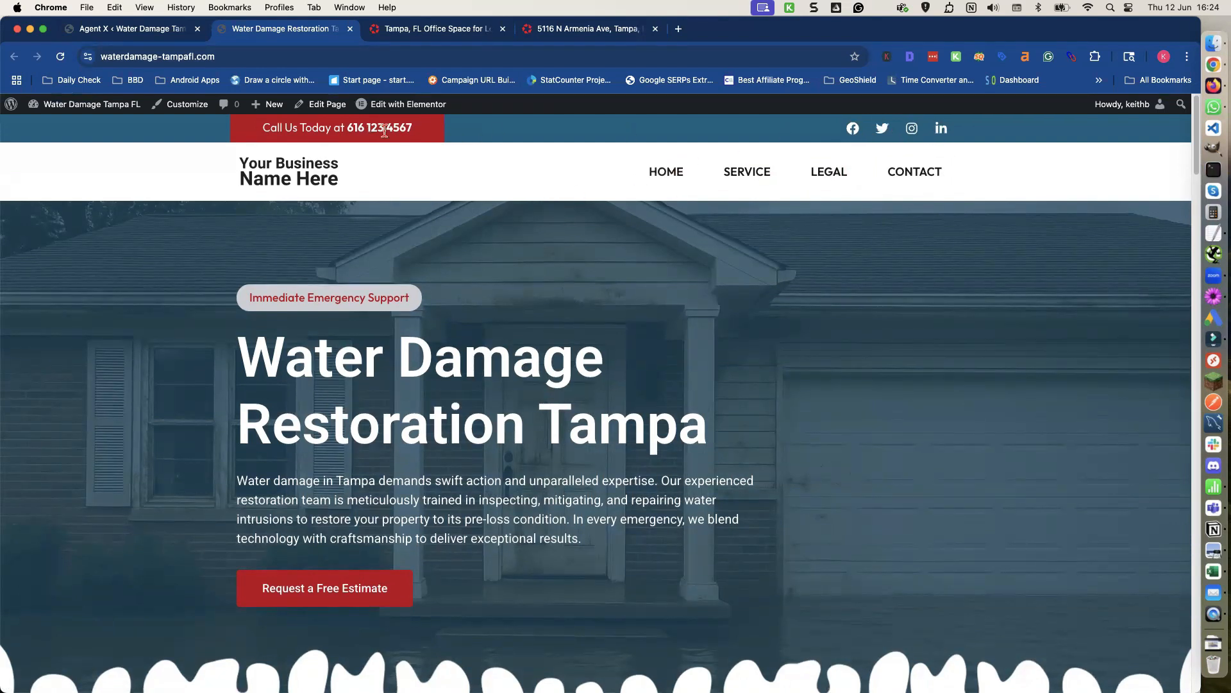
{"action": "left_click_drag", "start_coordinate": [347, 128], "coordinate": [414, 136]}
{"action": "left_click", "coordinate": [414, 134]}
{"action": "scroll", "coordinate": [400, 191], "scroll_direction": "down", "scroll_amount": 2}
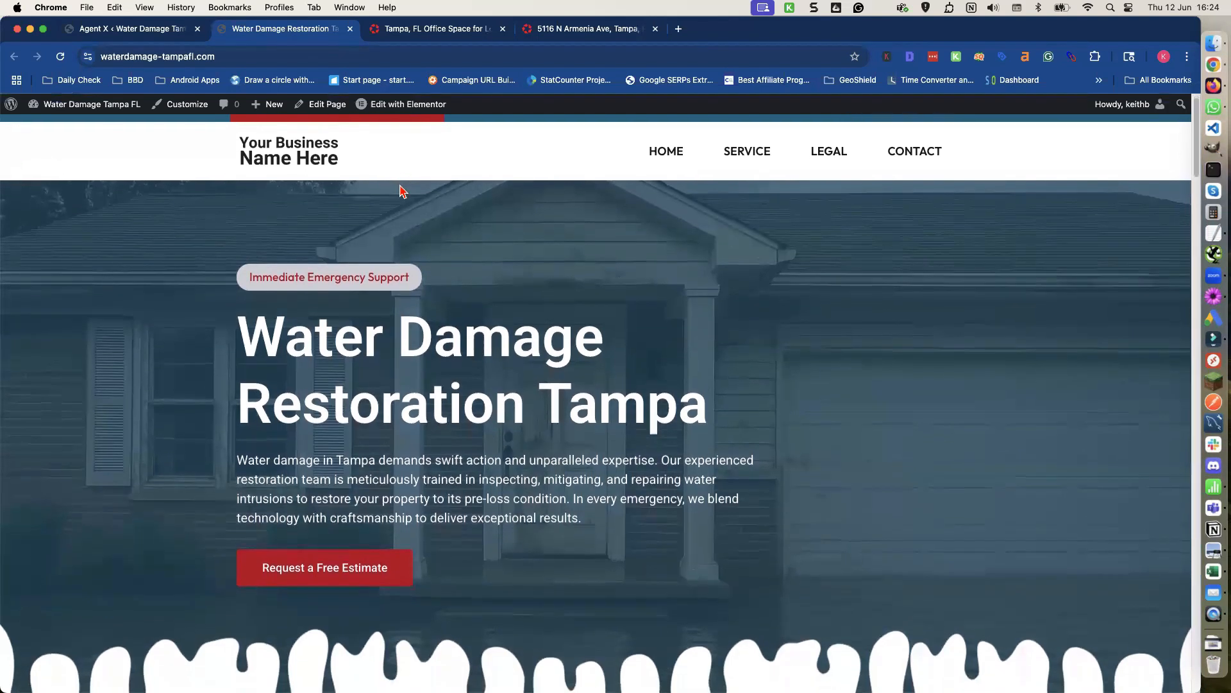
{"action": "scroll", "coordinate": [400, 191], "scroll_direction": "down", "scroll_amount": 5}
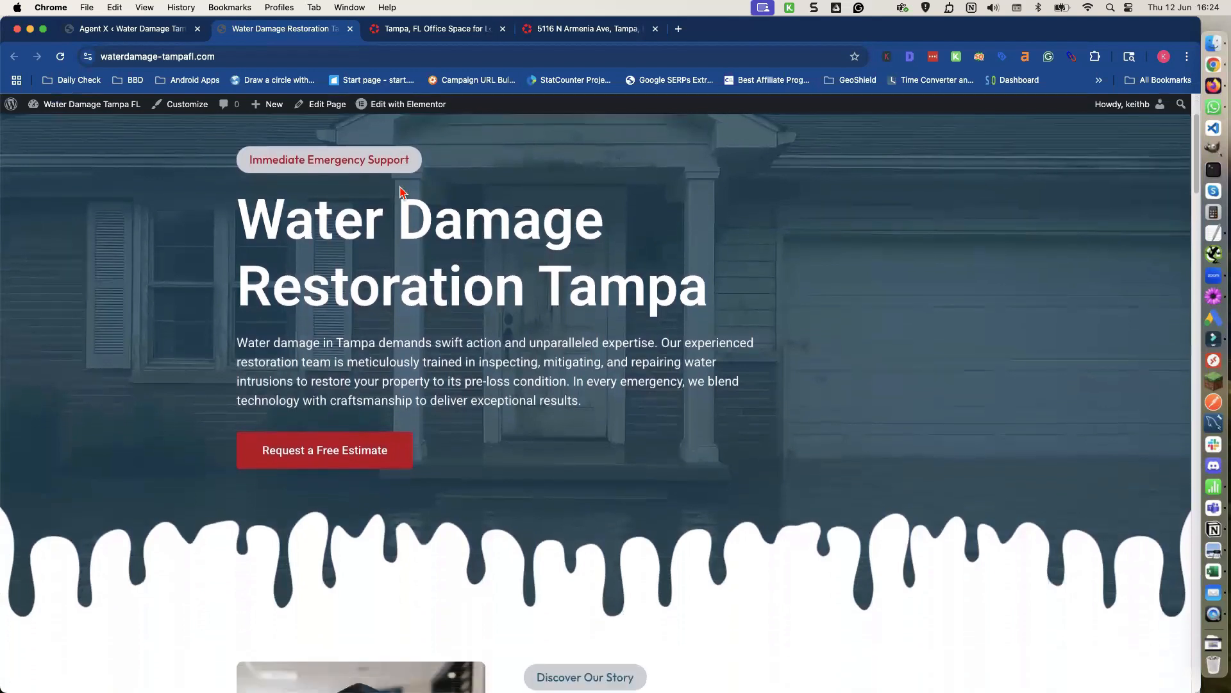
{"action": "scroll", "coordinate": [400, 185], "scroll_direction": "down", "scroll_amount": 8}
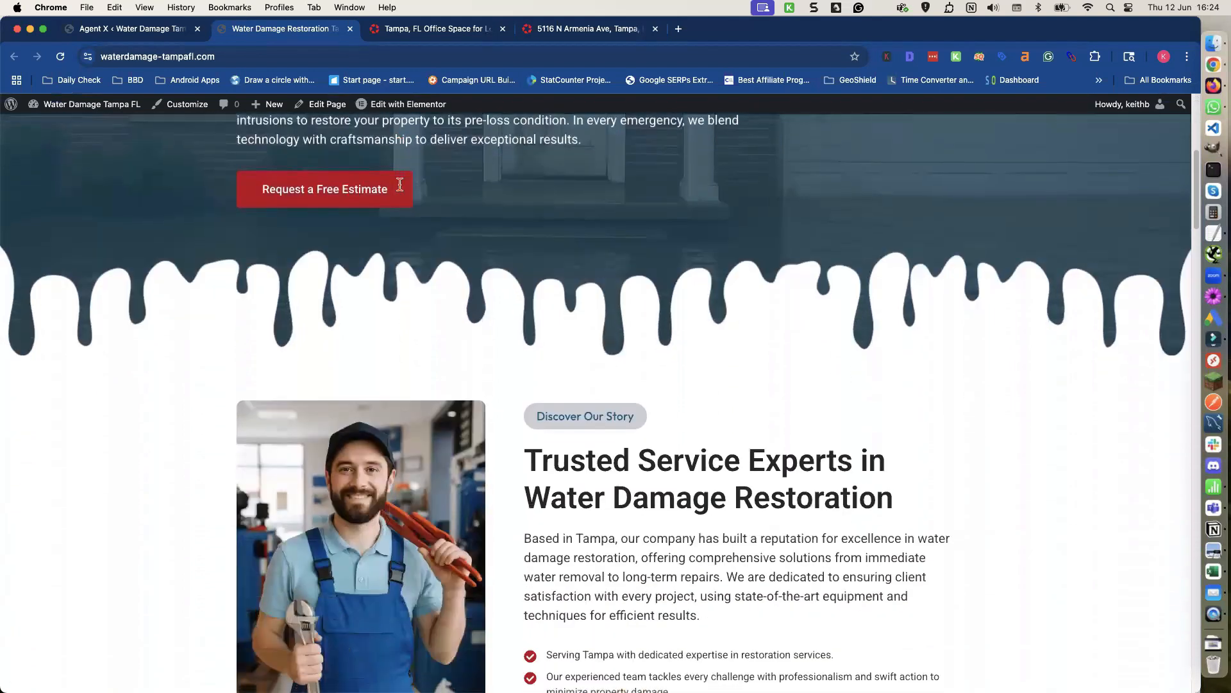
{"action": "scroll", "coordinate": [400, 192], "scroll_direction": "down", "scroll_amount": 3}
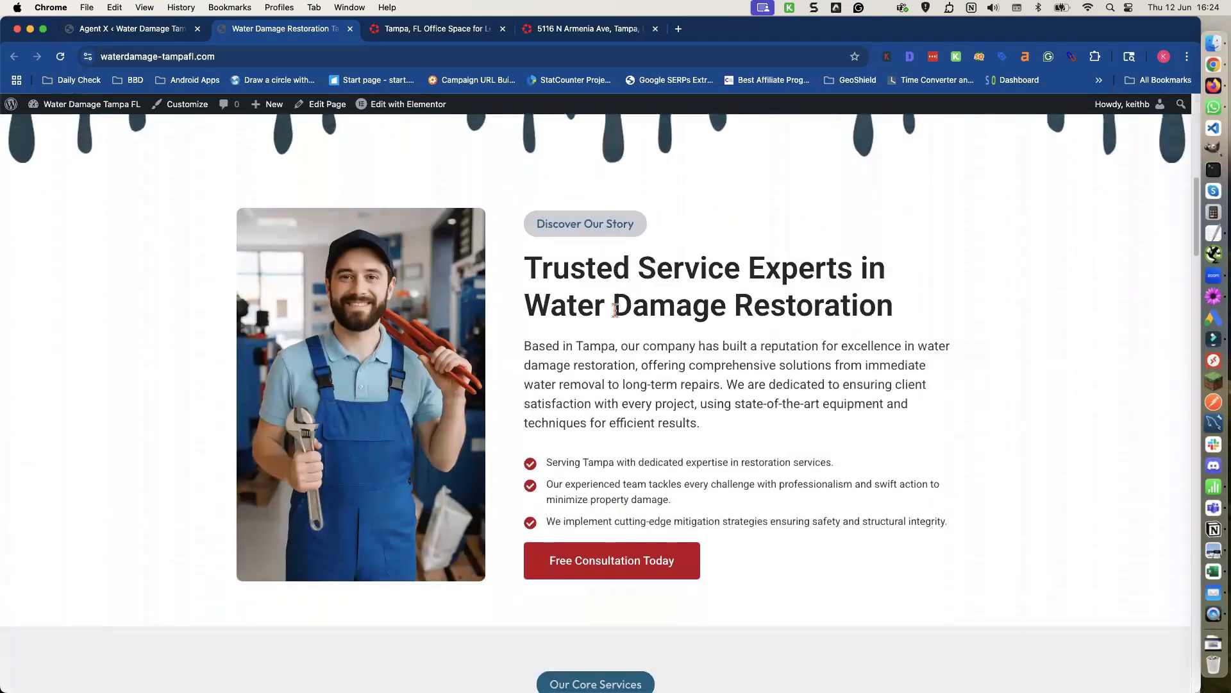
{"action": "scroll", "coordinate": [640, 312], "scroll_direction": "down", "scroll_amount": 3}
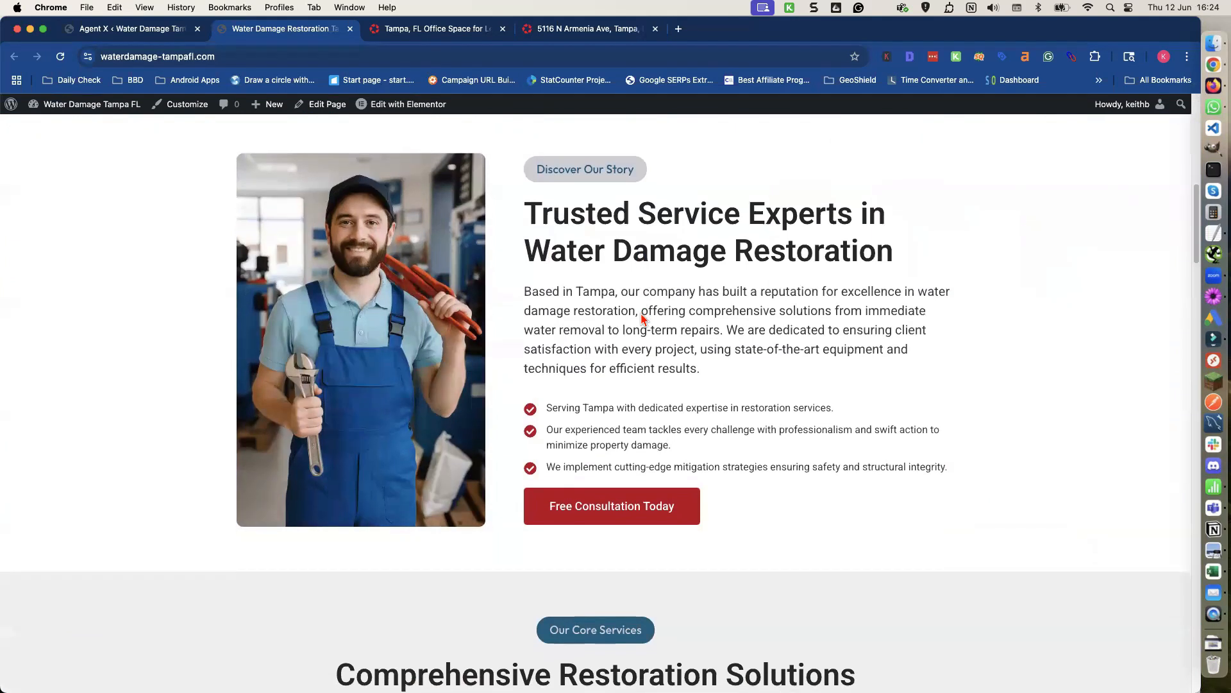
{"action": "scroll", "coordinate": [640, 313], "scroll_direction": "down", "scroll_amount": 10}
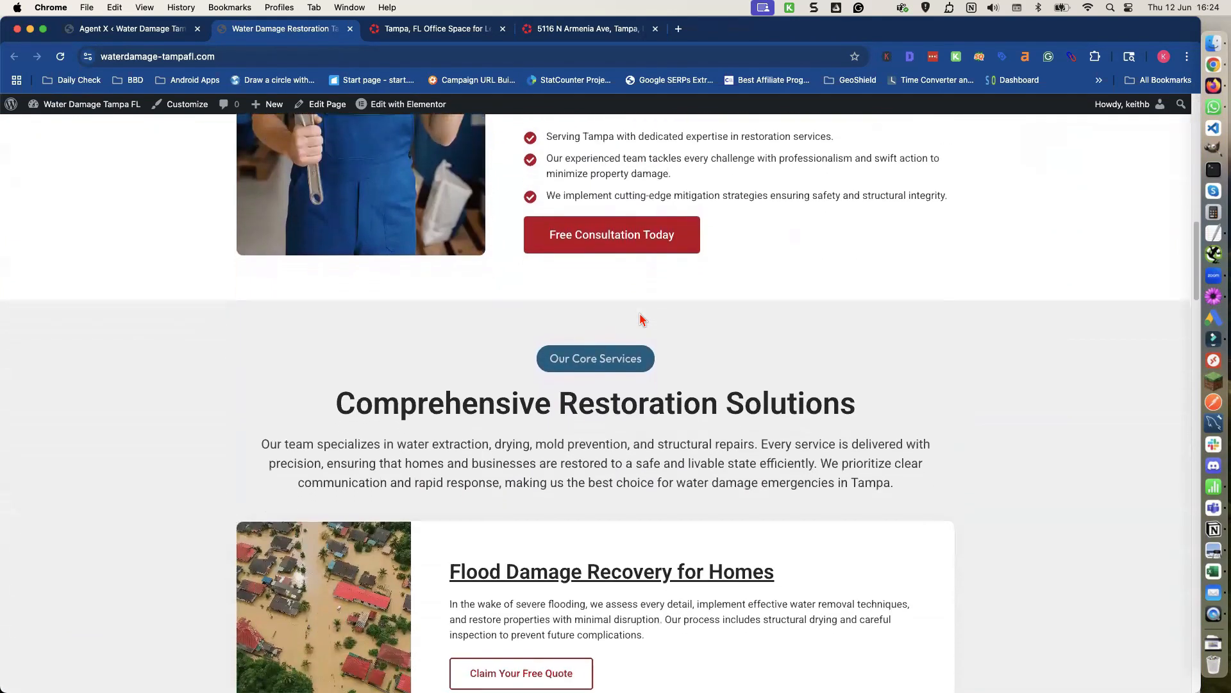
{"action": "scroll", "coordinate": [641, 319], "scroll_direction": "down", "scroll_amount": 11}
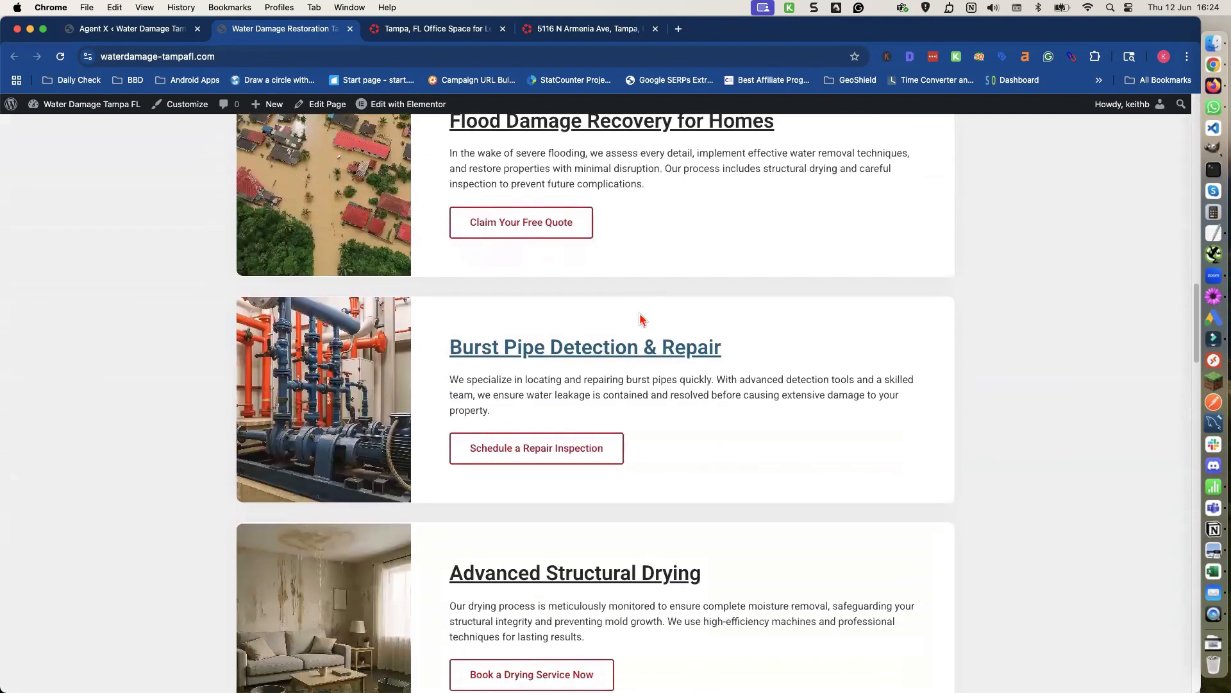
{"action": "scroll", "coordinate": [642, 320], "scroll_direction": "down", "scroll_amount": 1}
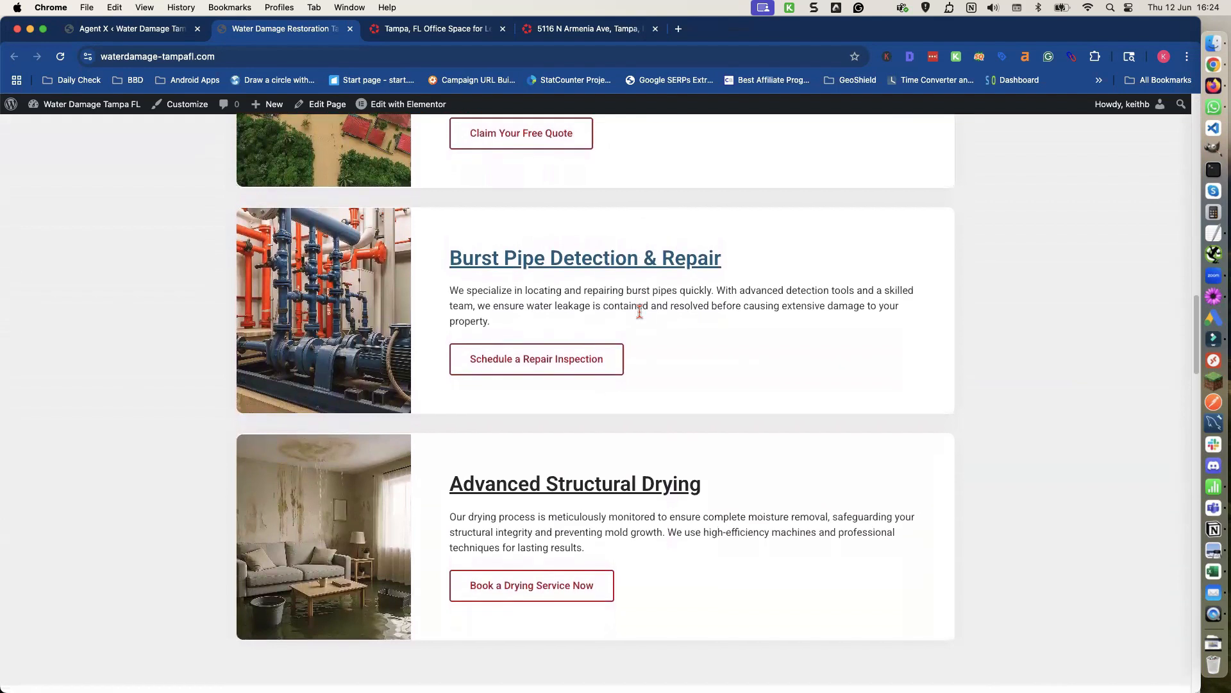
{"action": "scroll", "coordinate": [642, 318], "scroll_direction": "down", "scroll_amount": 4}
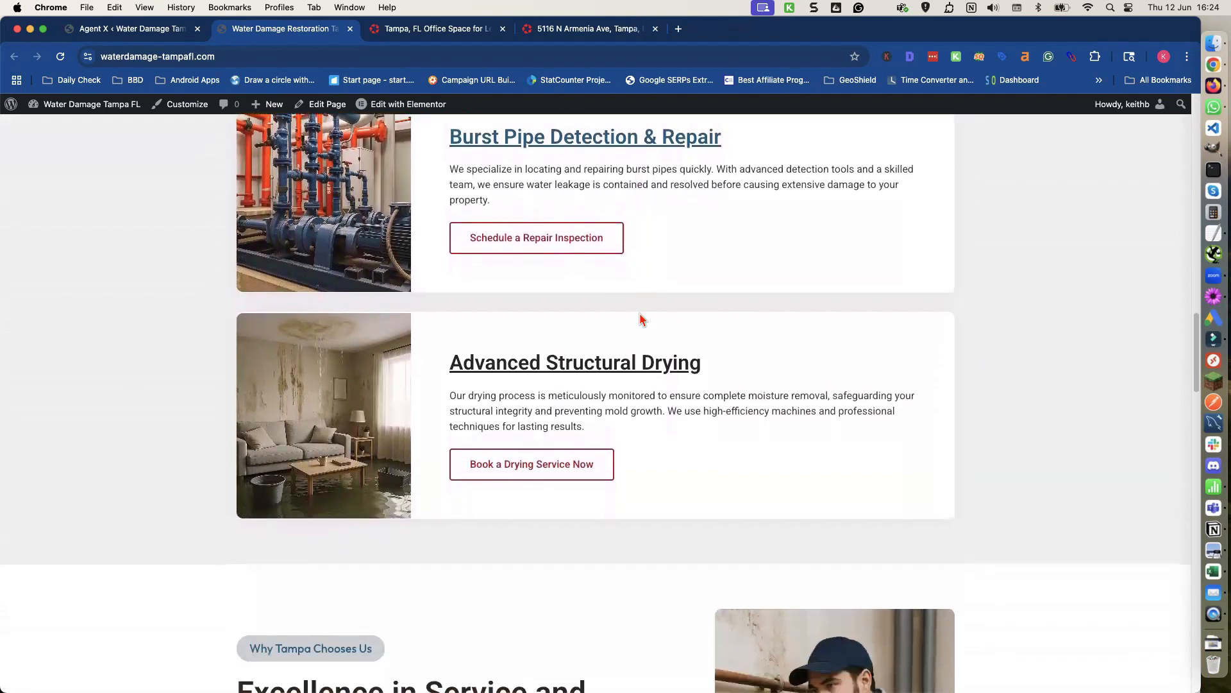
{"action": "scroll", "coordinate": [640, 317], "scroll_direction": "down", "scroll_amount": 2}
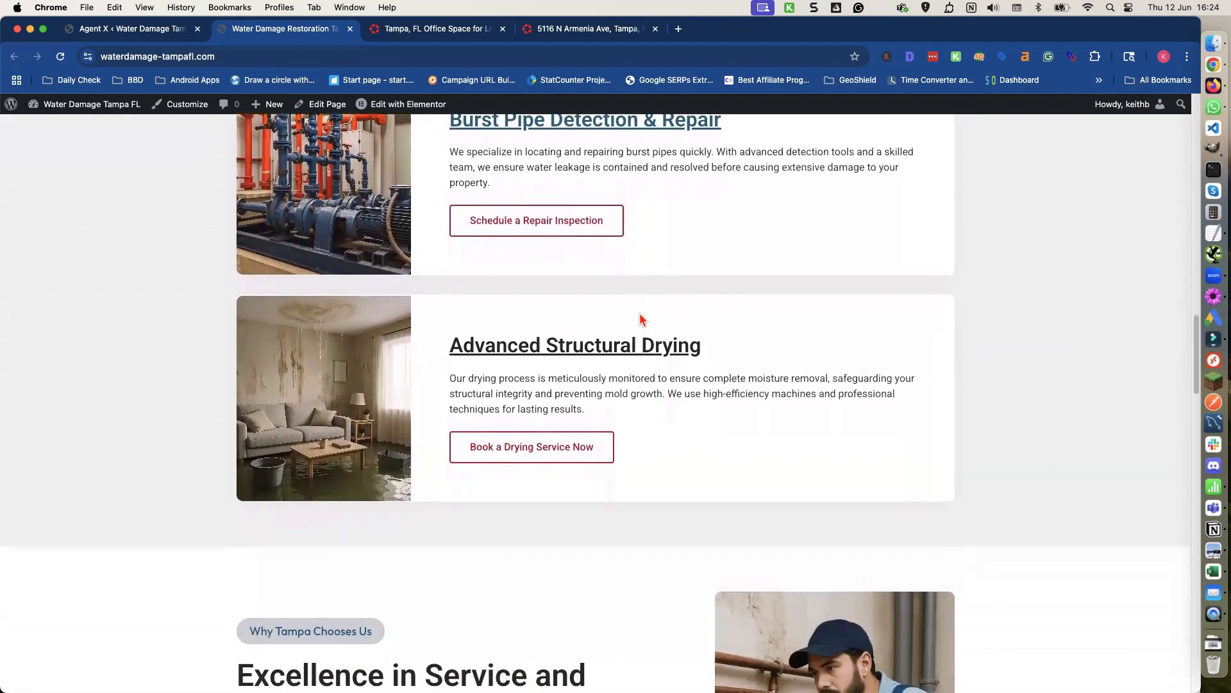
{"action": "scroll", "coordinate": [641, 318], "scroll_direction": "down", "scroll_amount": 8}
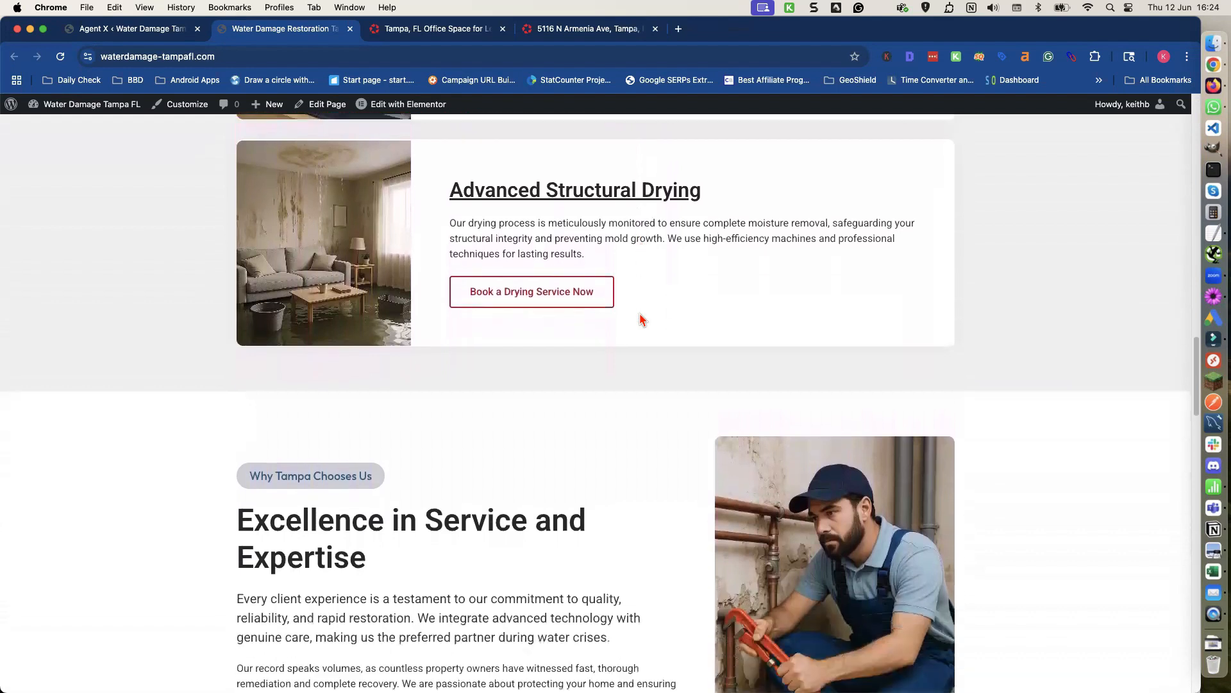
{"action": "scroll", "coordinate": [641, 318], "scroll_direction": "down", "scroll_amount": 10}
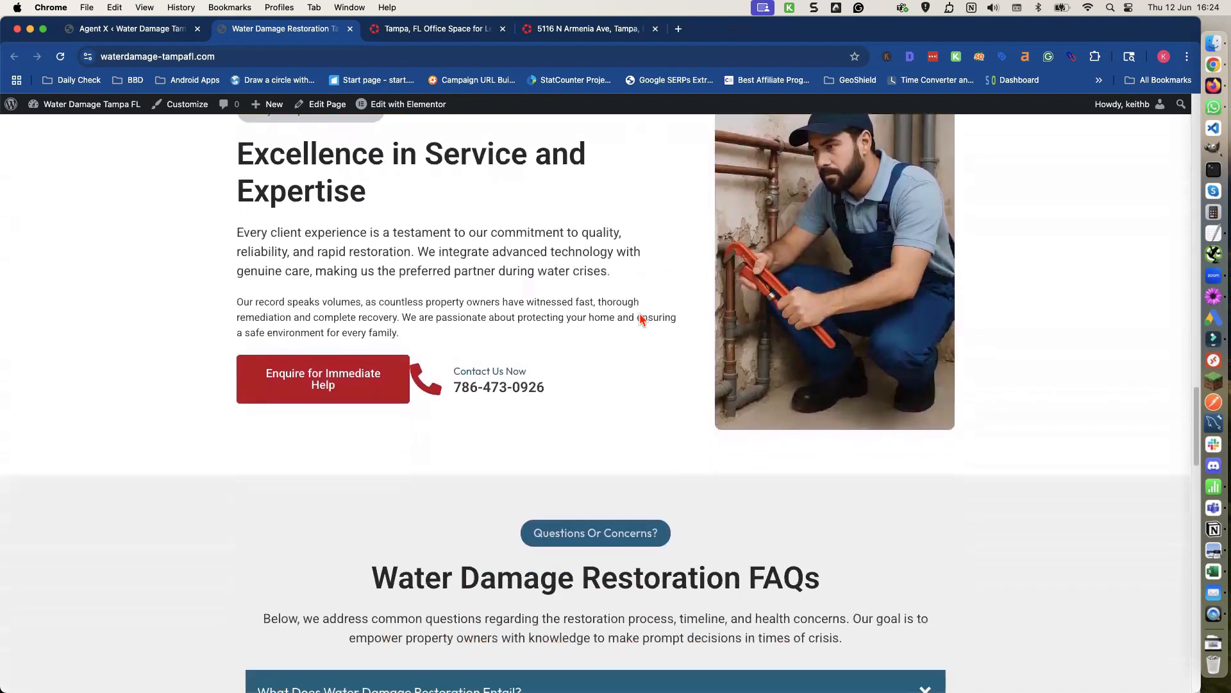
{"action": "scroll", "coordinate": [640, 319], "scroll_direction": "down", "scroll_amount": 13}
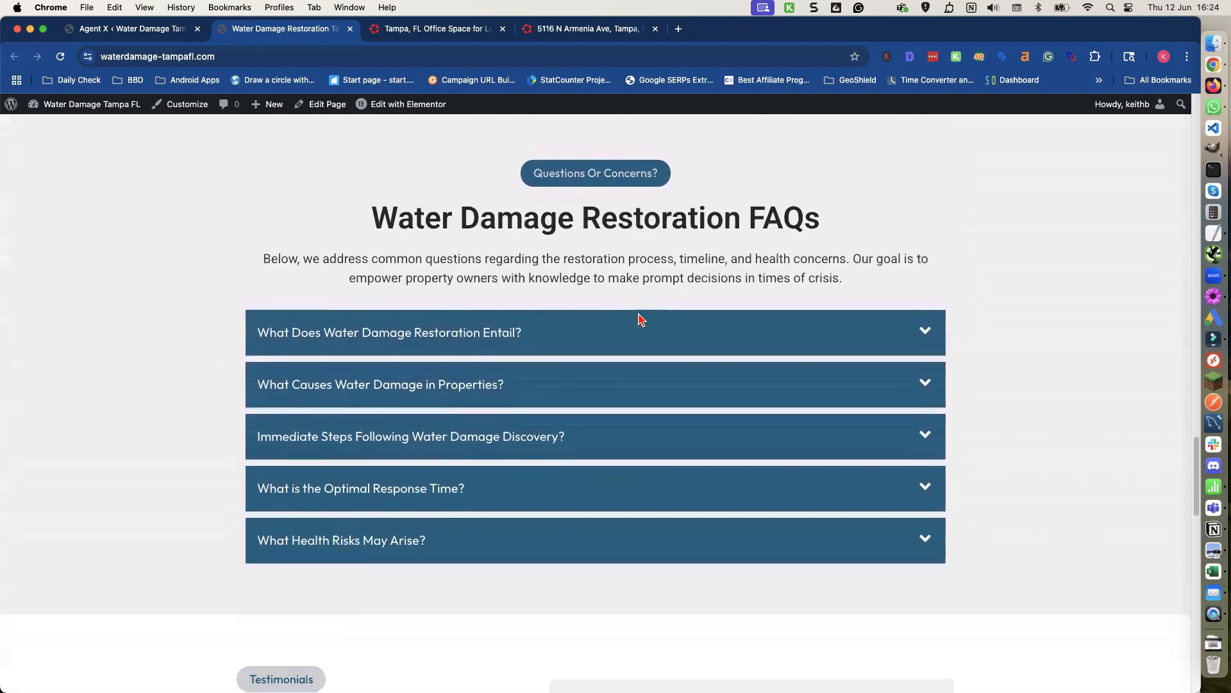
{"action": "scroll", "coordinate": [640, 316], "scroll_direction": "down", "scroll_amount": 12}
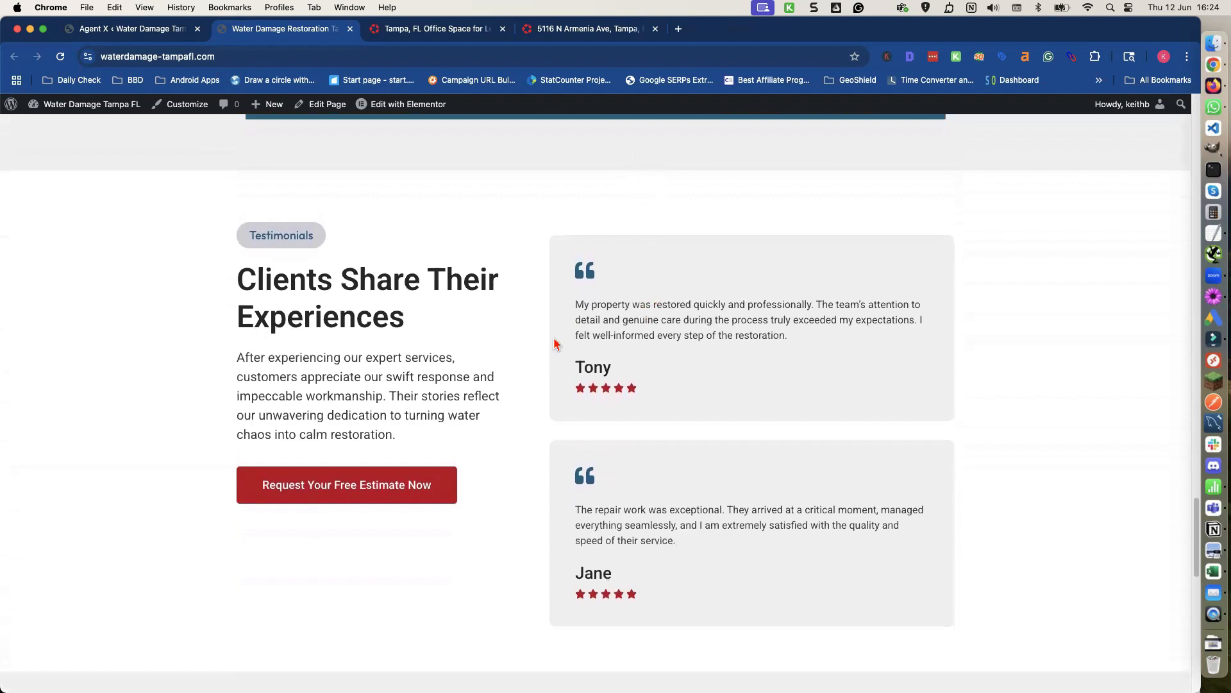
{"action": "scroll", "coordinate": [555, 392], "scroll_direction": "down", "scroll_amount": 12}
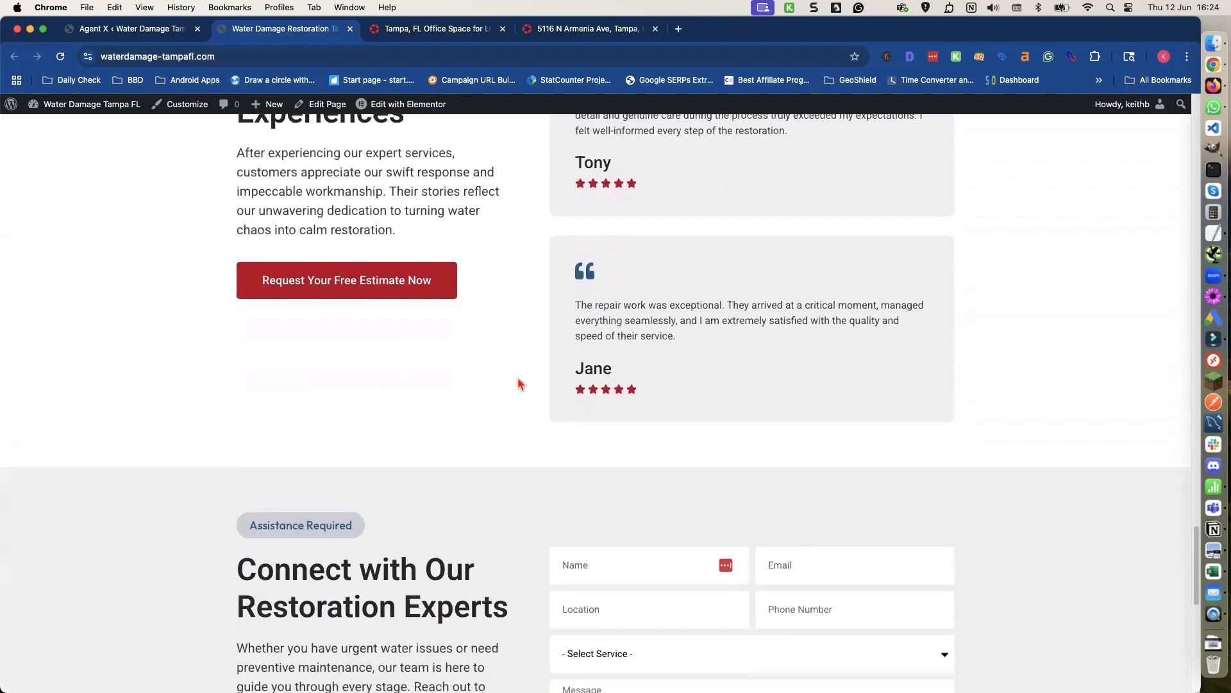
{"action": "scroll", "coordinate": [501, 382], "scroll_direction": "down", "scroll_amount": 4}
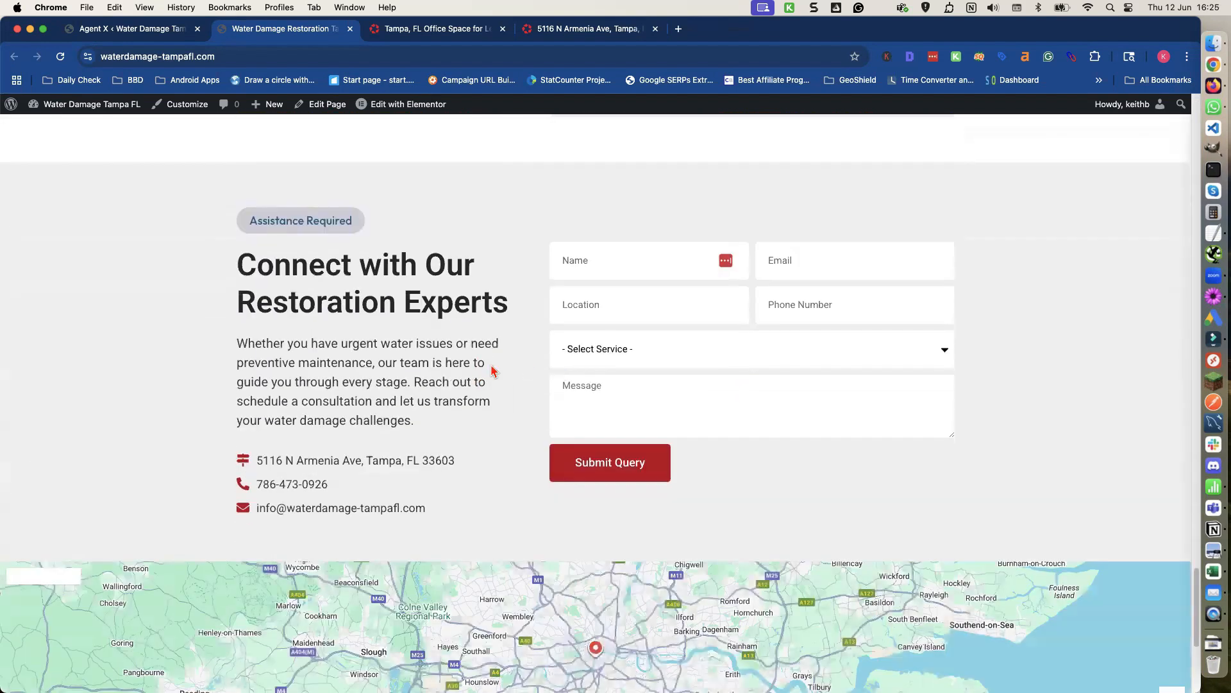
{"action": "scroll", "coordinate": [491, 372], "scroll_direction": "down", "scroll_amount": 6}
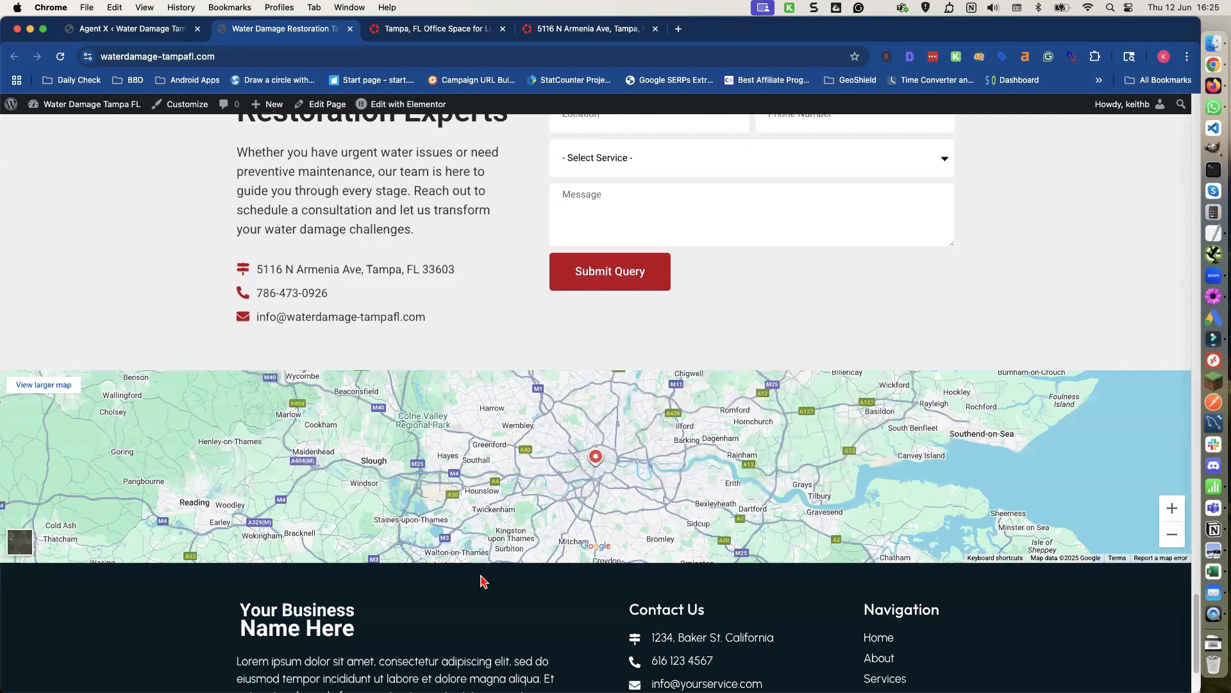
{"action": "scroll", "coordinate": [484, 577], "scroll_direction": "down", "scroll_amount": 4}
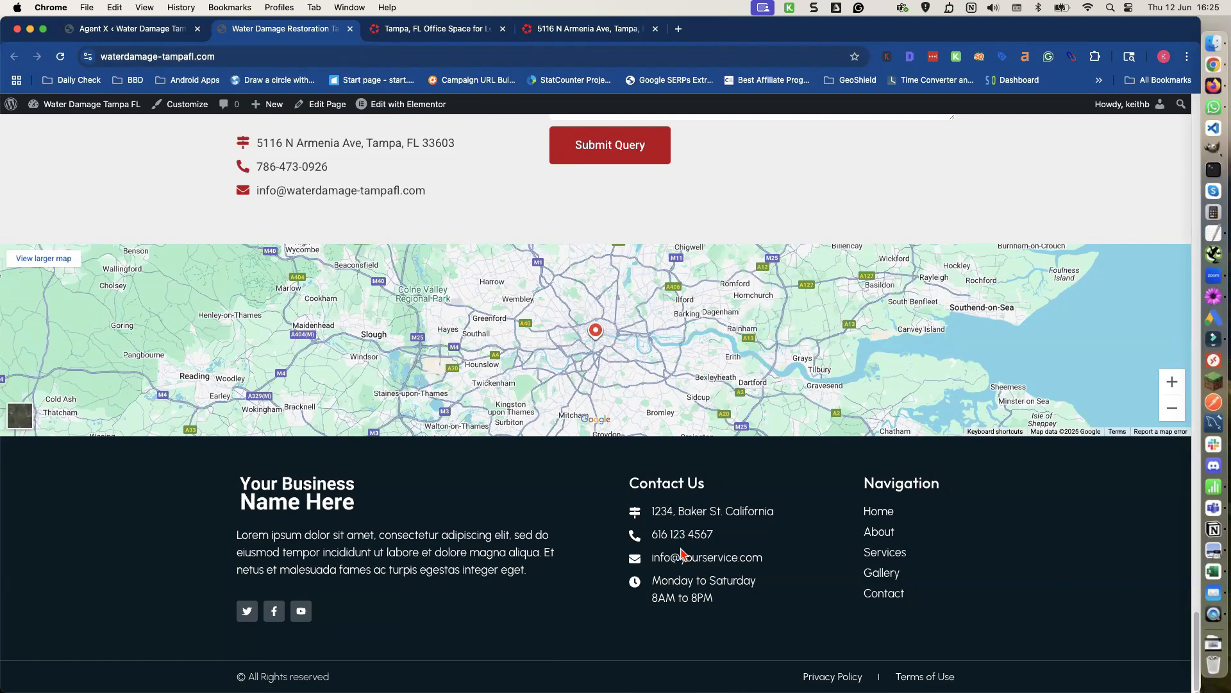
{"action": "scroll", "coordinate": [682, 553], "scroll_direction": "up", "scroll_amount": 6}
{"action": "scroll", "coordinate": [682, 553], "scroll_direction": "up", "scroll_amount": 20}
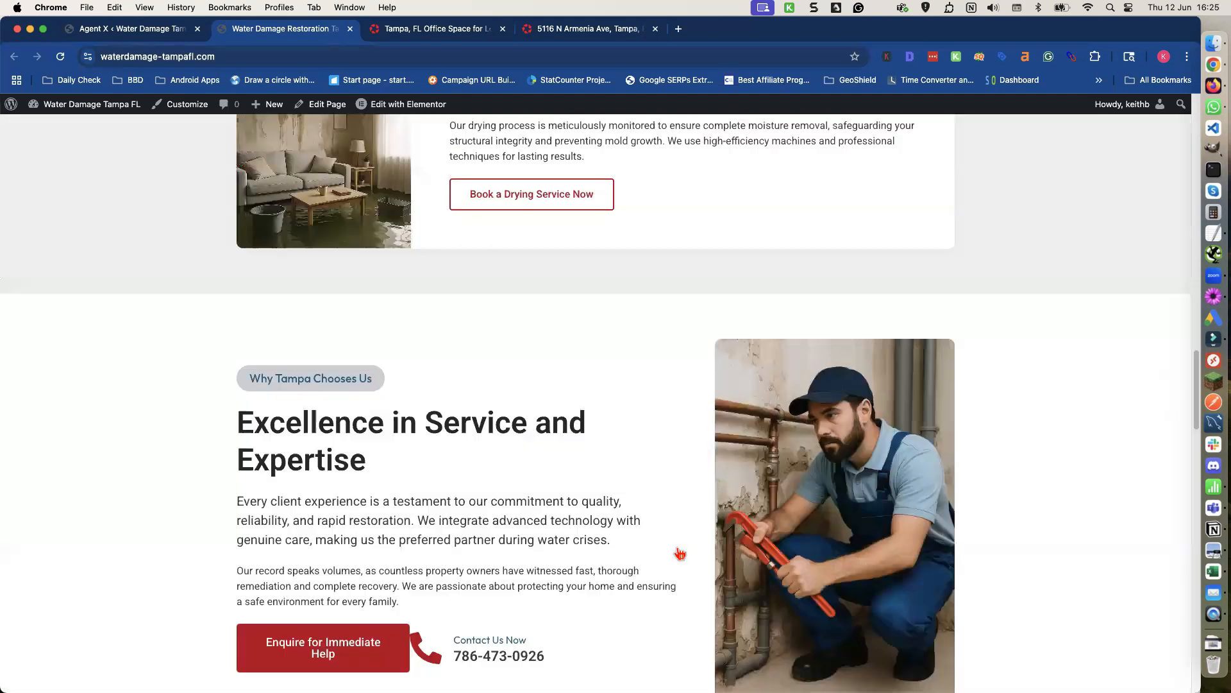
{"action": "scroll", "coordinate": [680, 553], "scroll_direction": "up", "scroll_amount": 20}
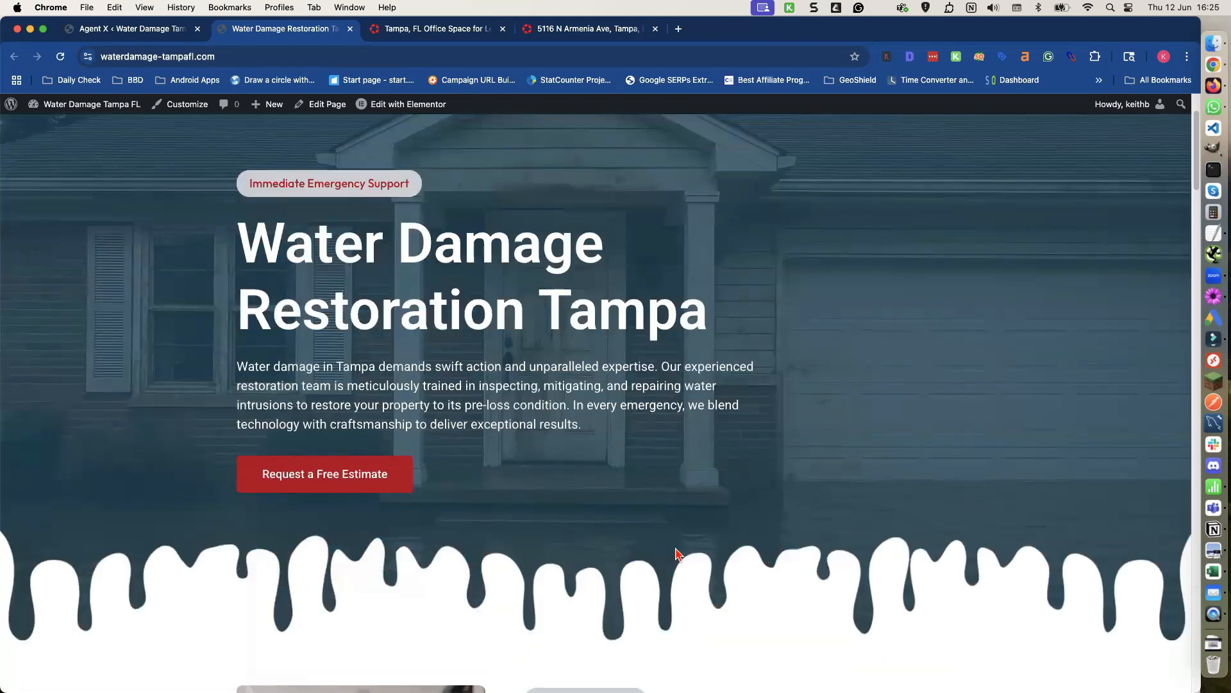
{"action": "scroll", "coordinate": [677, 552], "scroll_direction": "up", "scroll_amount": 2}
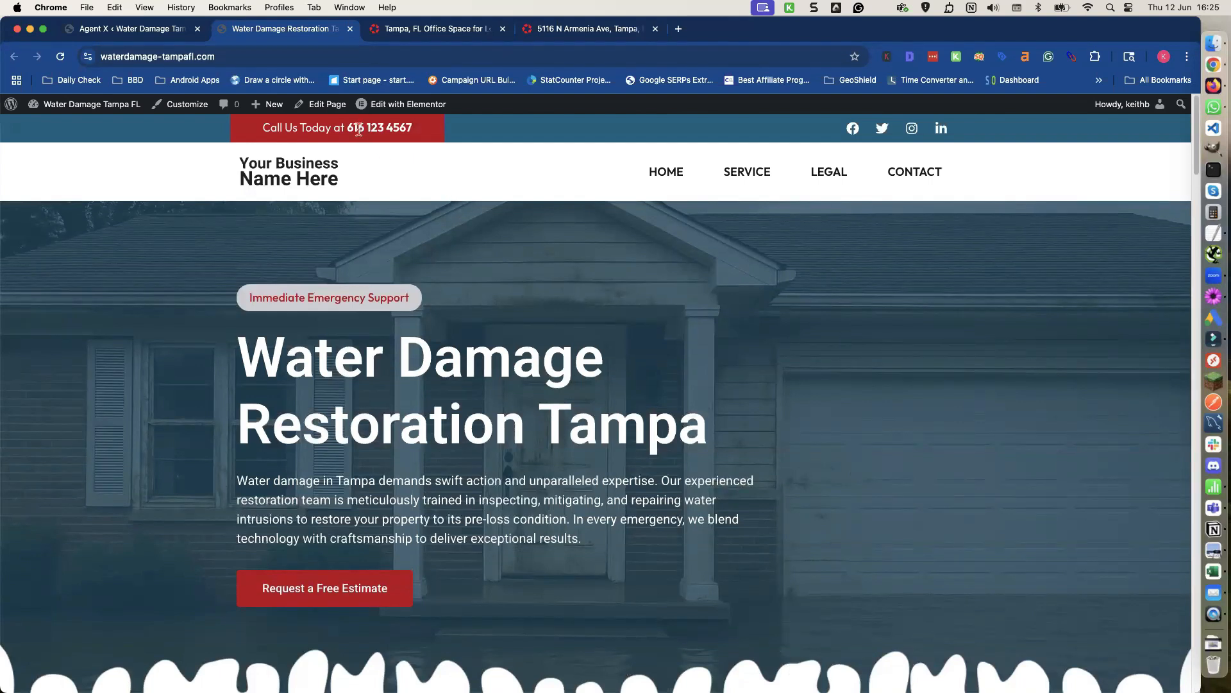
Open the homepage in the Elementor editor and dismiss the notification and structure panel.
{"action": "left_click", "coordinate": [402, 108]}
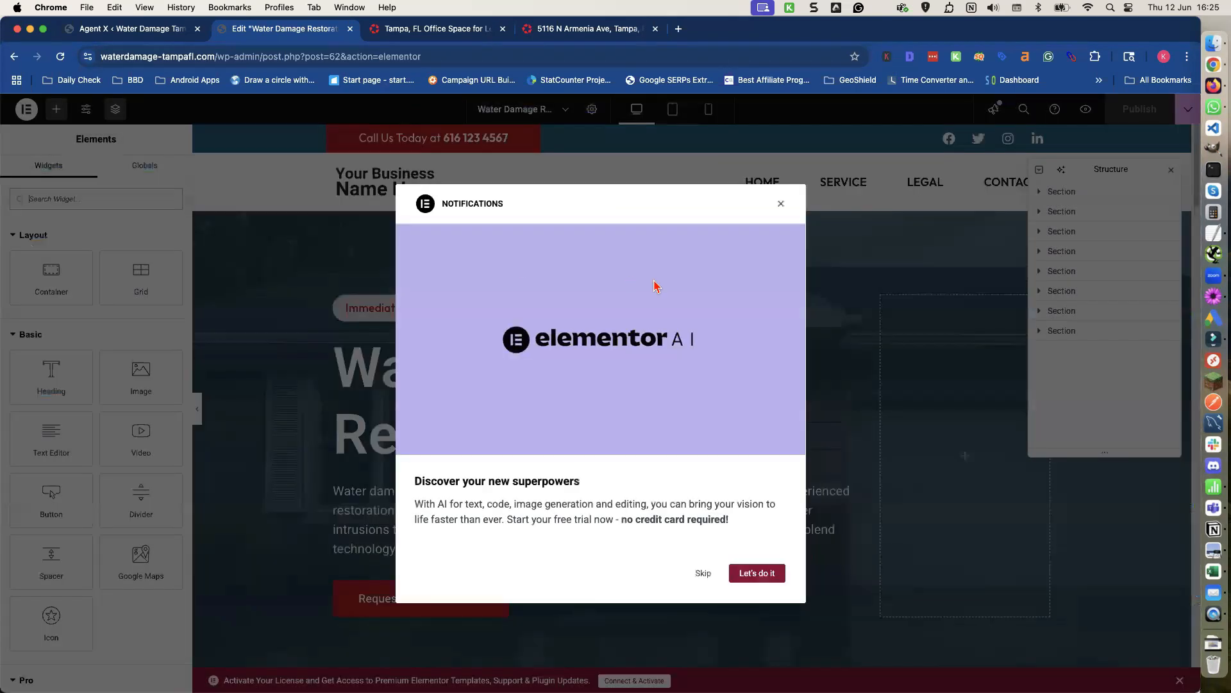
{"action": "left_click", "coordinate": [781, 204]}
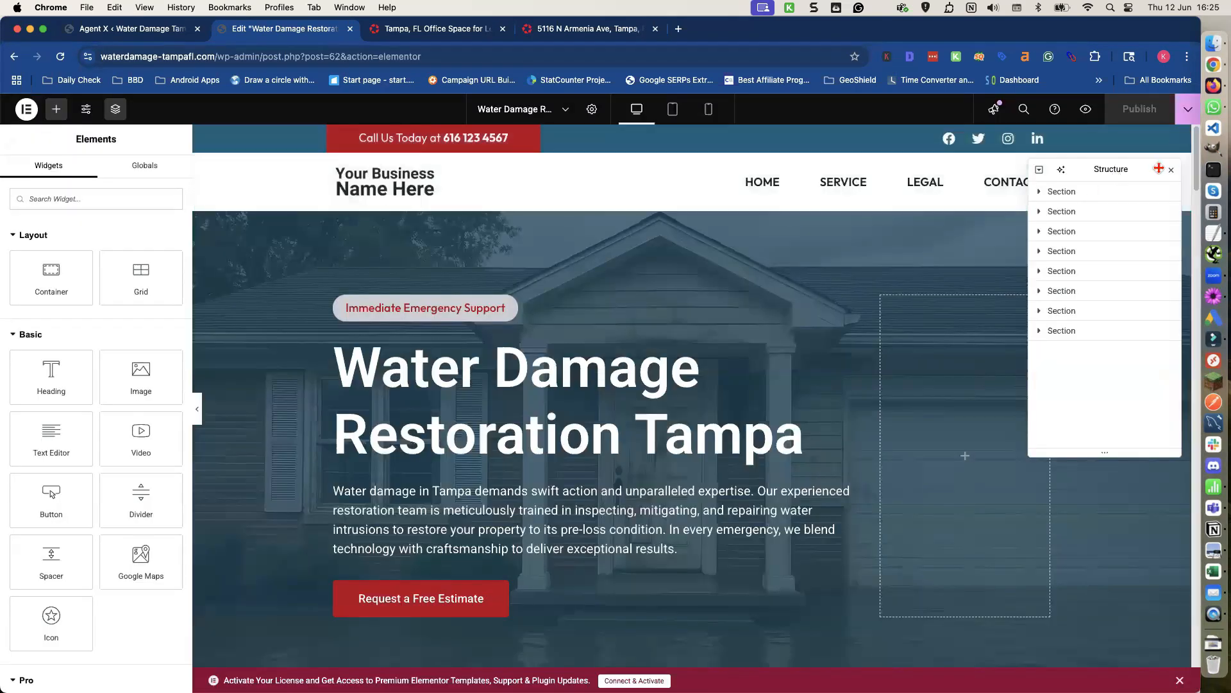
{"action": "left_click", "coordinate": [1171, 170]}
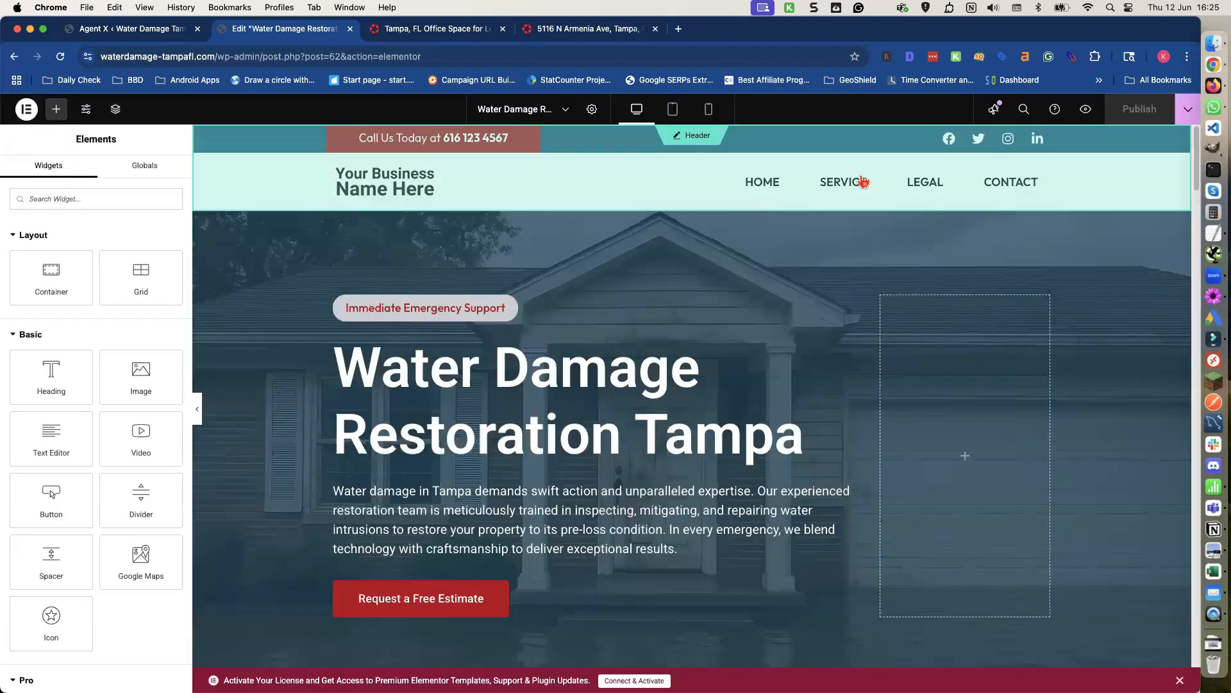
Edit the header's call-us heading and replace its phone number with the business phone number copied from the text note.
{"action": "left_click", "coordinate": [508, 143]}
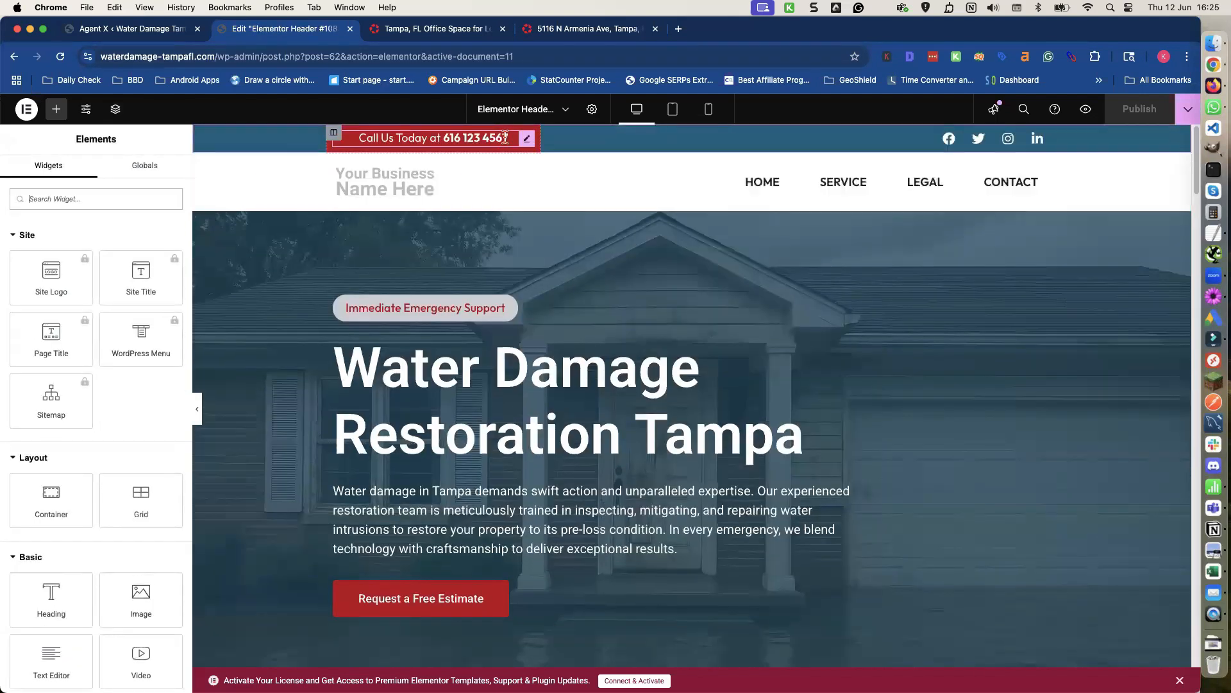
{"action": "left_click", "coordinate": [468, 138]}
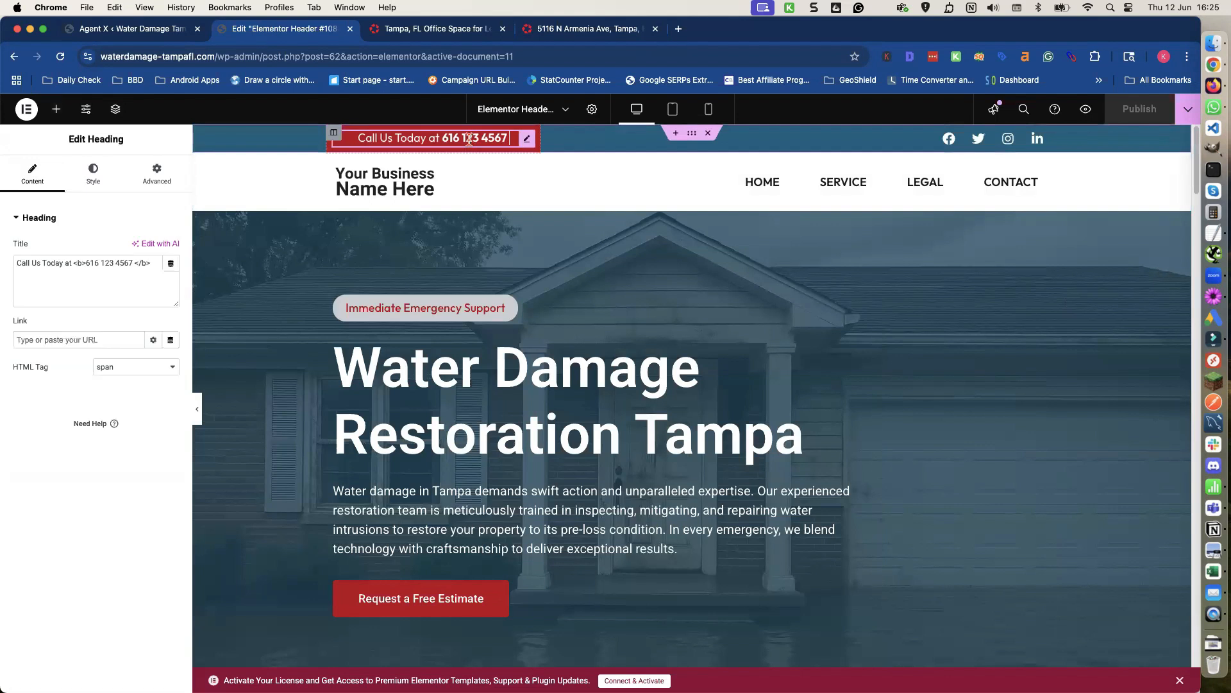
{"action": "left_click_drag", "start_coordinate": [443, 137], "coordinate": [502, 139]}
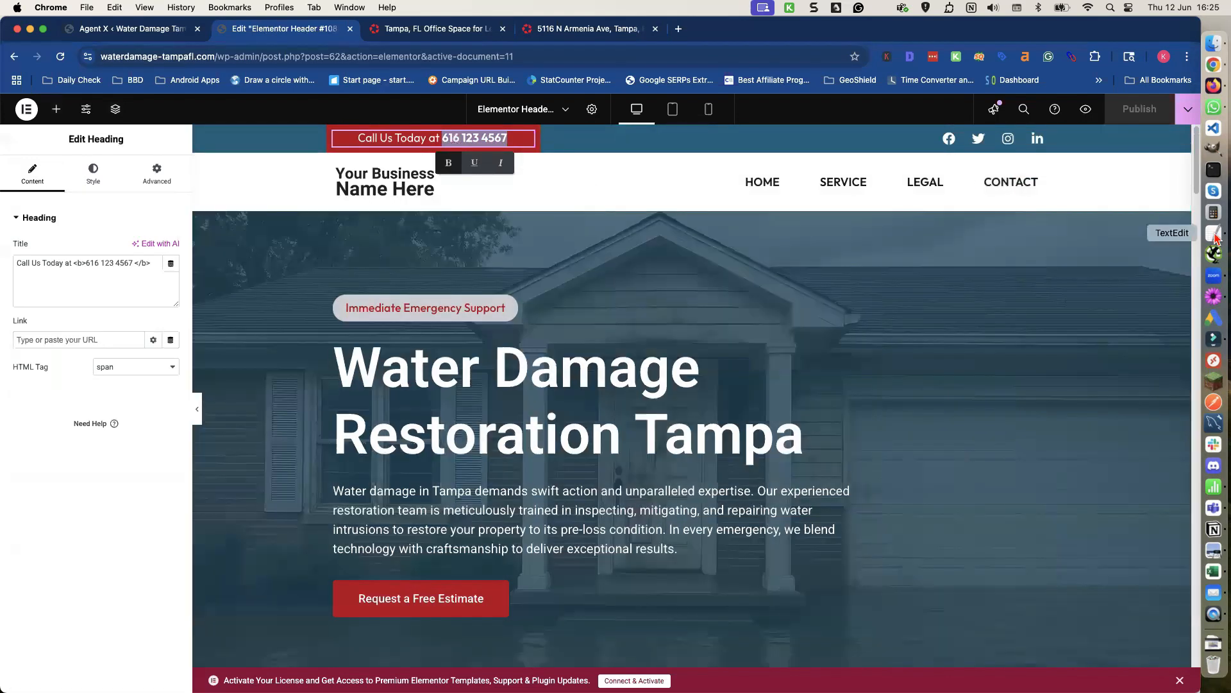
{"action": "left_click", "coordinate": [1213, 233]}
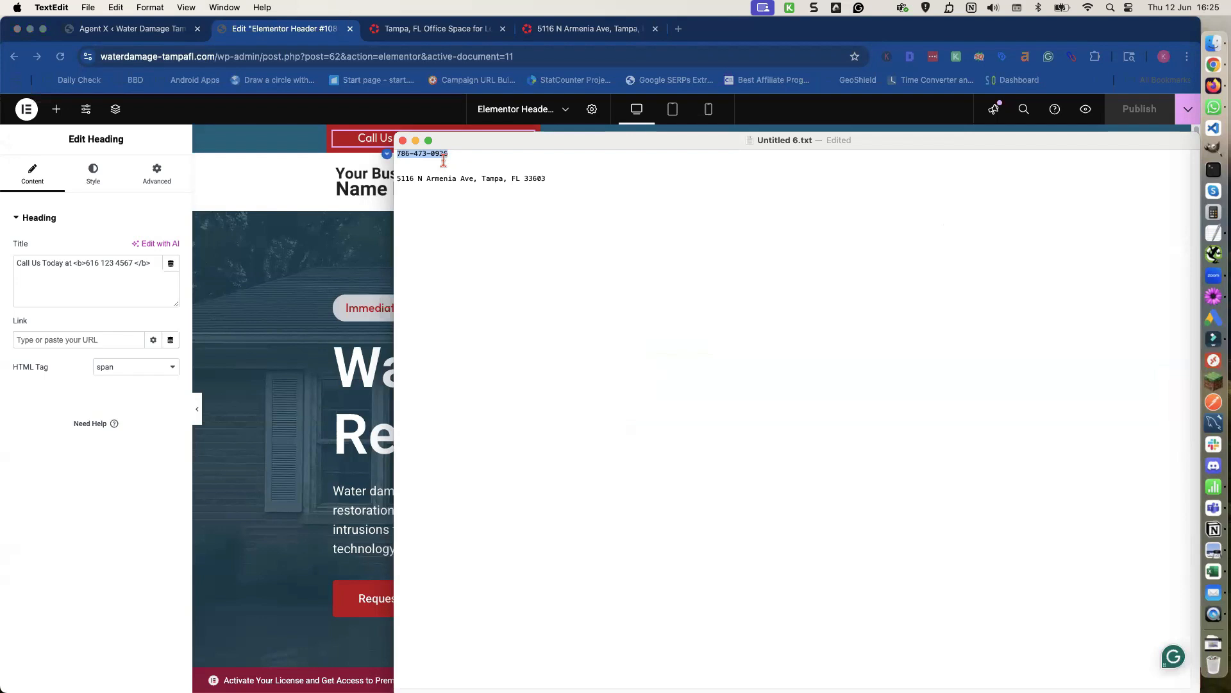
{"action": "left_click", "coordinate": [368, 143]}
{"action": "left_click_drag", "start_coordinate": [441, 138], "coordinate": [505, 149]}
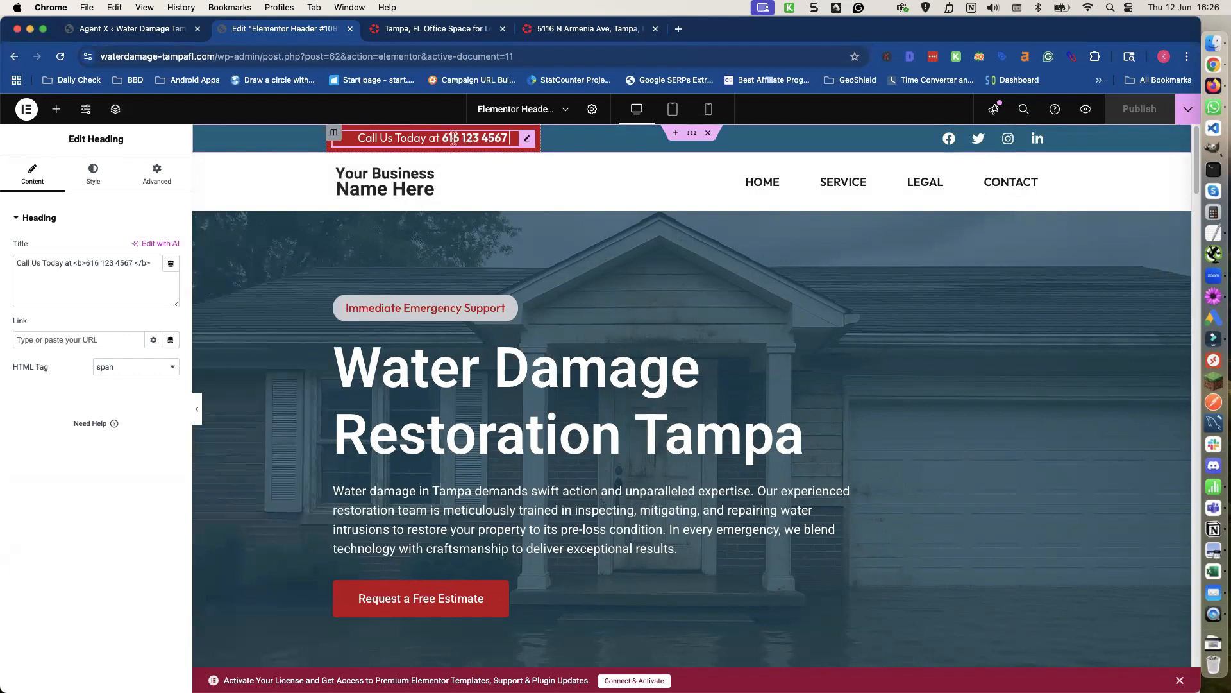
{"action": "left_click_drag", "start_coordinate": [86, 263], "coordinate": [133, 265]}
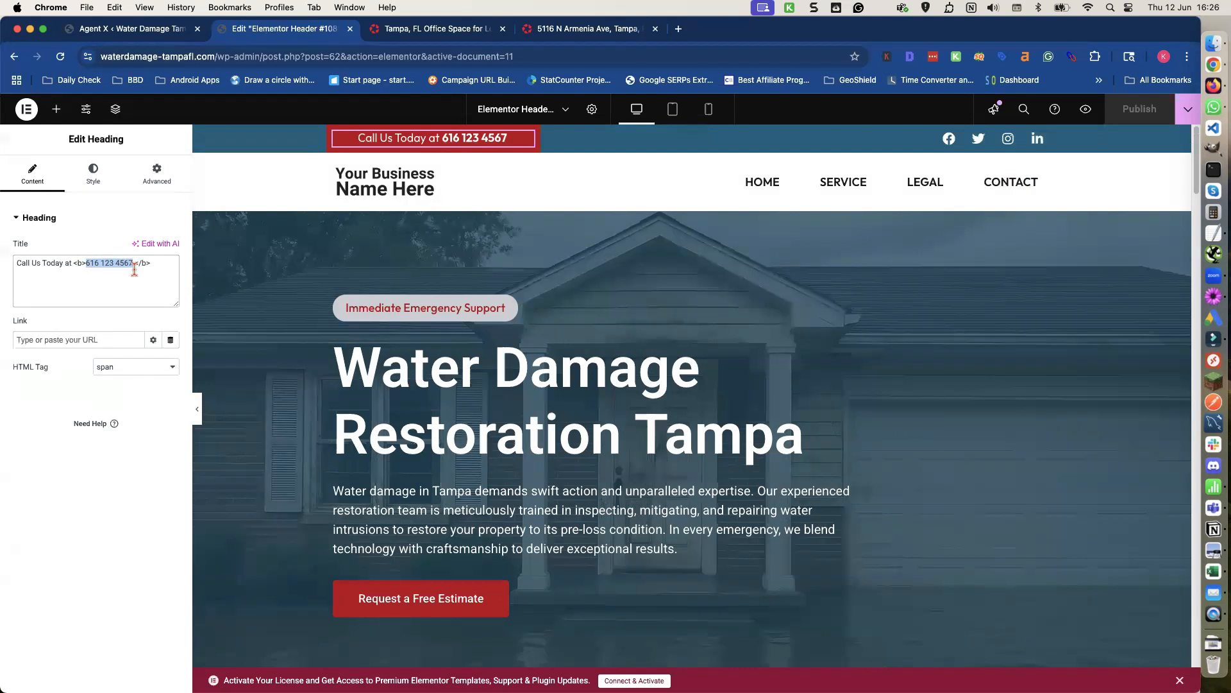
{"action": "key", "text": "super+v"}
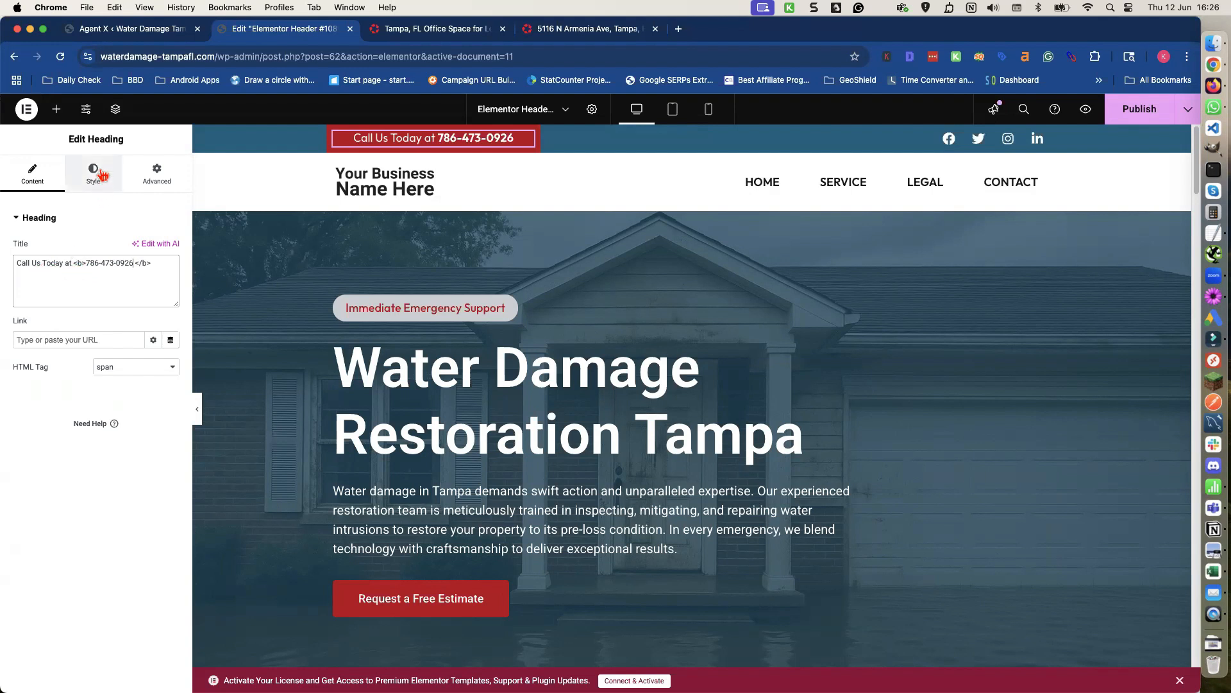
Link the call-us heading to a tel: link with the business phone number and publish the header.
{"action": "left_click", "coordinate": [61, 338]}
{"action": "type", "text": "tel:"}
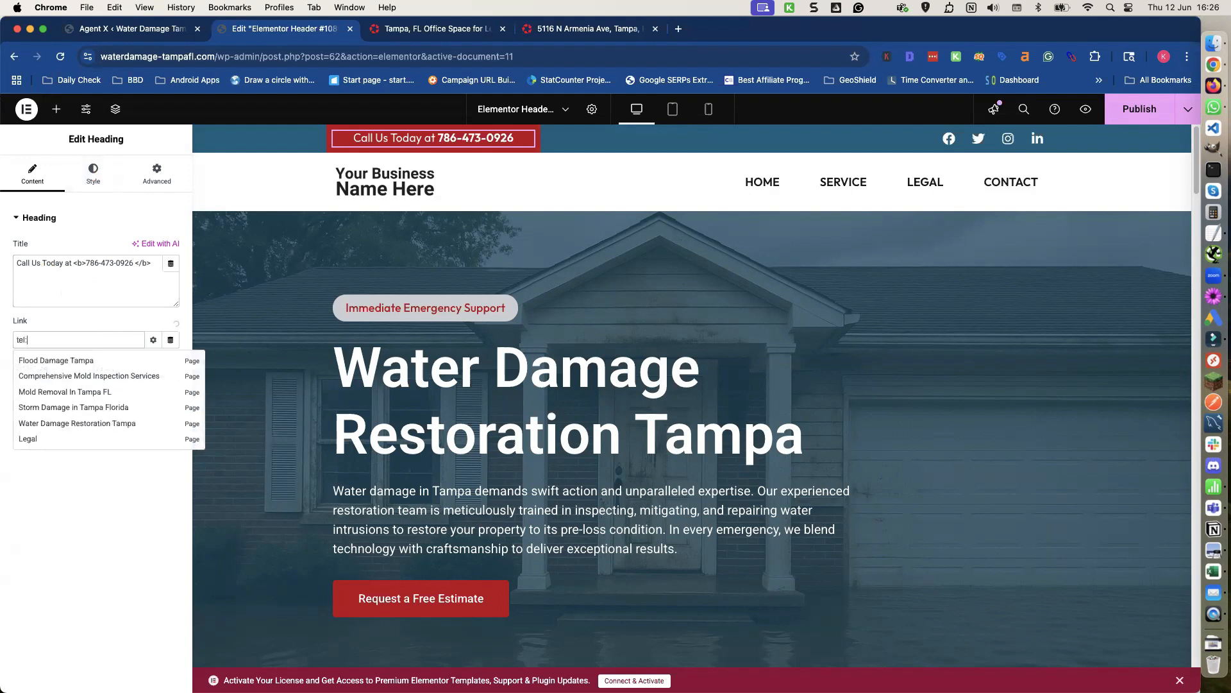
{"action": "key", "text": "super+v"}
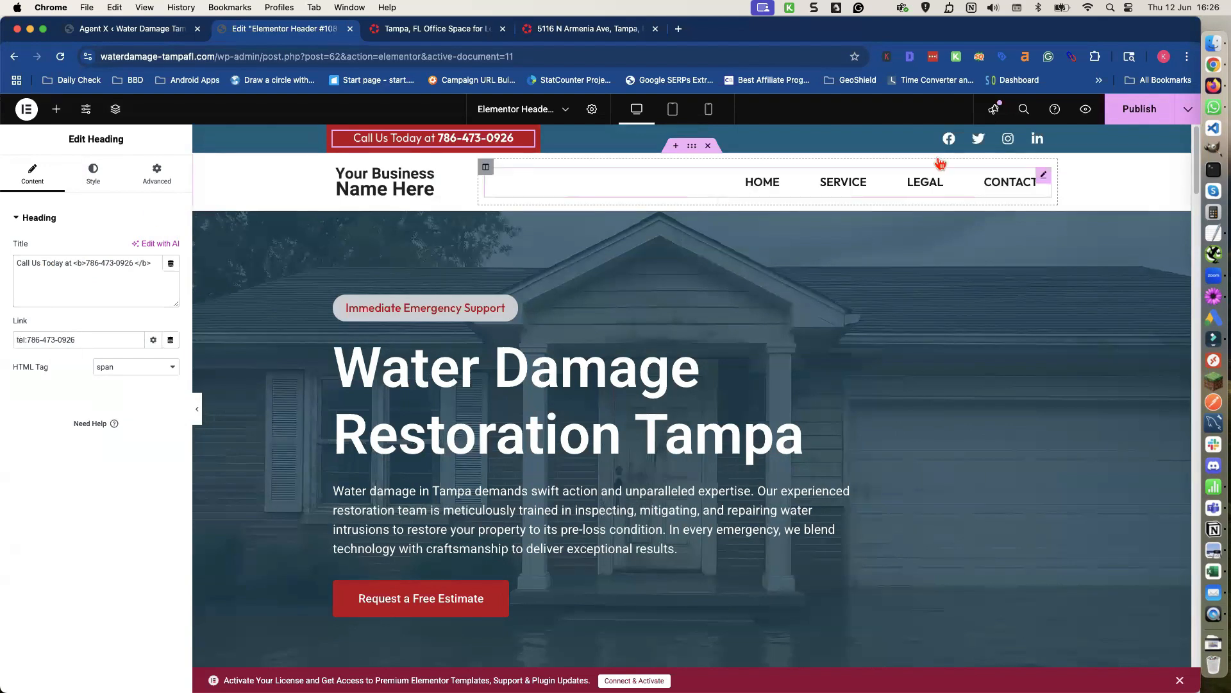
{"action": "left_click", "coordinate": [1135, 110]}
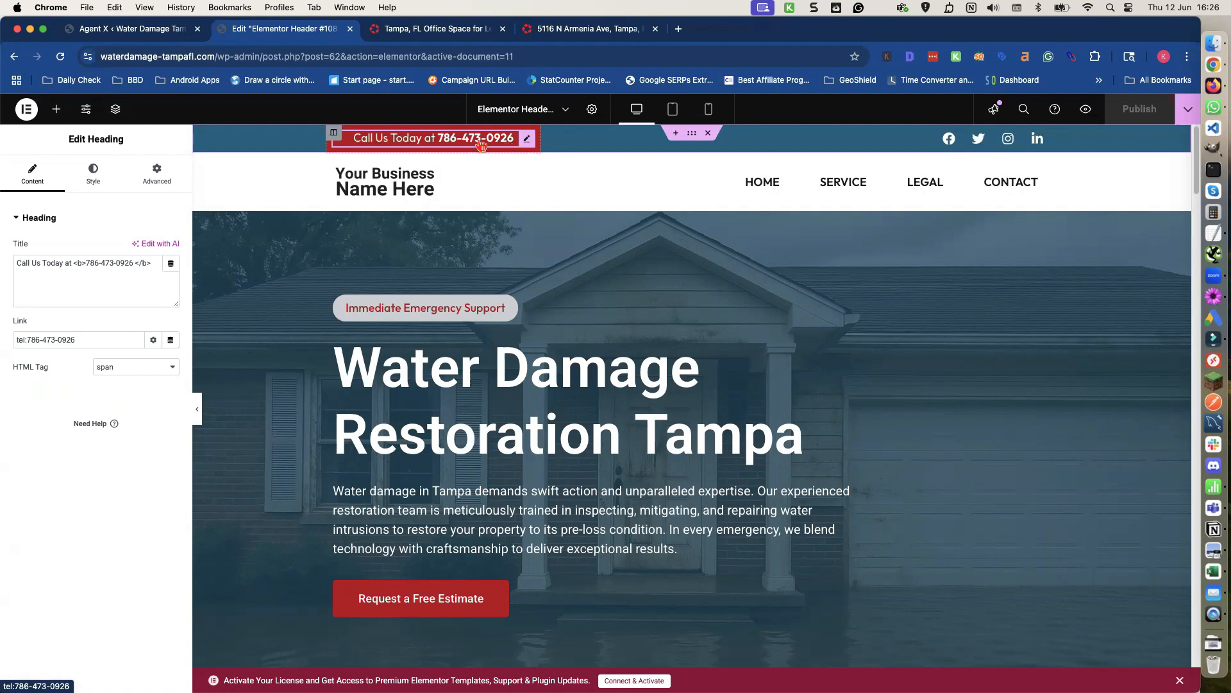
Inspect the homepage in the Elementor editor, selecting the header logo and then the hero's Request a Free Estimate button.
{"action": "left_click", "coordinate": [380, 190]}
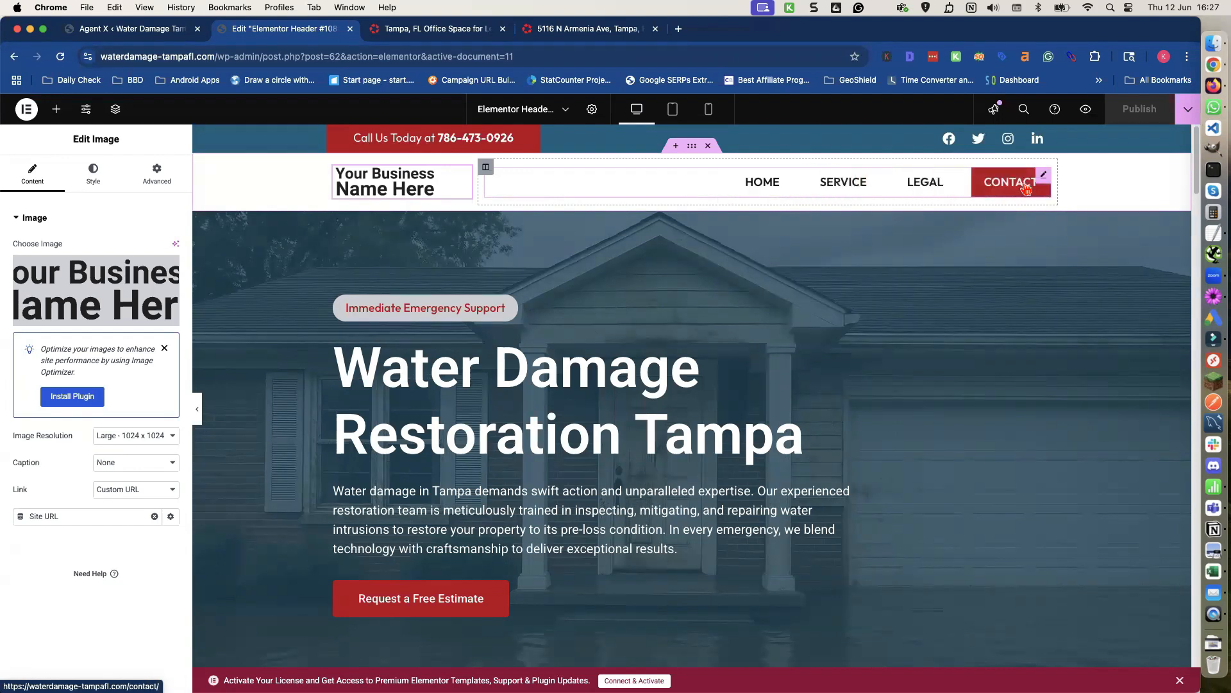
{"action": "scroll", "coordinate": [651, 267], "scroll_direction": "down", "scroll_amount": 1}
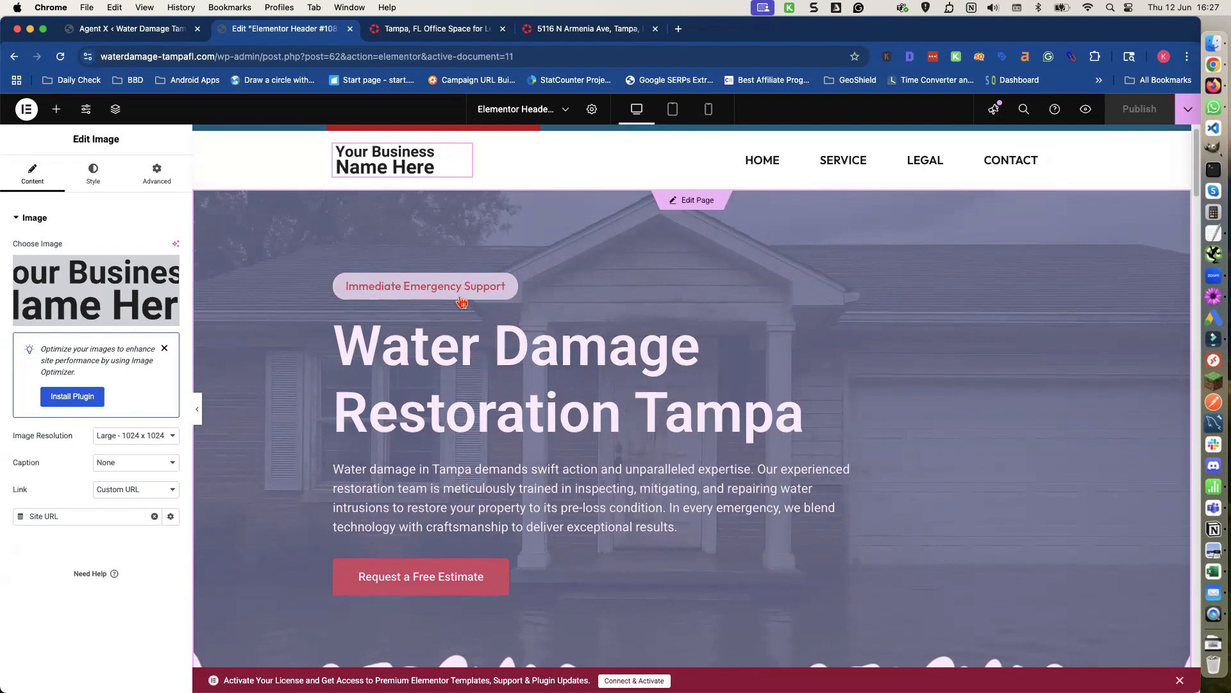
{"action": "scroll", "coordinate": [461, 302], "scroll_direction": "down", "scroll_amount": 5}
{"action": "scroll", "coordinate": [461, 302], "scroll_direction": "down", "scroll_amount": 3}
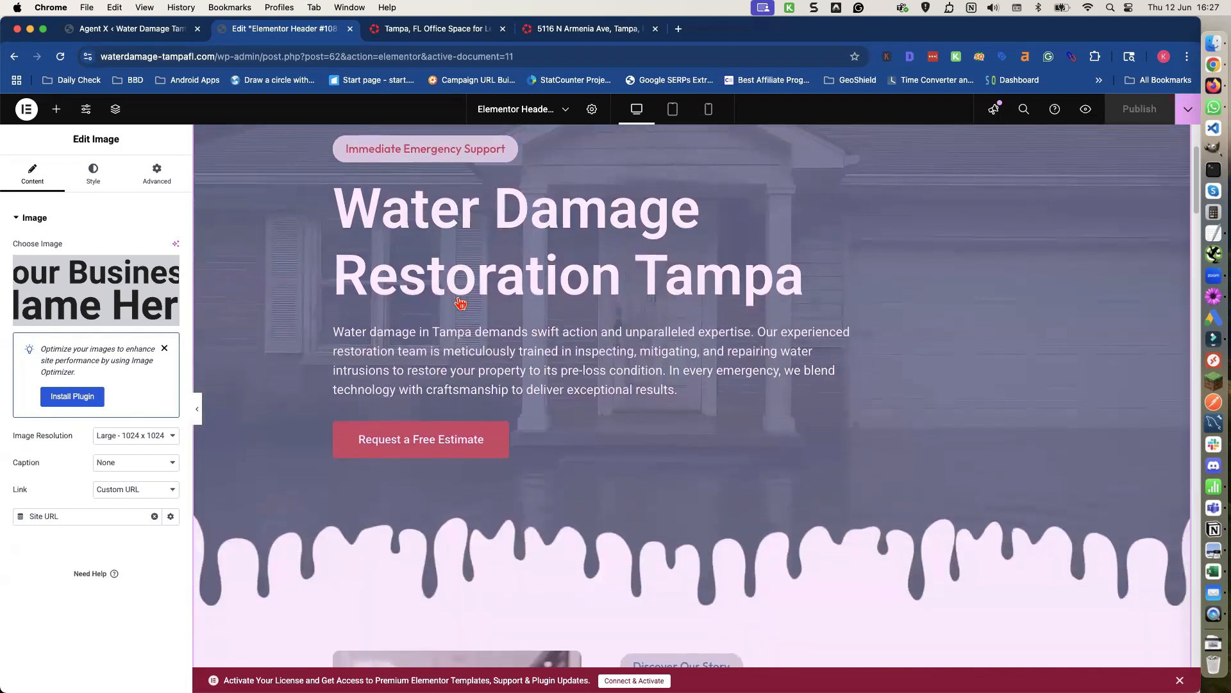
{"action": "scroll", "coordinate": [460, 302], "scroll_direction": "down", "scroll_amount": 2}
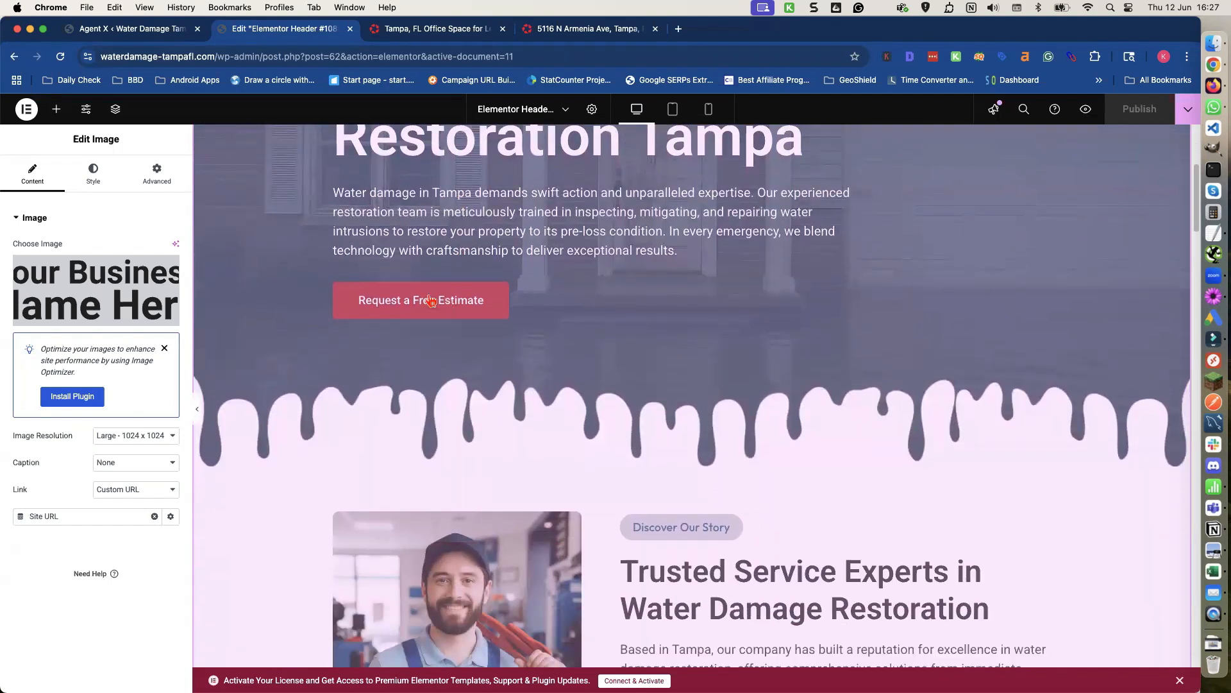
{"action": "left_click", "coordinate": [427, 305]}
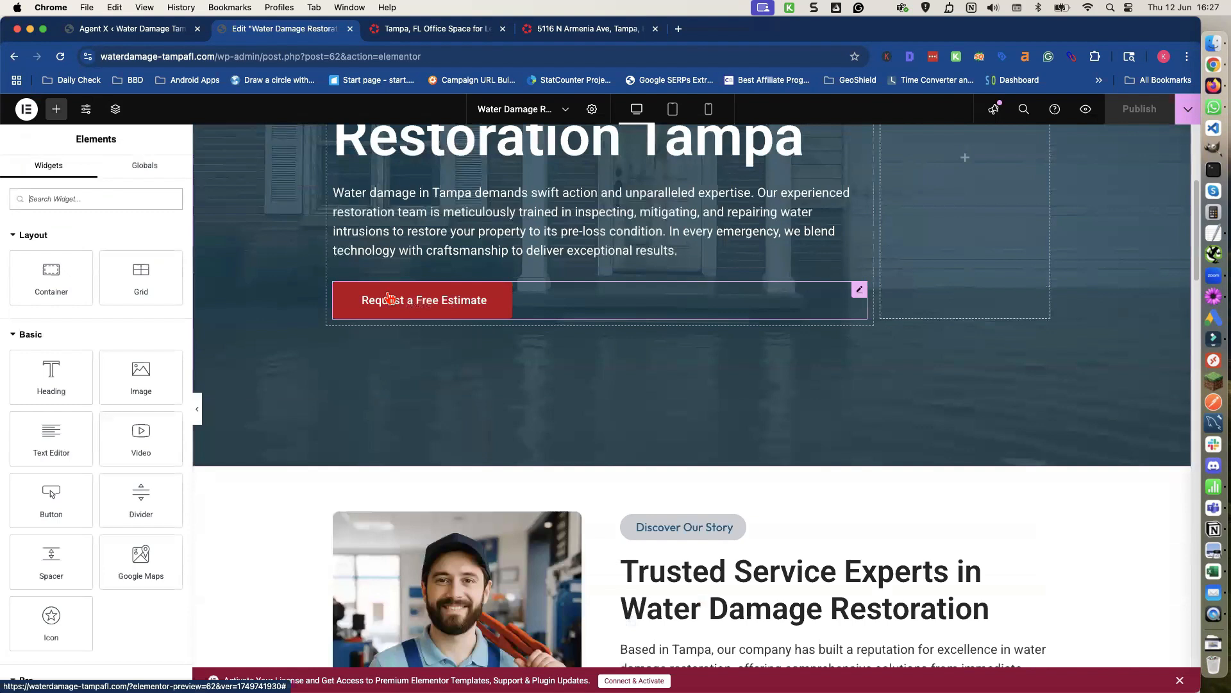
{"action": "left_click", "coordinate": [390, 298]}
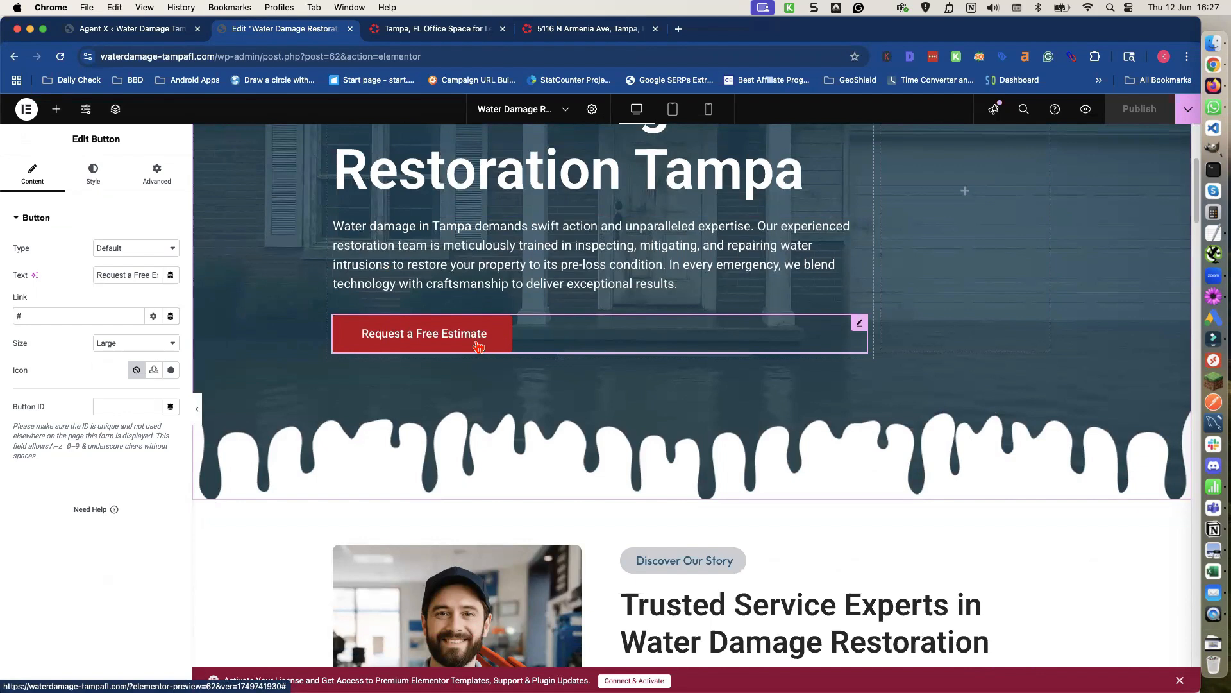
{"action": "scroll", "coordinate": [477, 346], "scroll_direction": "down", "scroll_amount": 3}
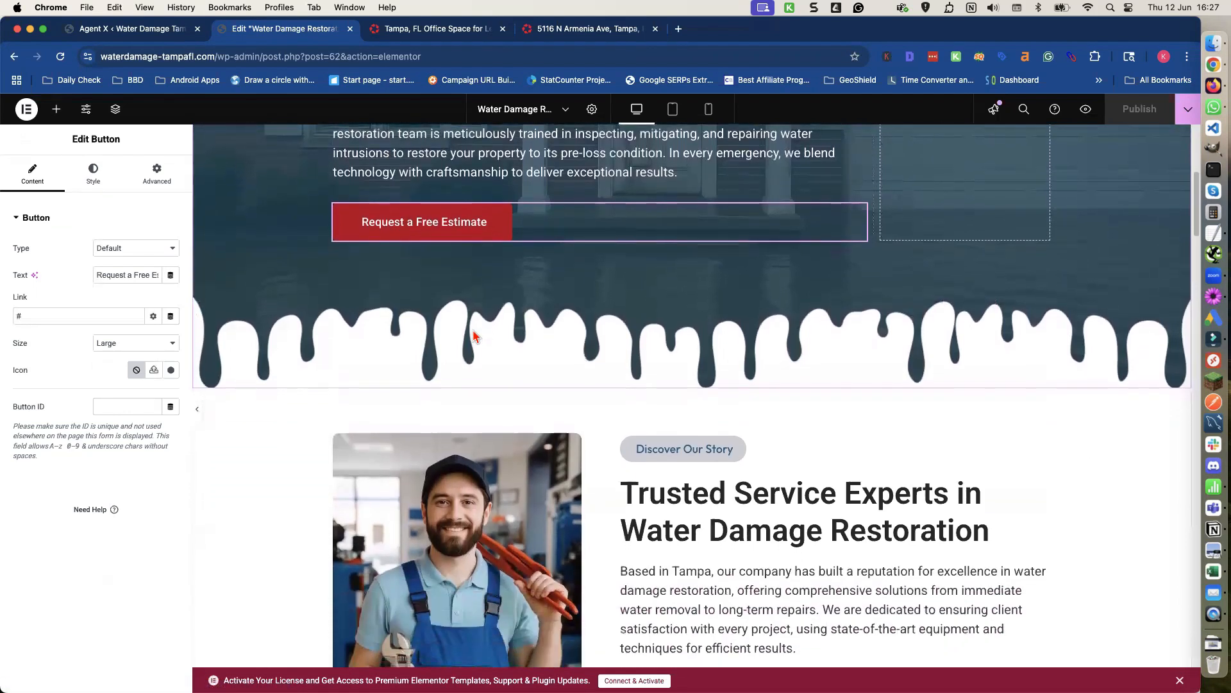
{"action": "scroll", "coordinate": [487, 315], "scroll_direction": "down", "scroll_amount": 10}
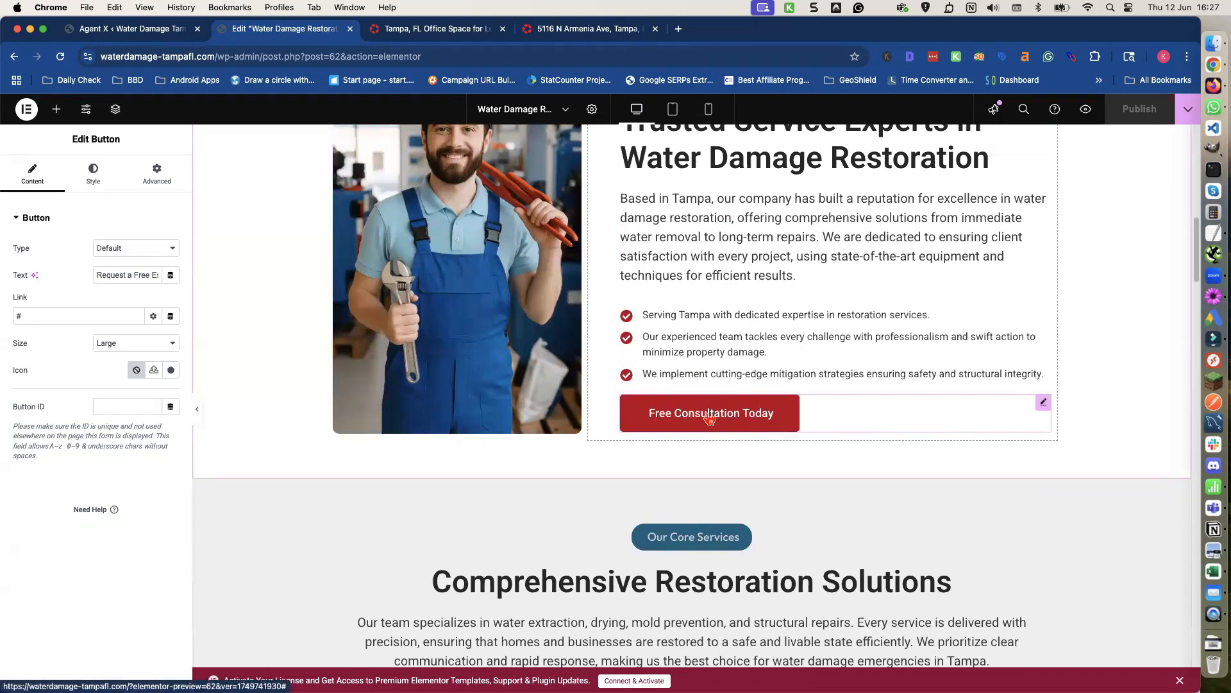
{"action": "scroll", "coordinate": [710, 418], "scroll_direction": "down", "scroll_amount": 1}
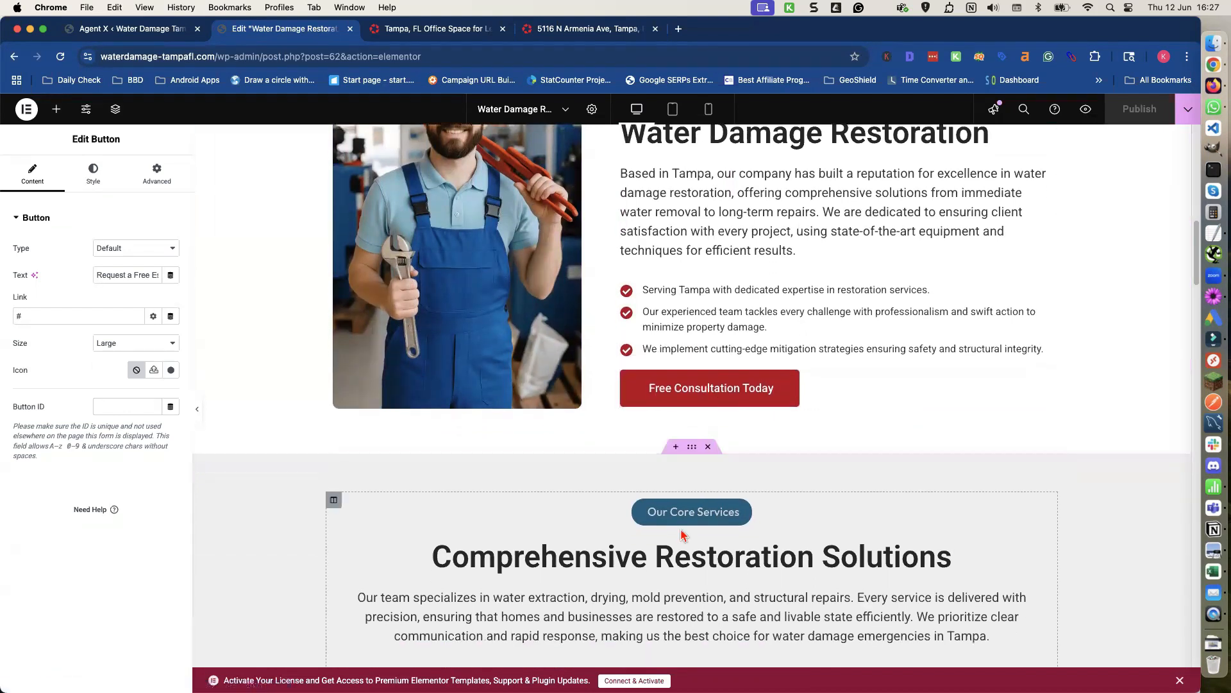
{"action": "scroll", "coordinate": [676, 430], "scroll_direction": "down", "scroll_amount": 3}
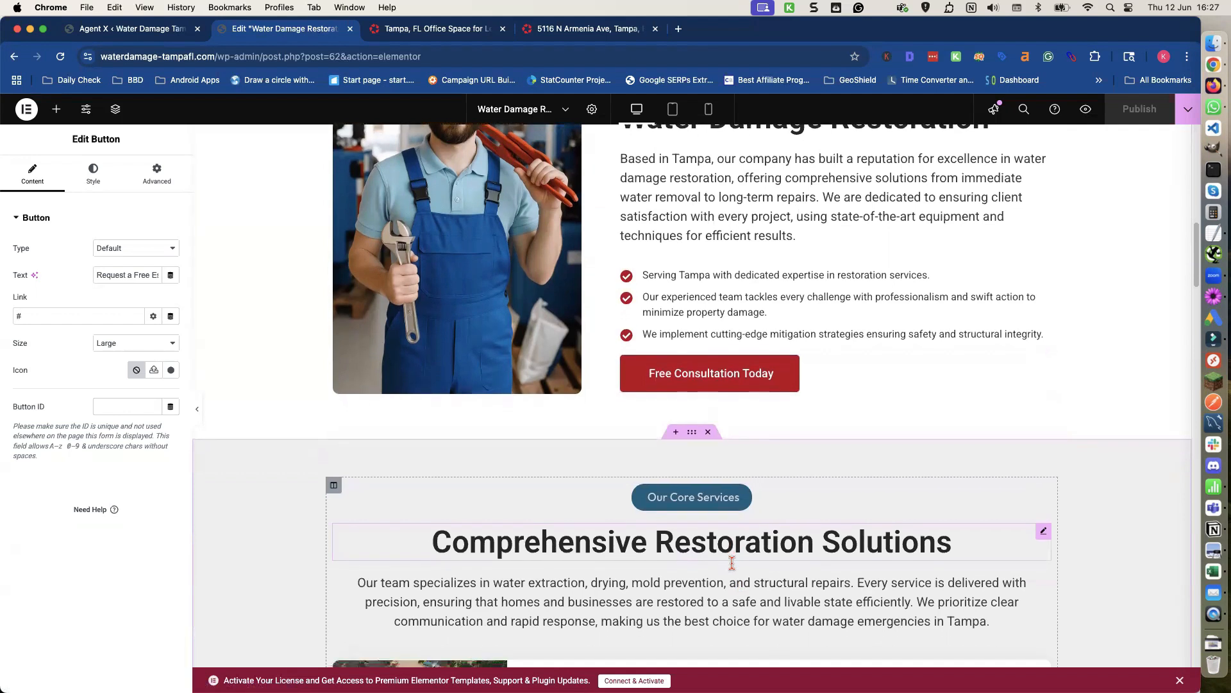
{"action": "scroll", "coordinate": [675, 430], "scroll_direction": "down", "scroll_amount": 7}
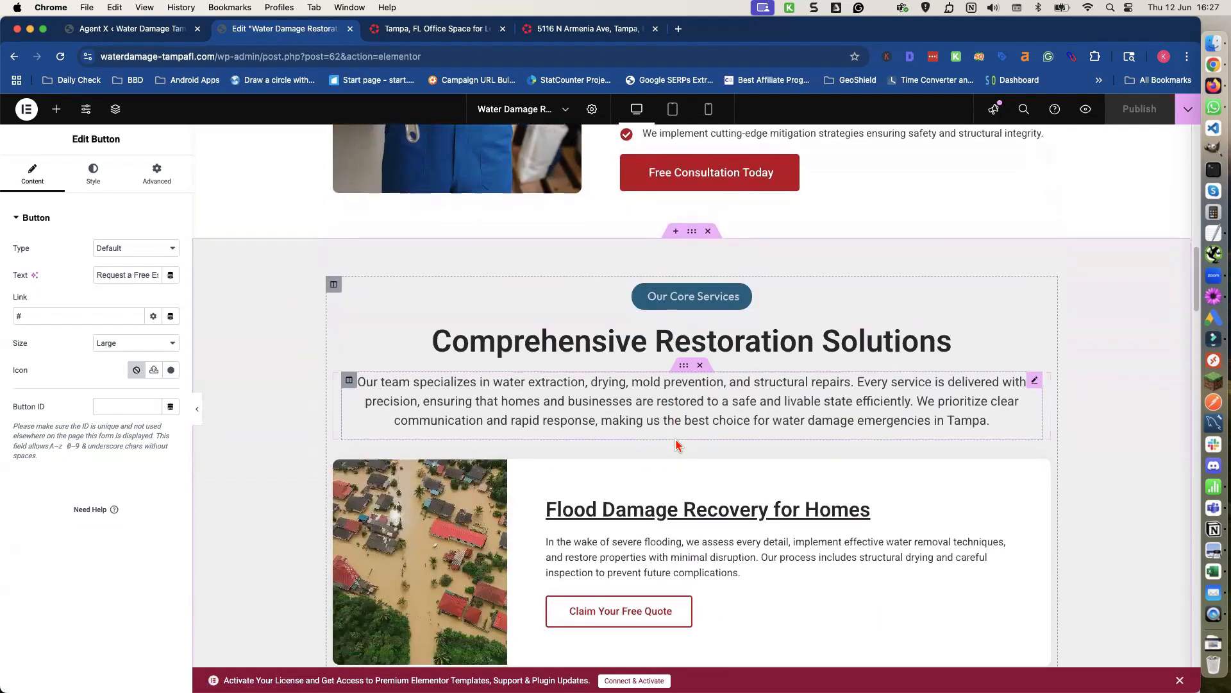
{"action": "scroll", "coordinate": [676, 444], "scroll_direction": "down", "scroll_amount": 2}
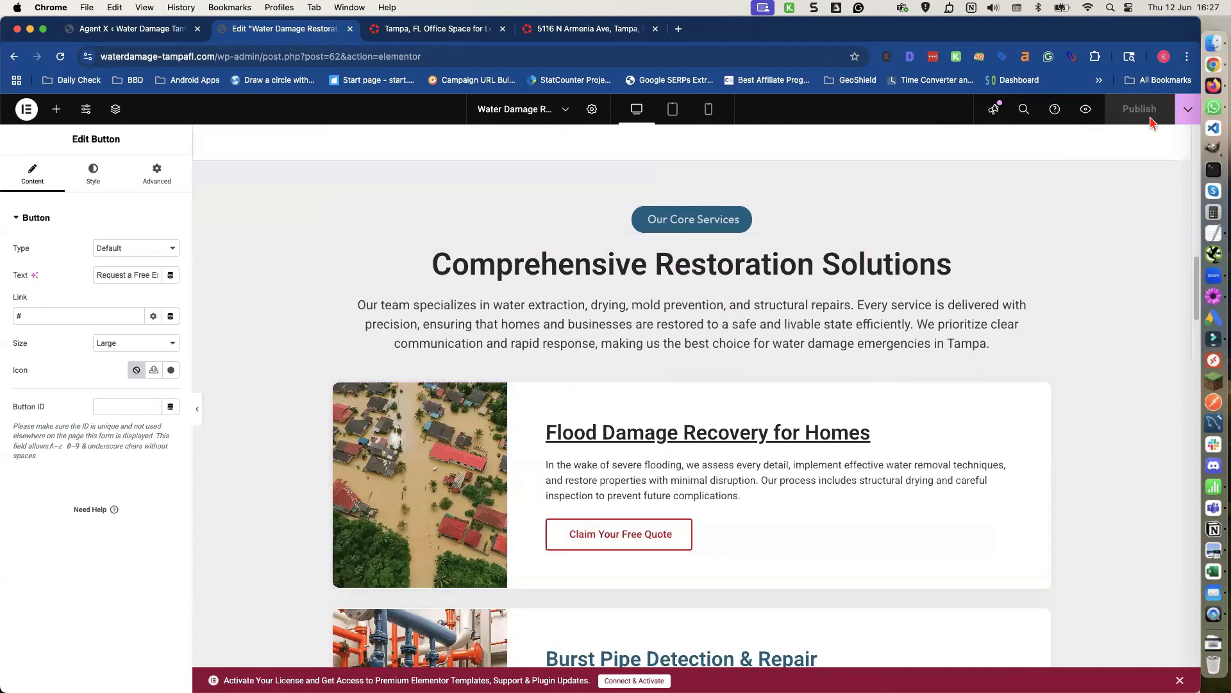
Preview the homepage changes and scroll through the page to check its buttons, contact details and footer.
{"action": "left_click", "coordinate": [1086, 109]}
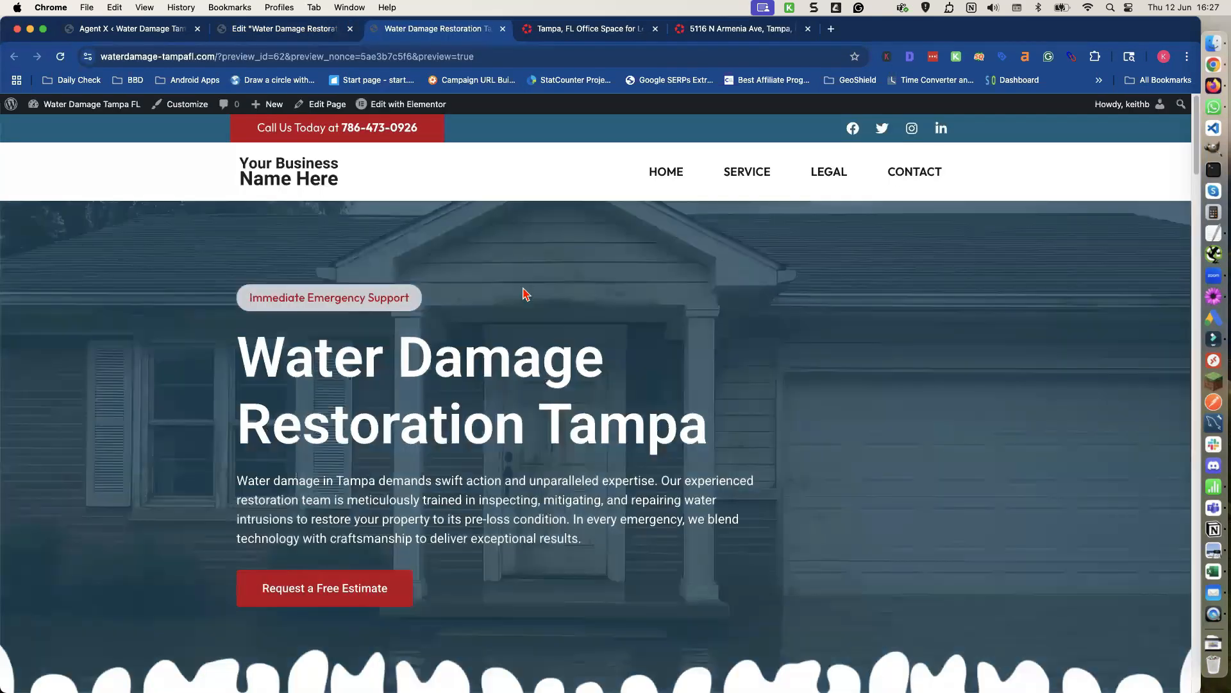
{"action": "scroll", "coordinate": [525, 292], "scroll_direction": "down", "scroll_amount": 15}
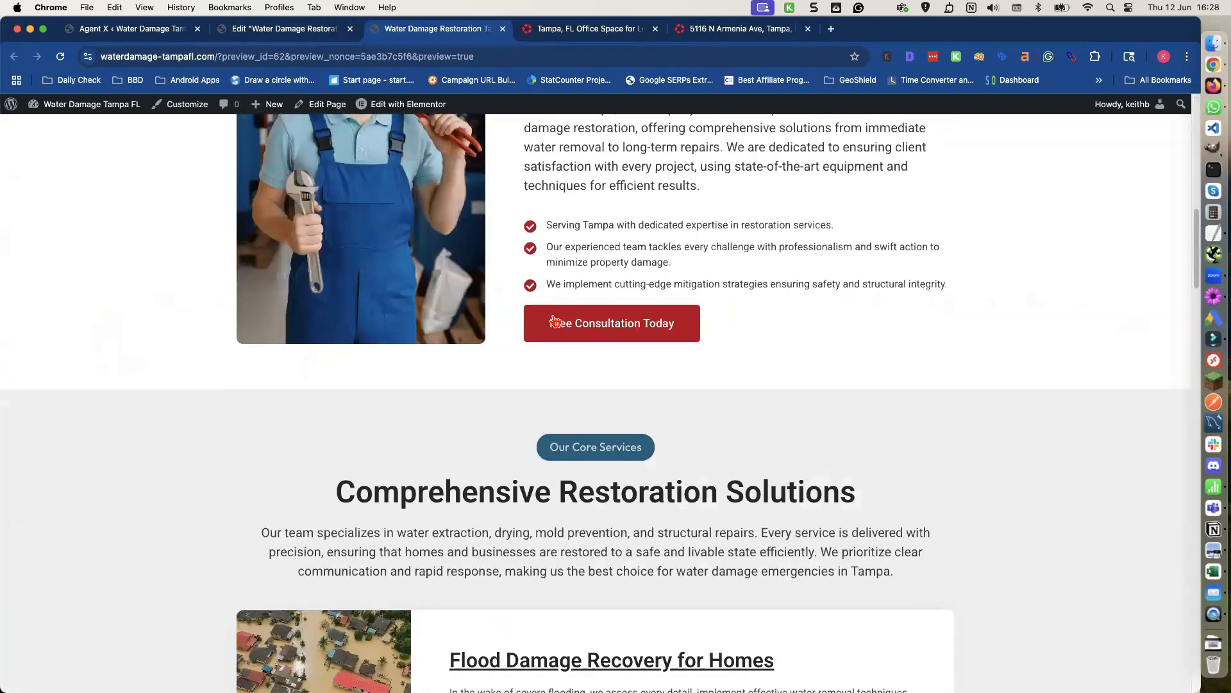
{"action": "scroll", "coordinate": [556, 322], "scroll_direction": "down", "scroll_amount": 5}
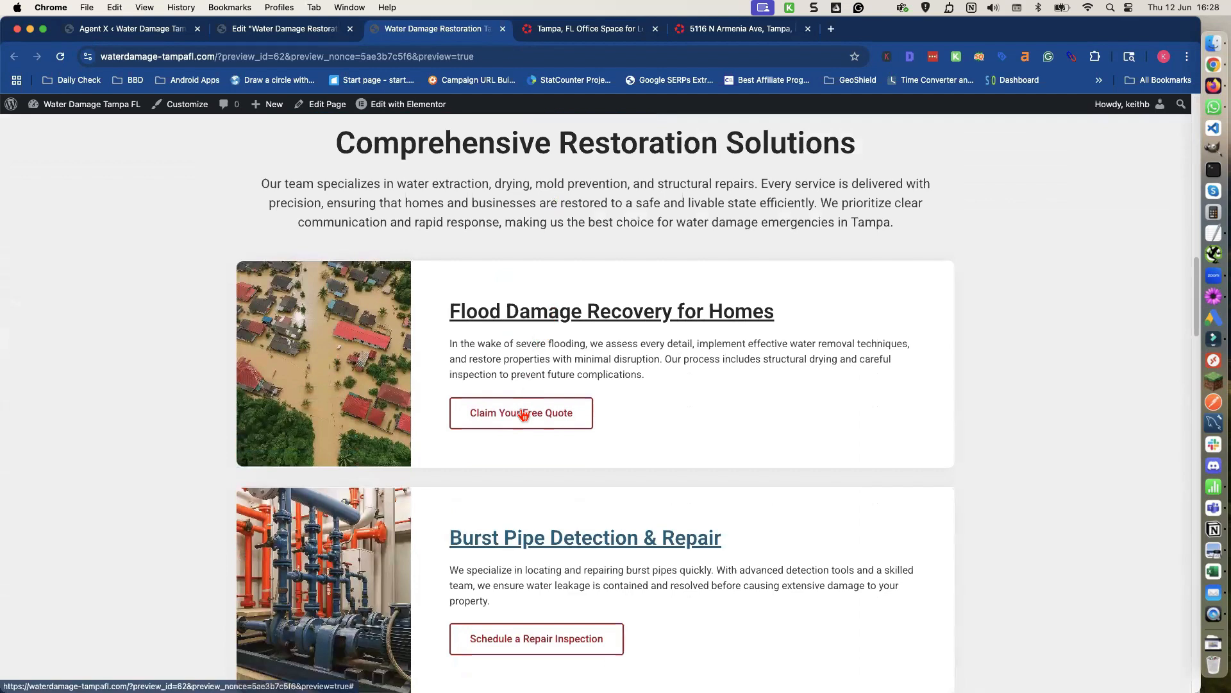
{"action": "left_click", "coordinate": [522, 414]}
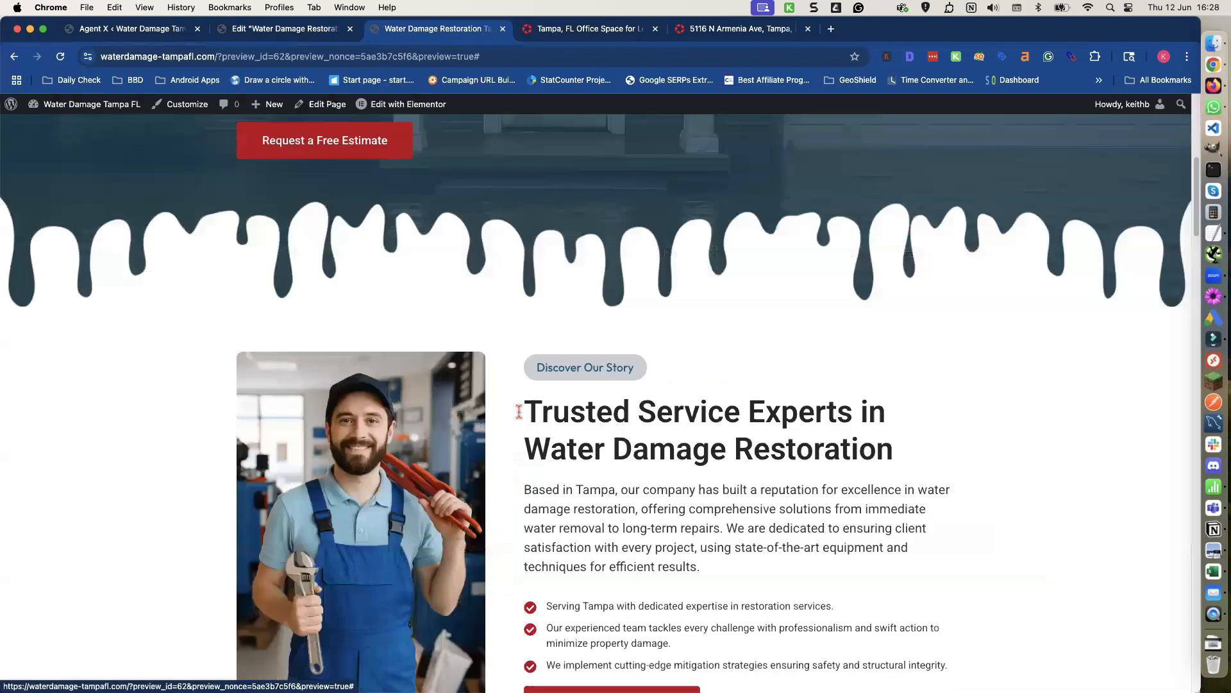
{"action": "scroll", "coordinate": [520, 409], "scroll_direction": "down", "scroll_amount": 14}
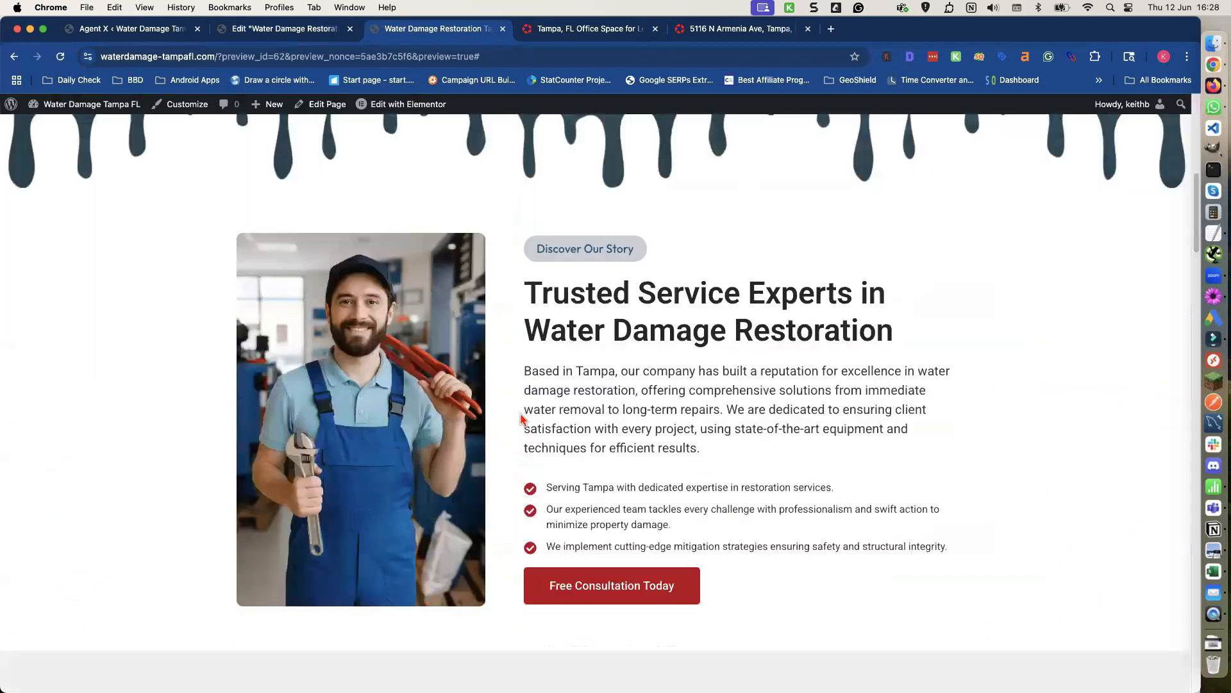
{"action": "scroll", "coordinate": [519, 419], "scroll_direction": "down", "scroll_amount": 3}
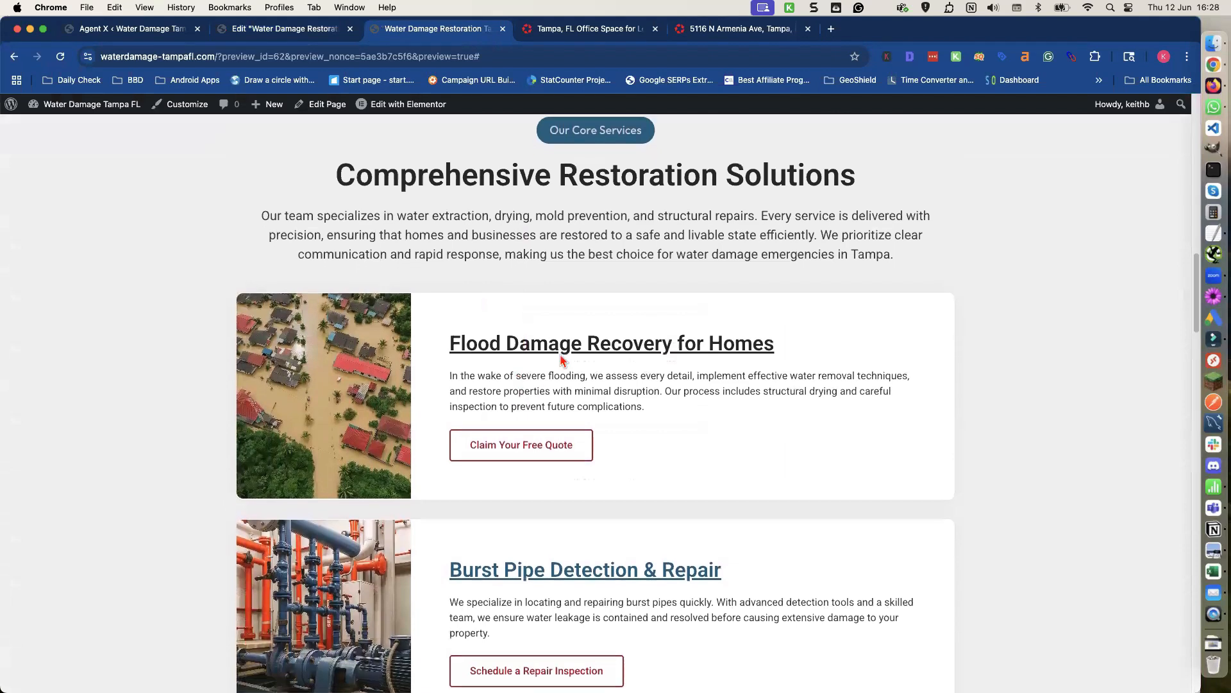
{"action": "scroll", "coordinate": [559, 368], "scroll_direction": "down", "scroll_amount": 4}
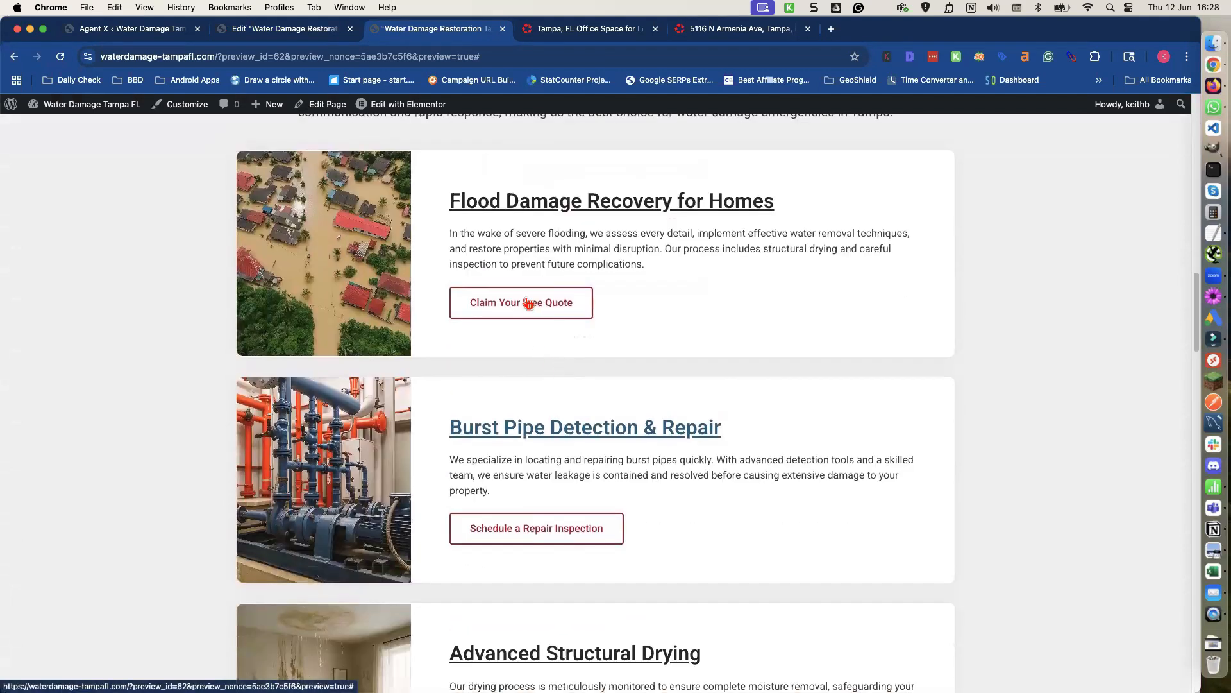
{"action": "scroll", "coordinate": [524, 346], "scroll_direction": "down", "scroll_amount": 1}
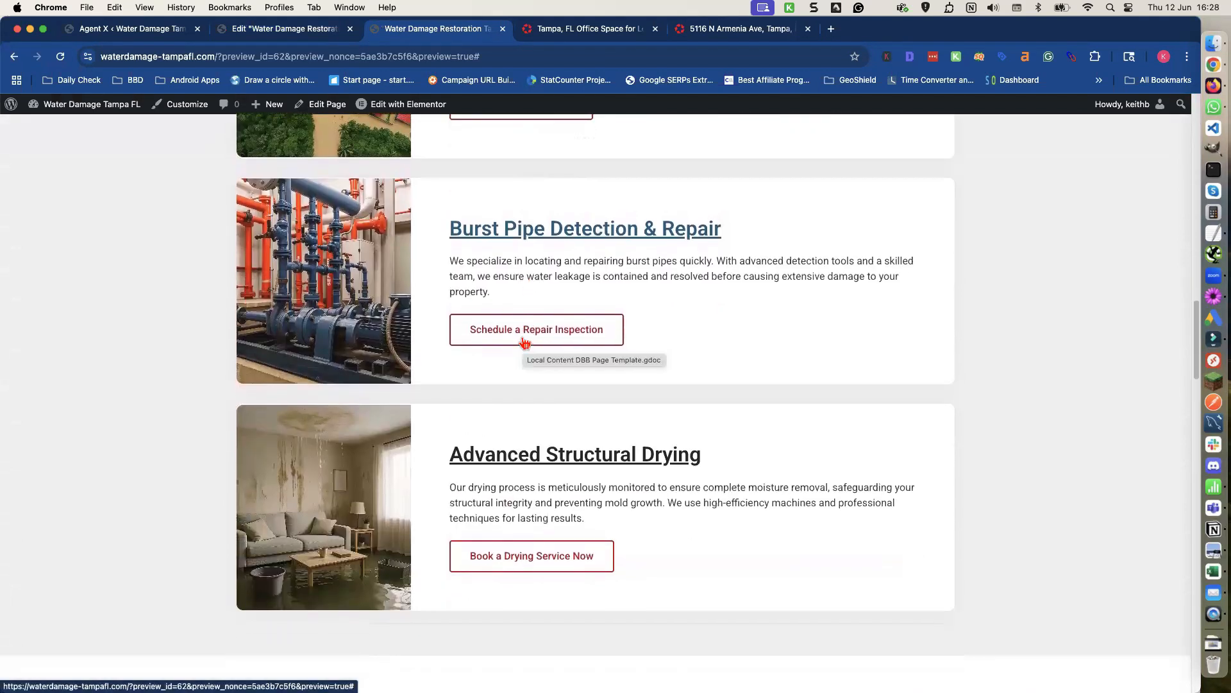
{"action": "scroll", "coordinate": [521, 341], "scroll_direction": "down", "scroll_amount": 3}
{"action": "scroll", "coordinate": [520, 340], "scroll_direction": "down", "scroll_amount": 5}
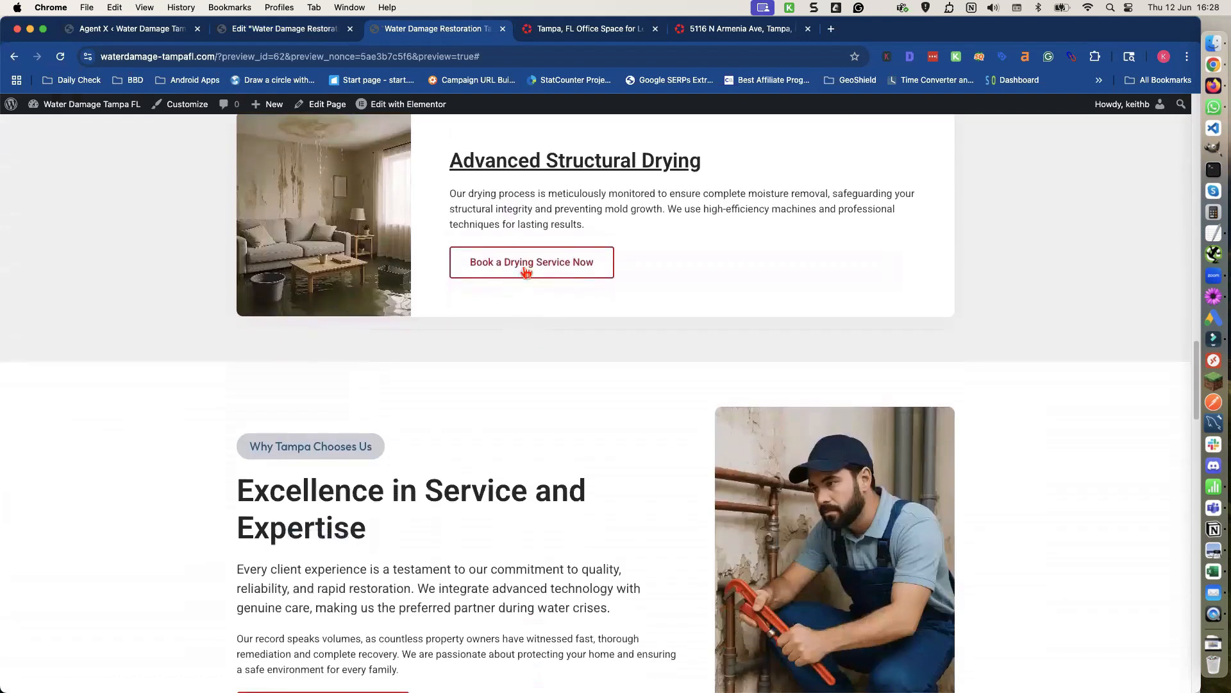
{"action": "scroll", "coordinate": [522, 341], "scroll_direction": "down", "scroll_amount": 7}
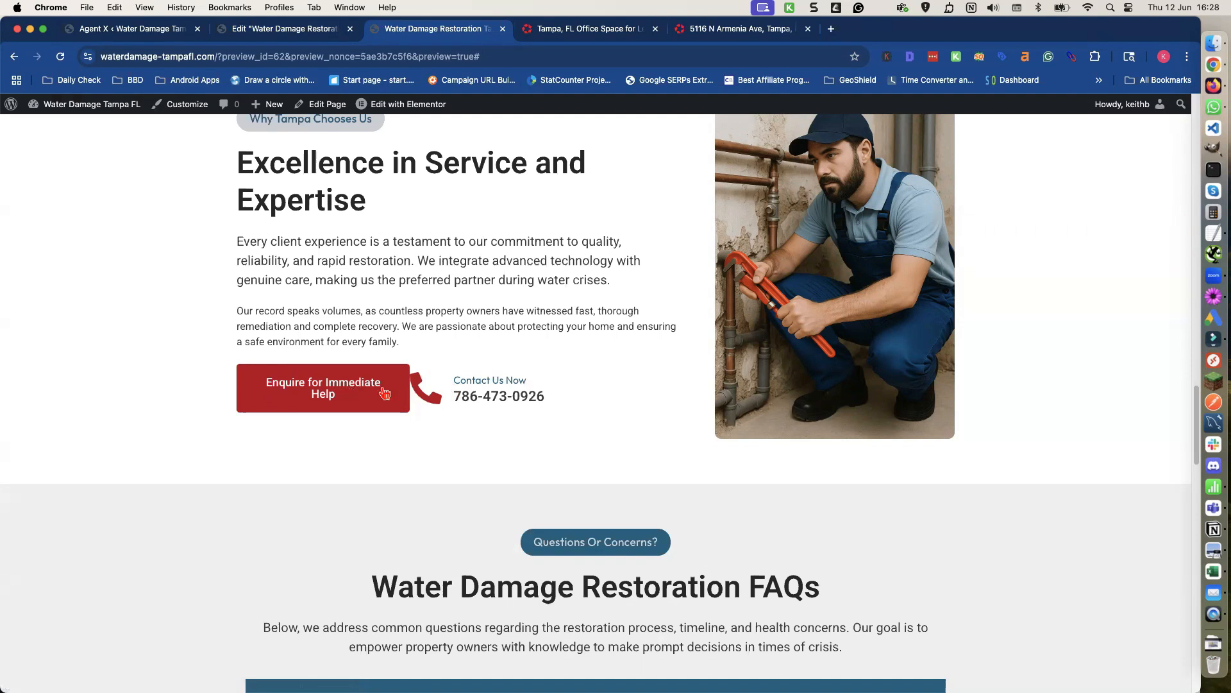
{"action": "scroll", "coordinate": [596, 401], "scroll_direction": "down", "scroll_amount": 1}
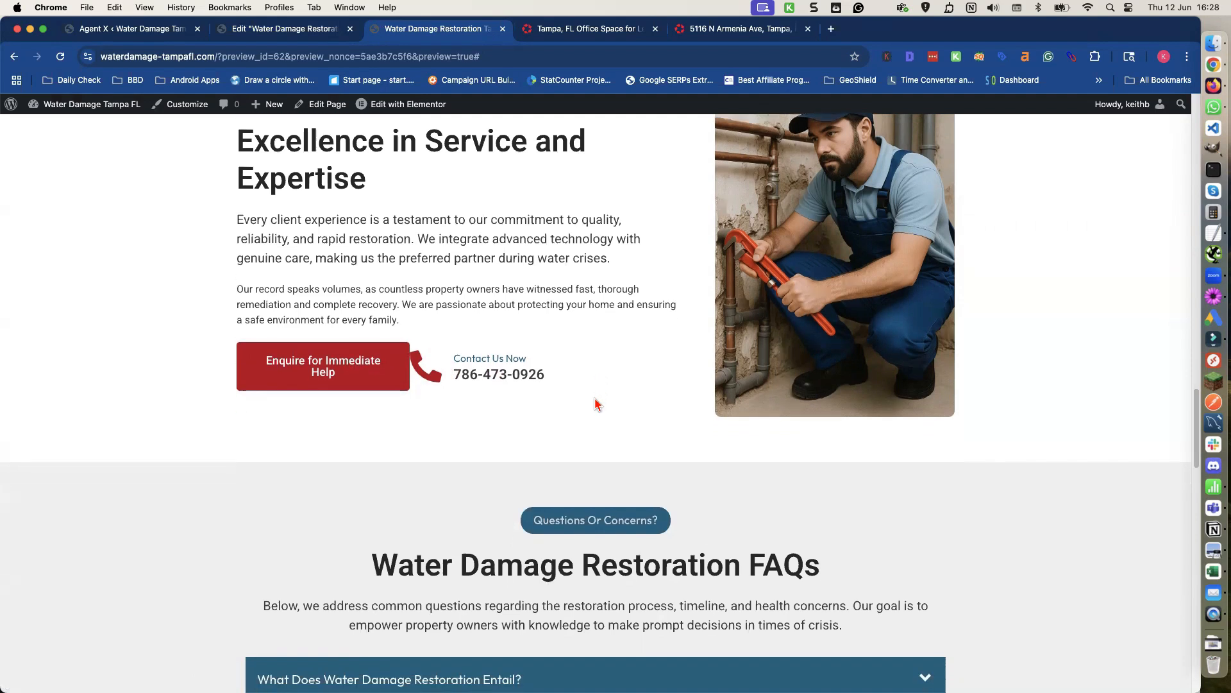
{"action": "scroll", "coordinate": [596, 403], "scroll_direction": "down", "scroll_amount": 10}
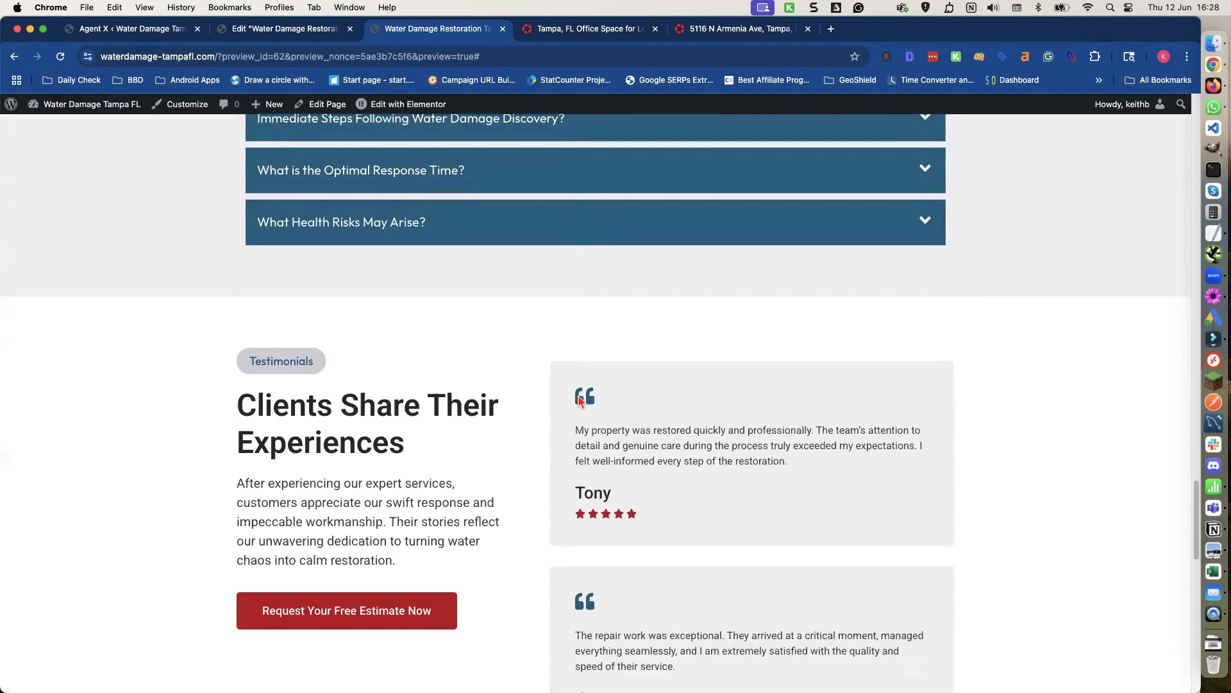
{"action": "scroll", "coordinate": [579, 400], "scroll_direction": "down", "scroll_amount": 3}
{"action": "scroll", "coordinate": [578, 401], "scroll_direction": "up", "scroll_amount": 7}
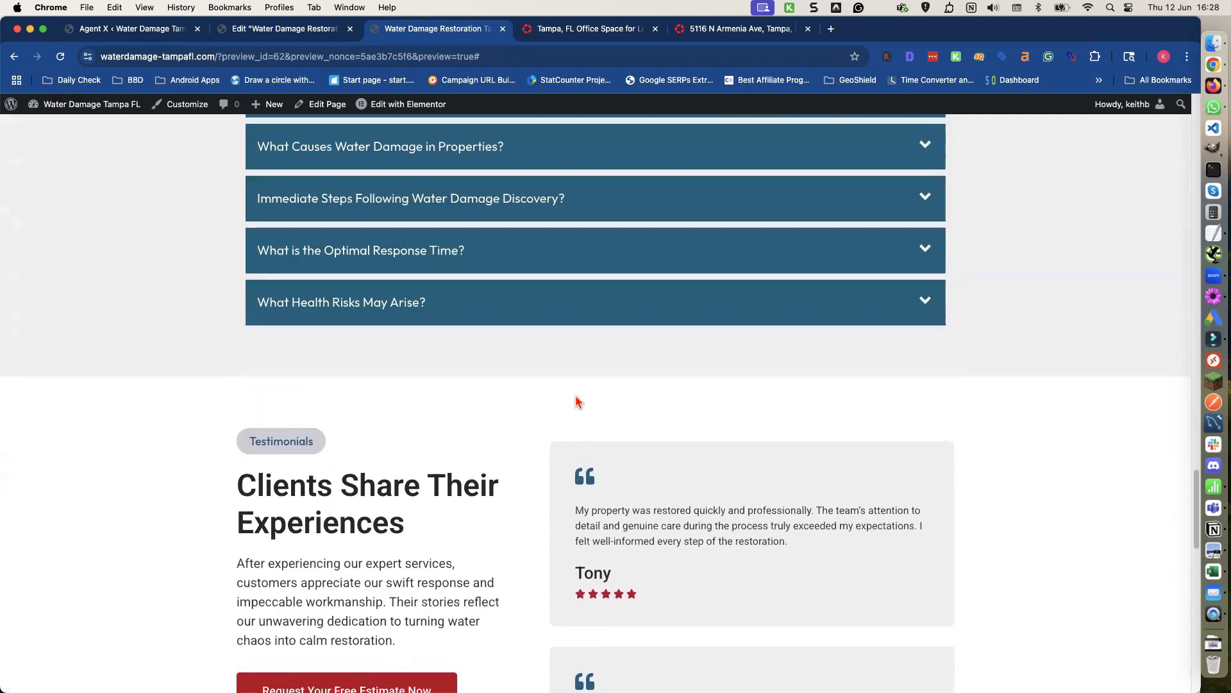
{"action": "scroll", "coordinate": [577, 404], "scroll_direction": "down", "scroll_amount": 10}
{"action": "scroll", "coordinate": [575, 402], "scroll_direction": "down", "scroll_amount": 8}
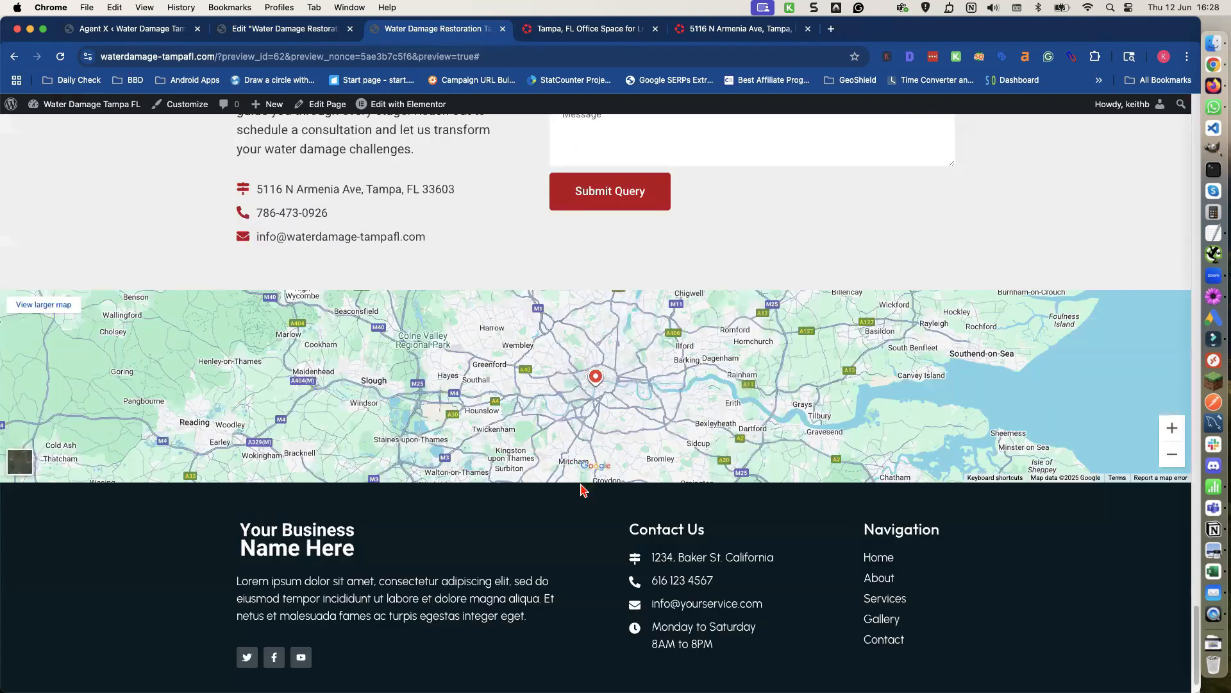
{"action": "scroll", "coordinate": [584, 481], "scroll_direction": "down", "scroll_amount": 1}
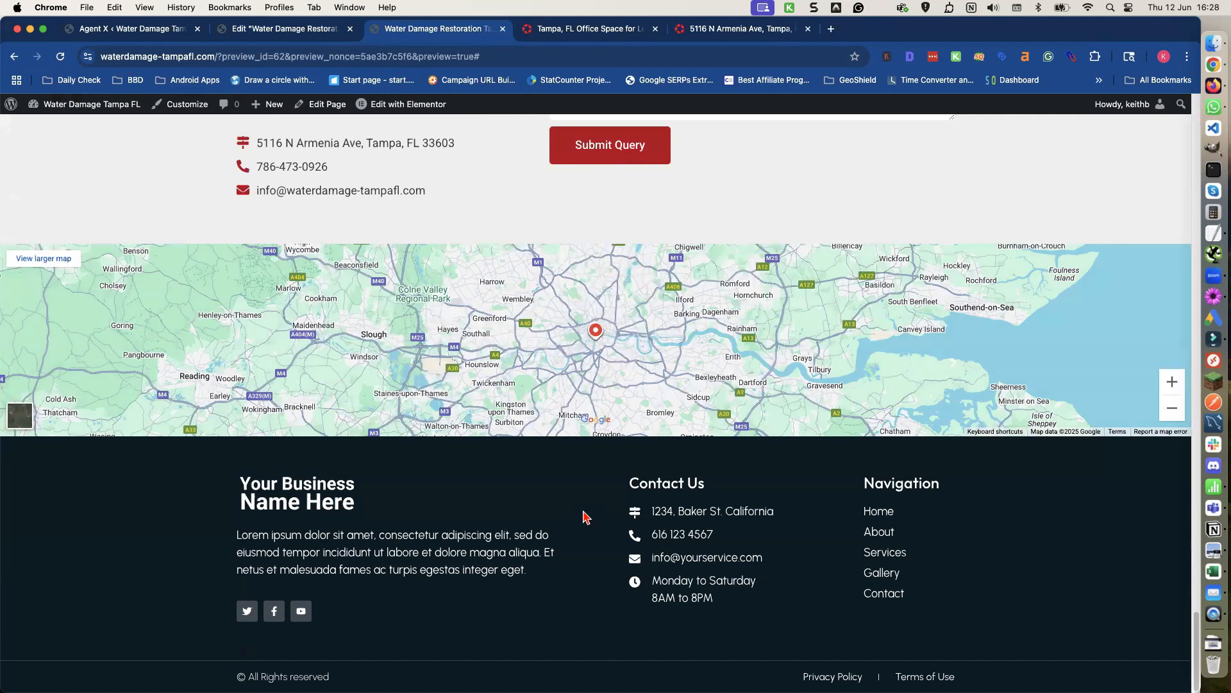
{"action": "scroll", "coordinate": [583, 517], "scroll_direction": "up", "scroll_amount": 15}
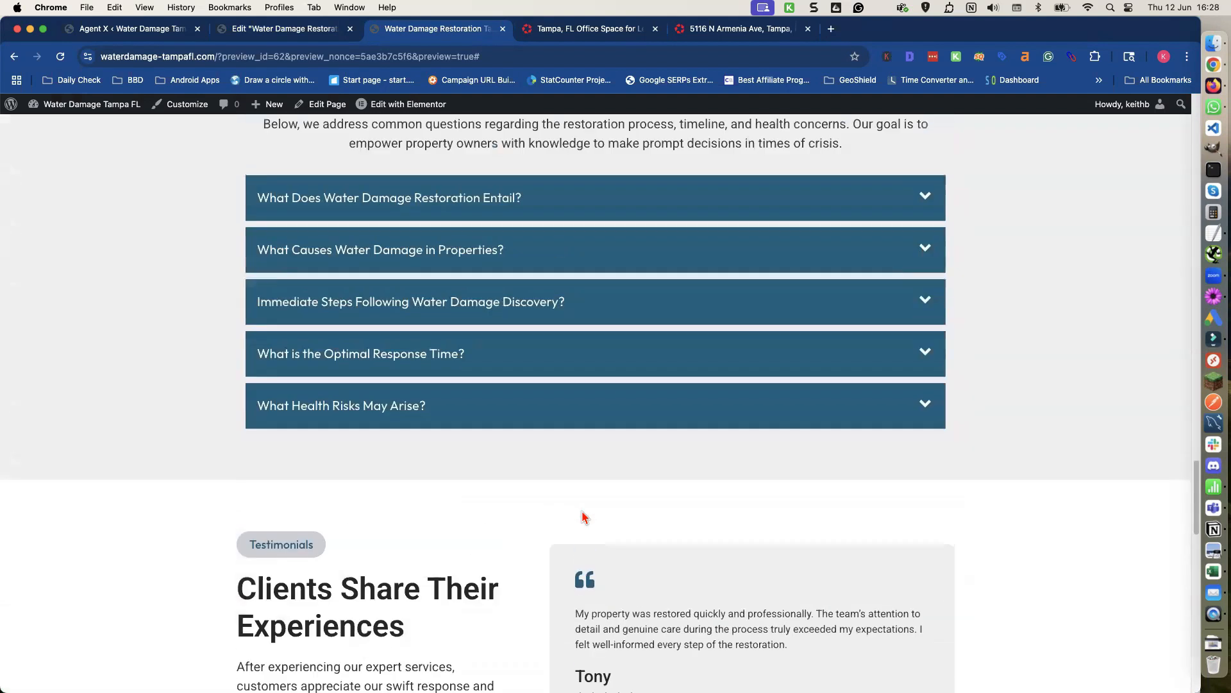
{"action": "scroll", "coordinate": [584, 517], "scroll_direction": "up", "scroll_amount": 15}
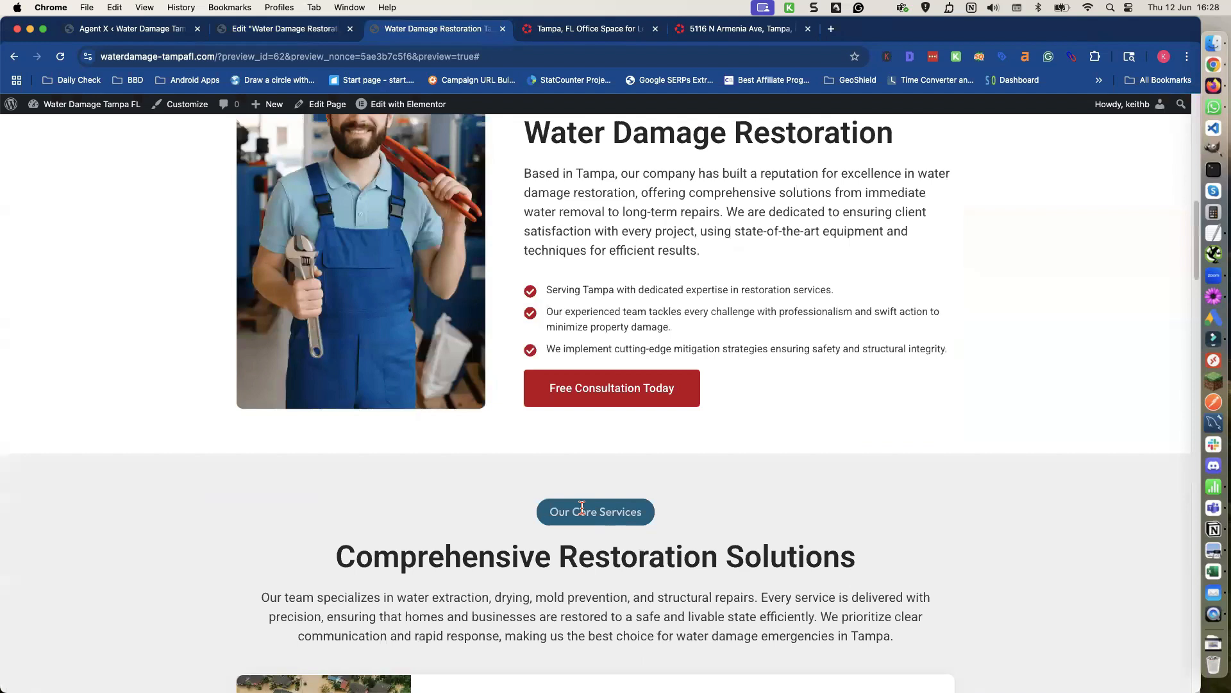
{"action": "scroll", "coordinate": [581, 508], "scroll_direction": "up", "scroll_amount": 10}
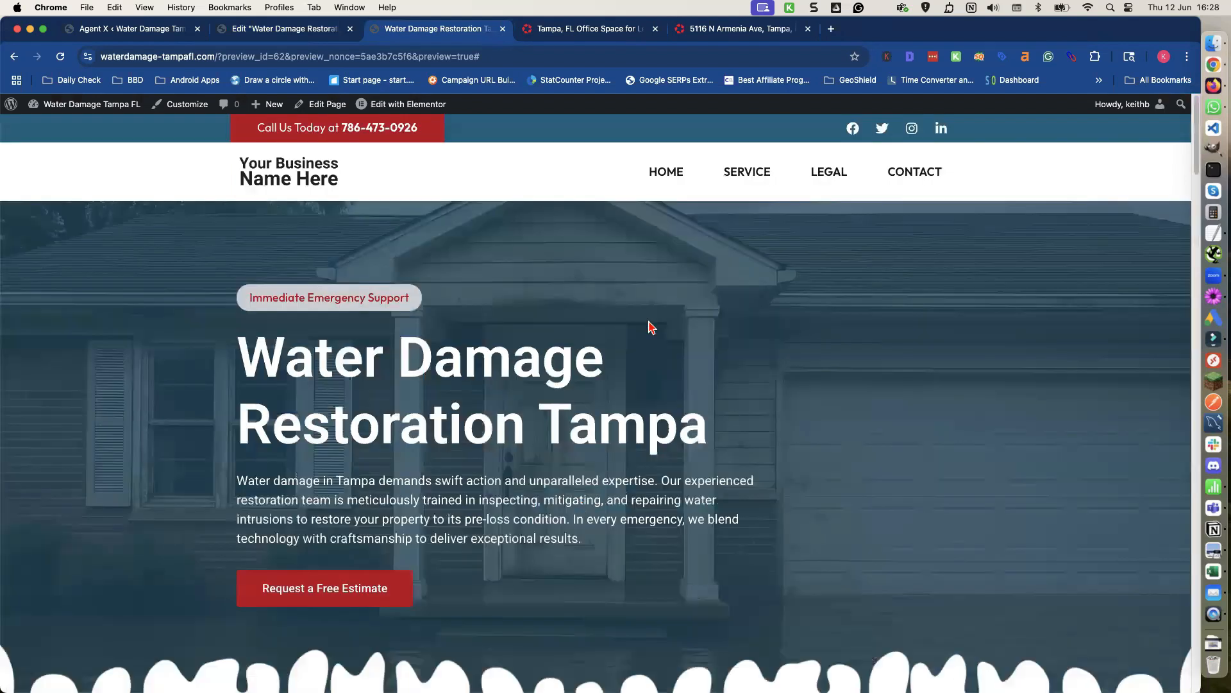
Leave Elementor for the homepage's WordPress block editor, dismissing the welcome guide and switching off fullscreen mode.
{"action": "left_click", "coordinate": [261, 29]}
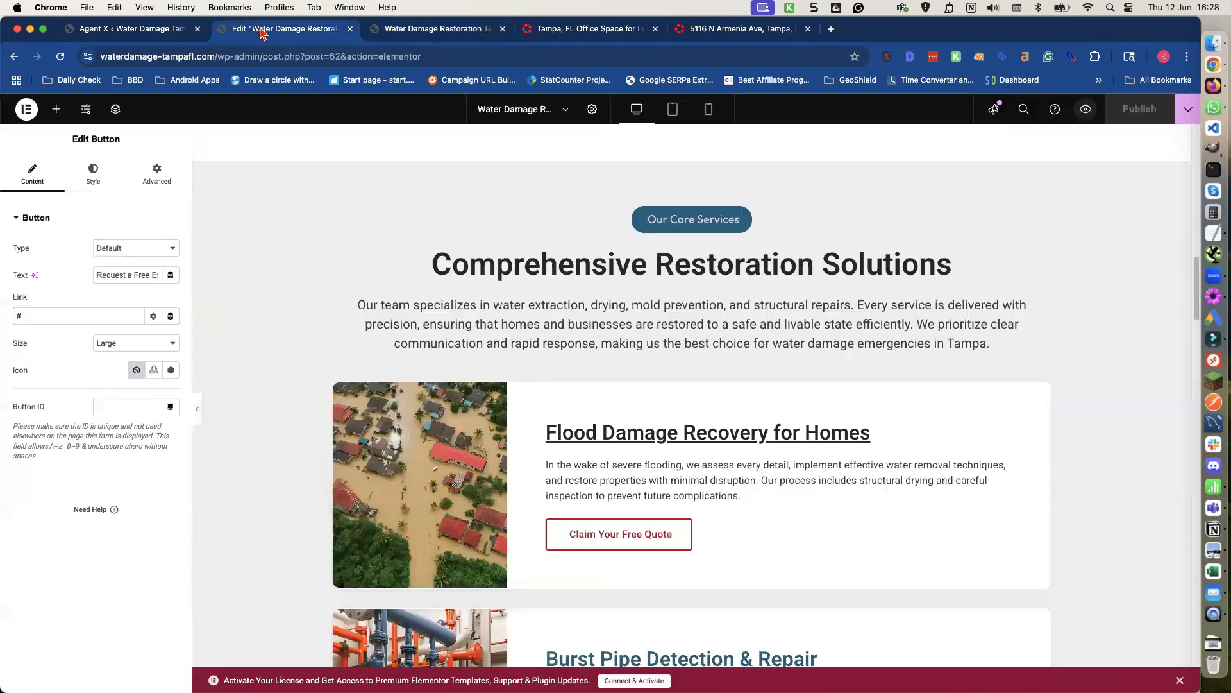
{"action": "left_click", "coordinate": [27, 109]}
{"action": "left_click", "coordinate": [59, 238]}
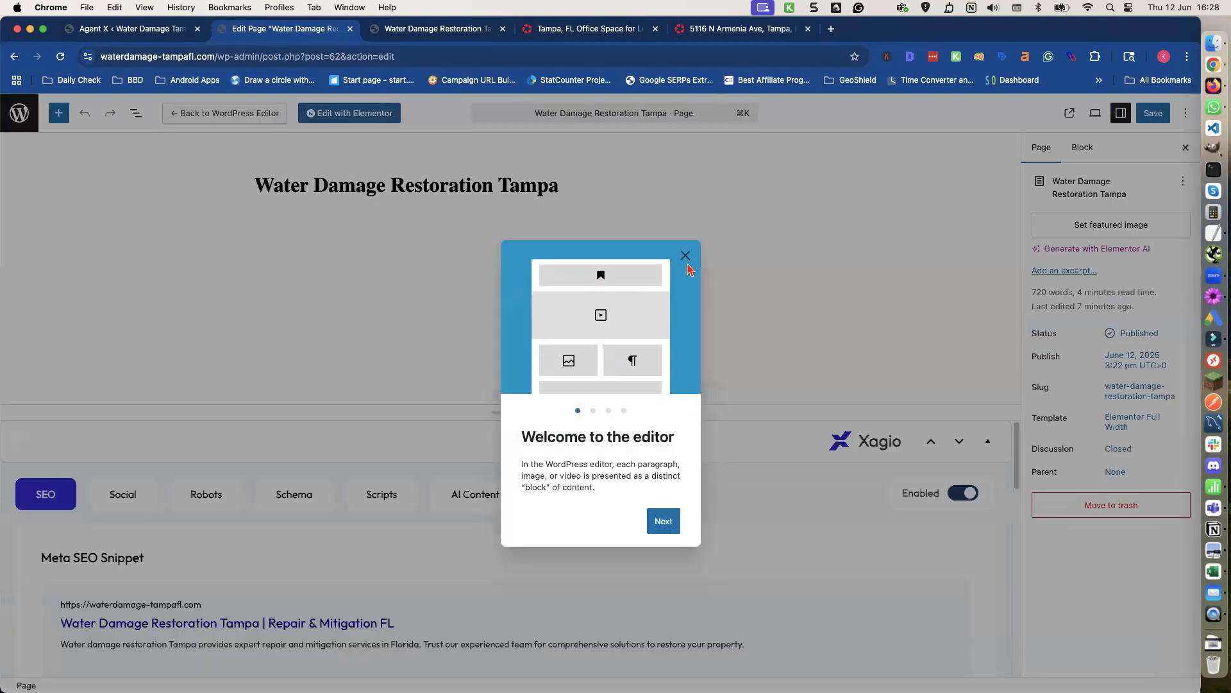
{"action": "left_click", "coordinate": [685, 256]}
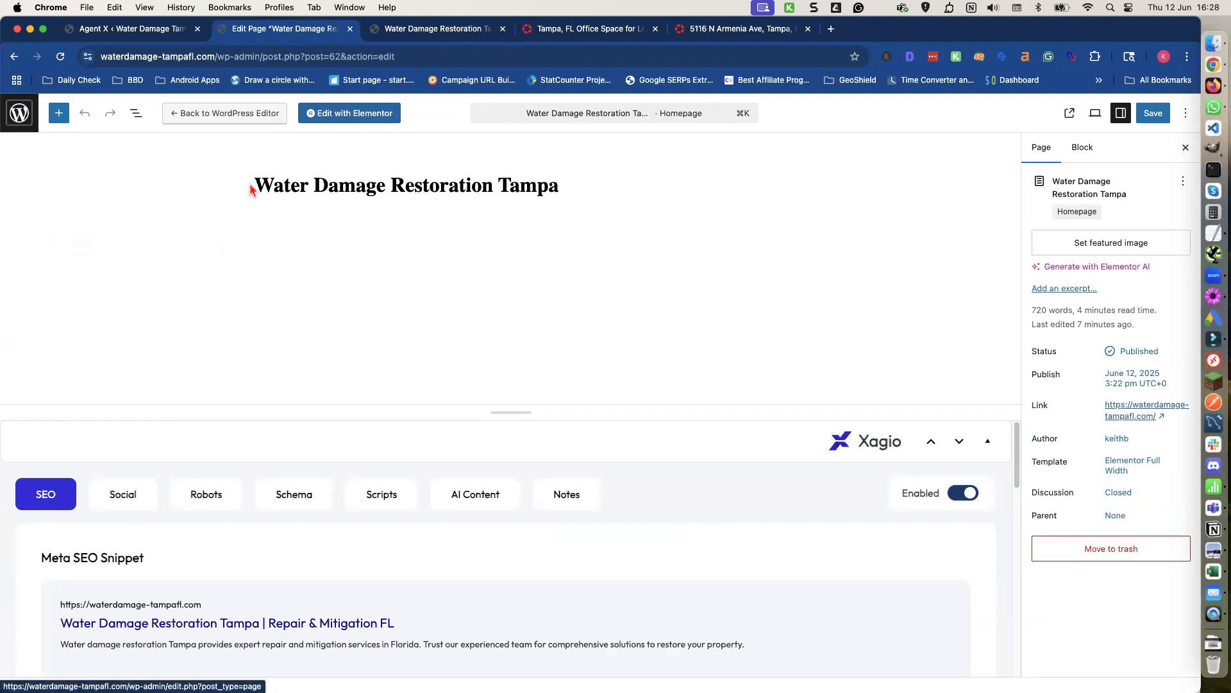
{"action": "left_click", "coordinate": [1186, 114]}
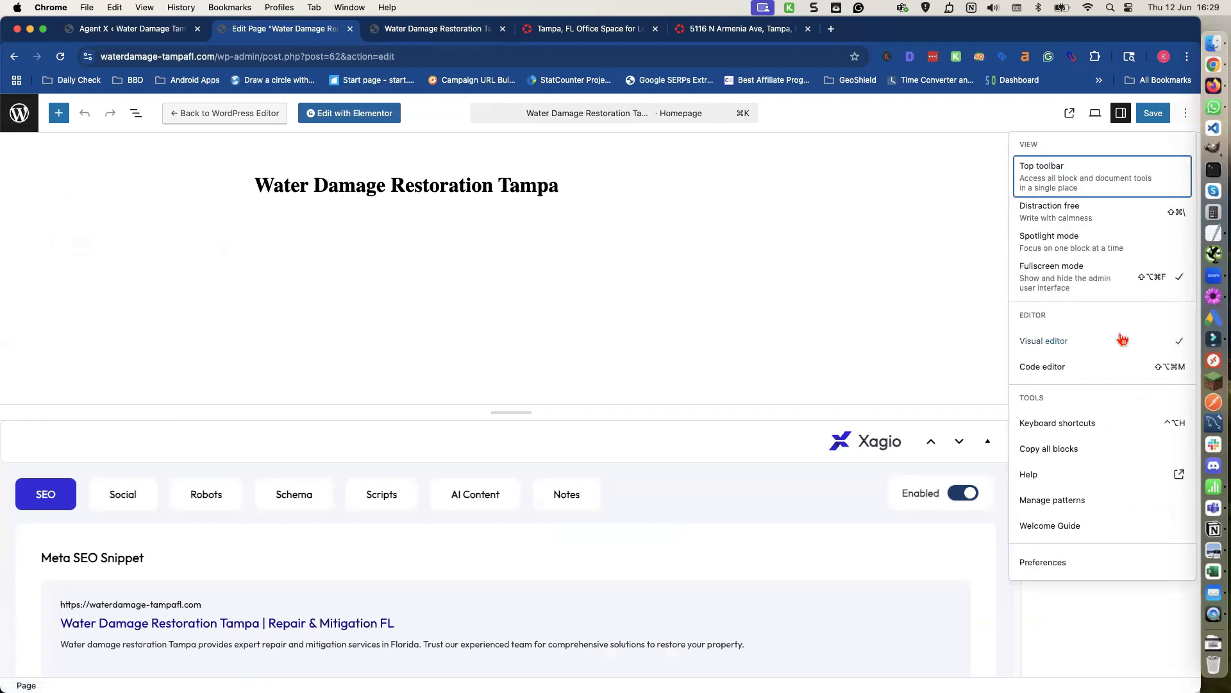
{"action": "left_click", "coordinate": [1165, 295]}
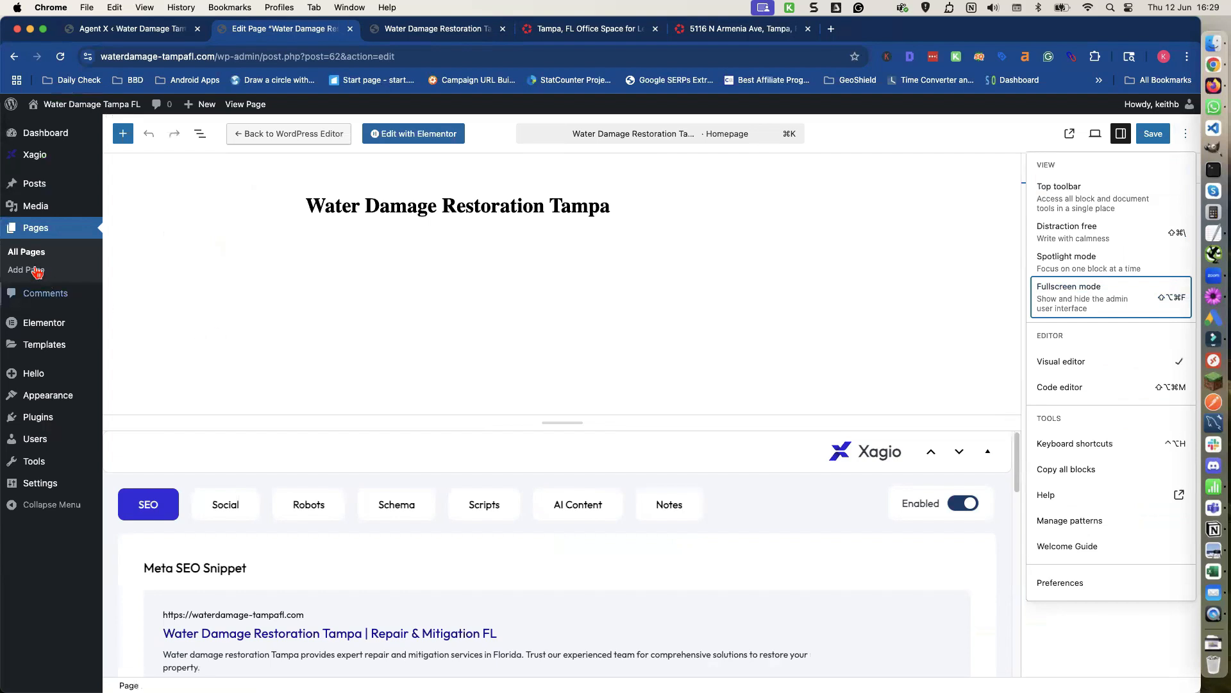
Open the All Pages list and scroll through the pages Agent X generated.
{"action": "left_click", "coordinate": [32, 254]}
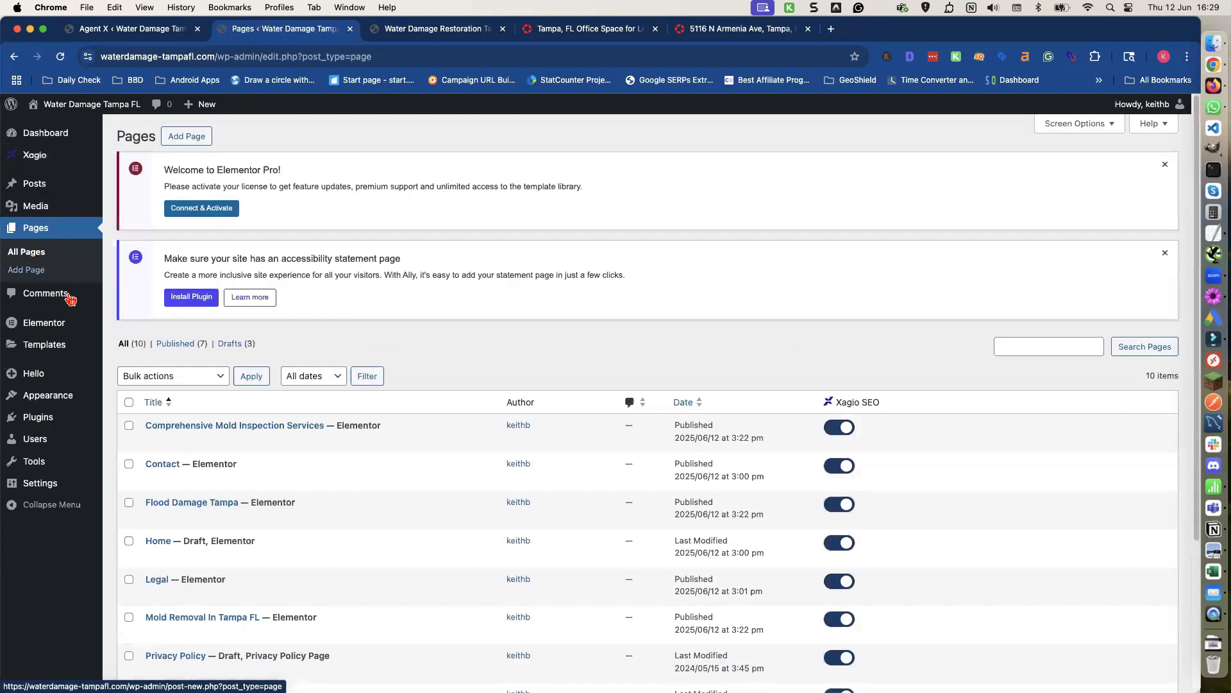
{"action": "scroll", "coordinate": [269, 388], "scroll_direction": "down", "scroll_amount": 3}
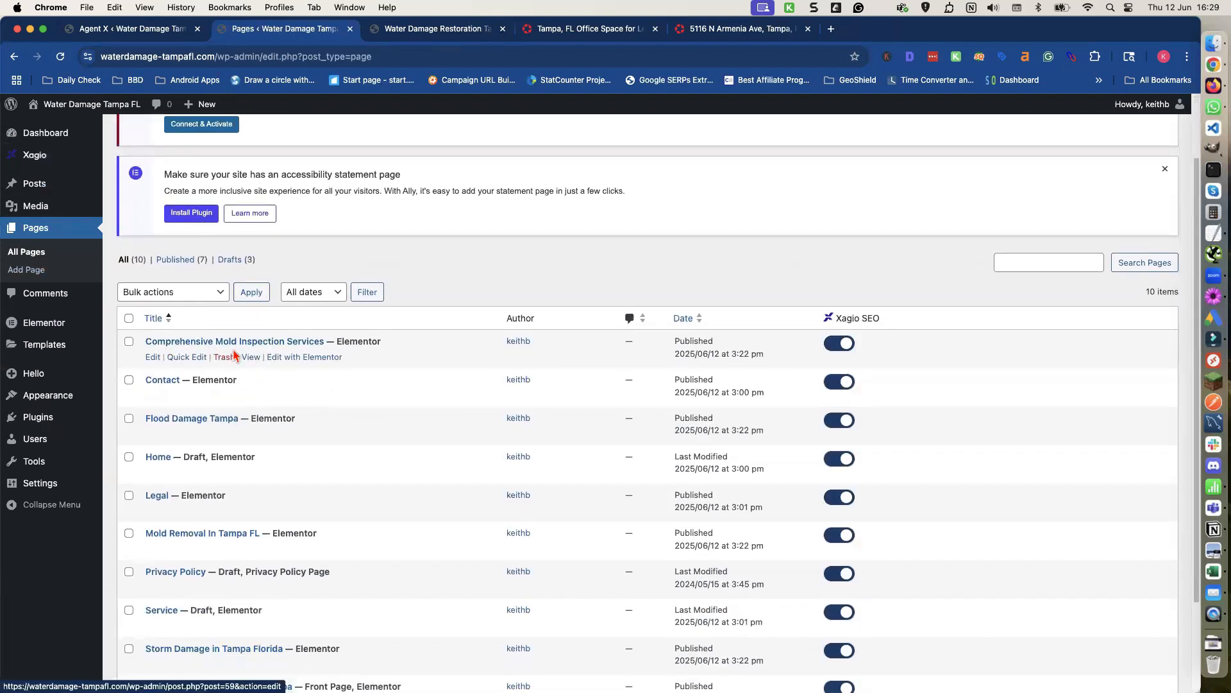
{"action": "scroll", "coordinate": [219, 353], "scroll_direction": "down", "scroll_amount": 2}
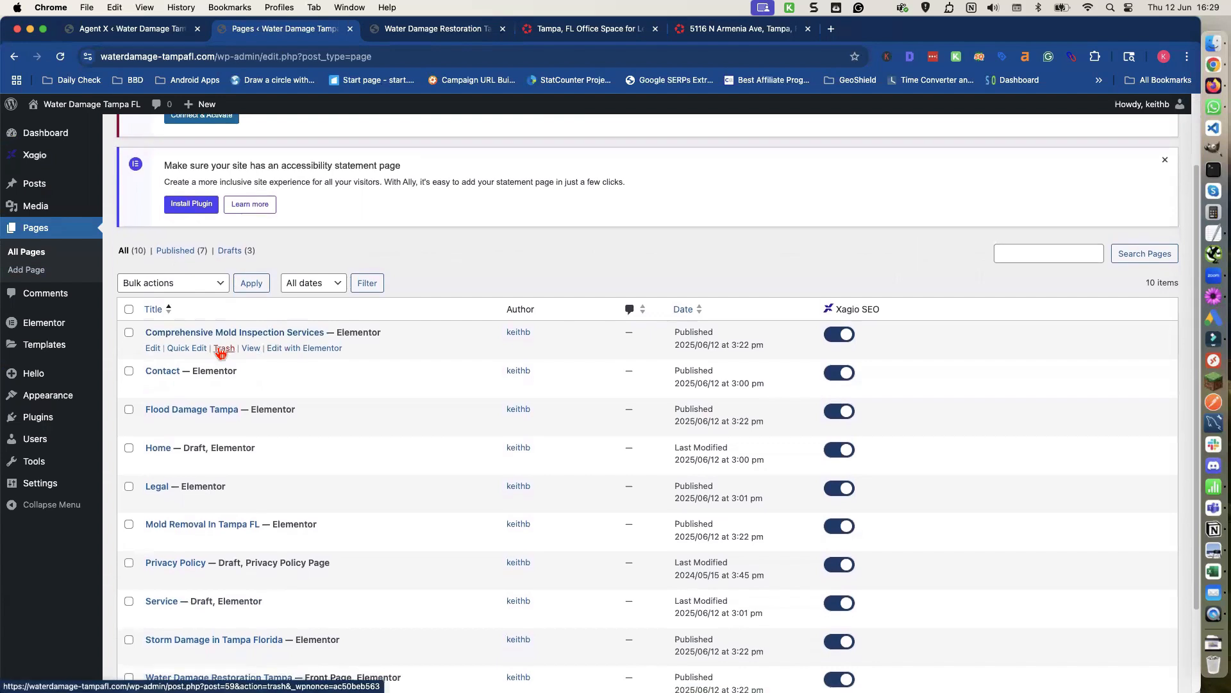
{"action": "scroll", "coordinate": [160, 350], "scroll_direction": "down", "scroll_amount": 1}
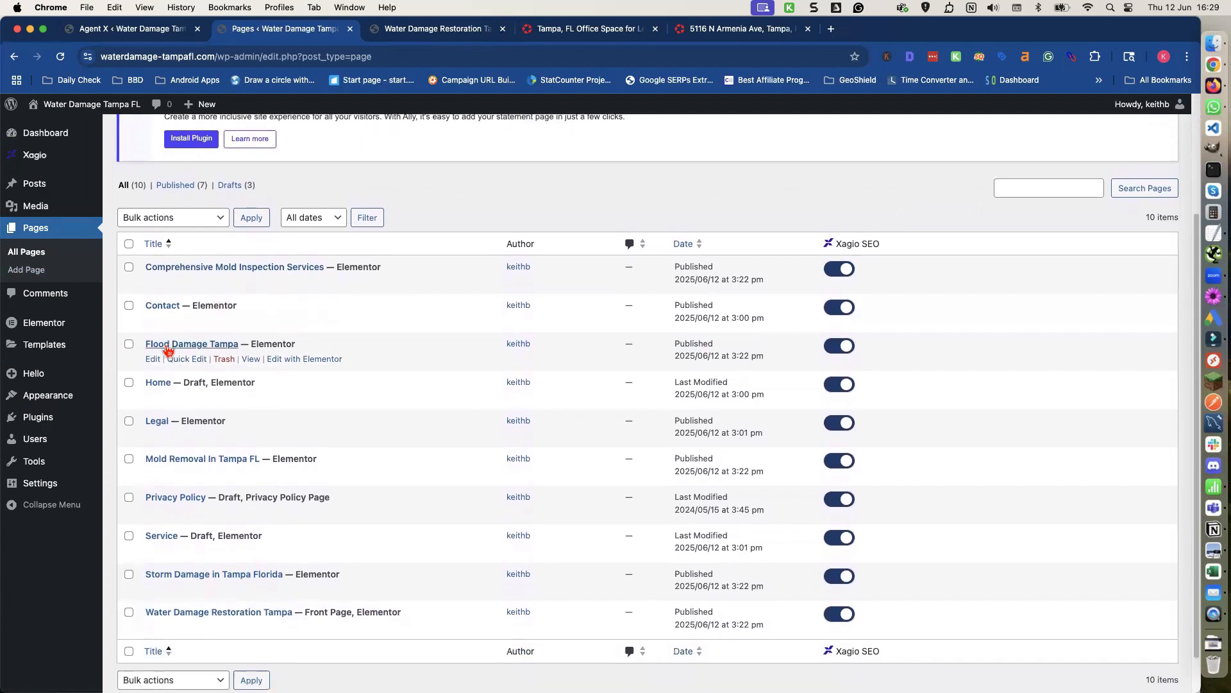
{"action": "scroll", "coordinate": [161, 382], "scroll_direction": "down", "scroll_amount": 2}
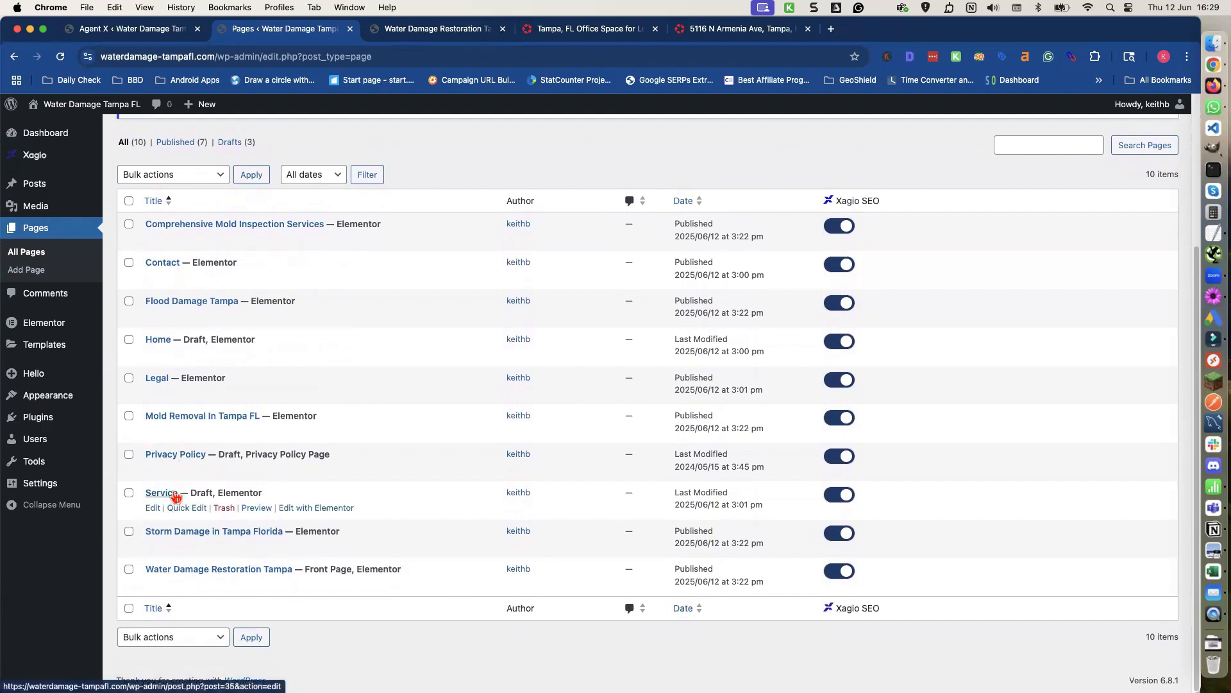
{"action": "scroll", "coordinate": [238, 273], "scroll_direction": "up", "scroll_amount": 1}
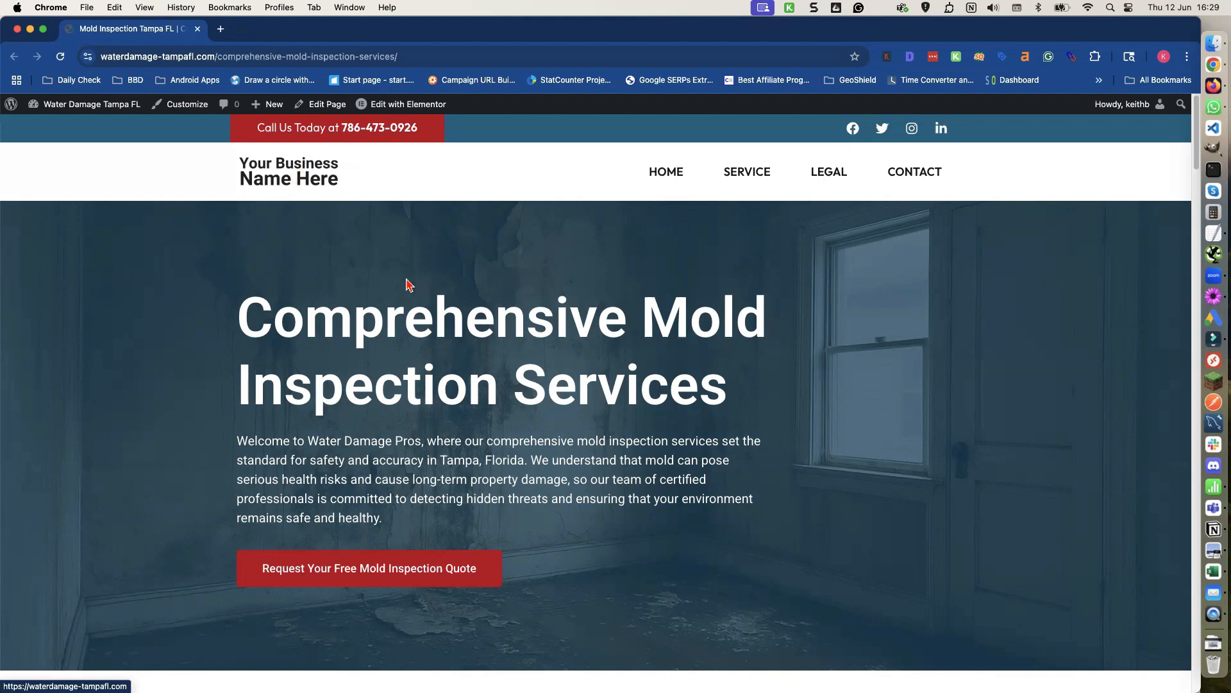
Scroll through the published Comprehensive Mold Inspection Services page to review its sections, then close its window.
{"action": "scroll", "coordinate": [546, 305], "scroll_direction": "down", "scroll_amount": 3}
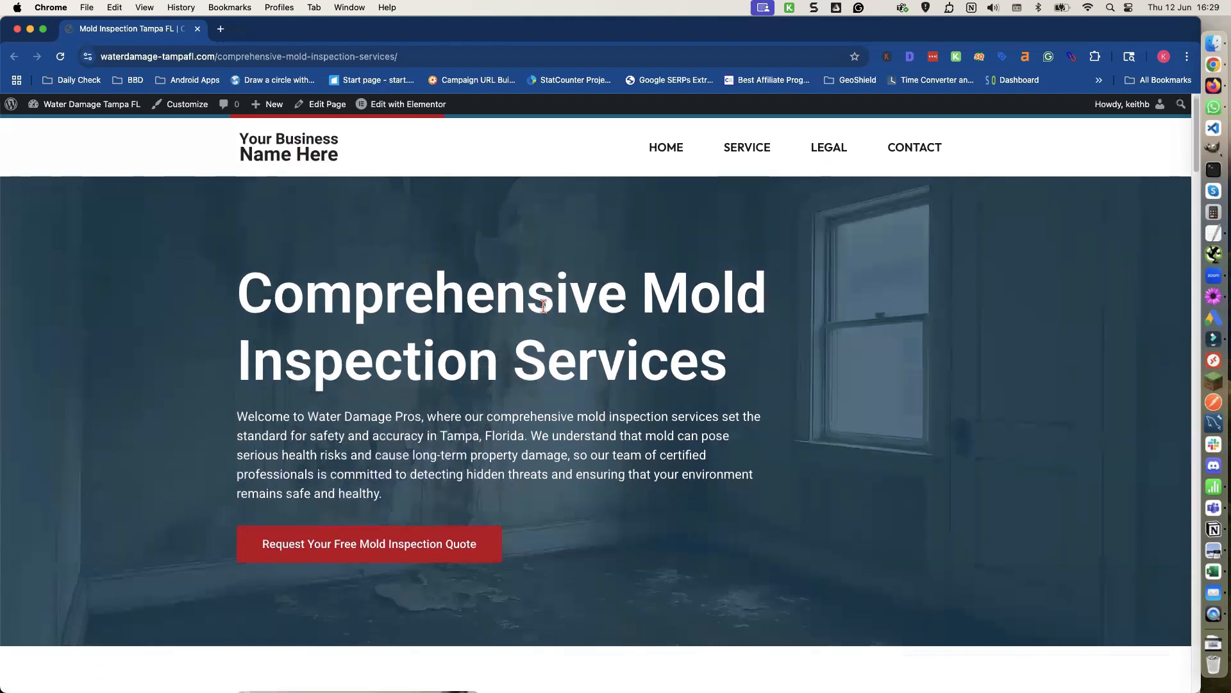
{"action": "scroll", "coordinate": [543, 307], "scroll_direction": "down", "scroll_amount": 10}
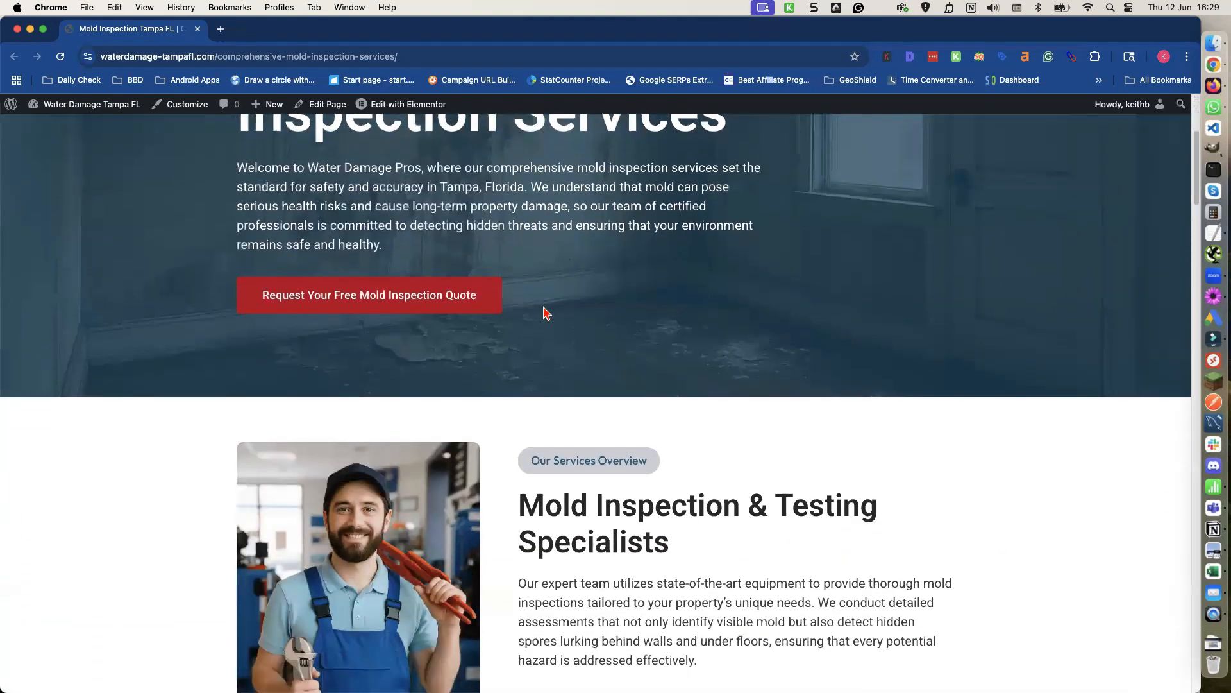
{"action": "scroll", "coordinate": [542, 313], "scroll_direction": "down", "scroll_amount": 8}
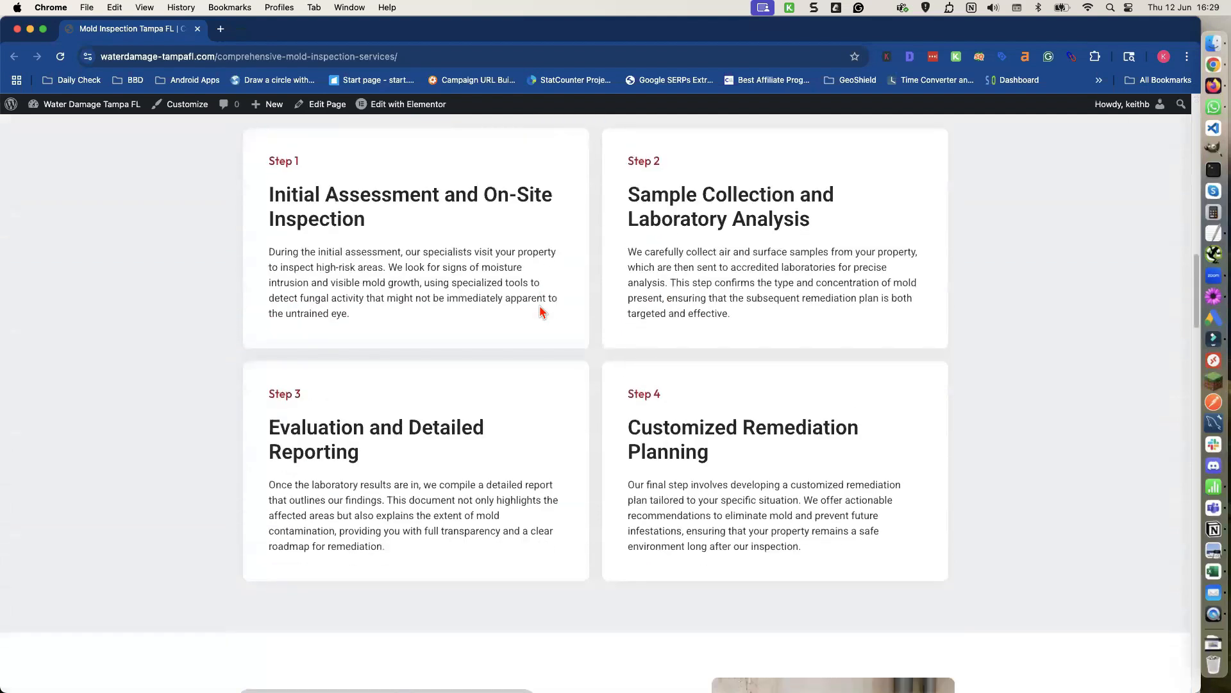
{"action": "scroll", "coordinate": [540, 312], "scroll_direction": "down", "scroll_amount": 11}
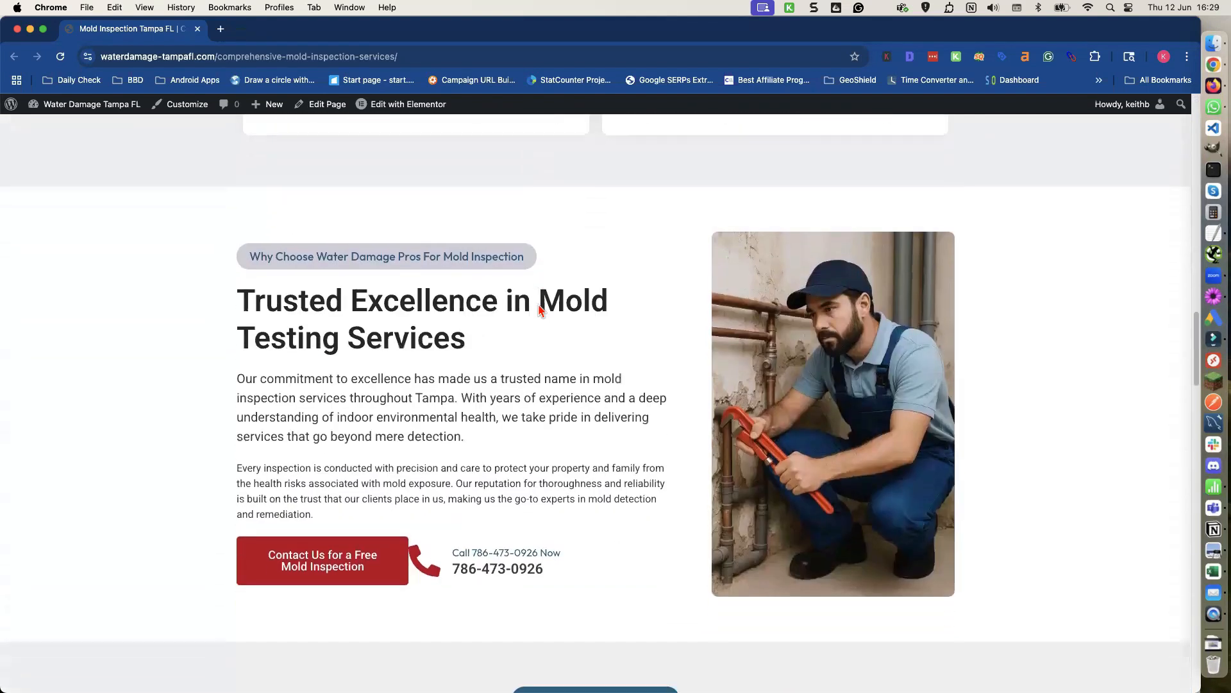
{"action": "scroll", "coordinate": [539, 308], "scroll_direction": "down", "scroll_amount": 14}
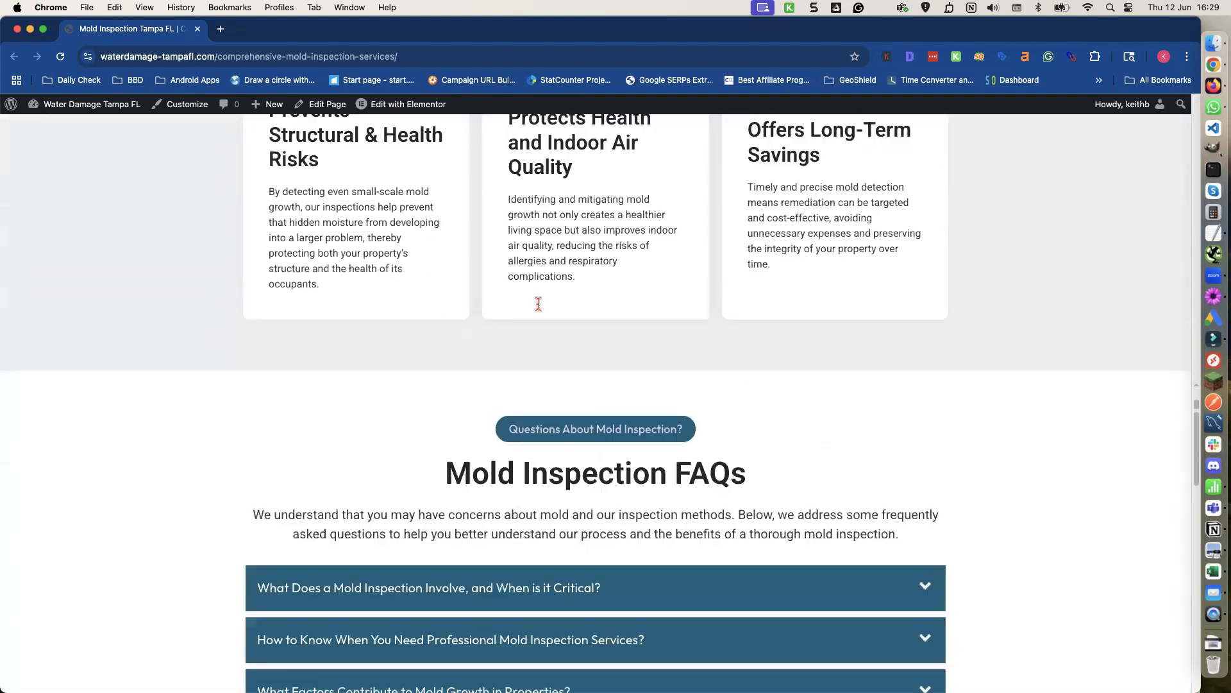
{"action": "scroll", "coordinate": [538, 310], "scroll_direction": "down", "scroll_amount": 15}
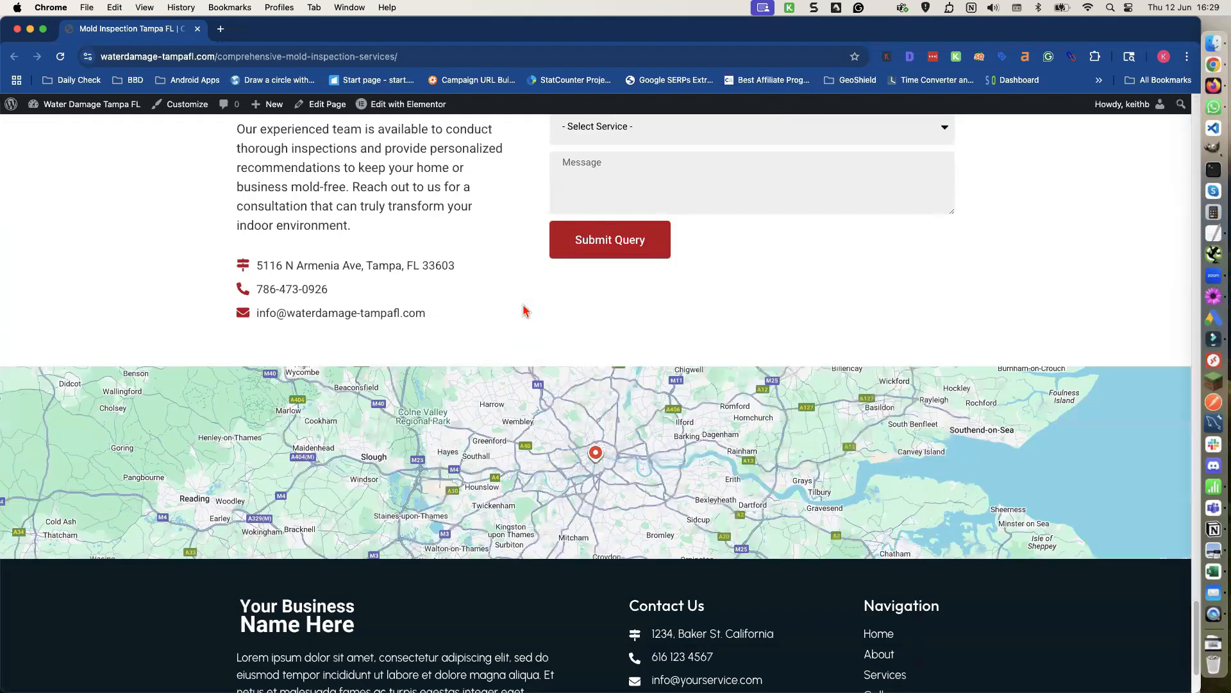
{"action": "scroll", "coordinate": [522, 302], "scroll_direction": "up", "scroll_amount": 8}
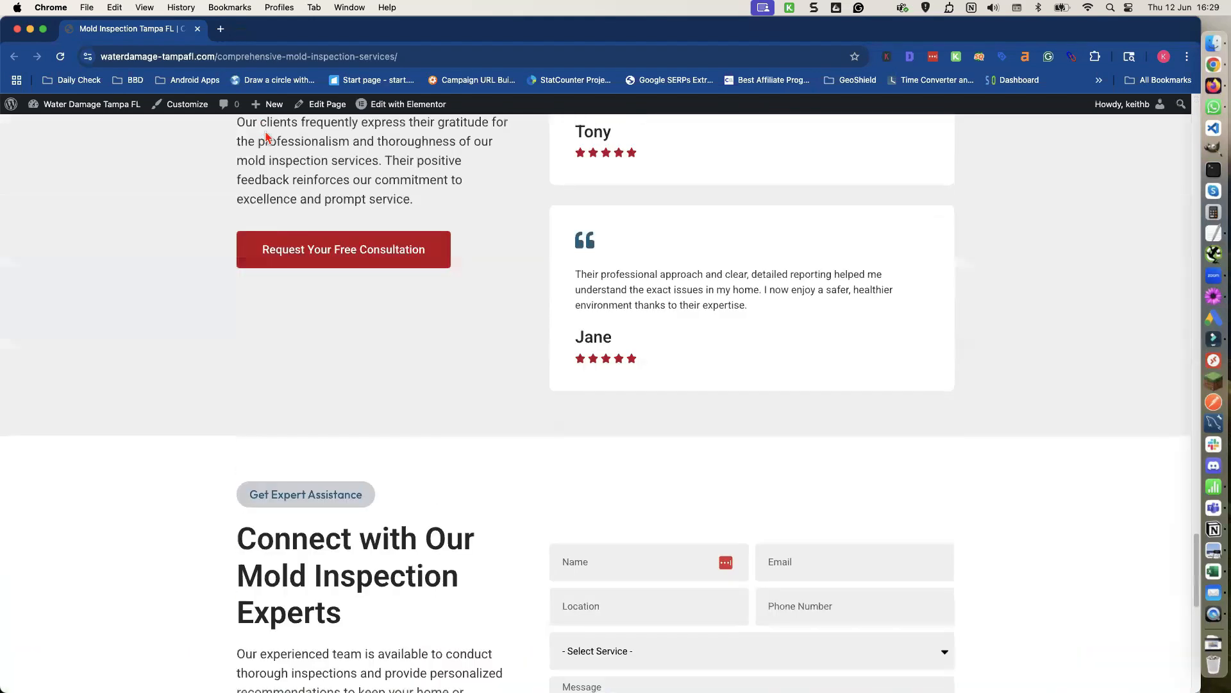
{"action": "left_click", "coordinate": [17, 30]}
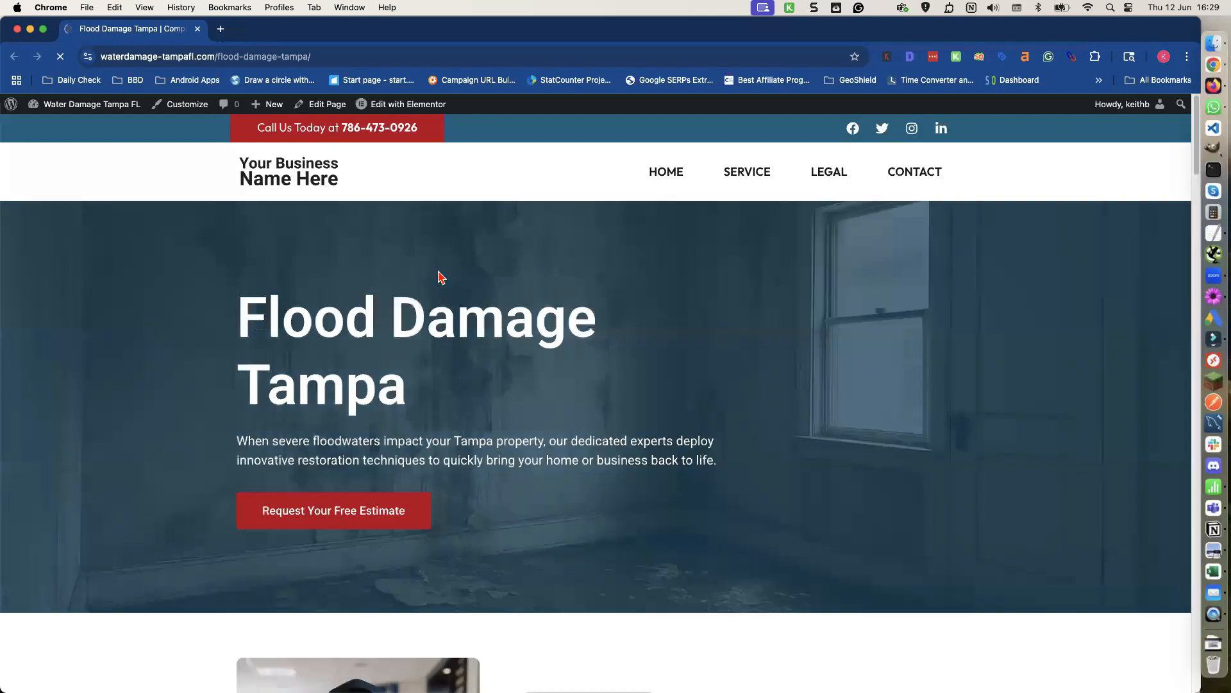
Scroll through the published Flood Damage Tampa page to review its sections, then close its window.
{"action": "scroll", "coordinate": [441, 277], "scroll_direction": "down", "scroll_amount": 5}
{"action": "scroll", "coordinate": [440, 277], "scroll_direction": "down", "scroll_amount": 12}
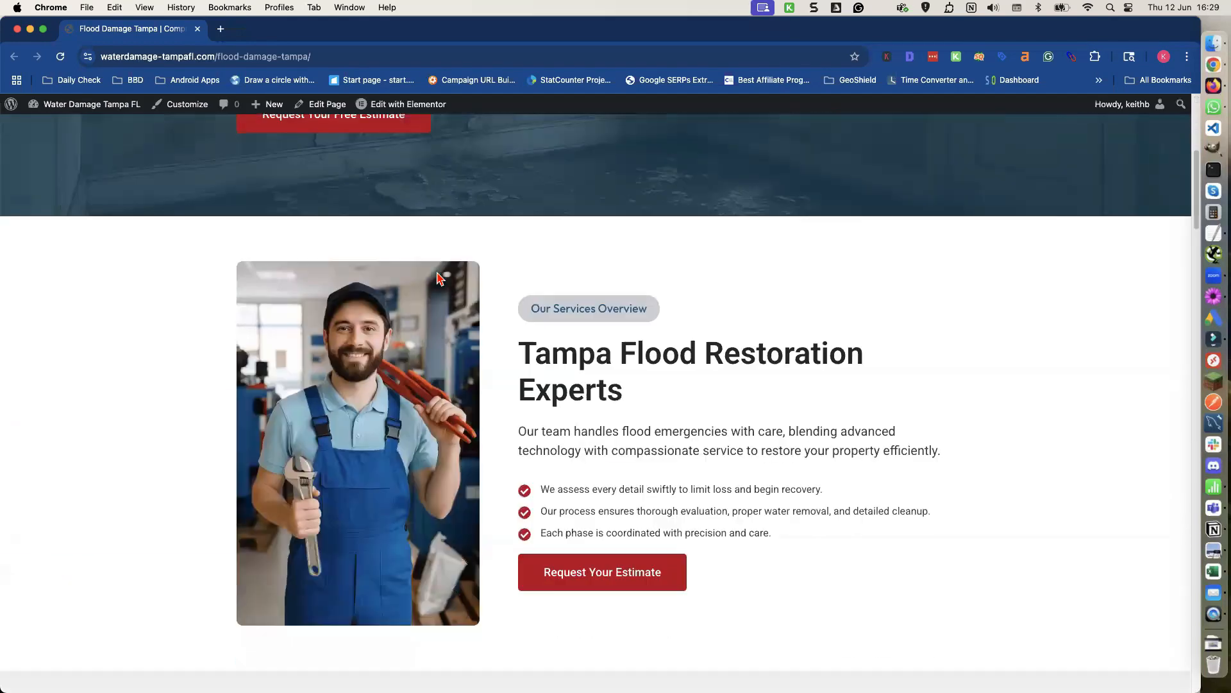
{"action": "scroll", "coordinate": [435, 281], "scroll_direction": "down", "scroll_amount": 13}
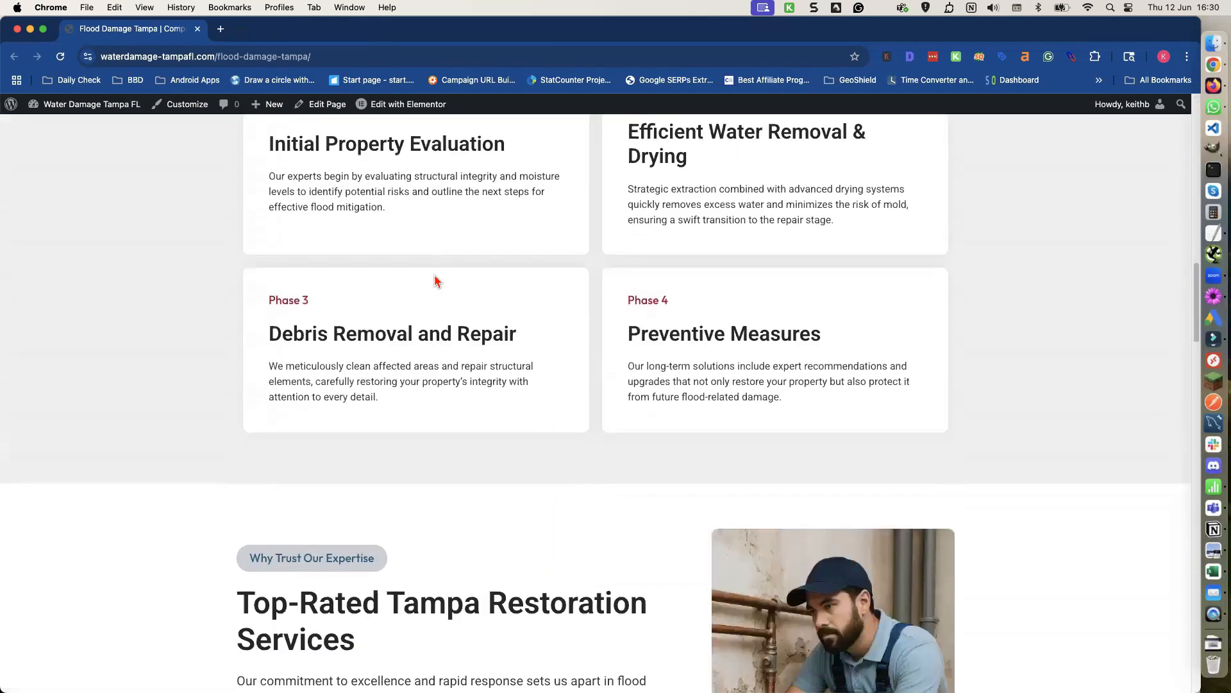
{"action": "scroll", "coordinate": [431, 281], "scroll_direction": "down", "scroll_amount": 13}
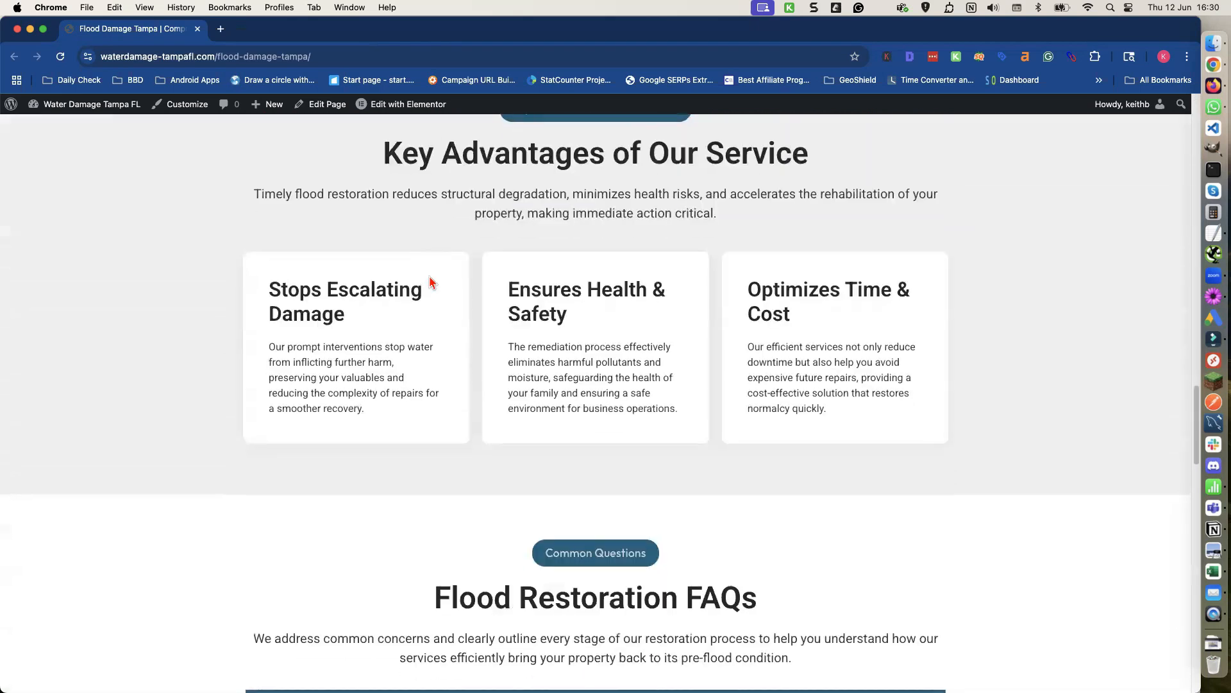
{"action": "scroll", "coordinate": [429, 283], "scroll_direction": "down", "scroll_amount": 7}
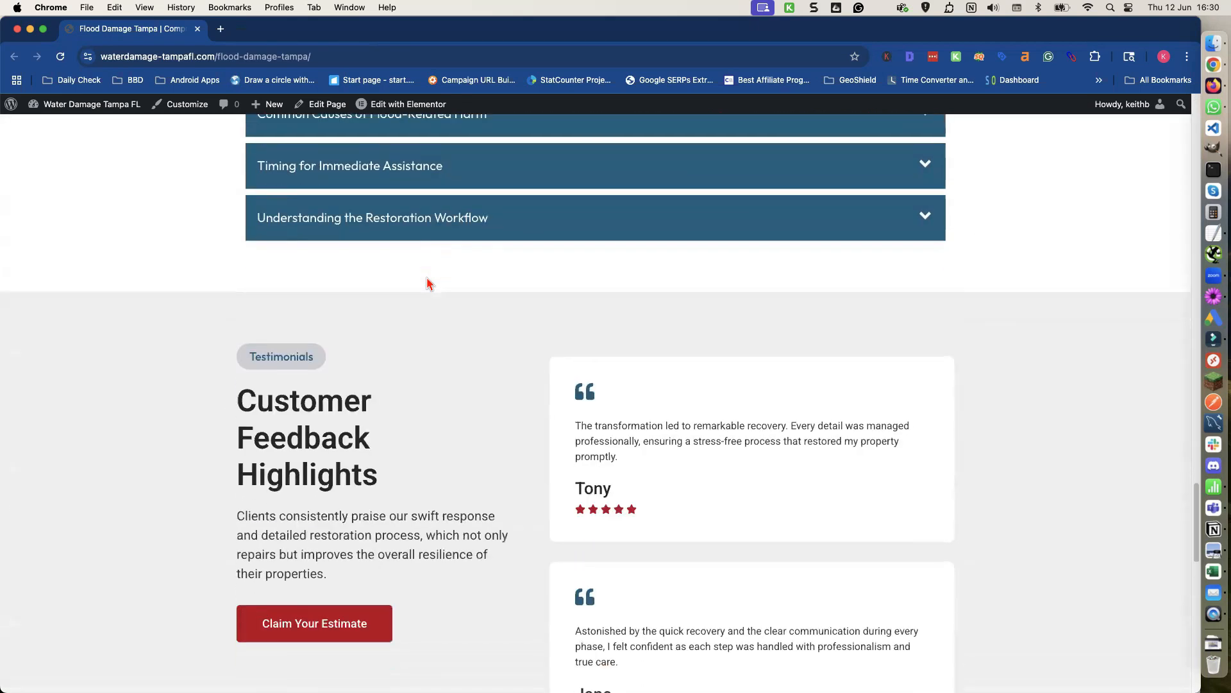
{"action": "scroll", "coordinate": [429, 285], "scroll_direction": "down", "scroll_amount": 3}
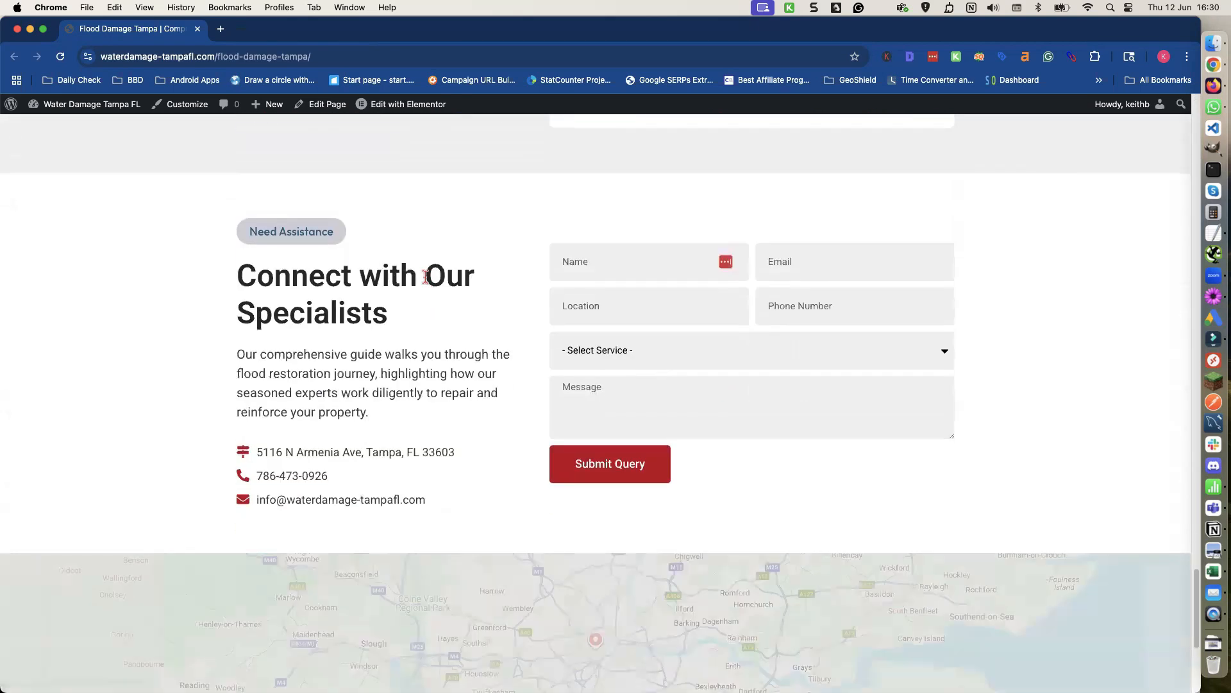
{"action": "scroll", "coordinate": [428, 283], "scroll_direction": "up", "scroll_amount": 20}
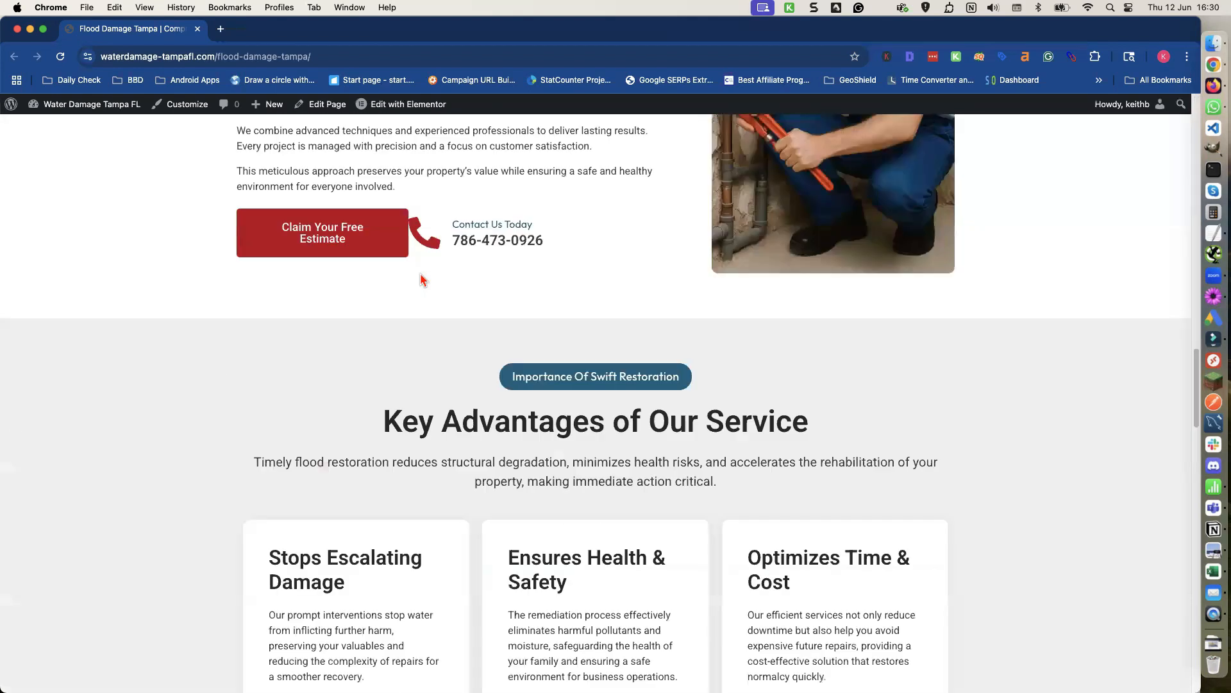
{"action": "scroll", "coordinate": [422, 280], "scroll_direction": "up", "scroll_amount": 15}
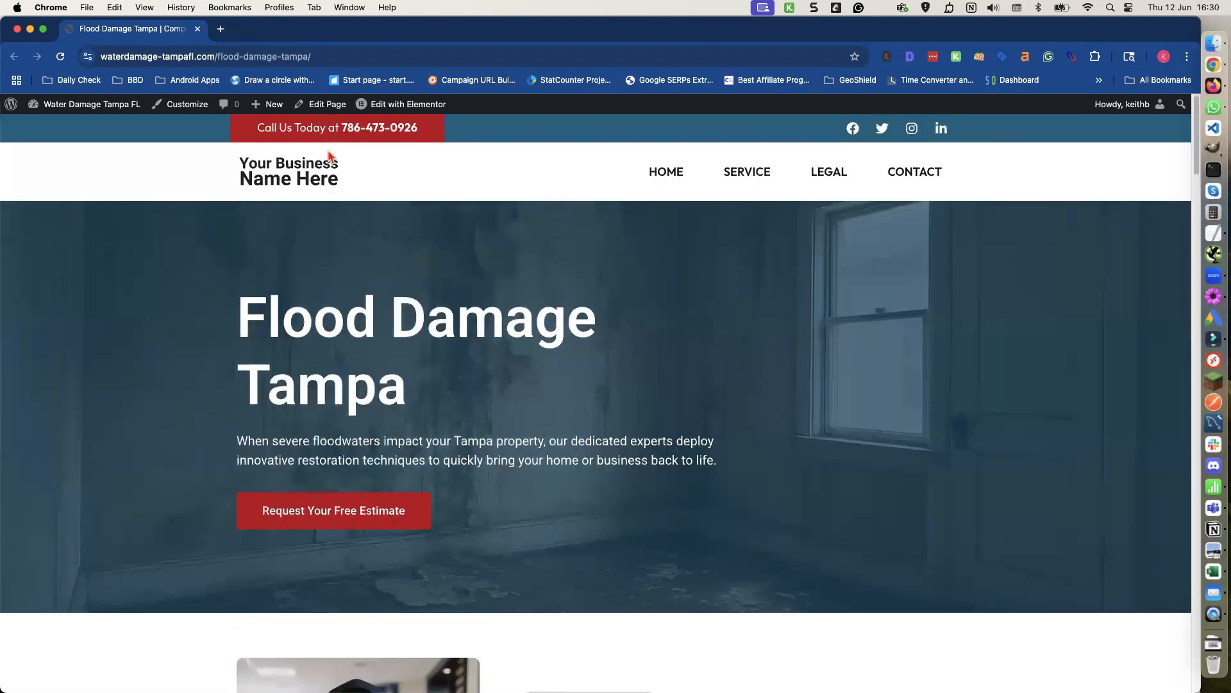
{"action": "left_click", "coordinate": [17, 30]}
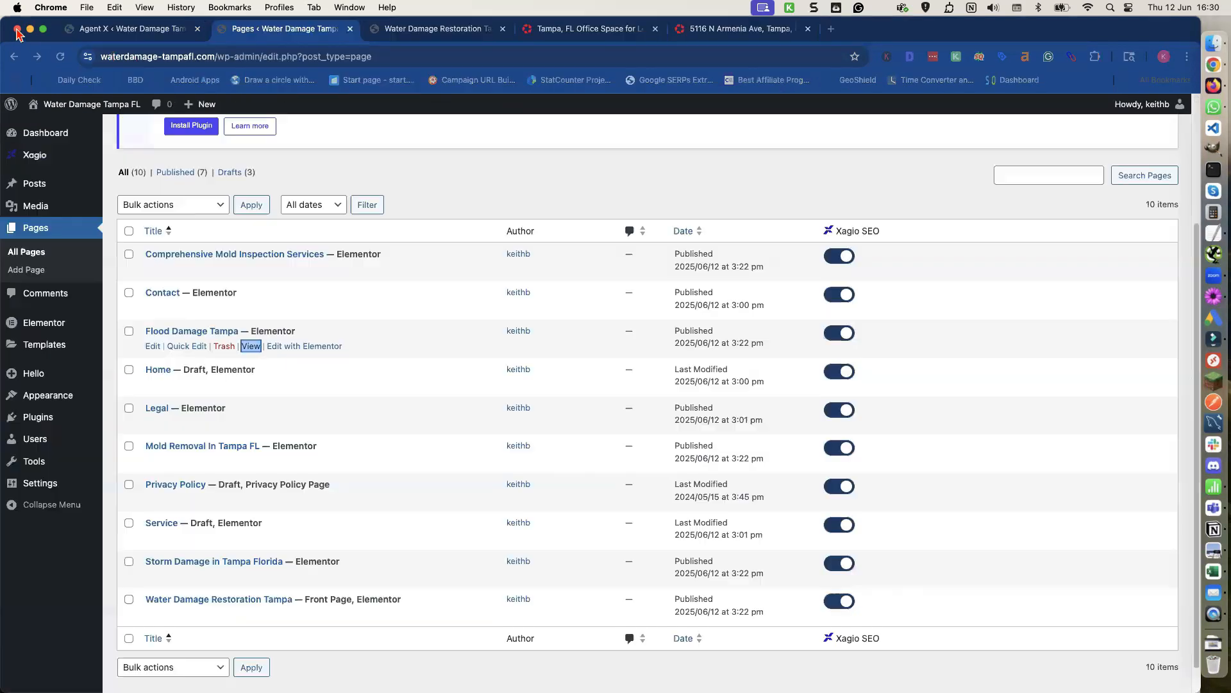
Open the Storm Damage in Tampa Florida page's live view in a new tab from the pages list.
{"action": "scroll", "coordinate": [217, 390], "scroll_direction": "down", "scroll_amount": 1}
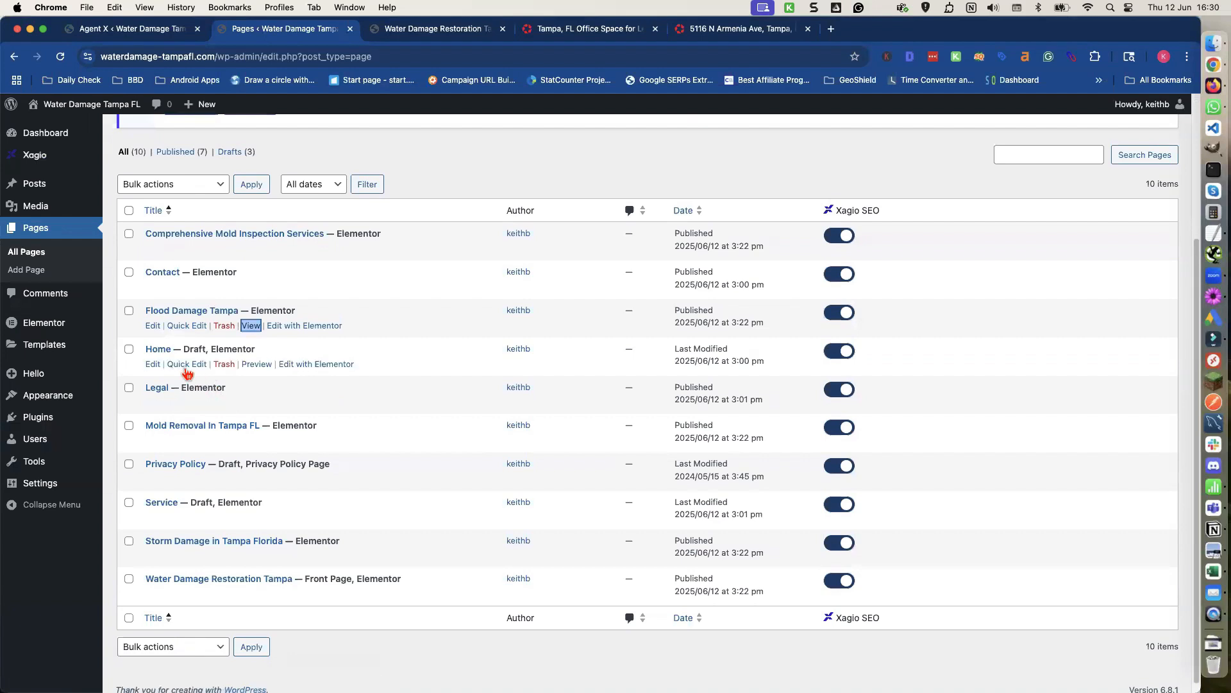
{"action": "scroll", "coordinate": [195, 368], "scroll_direction": "down", "scroll_amount": 1}
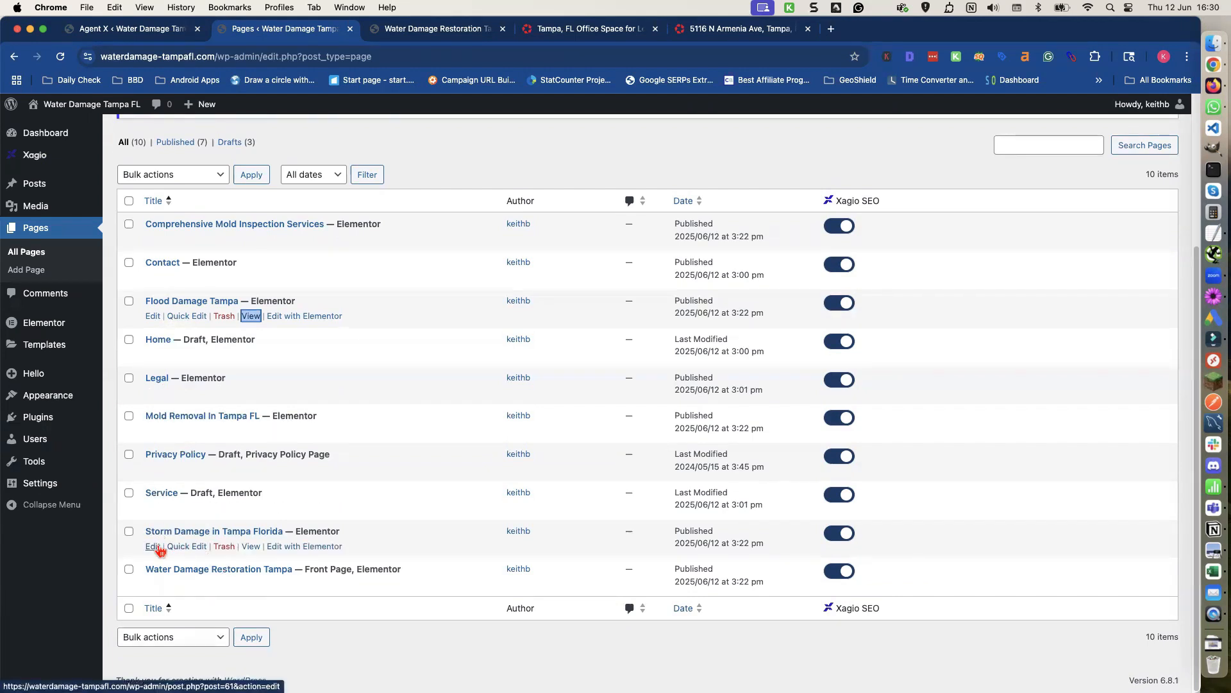
{"action": "right_click", "coordinate": [255, 553]}
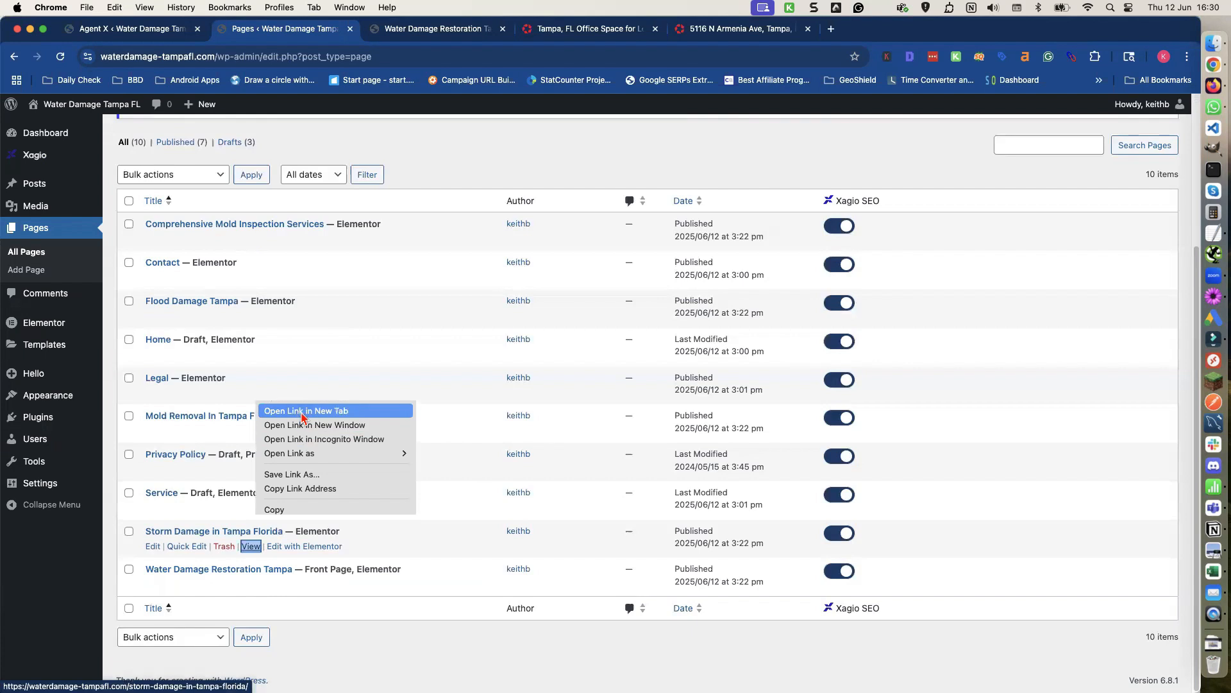
{"action": "left_click", "coordinate": [299, 409]}
{"action": "left_click", "coordinate": [568, 30]}
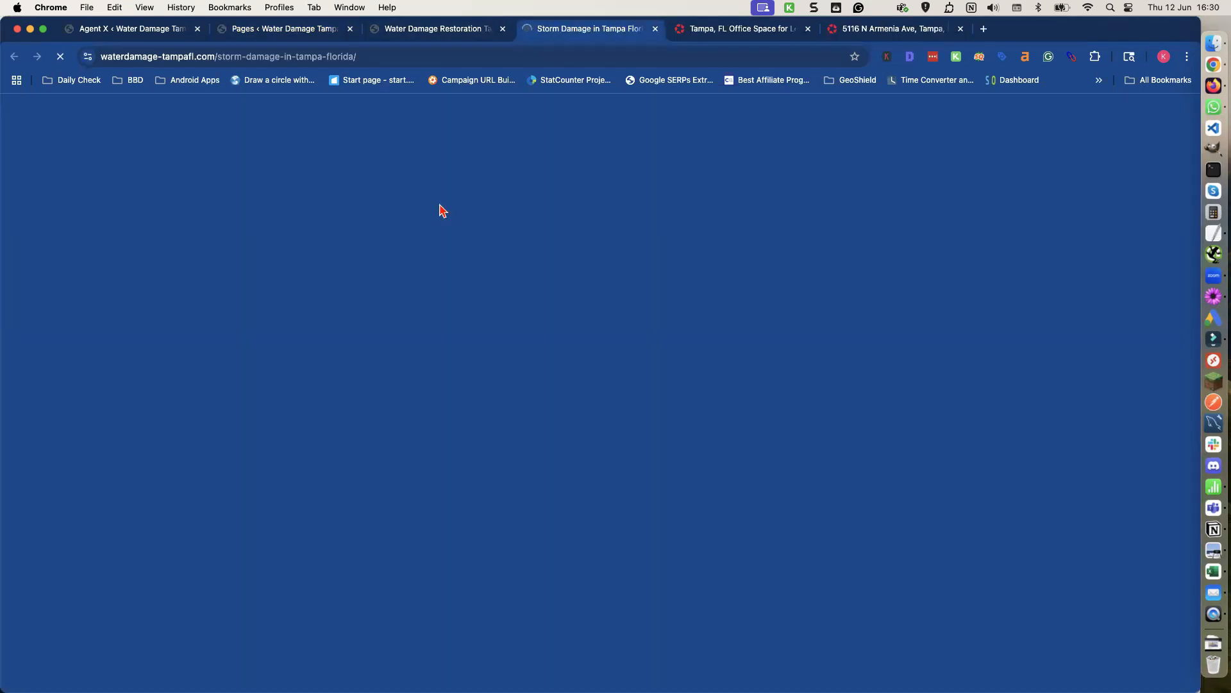
Scroll through the Storm Damage in Tampa Florida page to review its sections.
{"action": "scroll", "coordinate": [276, 344], "scroll_direction": "down", "scroll_amount": 6}
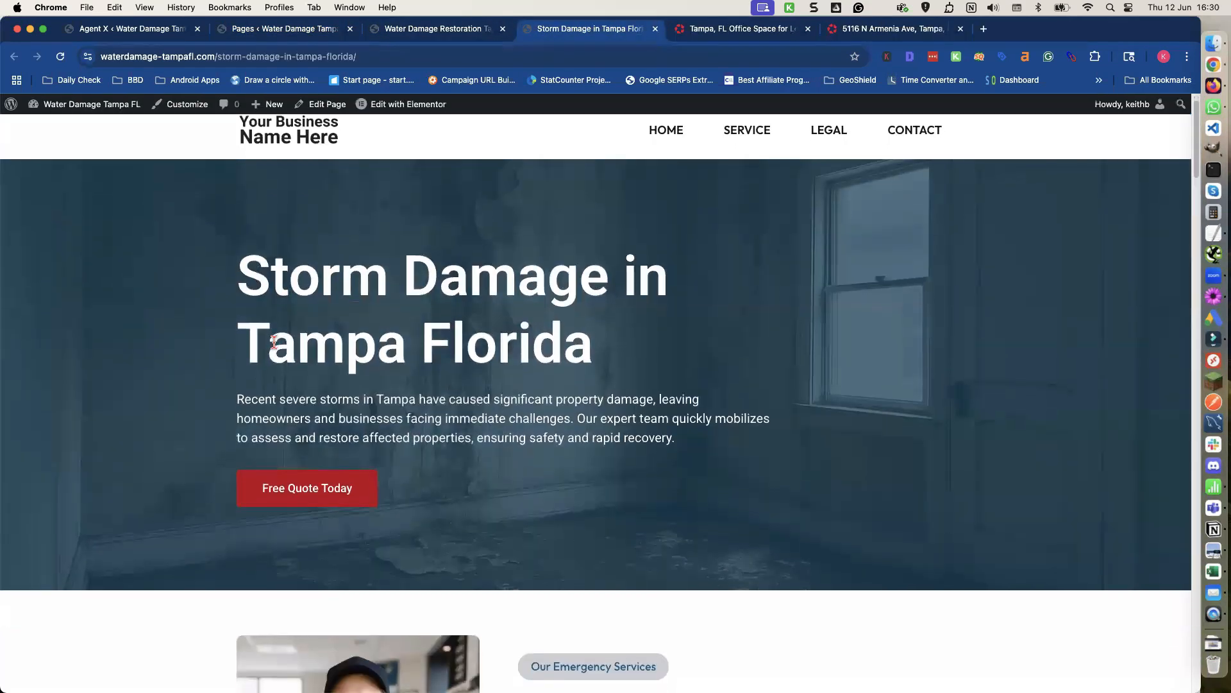
{"action": "scroll", "coordinate": [275, 344], "scroll_direction": "down", "scroll_amount": 14}
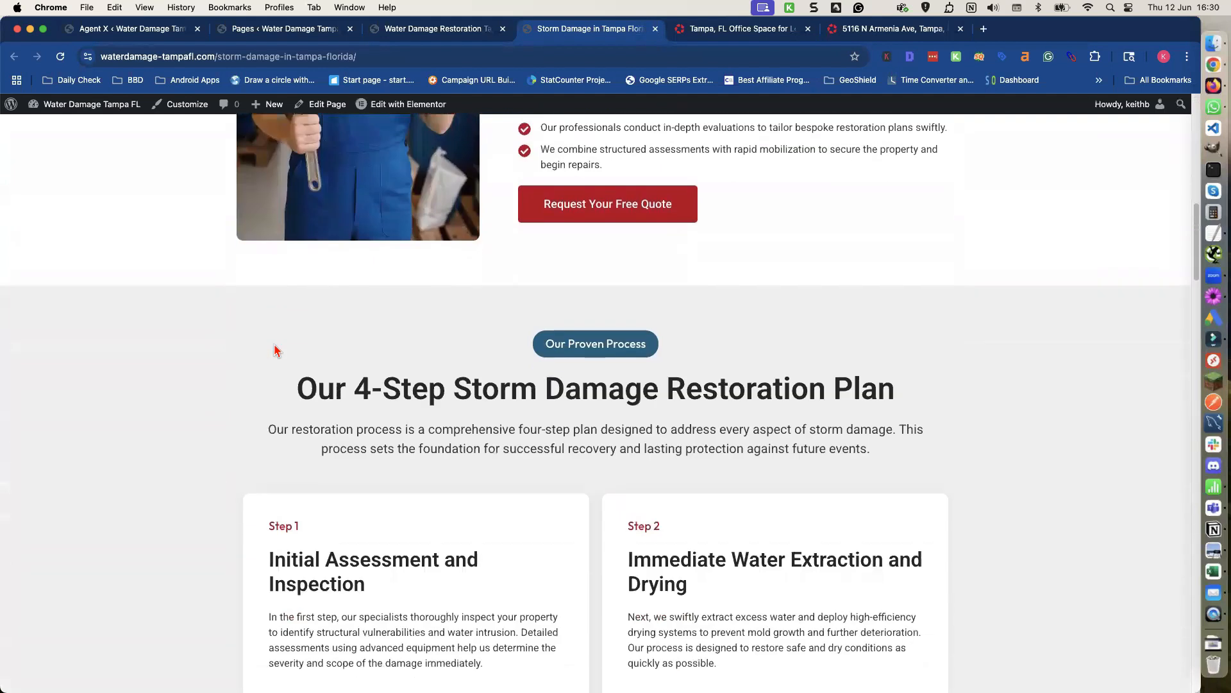
{"action": "scroll", "coordinate": [272, 344], "scroll_direction": "down", "scroll_amount": 13}
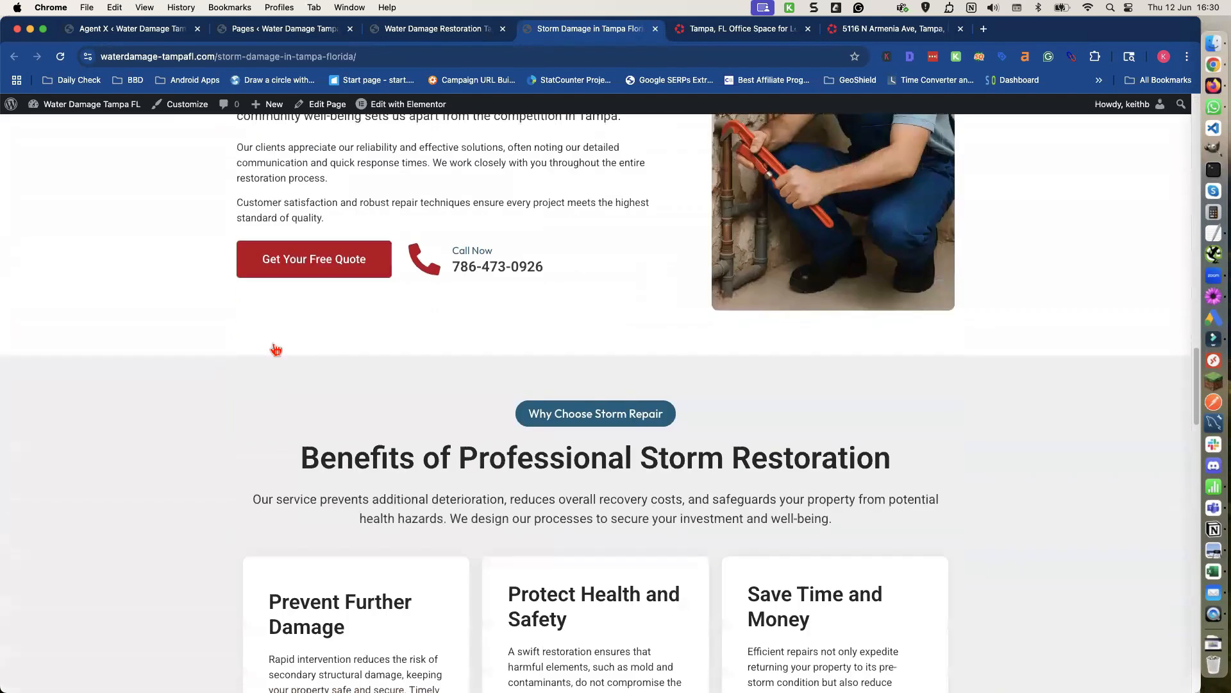
{"action": "scroll", "coordinate": [272, 348], "scroll_direction": "down", "scroll_amount": 3}
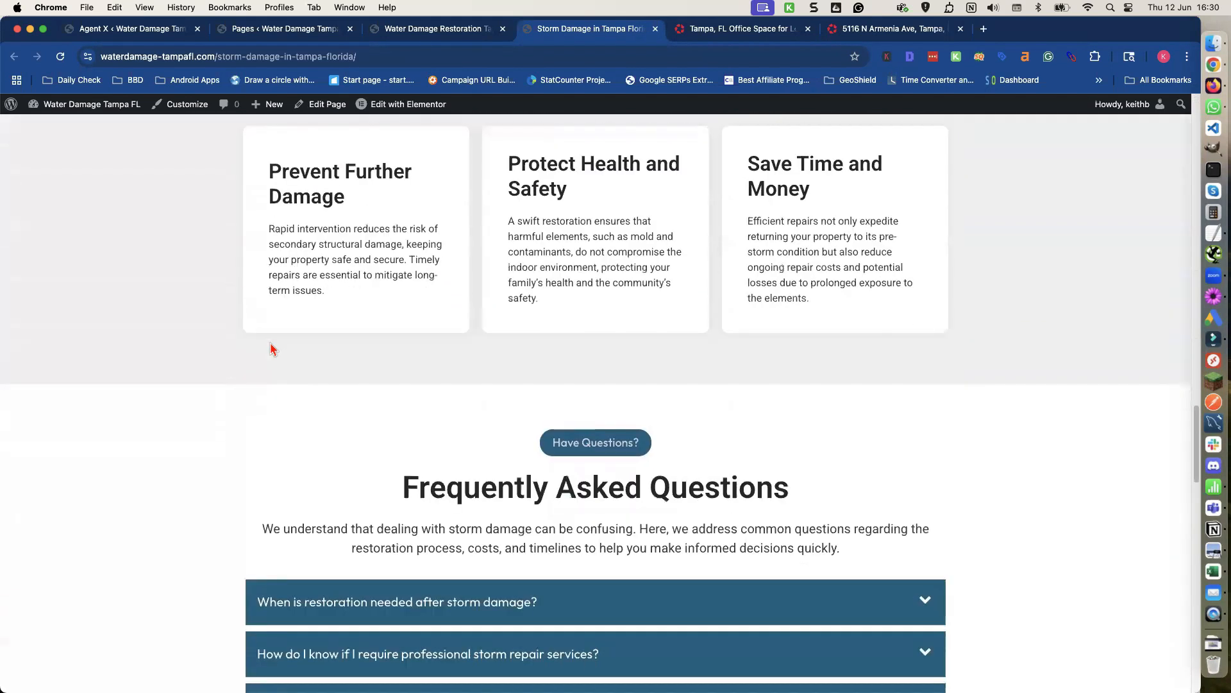
{"action": "scroll", "coordinate": [270, 348], "scroll_direction": "down", "scroll_amount": 14}
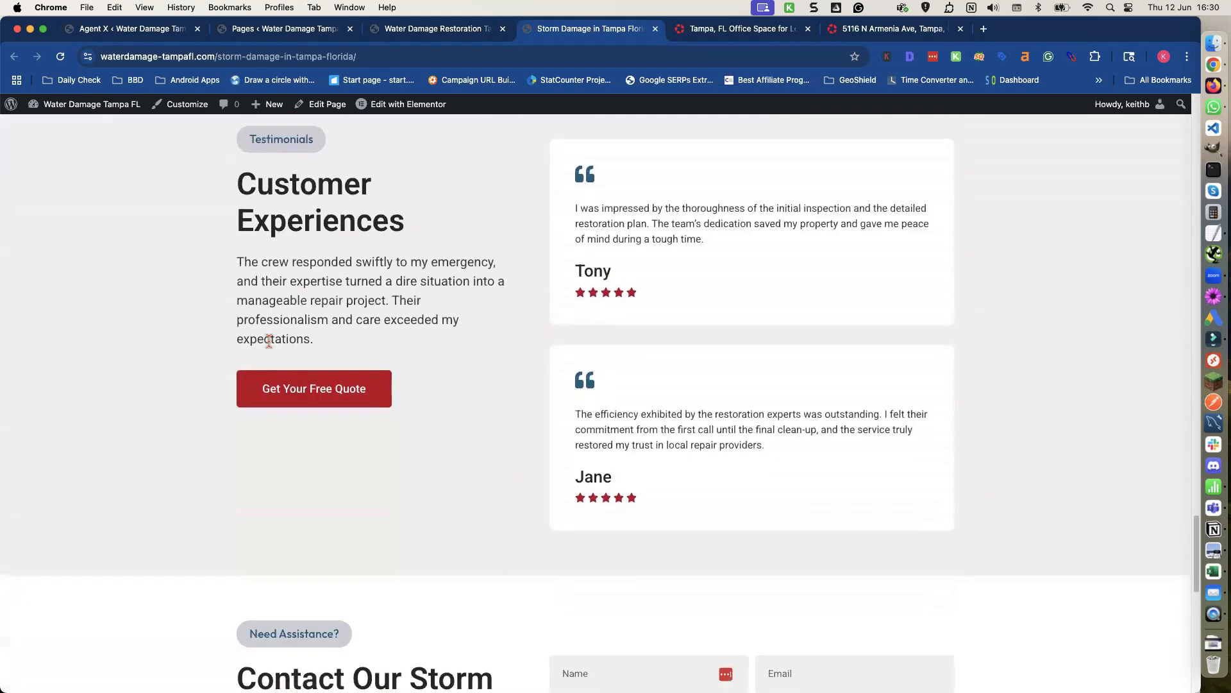